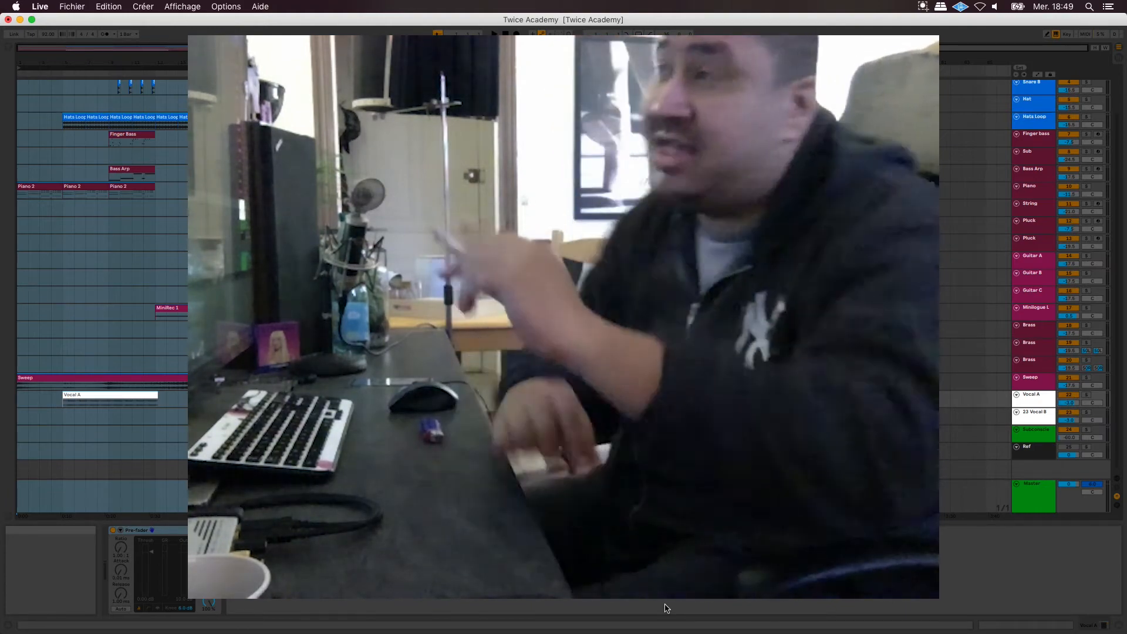
# Review the device chains of the drum, bass, piano, string and pluck tracks, from Kick down to the second Pluck.
pyautogui.click(1038, 107)
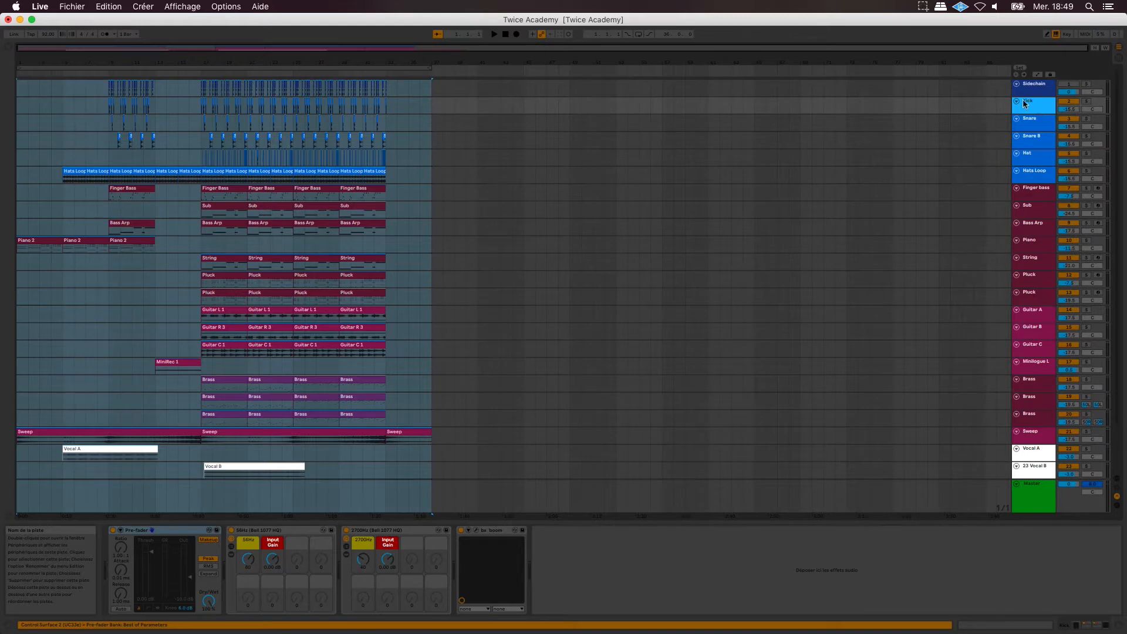
pyautogui.click(1042, 124)
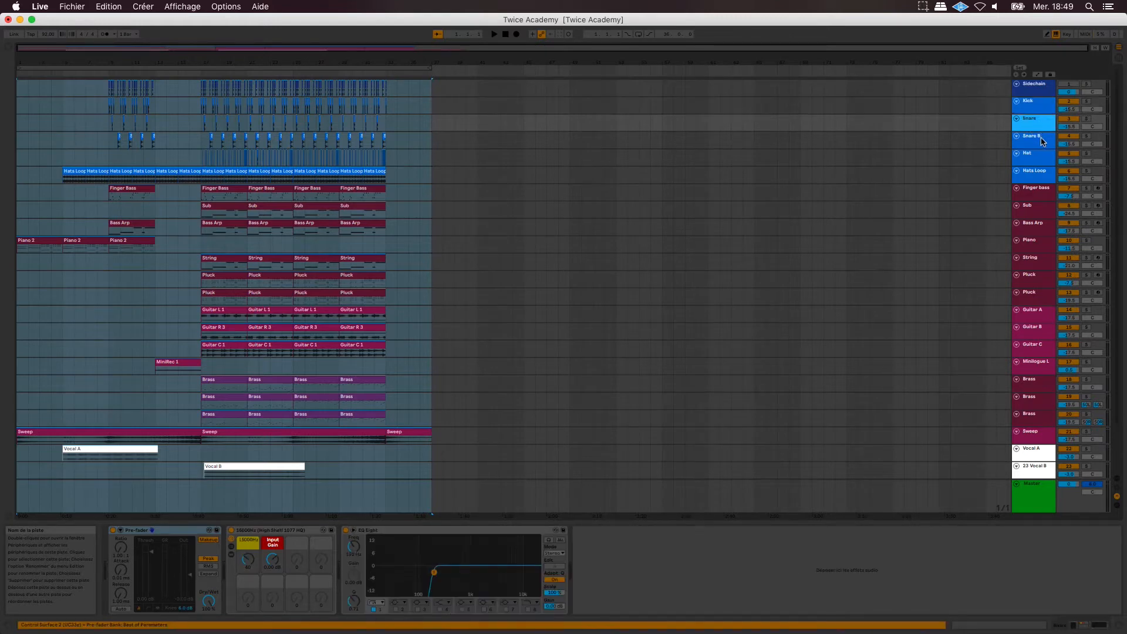
pyautogui.click(1037, 148)
pyautogui.click(1037, 159)
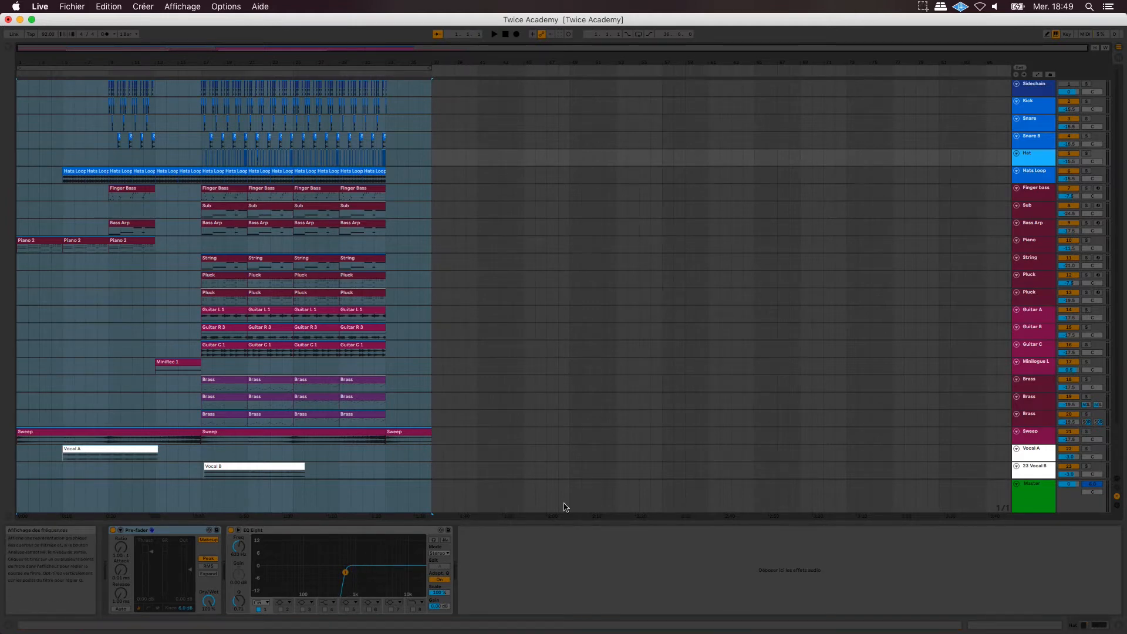
pyautogui.click(1031, 179)
pyautogui.click(1032, 195)
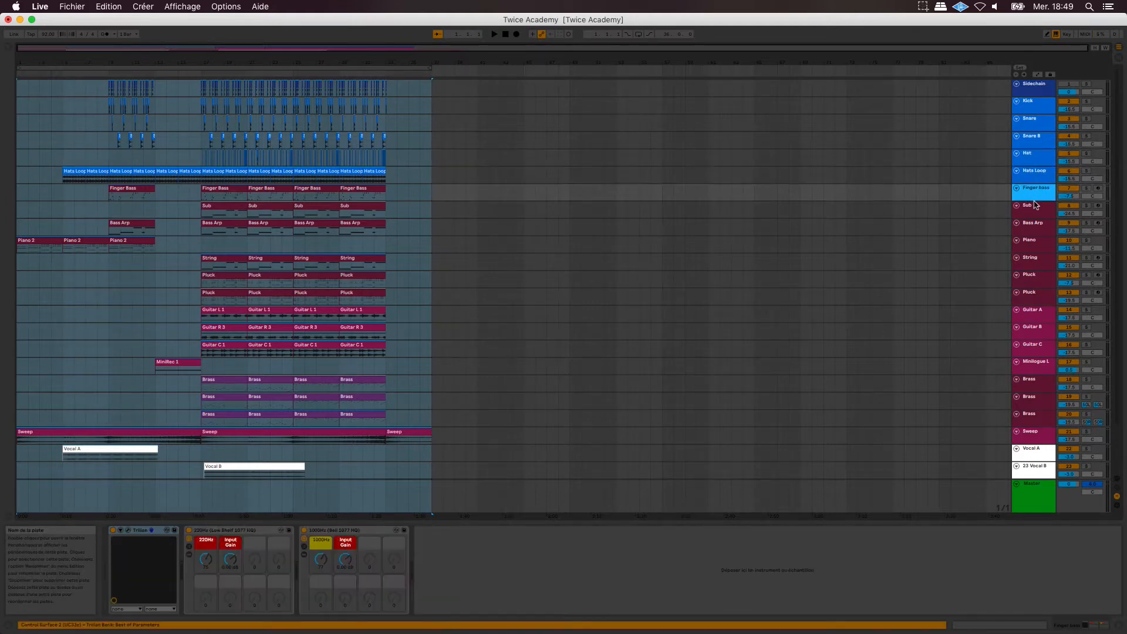
pyautogui.click(1038, 213)
pyautogui.click(1039, 227)
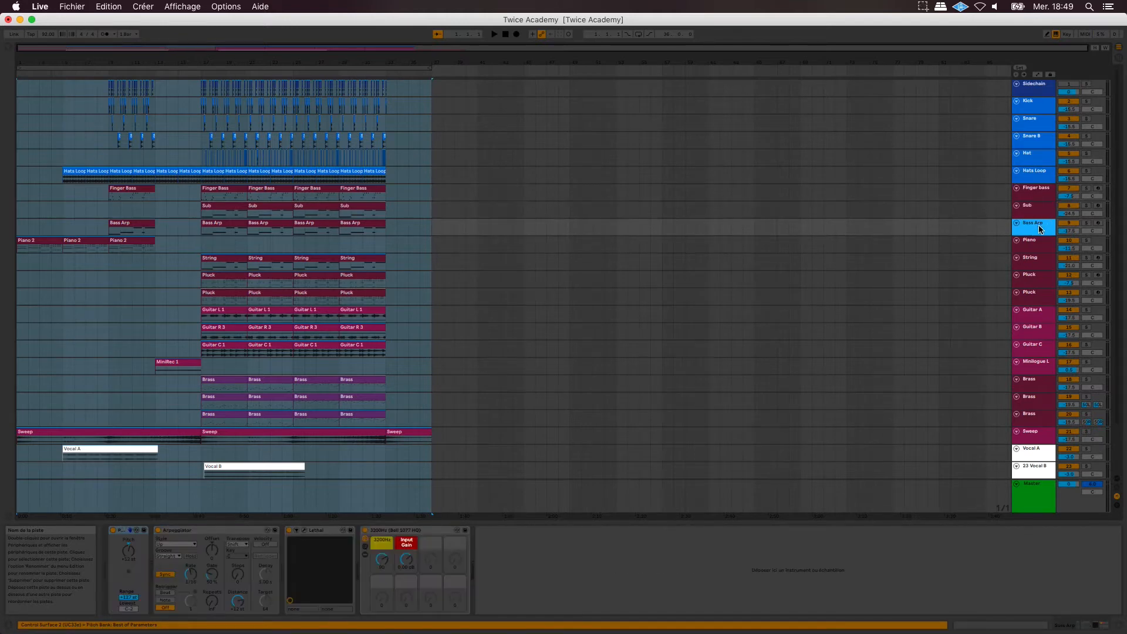
pyautogui.click(1041, 251)
pyautogui.click(1040, 264)
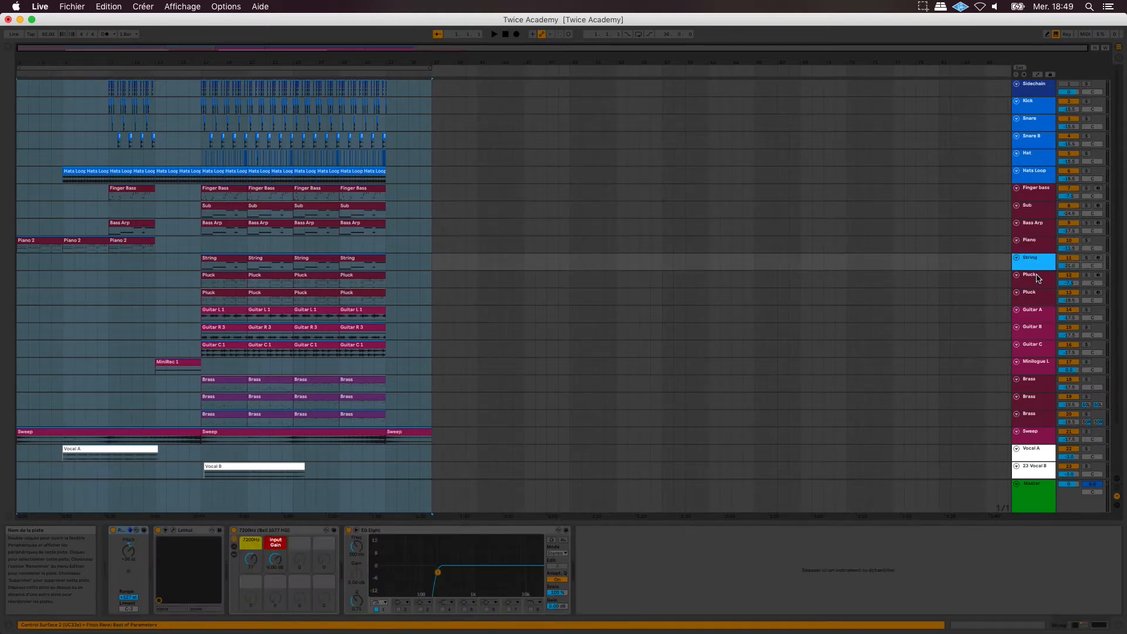
pyautogui.click(1038, 280)
pyautogui.click(1039, 298)
# Review the device chains of the guitar, Minilogue and Brass tracks and of the green track above the Master.
pyautogui.click(1035, 314)
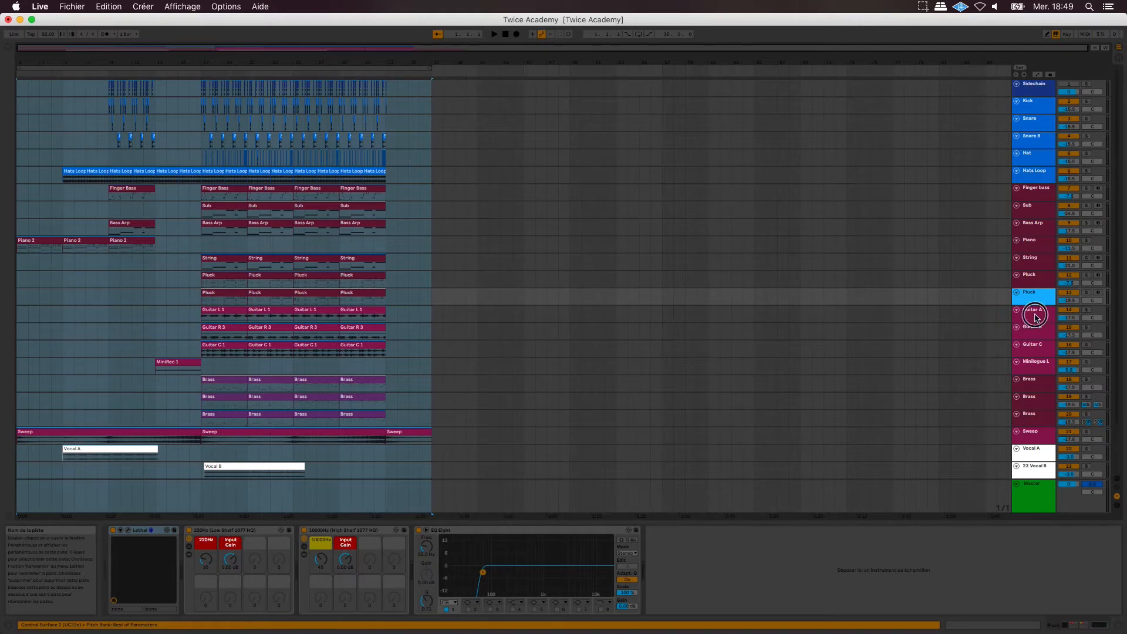
pyautogui.click(1037, 330)
pyautogui.click(1038, 347)
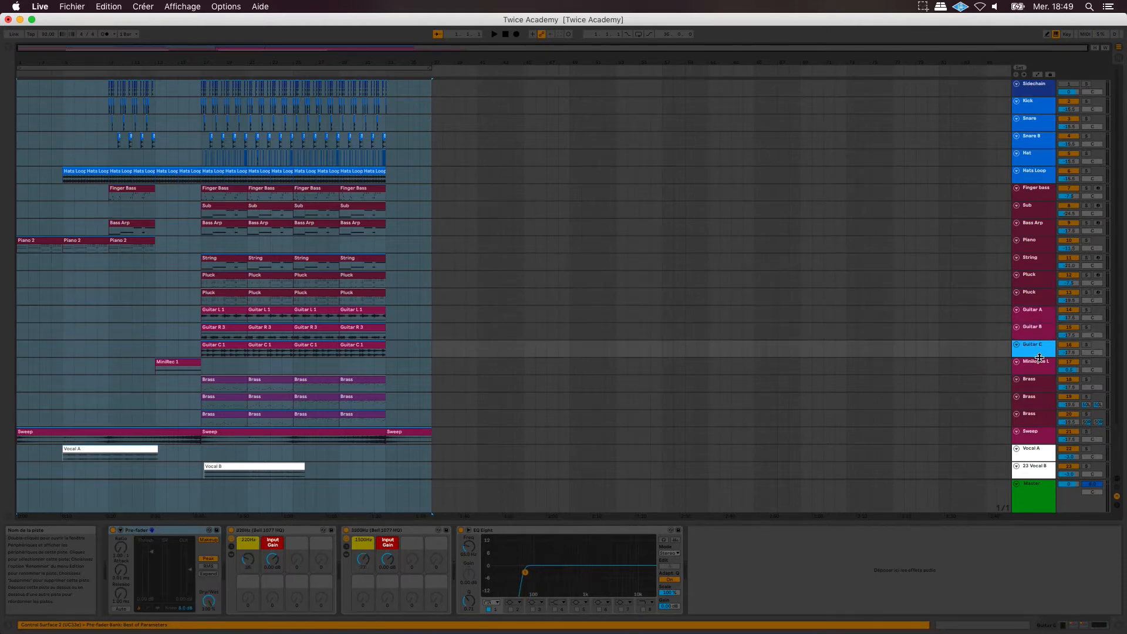
pyautogui.click(1039, 363)
pyautogui.click(1038, 385)
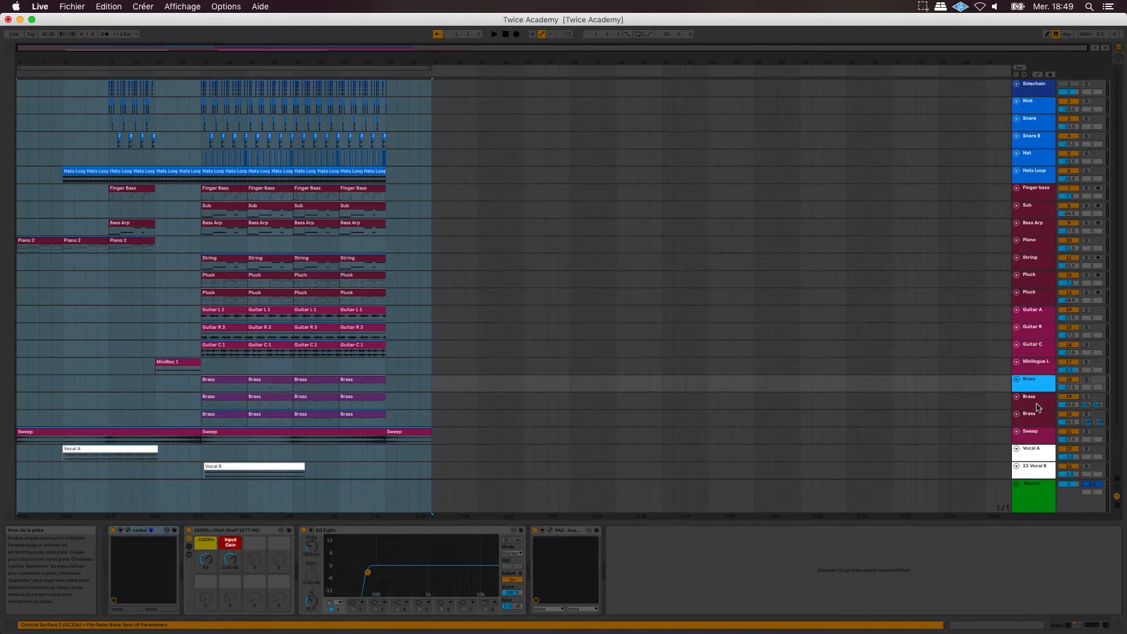
pyautogui.click(1038, 402)
pyautogui.click(1034, 420)
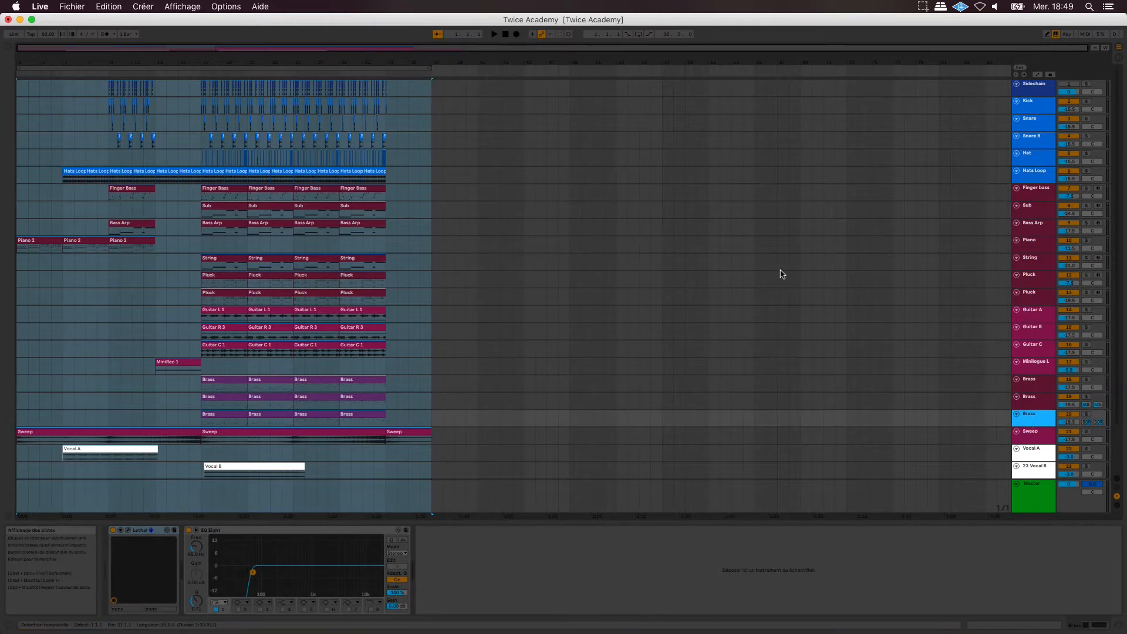
pyautogui.scroll(-3, 780, 272)
pyautogui.click(1042, 429)
pyautogui.scroll(3, 1062, 352)
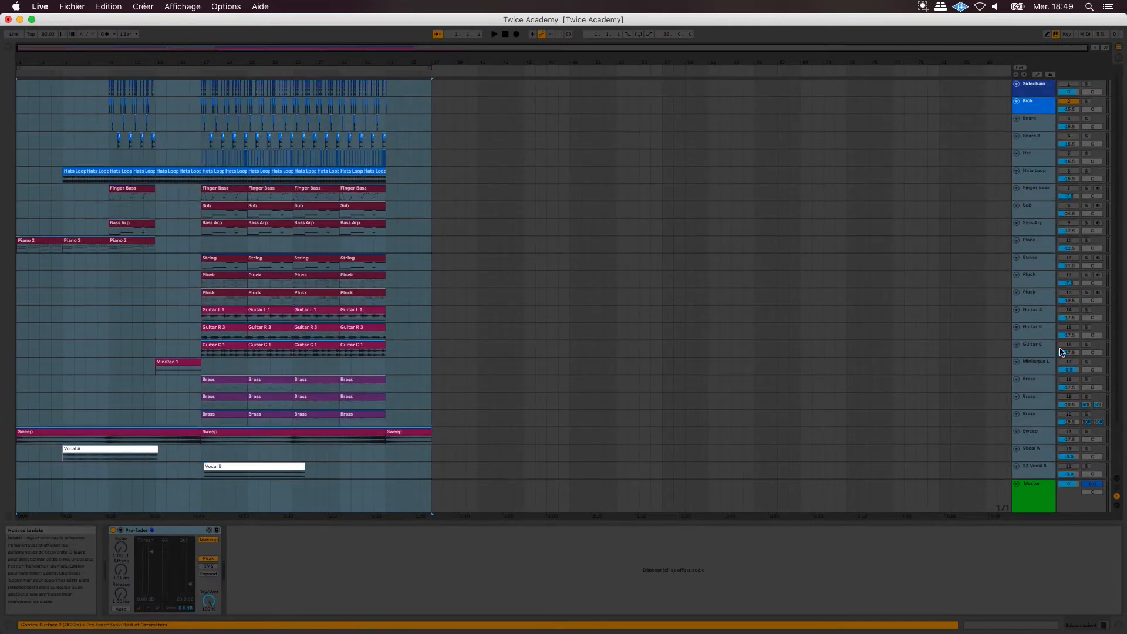
# Audition the Kick track from bar 17 and examine the 2700Hz EQ rack and the boom plug-in in its chain.
pyautogui.click(1045, 102)
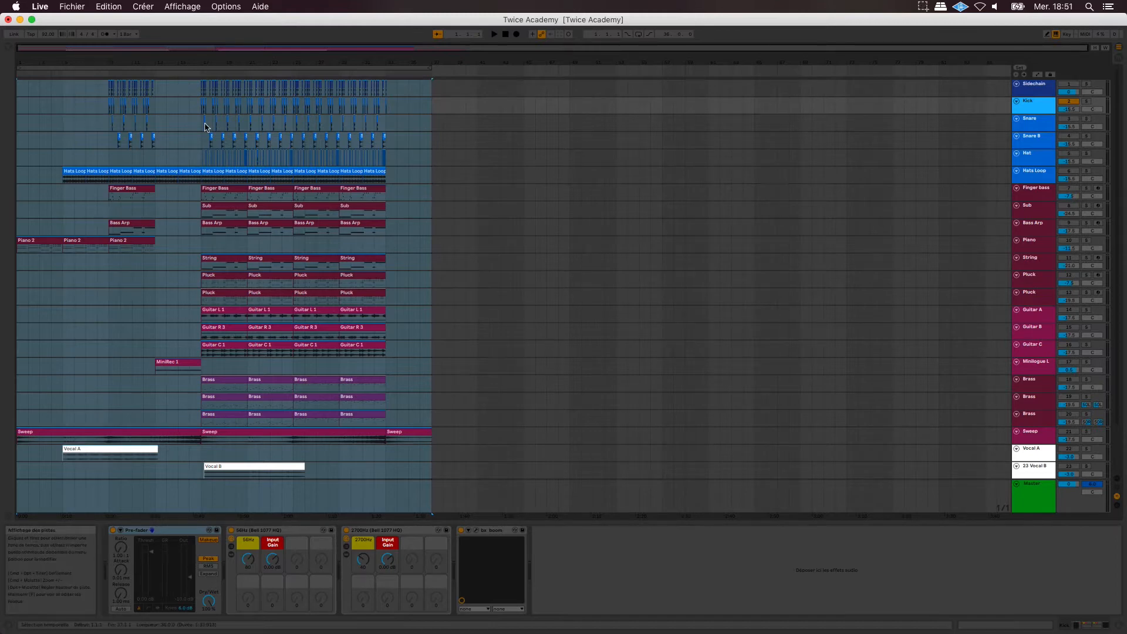
pyautogui.click(199, 114)
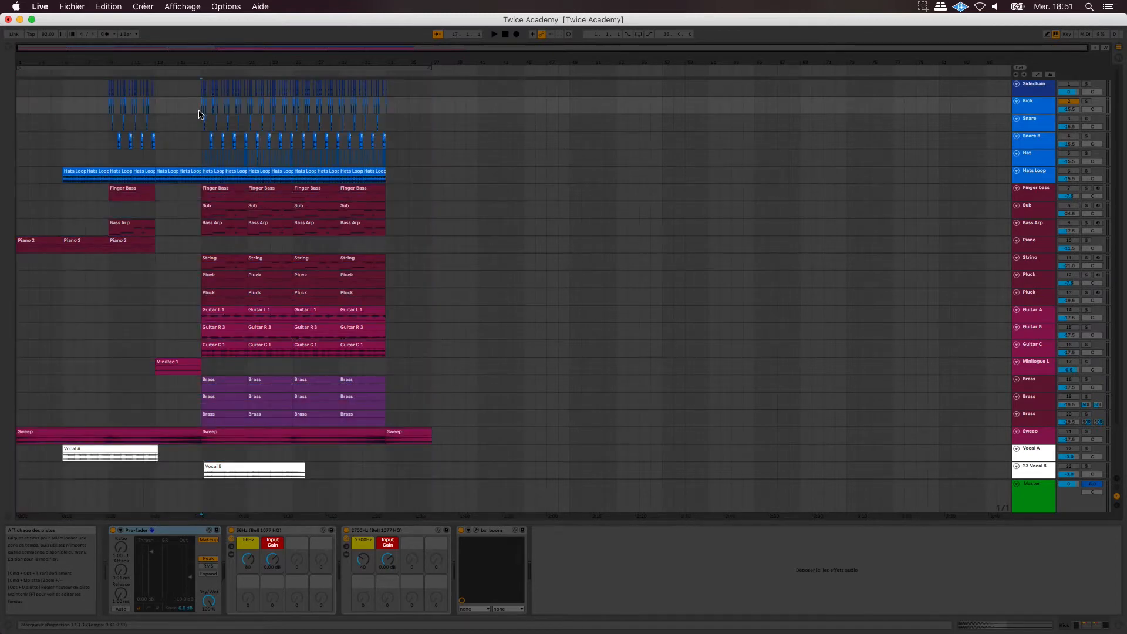
pyautogui.press('space')
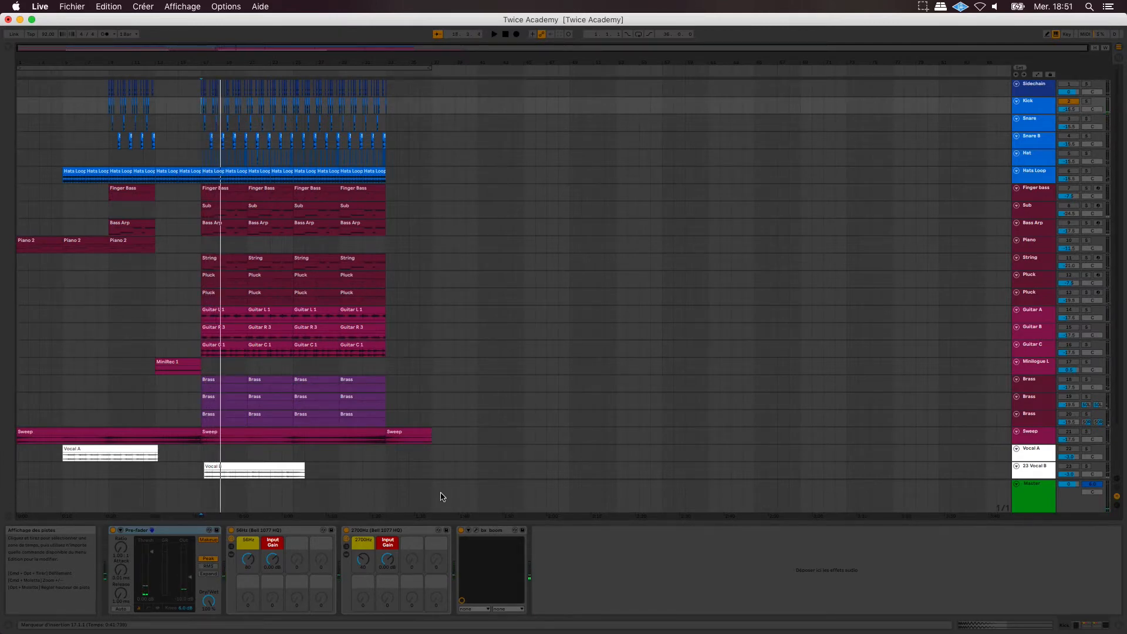
pyautogui.click(273, 531)
pyautogui.click(388, 539)
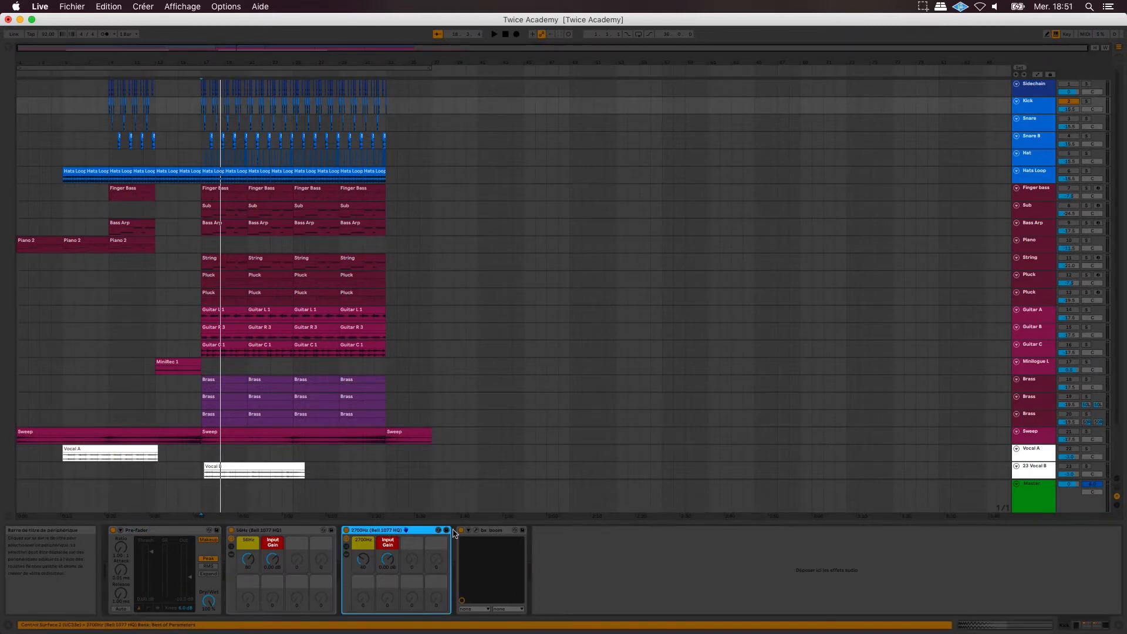
pyautogui.click(496, 533)
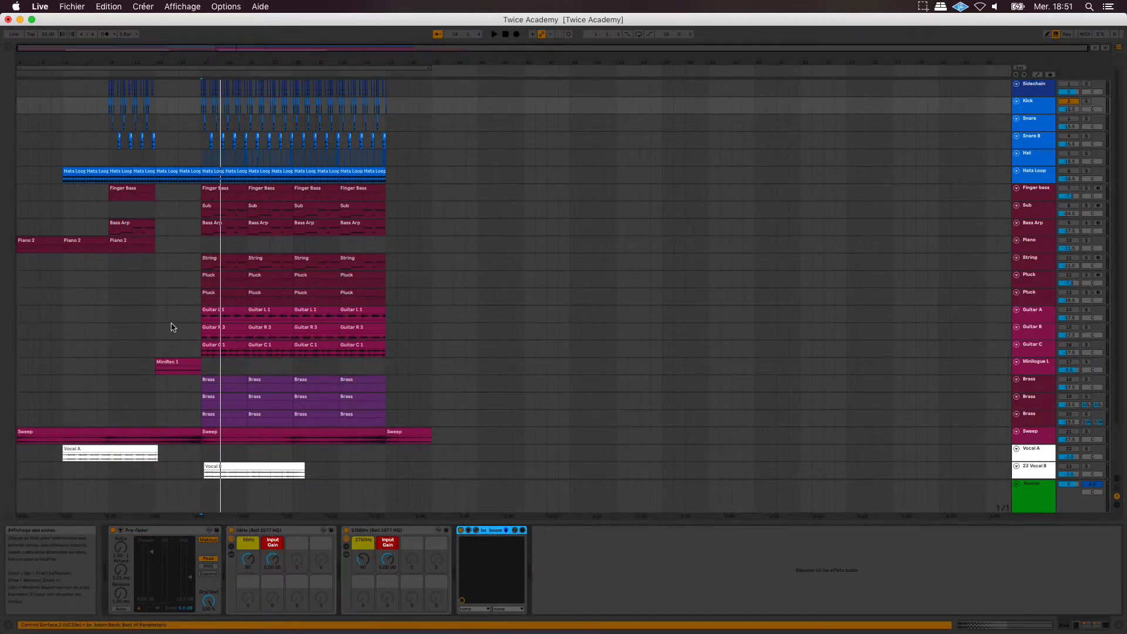
pyautogui.click(9, 50)
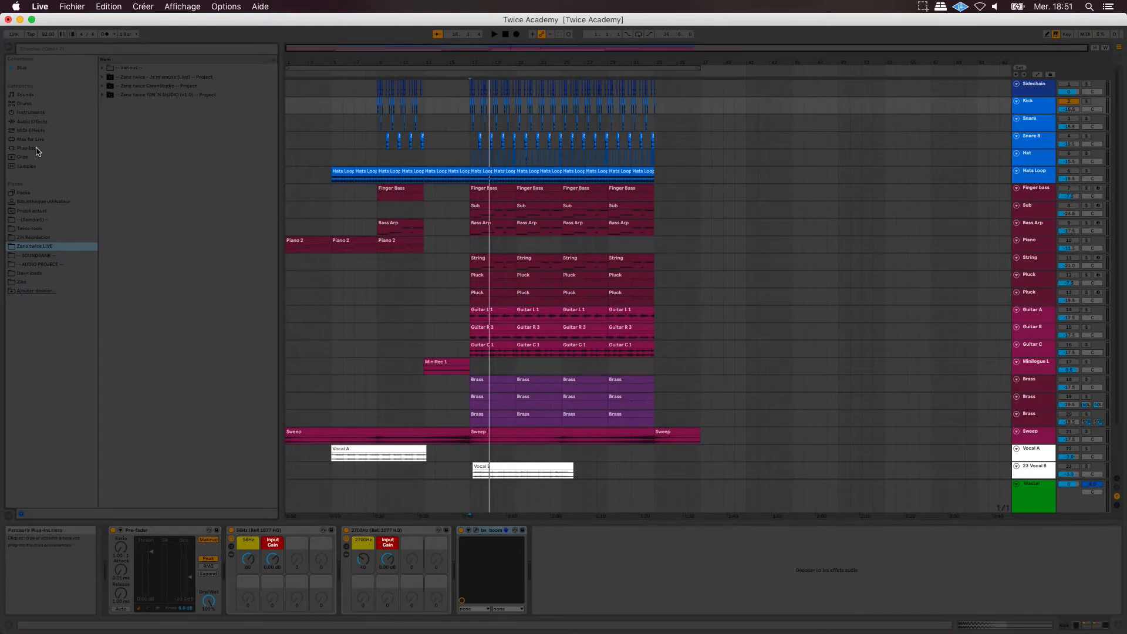
pyautogui.click(33, 229)
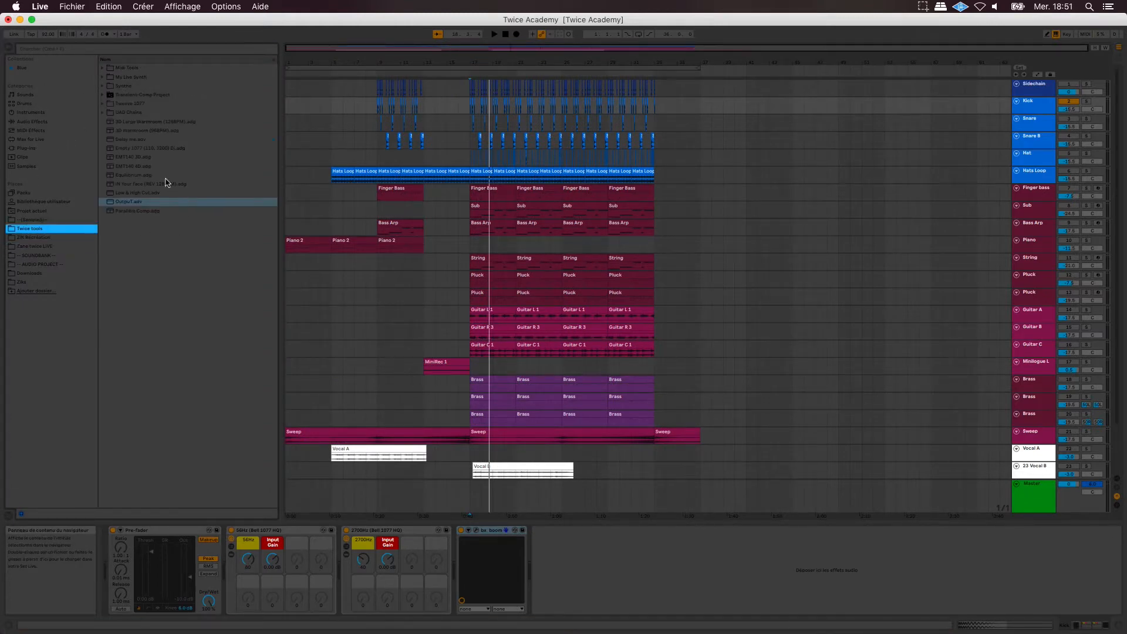
pyautogui.click(102, 95)
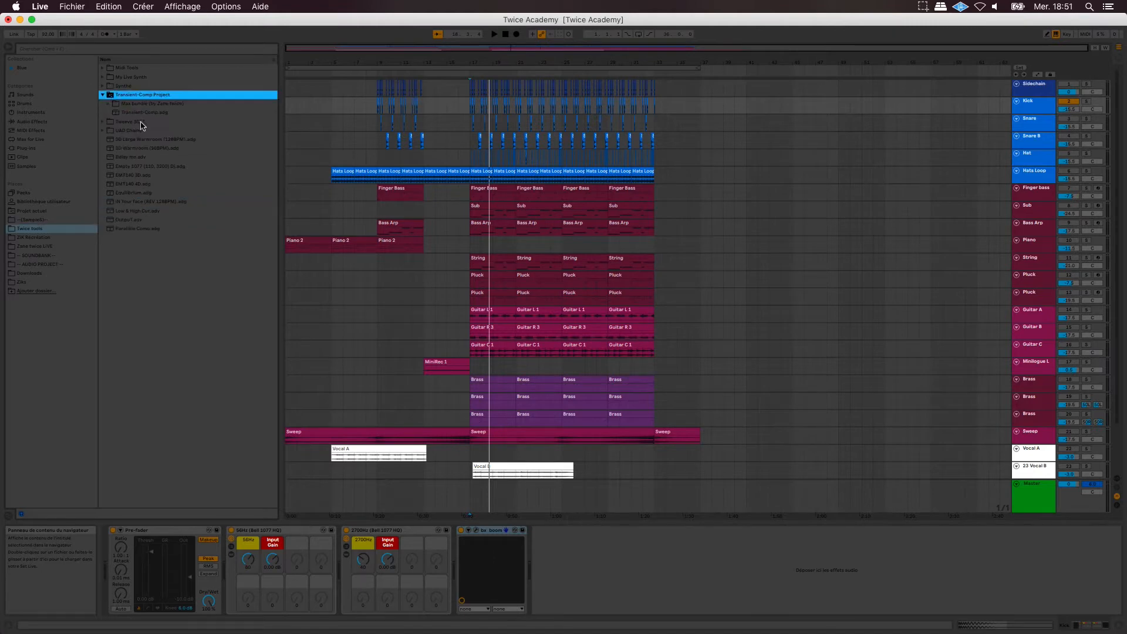
pyautogui.moveTo(141, 114); pyautogui.dragTo(557, 558)
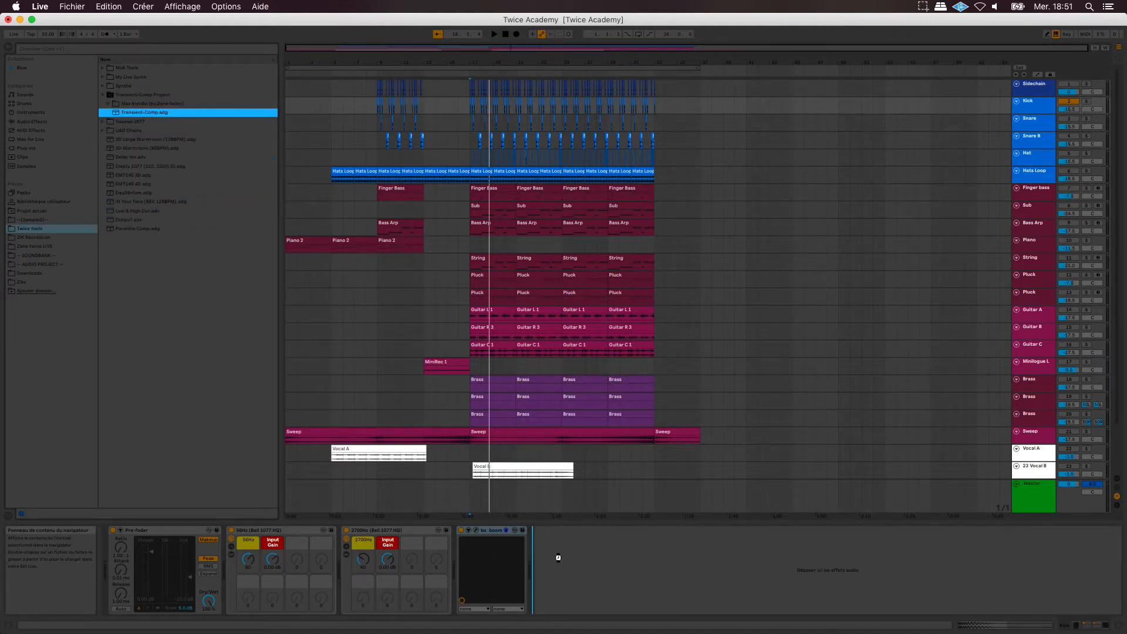
pyautogui.moveTo(558, 558); pyautogui.dragTo(559, 560)
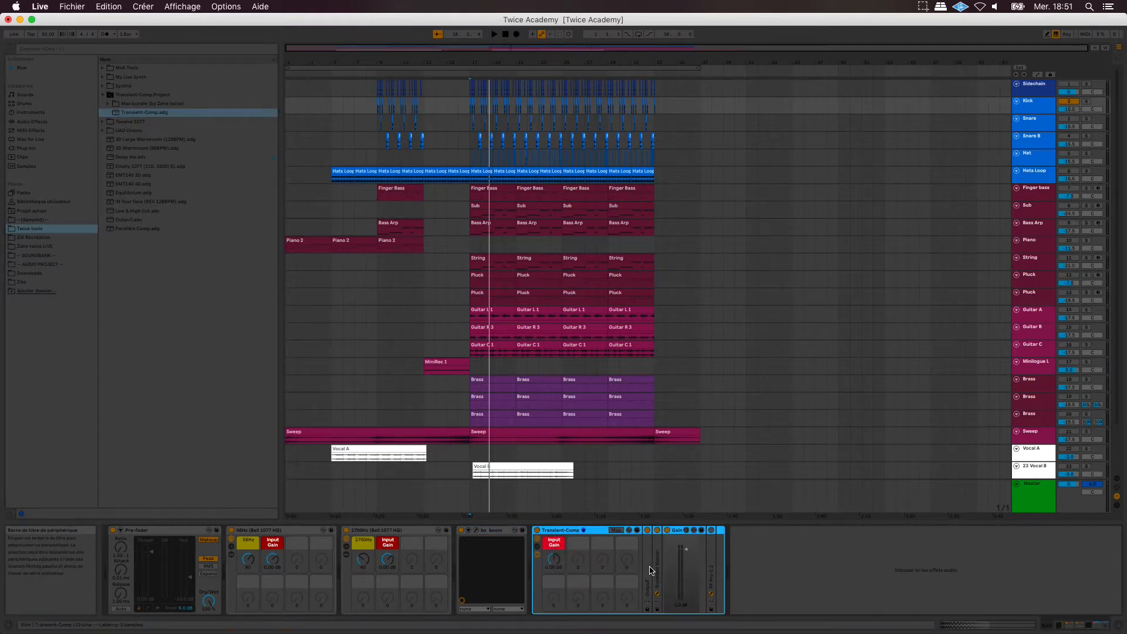
# Expand the Transient Master device inside the Transient-Comp rack and show its plug-in window.
pyautogui.doubleClick(650, 569)
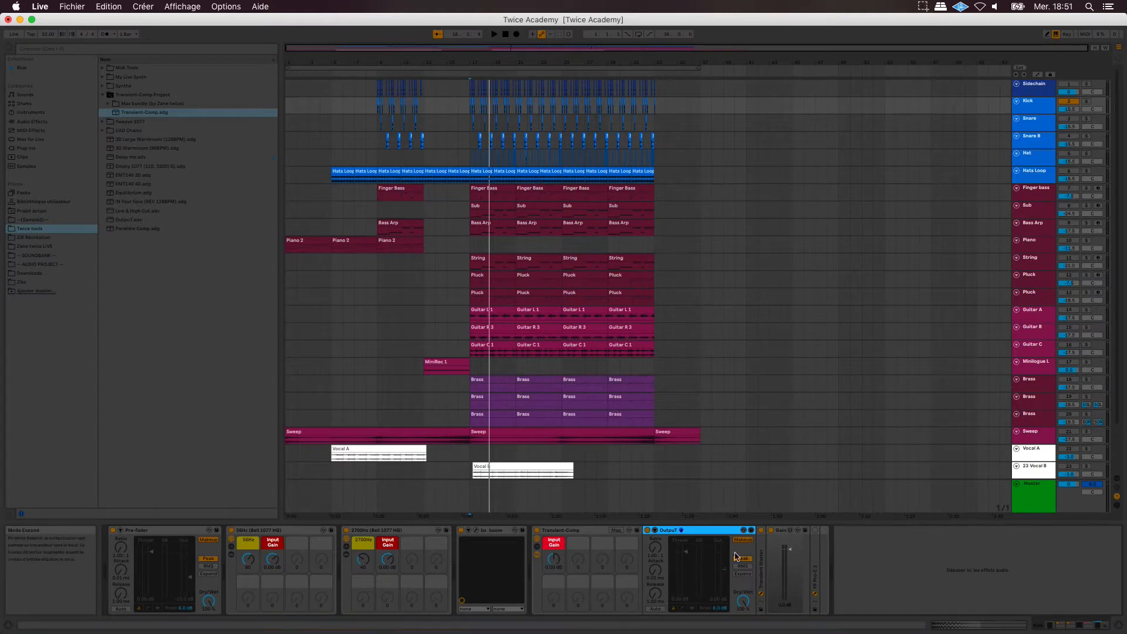
pyautogui.doubleClick(693, 530)
pyautogui.doubleClick(658, 542)
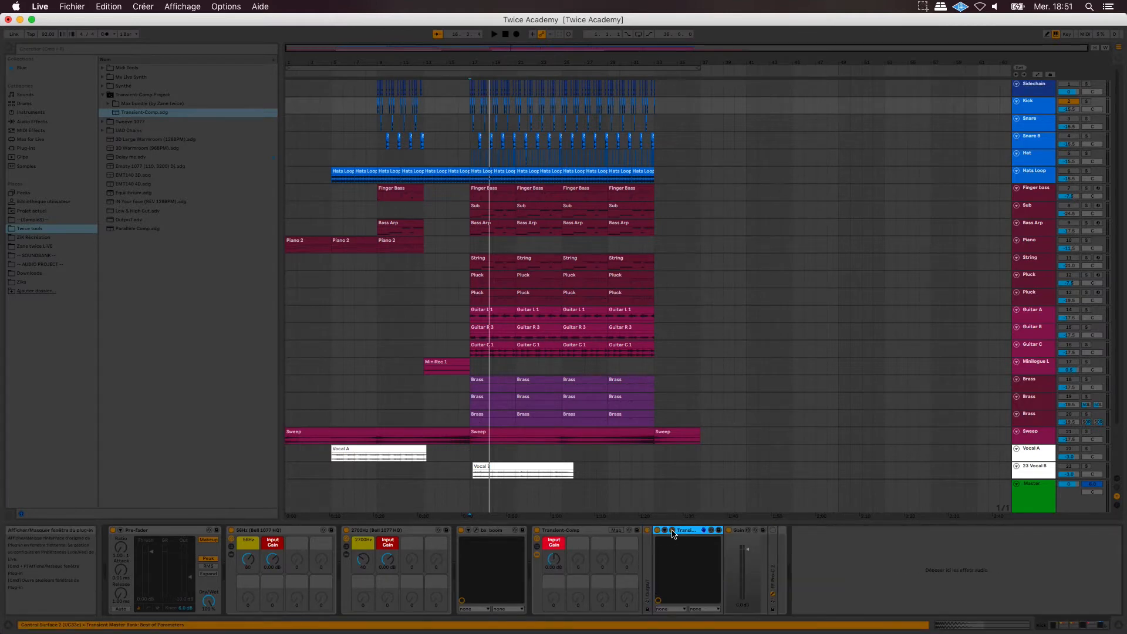
pyautogui.click(704, 531)
# Arrange the Transient Master and FabFilter Pro-C 2 windows side by side and expand the FF Pro-C 2 device in the rack.
pyautogui.moveTo(675, 206); pyautogui.dragTo(825, 221)
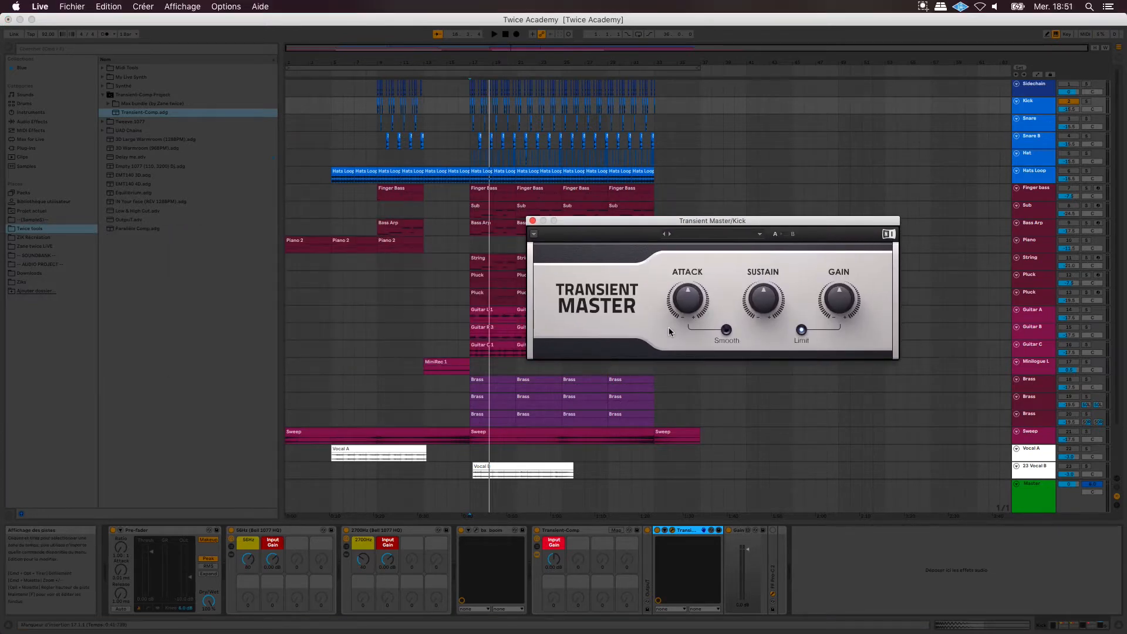
pyautogui.moveTo(646, 222); pyautogui.dragTo(748, 254)
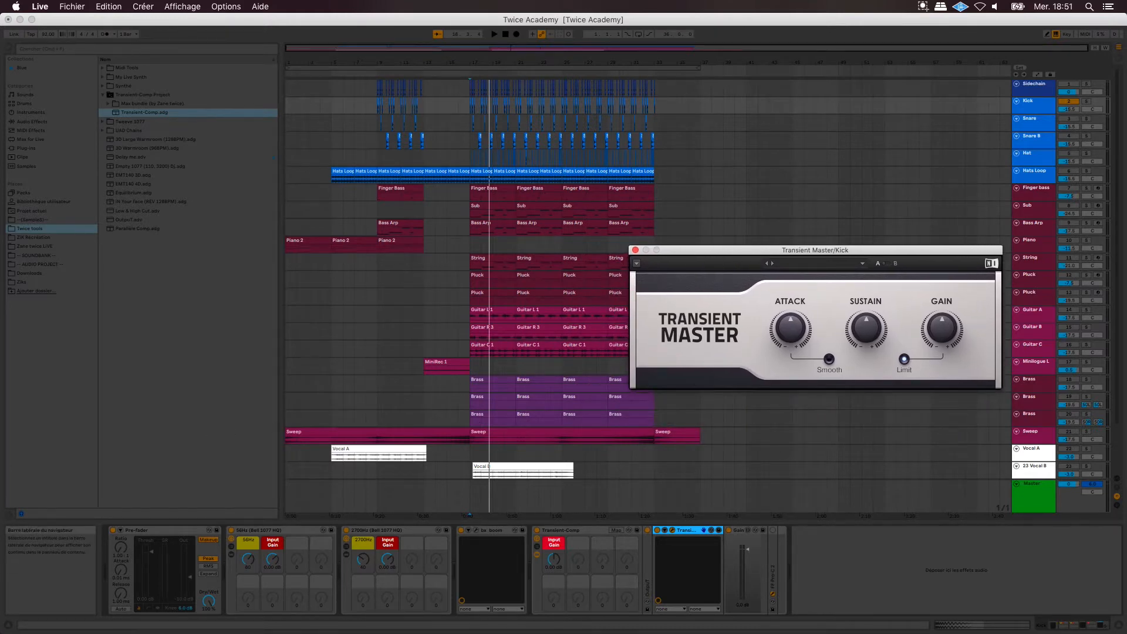
pyautogui.moveTo(674, 324); pyautogui.dragTo(509, 94)
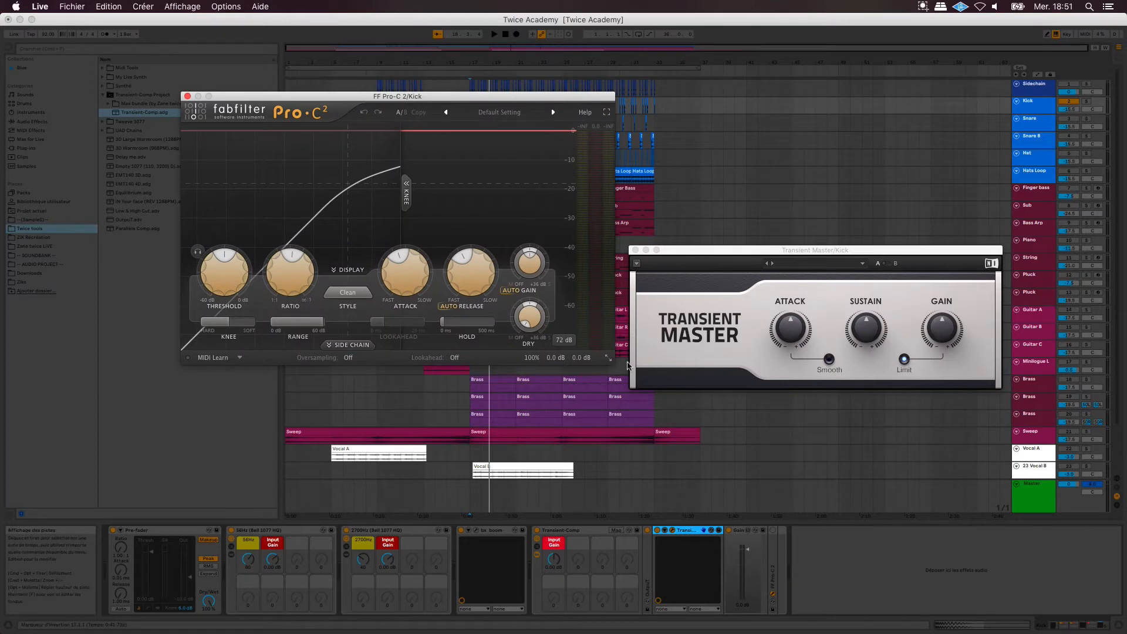
pyautogui.doubleClick(773, 543)
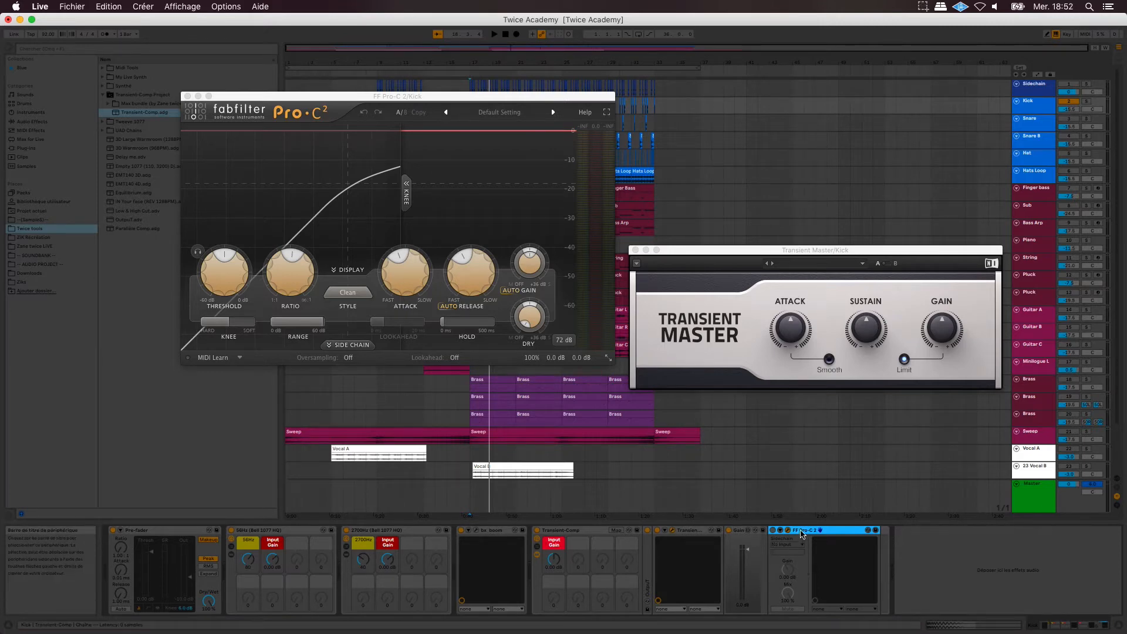
# Set Transient Master's Attack to 22.0 % on the Kick while auditioning it.
pyautogui.click(693, 532)
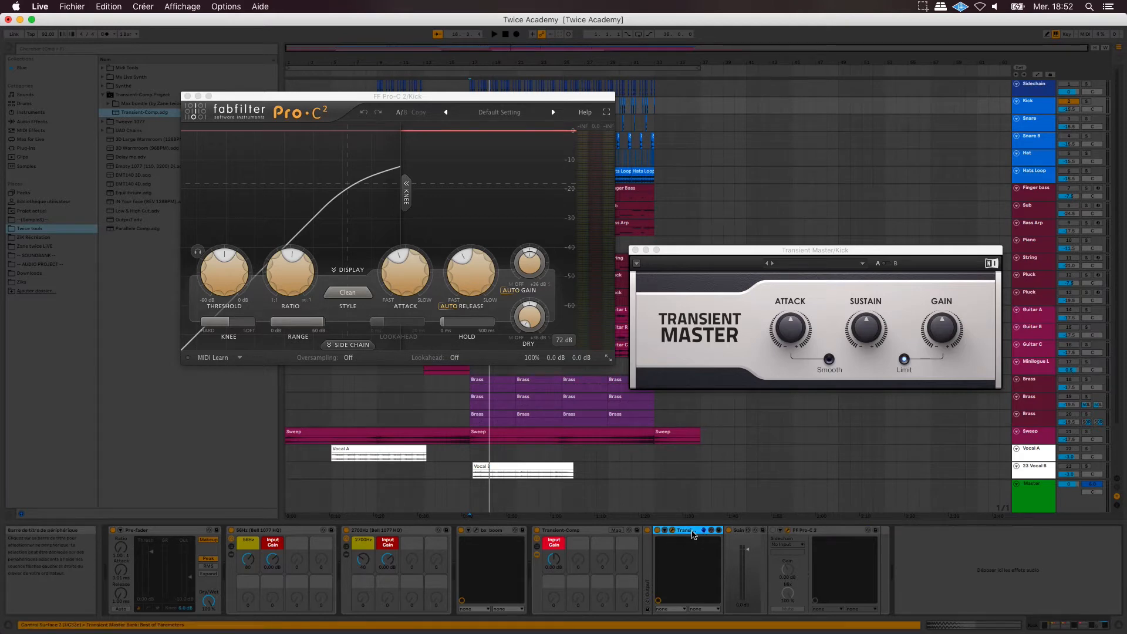
pyautogui.press('space')
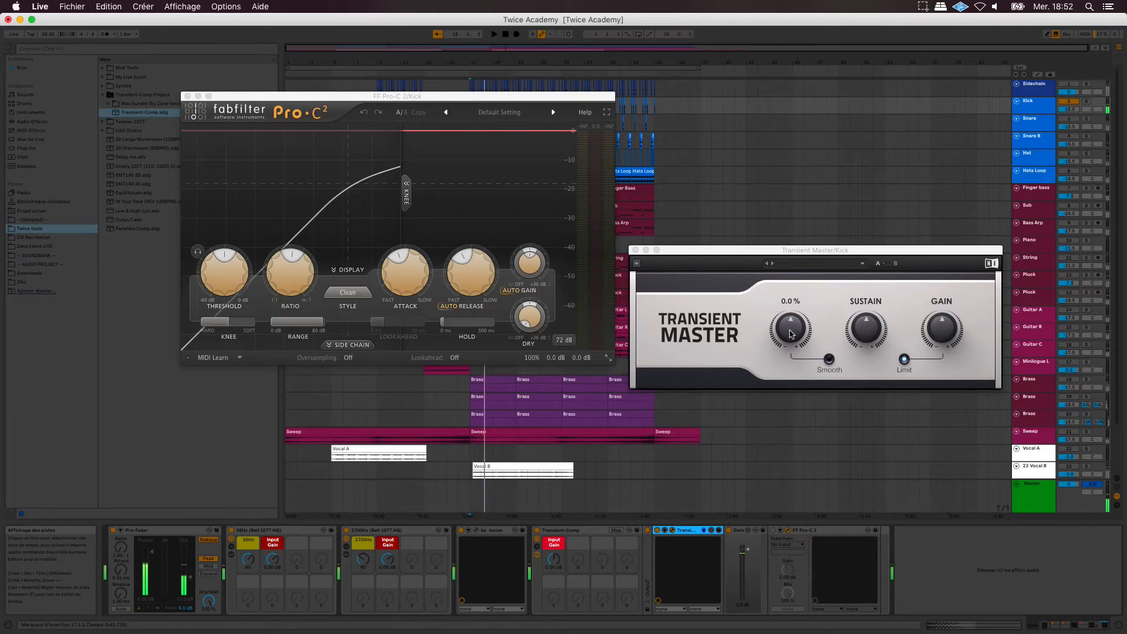
pyautogui.moveTo(790, 335); pyautogui.dragTo(792, 334)
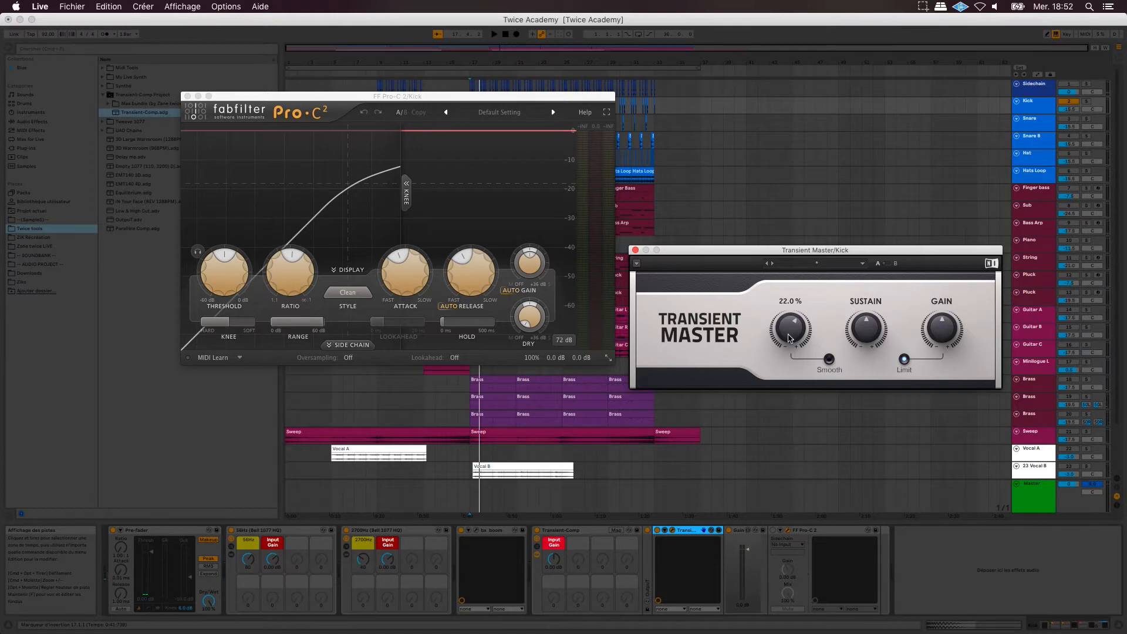
pyautogui.press('space')
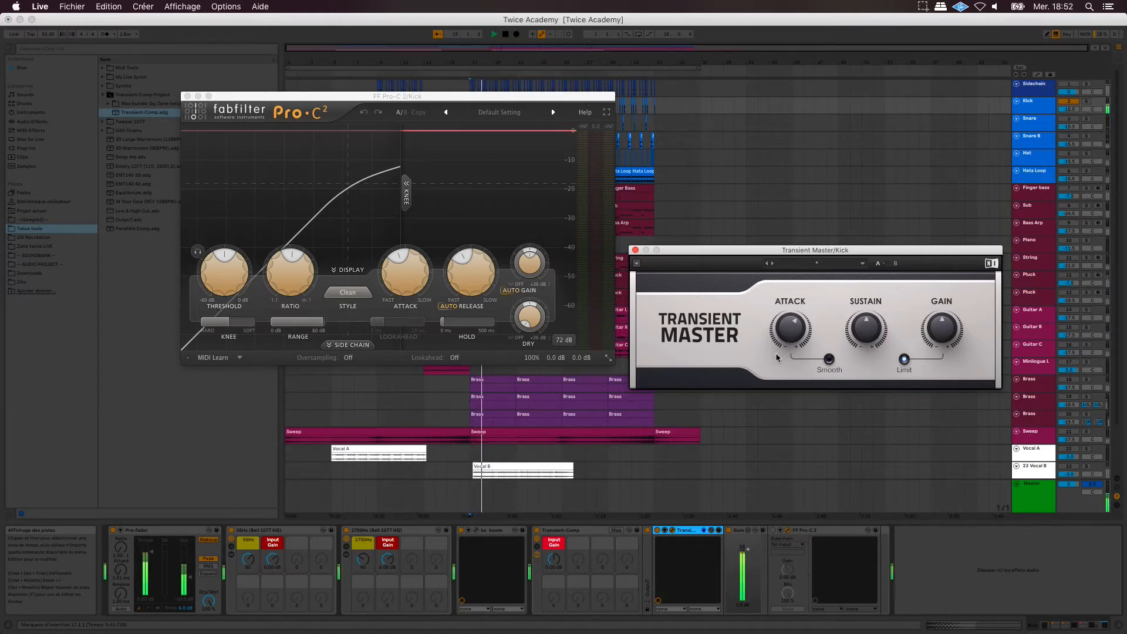
pyautogui.press('space')
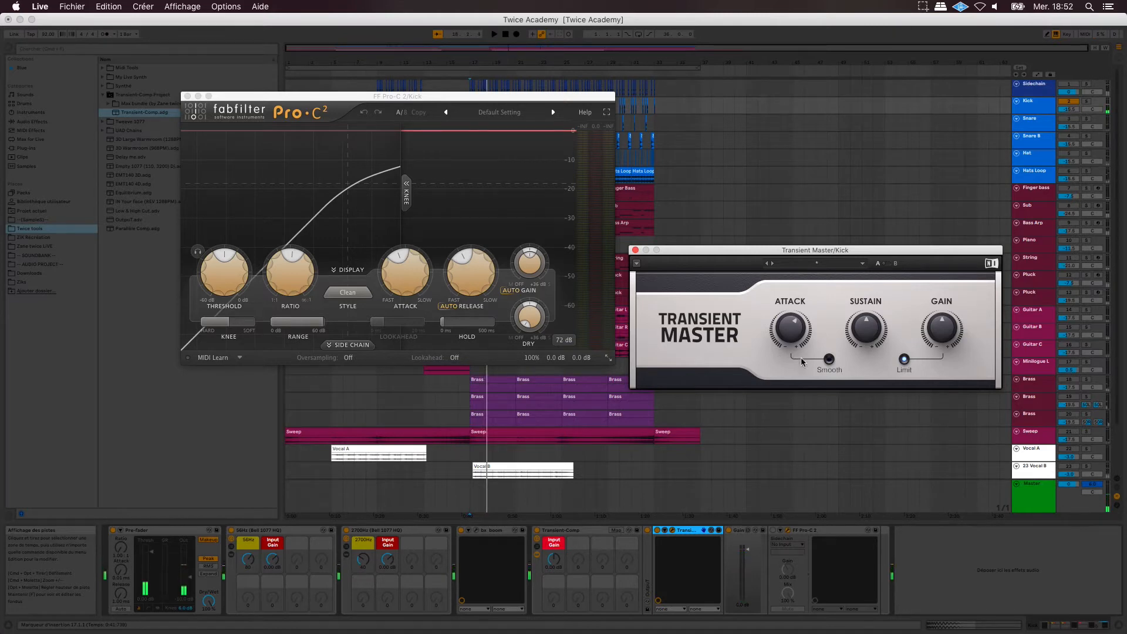
# Raise Transient Master's Sustain to 30.0 % on the Kick during playback.
pyautogui.moveTo(863, 334)
pyautogui.moveTo(869, 335); pyautogui.dragTo(869, 335)
pyautogui.press('space')
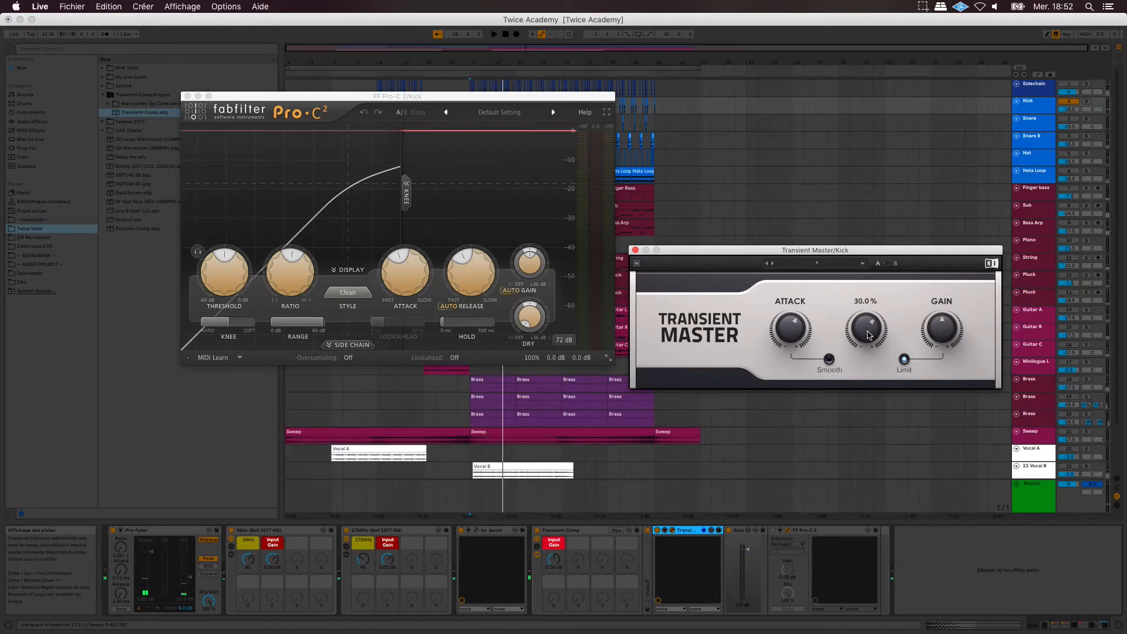
# Examine the Attack, Ratio and Threshold controls of Pro-C 2 on the Kick.
pyautogui.click(784, 542)
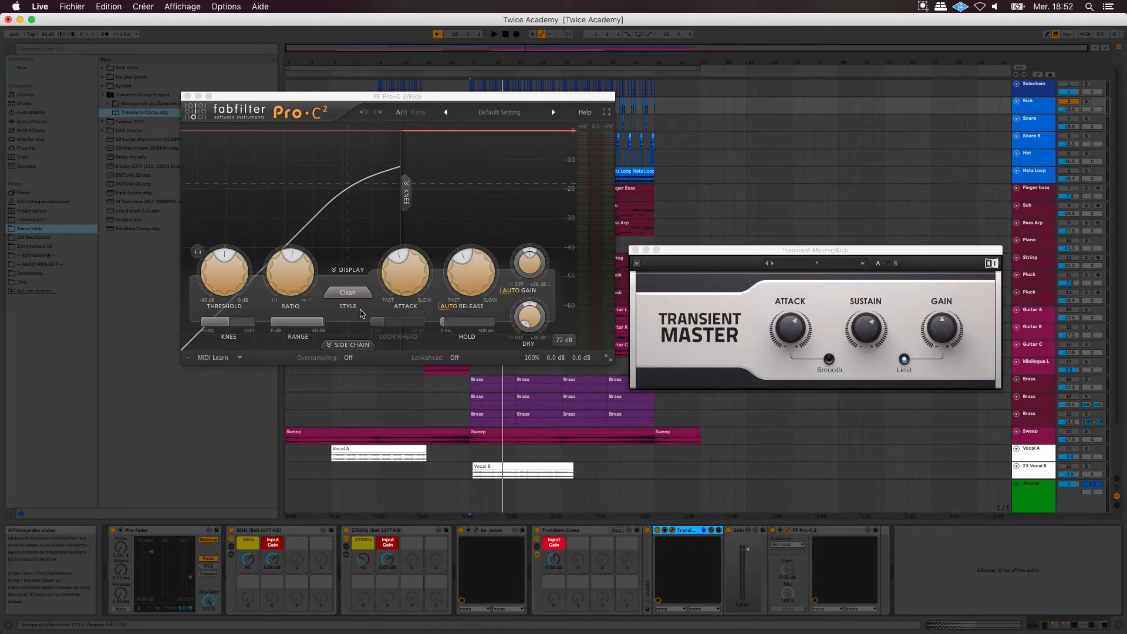
pyautogui.moveTo(390, 274)
pyautogui.moveTo(291, 258)
pyautogui.moveTo(240, 273)
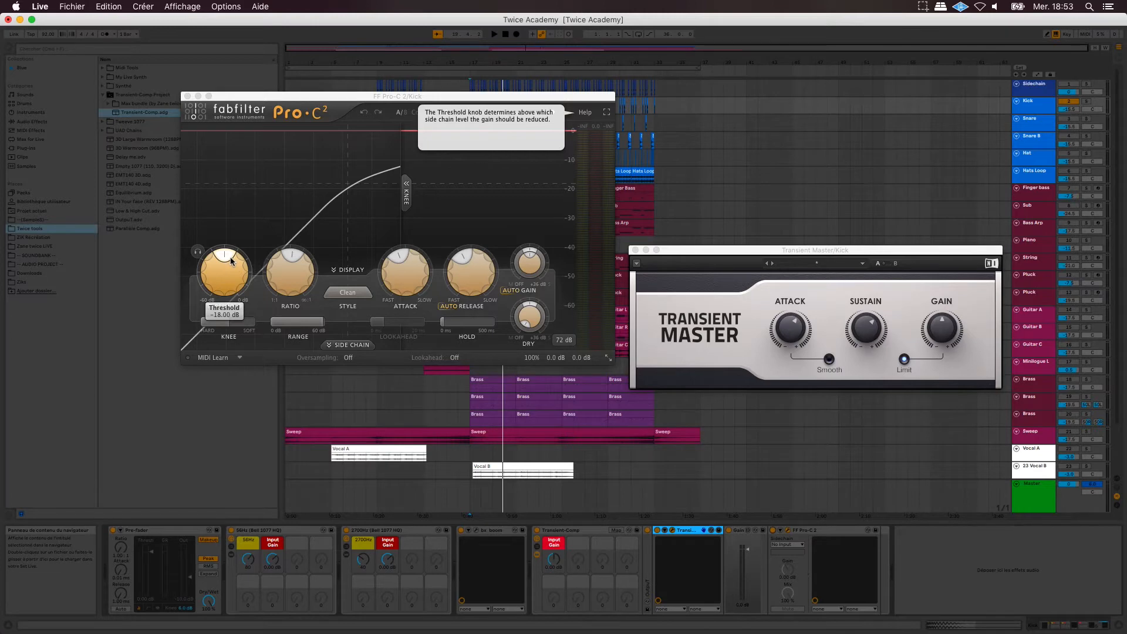
# Set Pro-C 2's Threshold on the Kick to -12 dB, and fine-tune it slightly higher while auditioning.
pyautogui.doubleClick(228, 259)
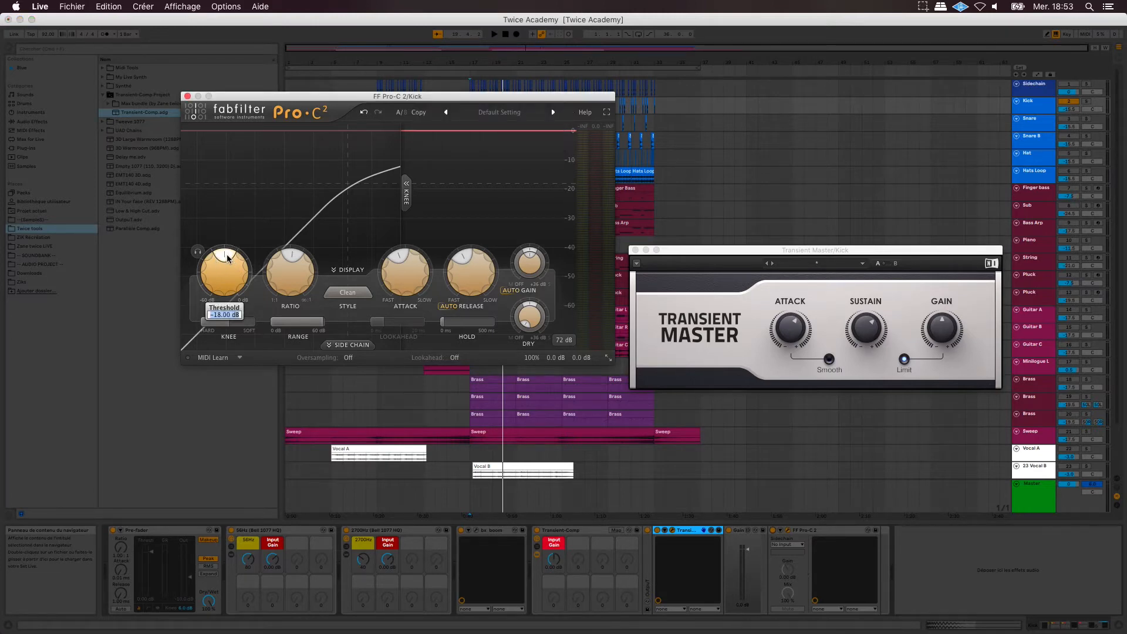
pyautogui.write('-12')
pyautogui.press('Return')
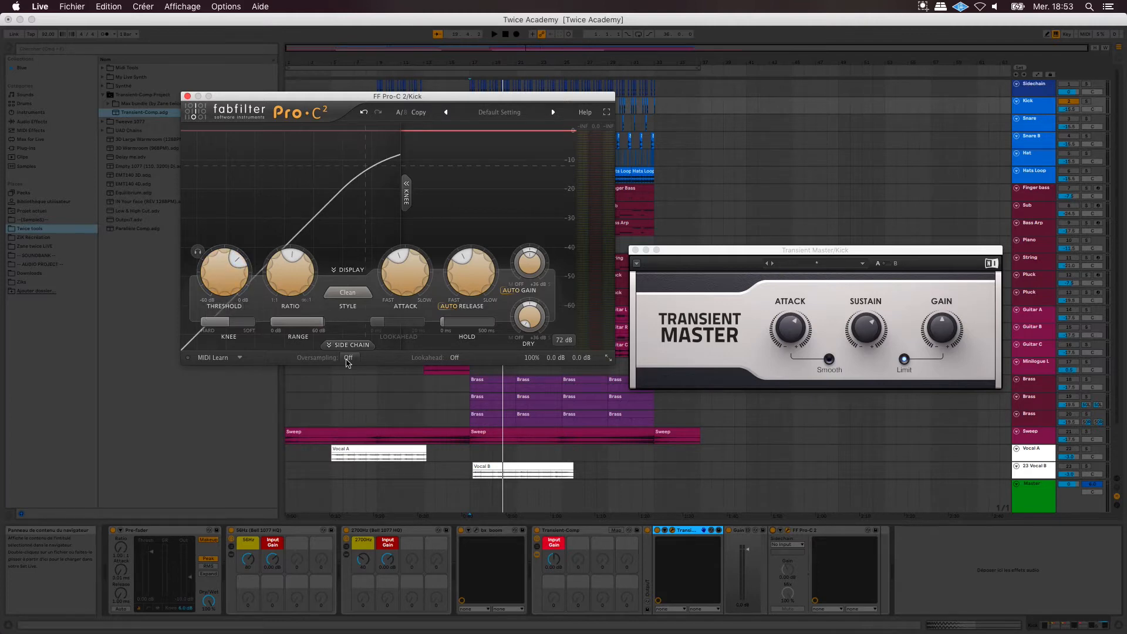
pyautogui.press('space')
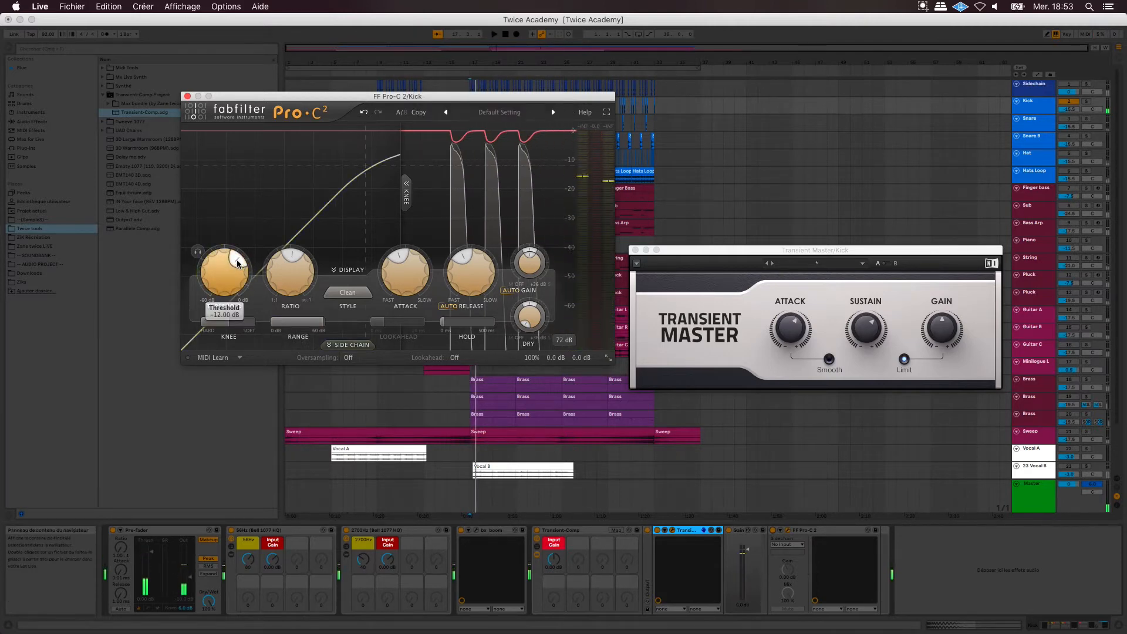
pyautogui.moveTo(238, 263); pyautogui.dragTo(238, 259)
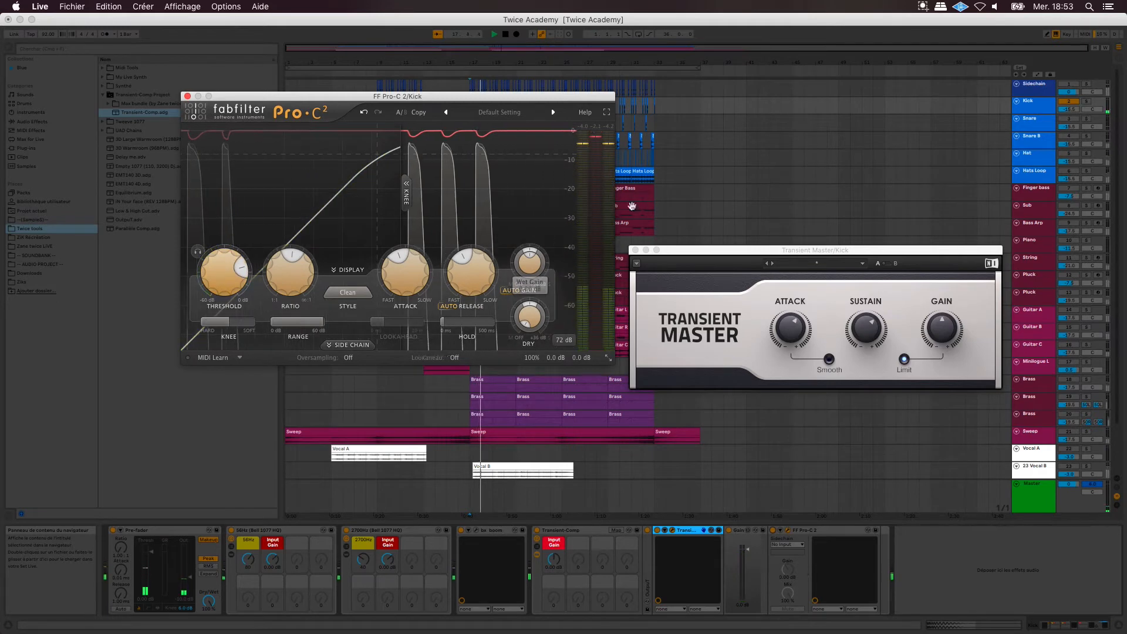
pyautogui.press('space')
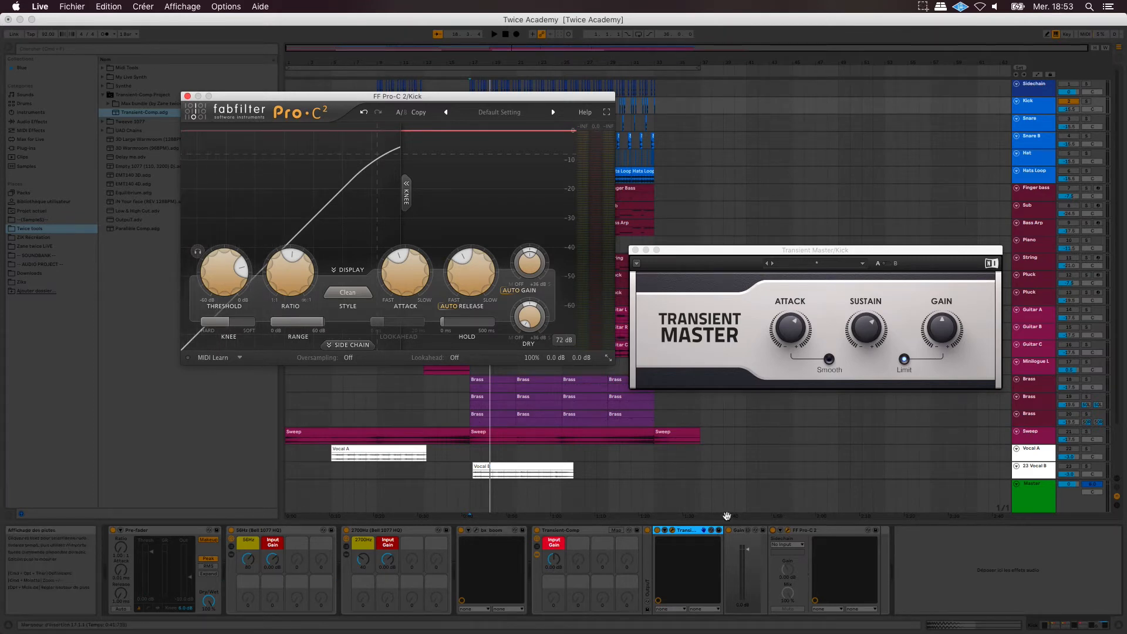
# Collapse the Transient Master and FF Pro-C 2 devices in the Kick's Transient-Comp rack and close their plug-in windows.
pyautogui.doubleClick(680, 531)
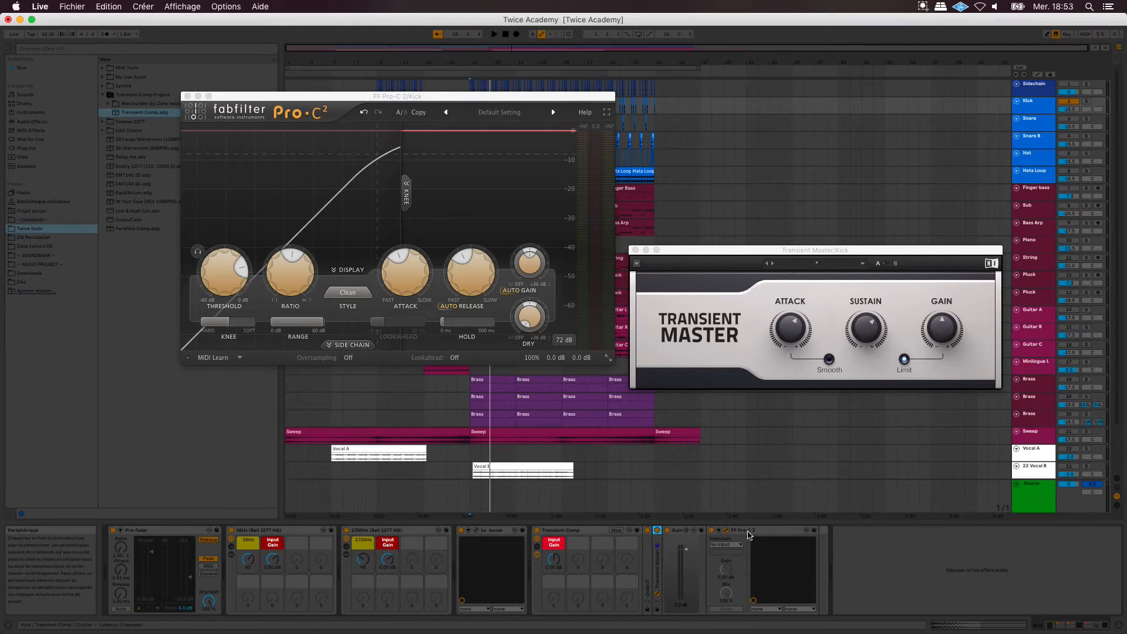
pyautogui.doubleClick(755, 531)
pyautogui.click(589, 560)
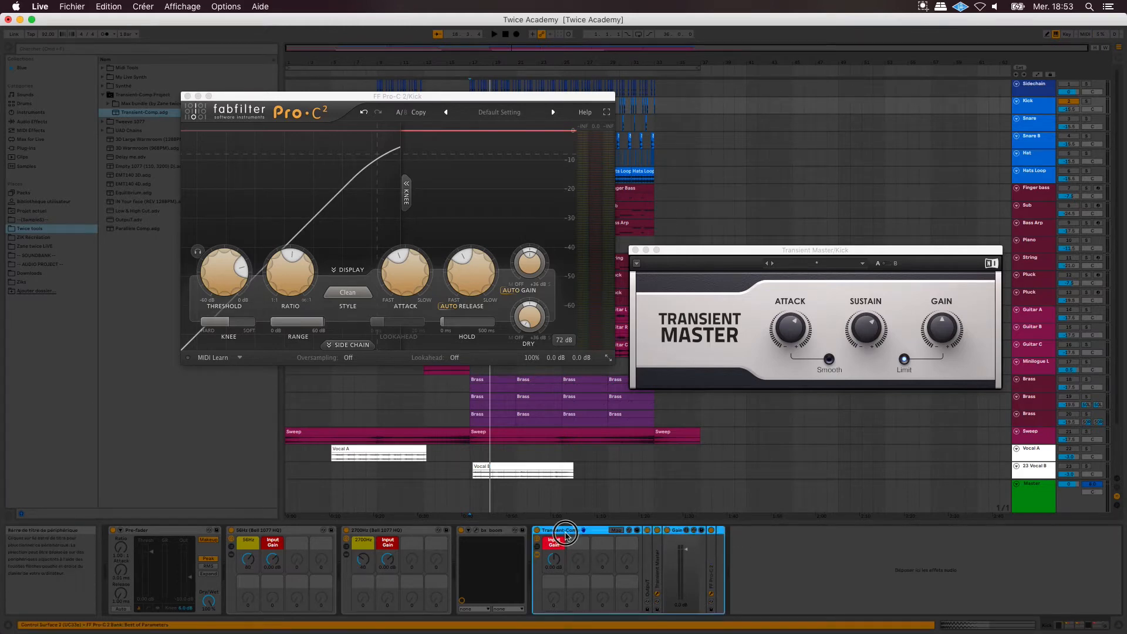
pyautogui.click(187, 97)
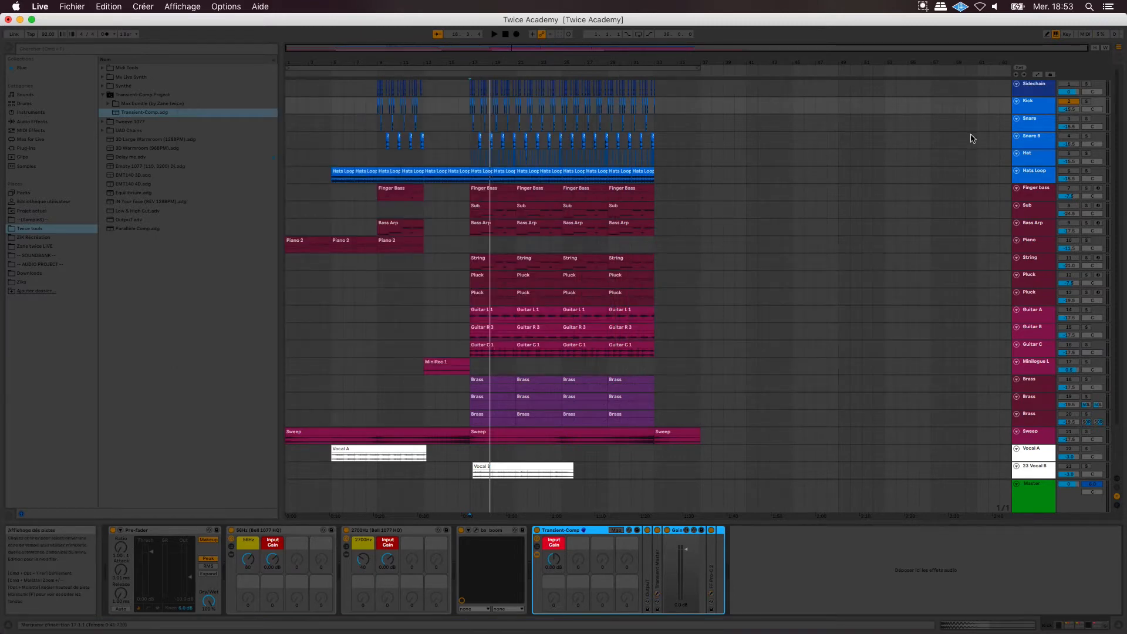
# Select and activate the Snare track, and compare its clip starts with the Kick and Sidechain clips.
pyautogui.click(1034, 120)
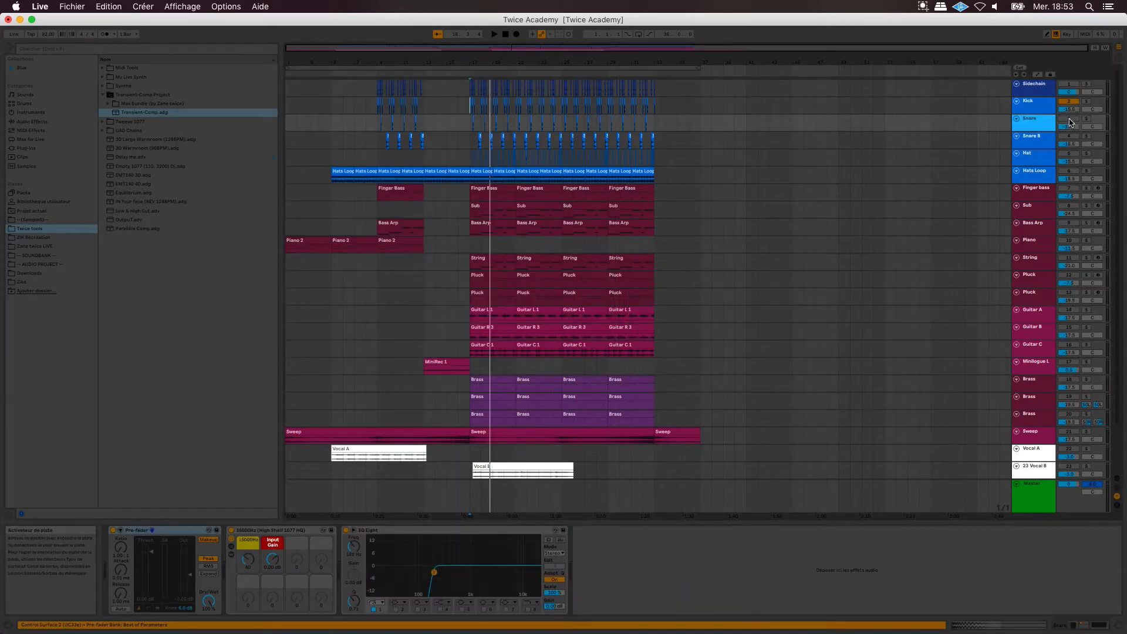
pyautogui.moveTo(477, 62); pyautogui.dragTo(477, 176)
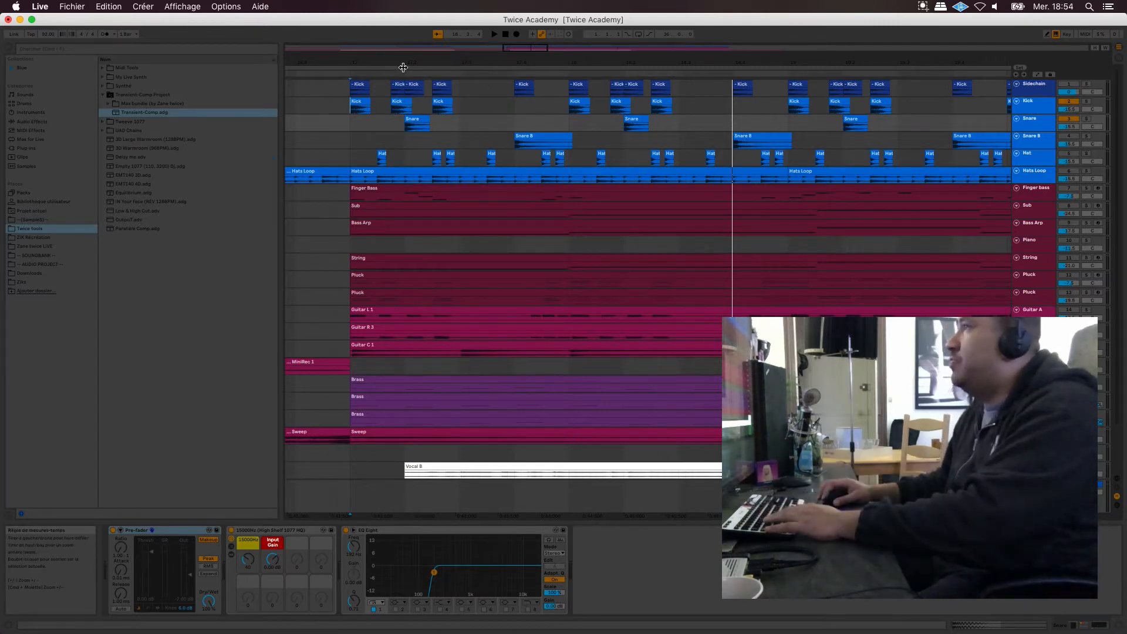
pyautogui.moveTo(404, 67); pyautogui.dragTo(403, 153)
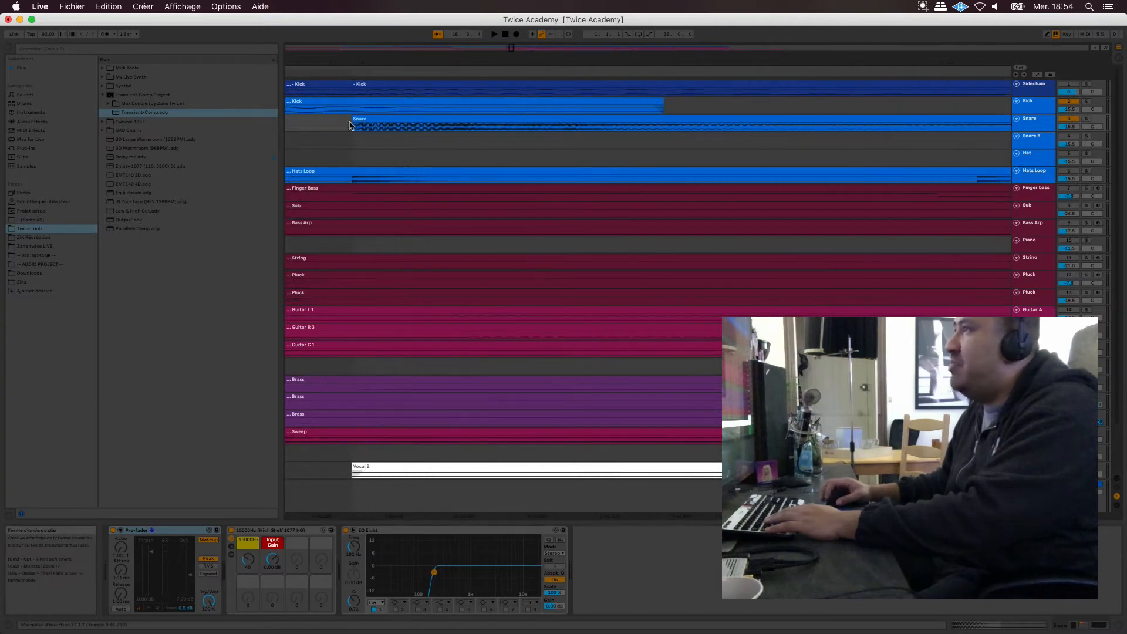
pyautogui.moveTo(662, 61)
pyautogui.mouseDown()
pyautogui.moveTo(658, 9)
pyautogui.moveTo(494, 7)
pyautogui.mouseUp()
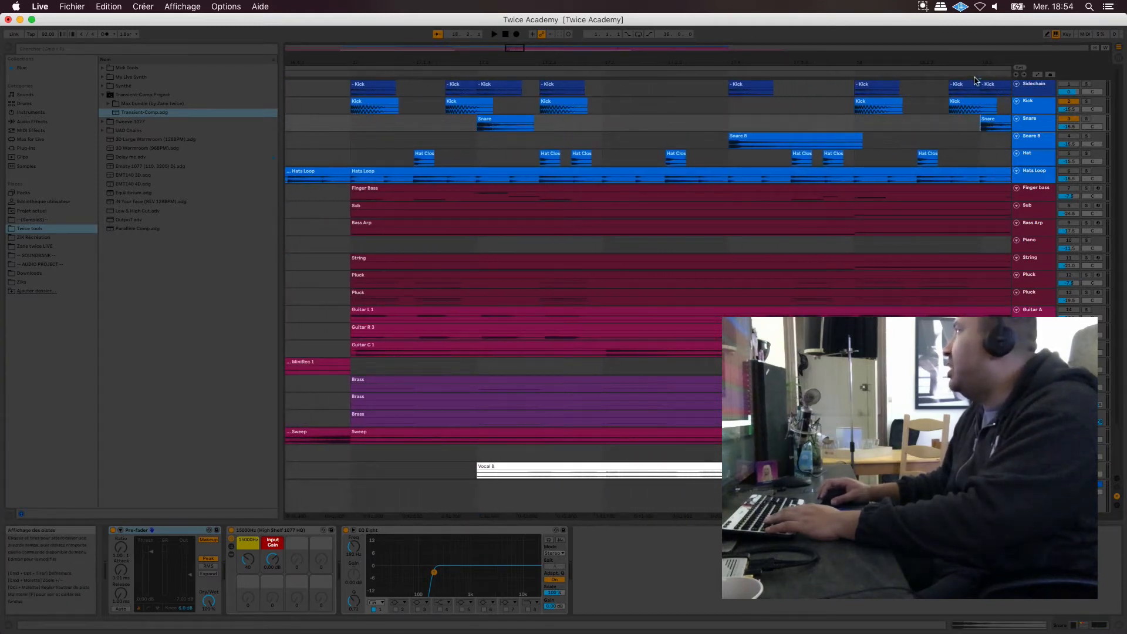
pyautogui.moveTo(990, 60); pyautogui.dragTo(501, 1)
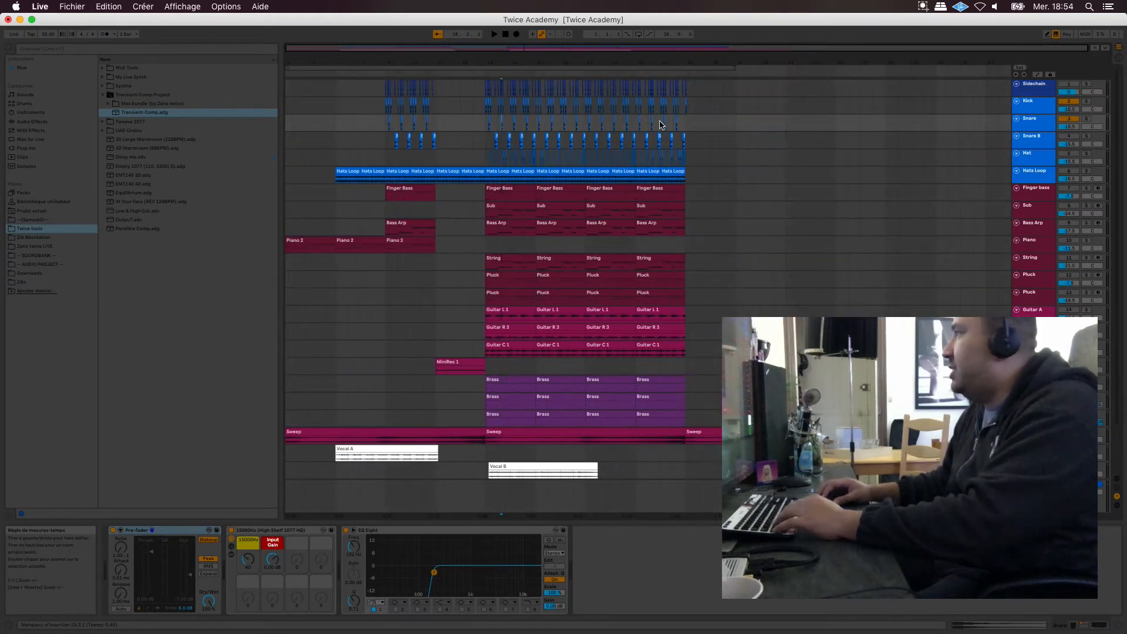
# Select the Snare clips across both drum sections and examine the first clip's start against the grid.
pyautogui.moveTo(688, 125); pyautogui.dragTo(388, 125)
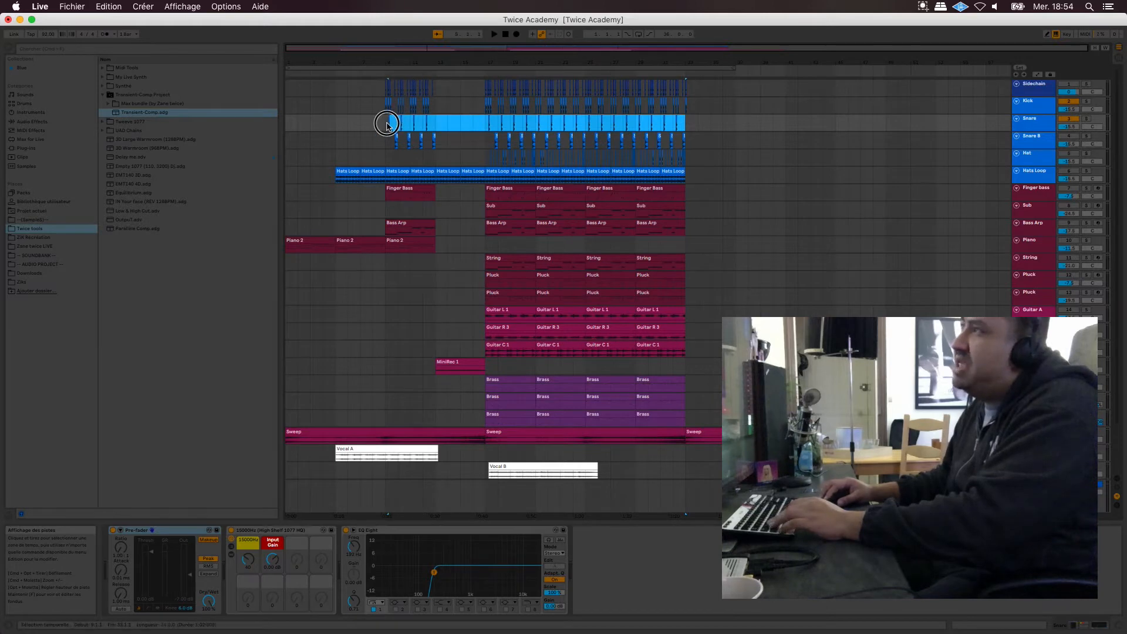
pyautogui.moveTo(389, 62); pyautogui.dragTo(389, 181)
pyautogui.keyDown('shift'); pyautogui.click(360, 125); pyautogui.keyUp('shift')
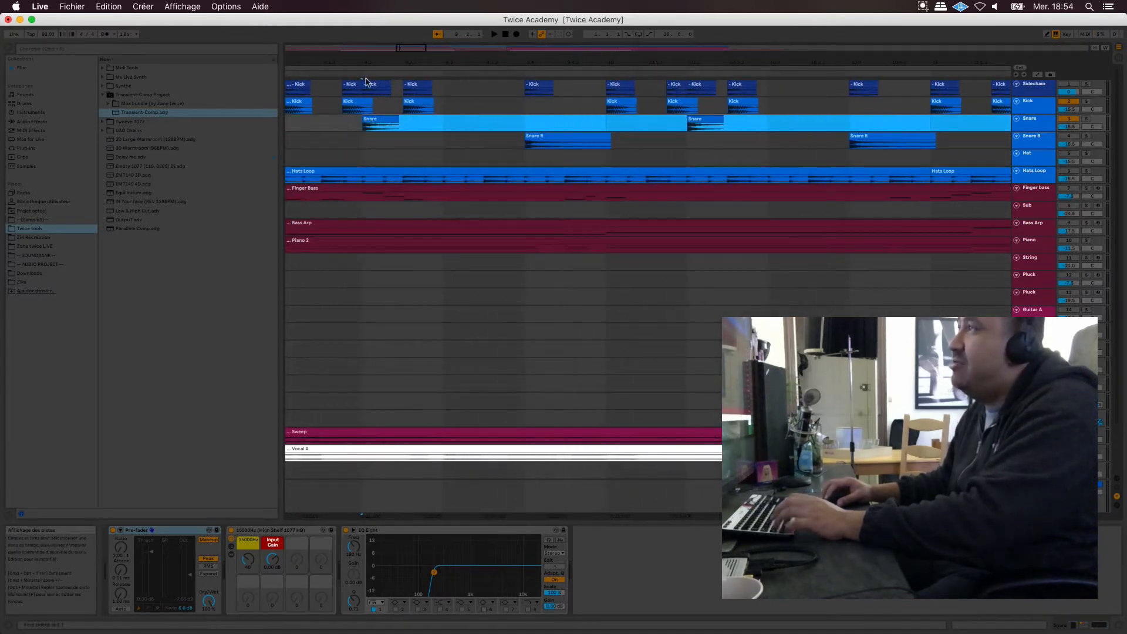
pyautogui.moveTo(362, 62); pyautogui.dragTo(368, 152)
pyautogui.click(414, 120)
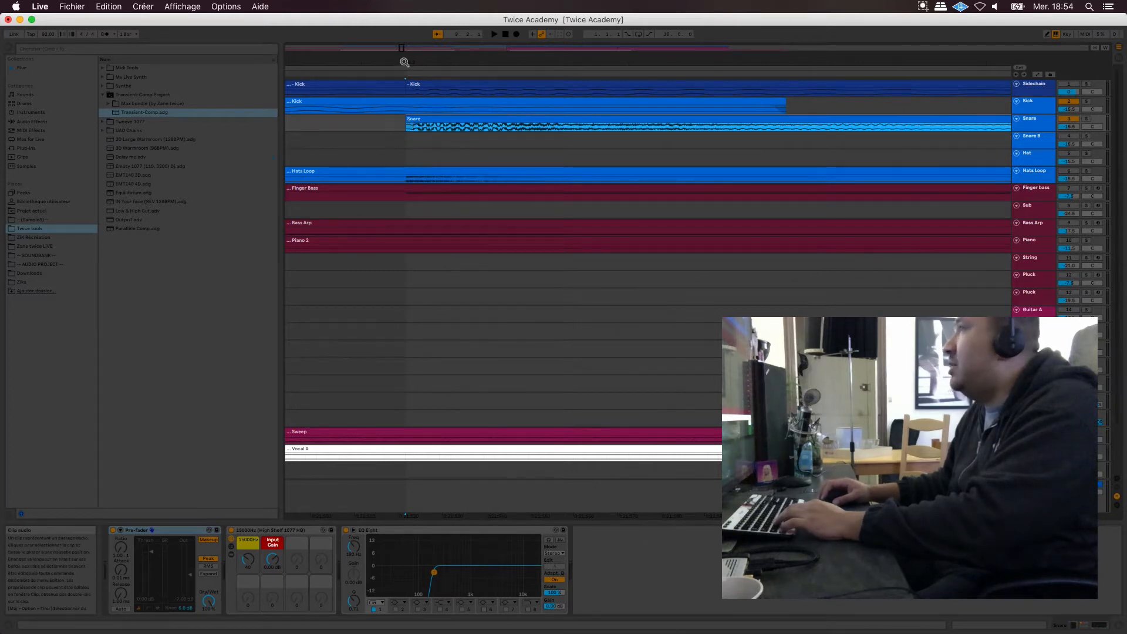
pyautogui.moveTo(404, 62); pyautogui.dragTo(404, 37)
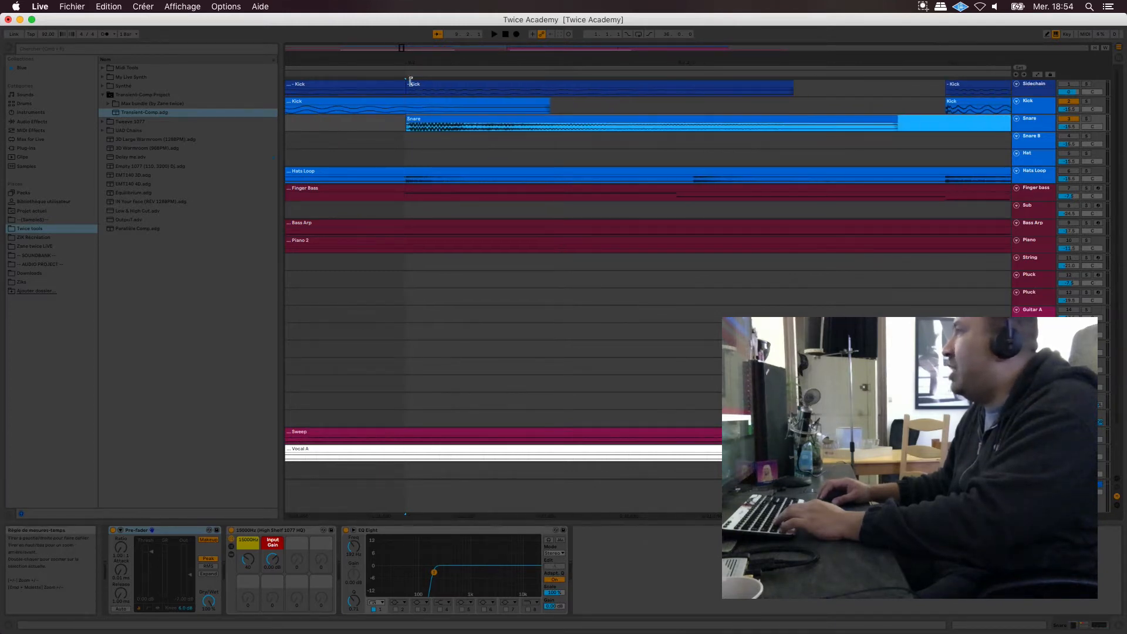
# Select the Snare and Snare B clips across both drum sections and nudge them slightly in time.
pyautogui.click(539, 125)
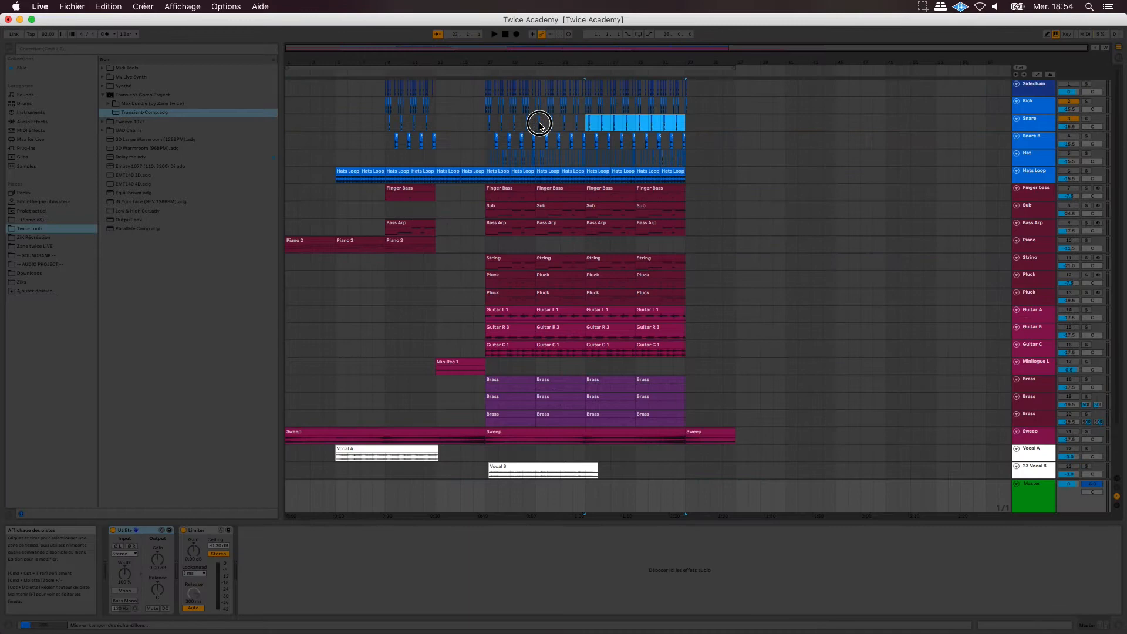
pyautogui.moveTo(540, 125); pyautogui.dragTo(389, 125)
pyautogui.doubleClick(389, 62)
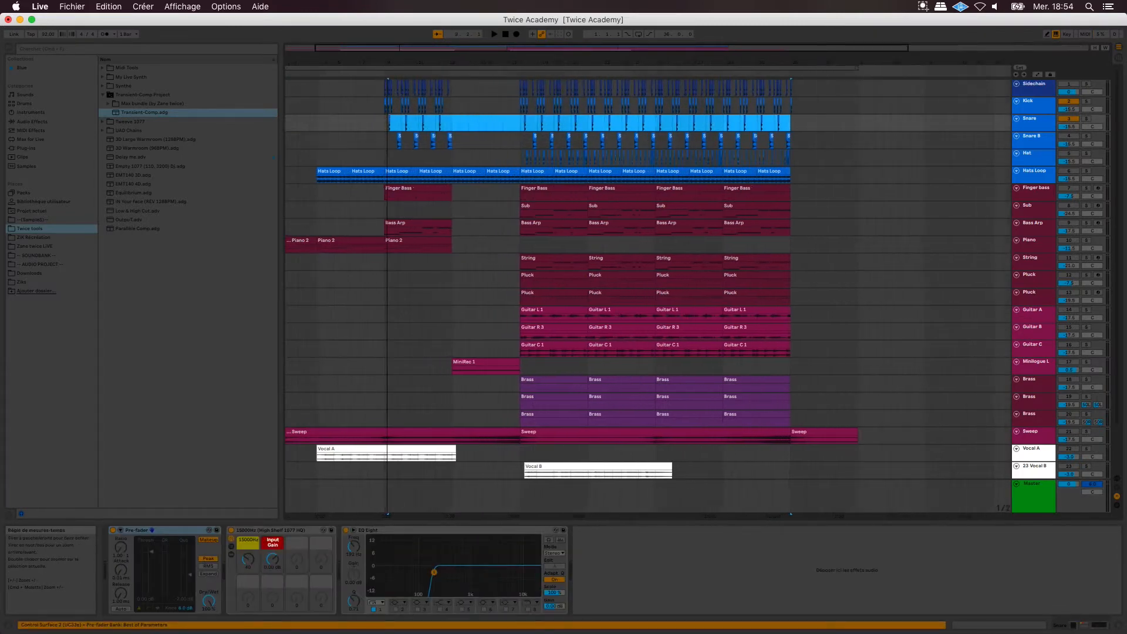
pyautogui.keyDown('shift'); pyautogui.click(395, 145); pyautogui.keyUp('shift')
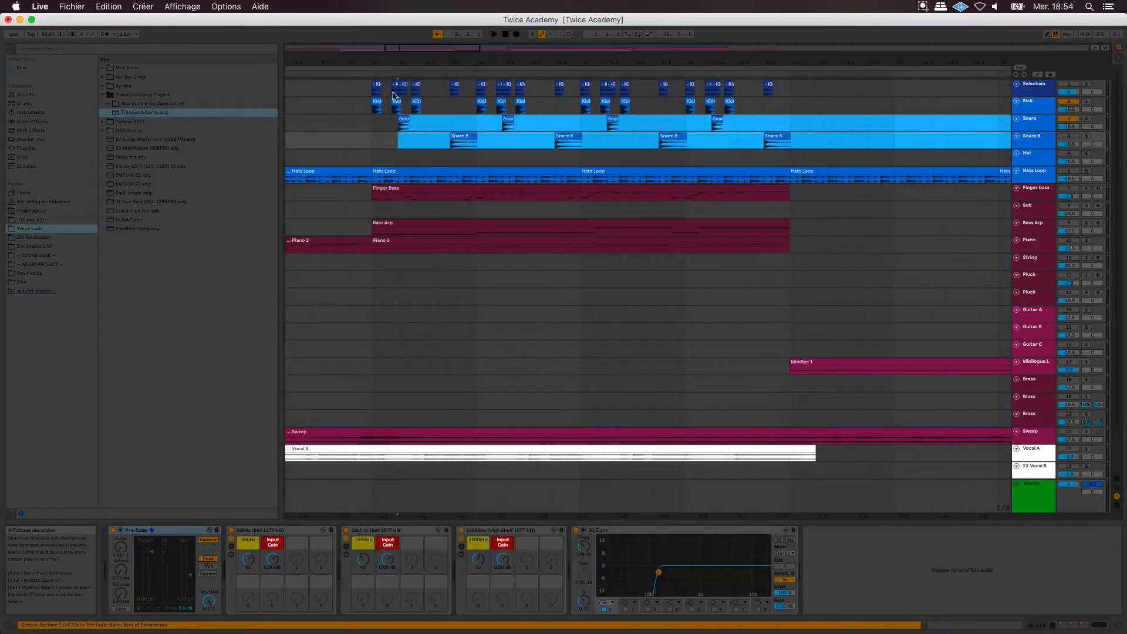
pyautogui.moveTo(398, 61); pyautogui.dragTo(404, 175)
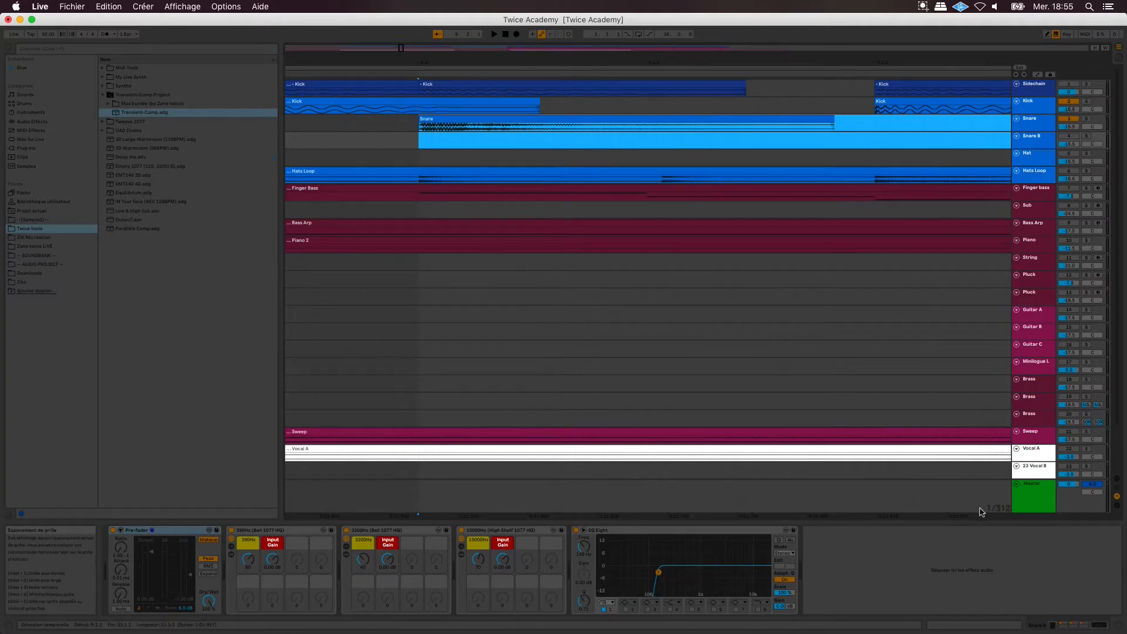
pyautogui.click(425, 120)
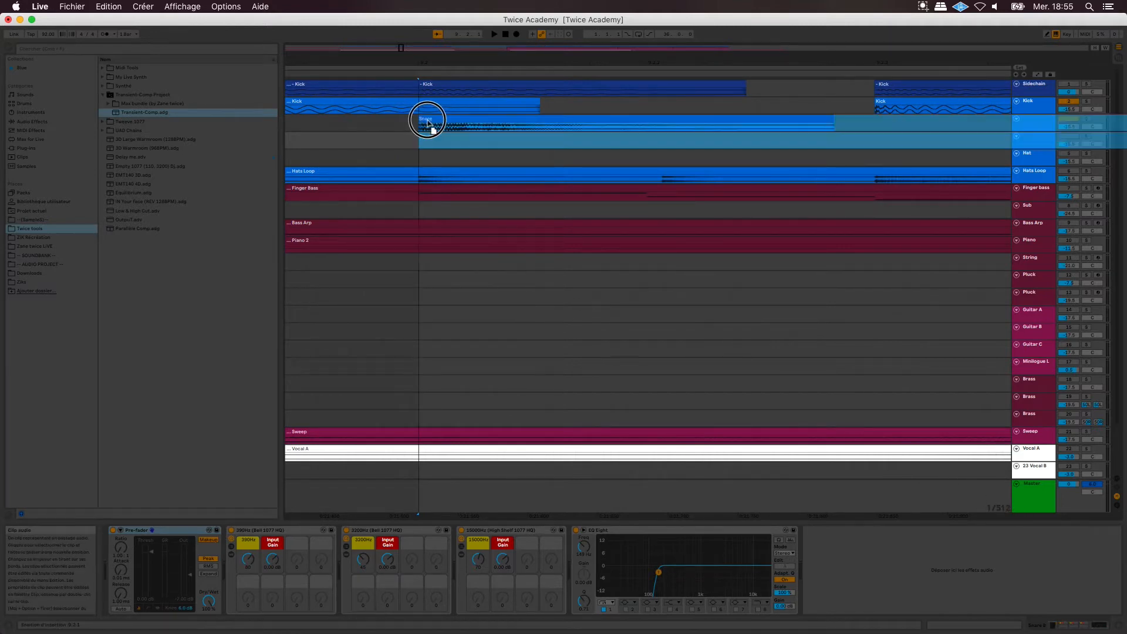
pyautogui.moveTo(430, 120); pyautogui.dragTo(430, 120)
# Play the second drum section to audition the Kick and Snare together.
pyautogui.moveTo(433, 61)
pyautogui.mouseDown()
pyautogui.moveTo(434, 1)
pyautogui.moveTo(446, 62)
pyautogui.mouseUp()
pyautogui.click(616, 123)
pyautogui.press('space')
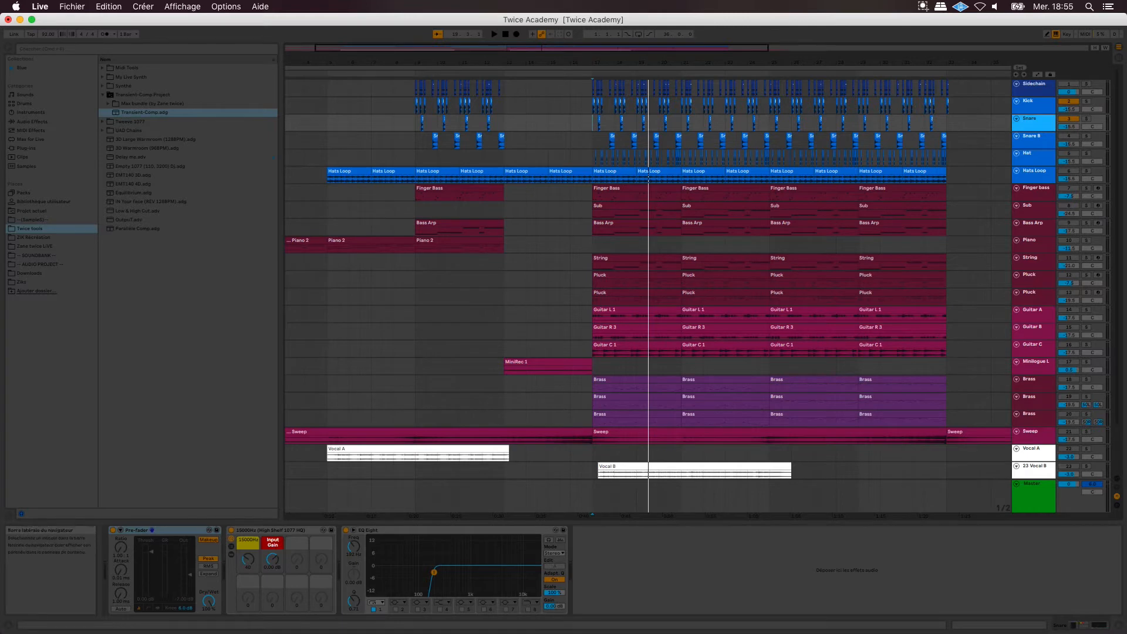
# Insert the Transient-Comp.adg rack before EQ Eight on the Snare track and bring its Transient Master window forward.
pyautogui.moveTo(131, 113); pyautogui.dragTo(342, 598)
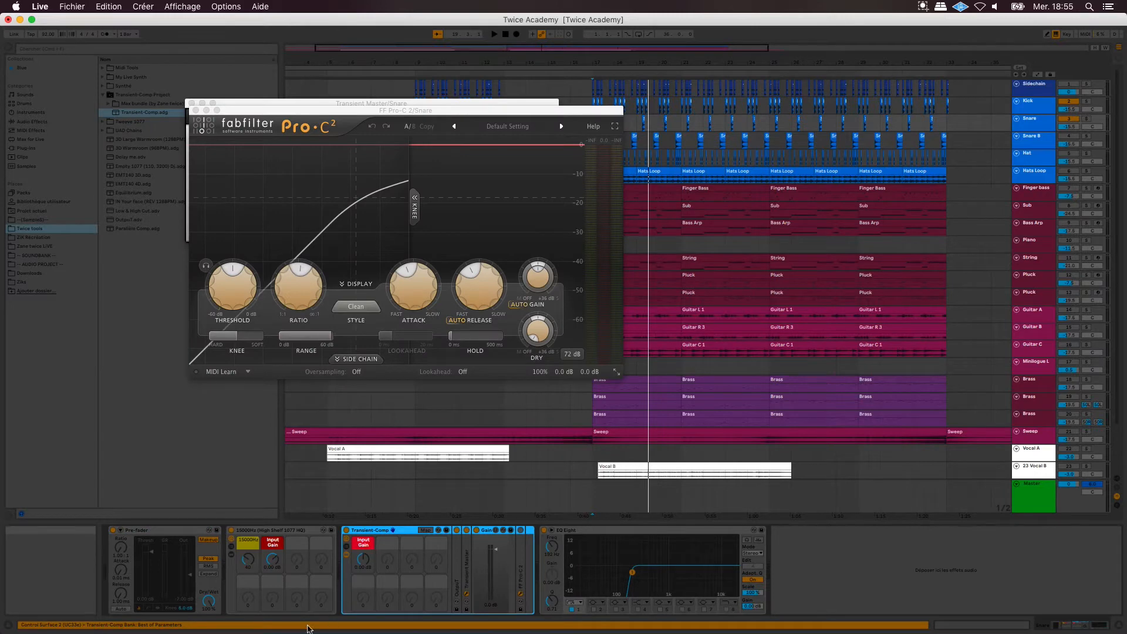
pyautogui.moveTo(461, 274)
pyautogui.moveTo(414, 115); pyautogui.dragTo(386, 180)
pyautogui.click(371, 109)
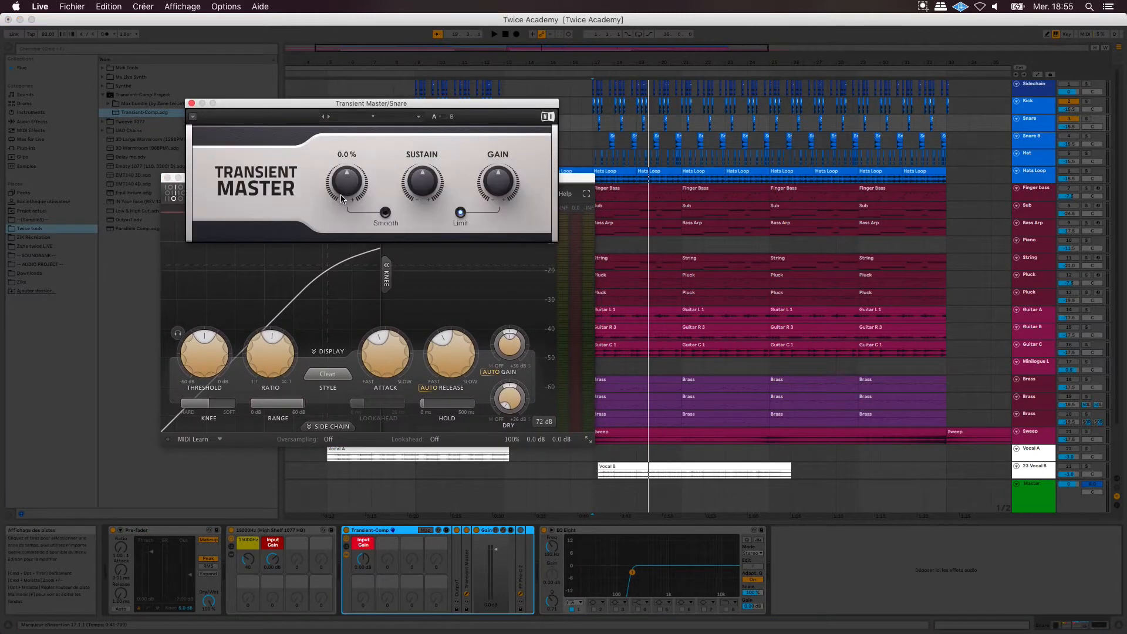
# Set Transient Master's Attack to 22.0 % and Sustain to 30.0 % on the Snare during playback.
pyautogui.press('space')
pyautogui.scroll(5, 348, 187)
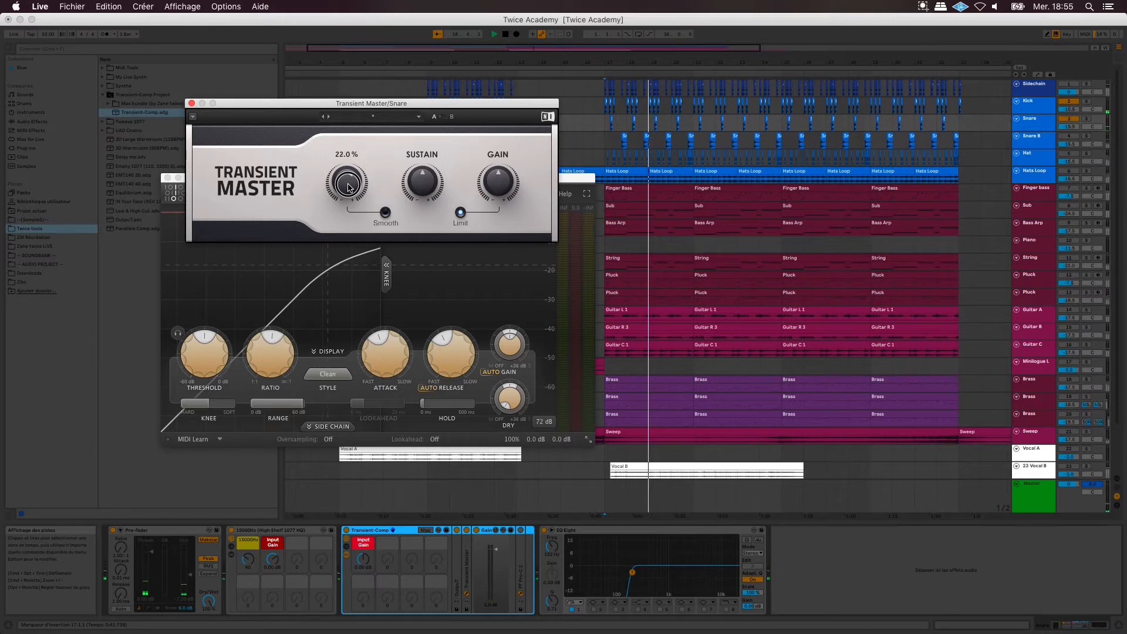
pyautogui.scroll(-1, 349, 187)
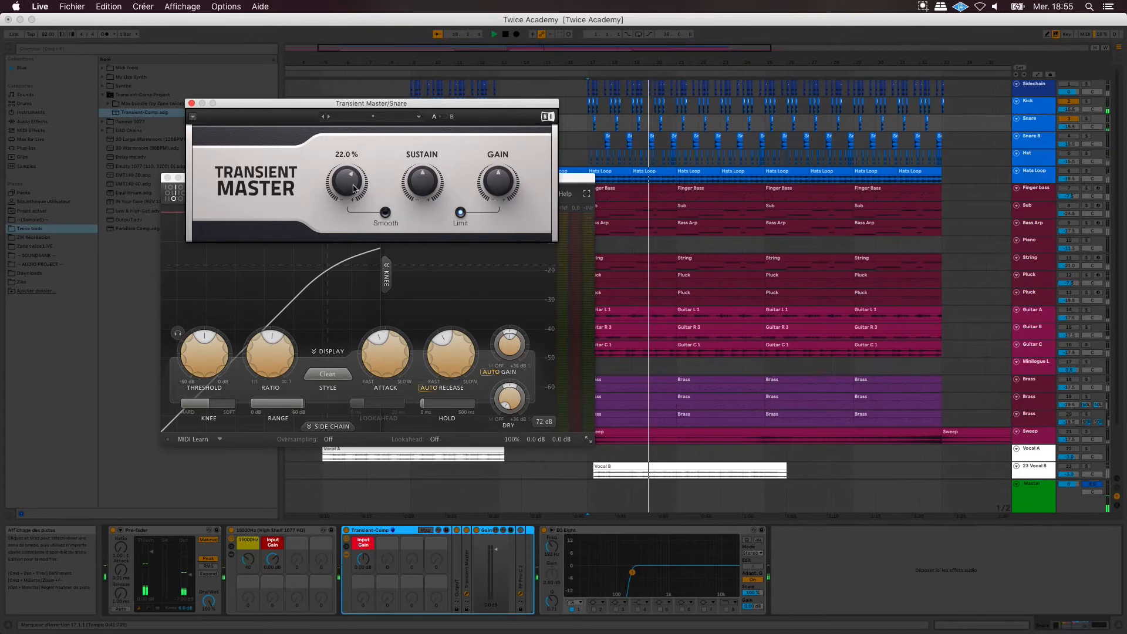
pyautogui.scroll(5, 422, 185)
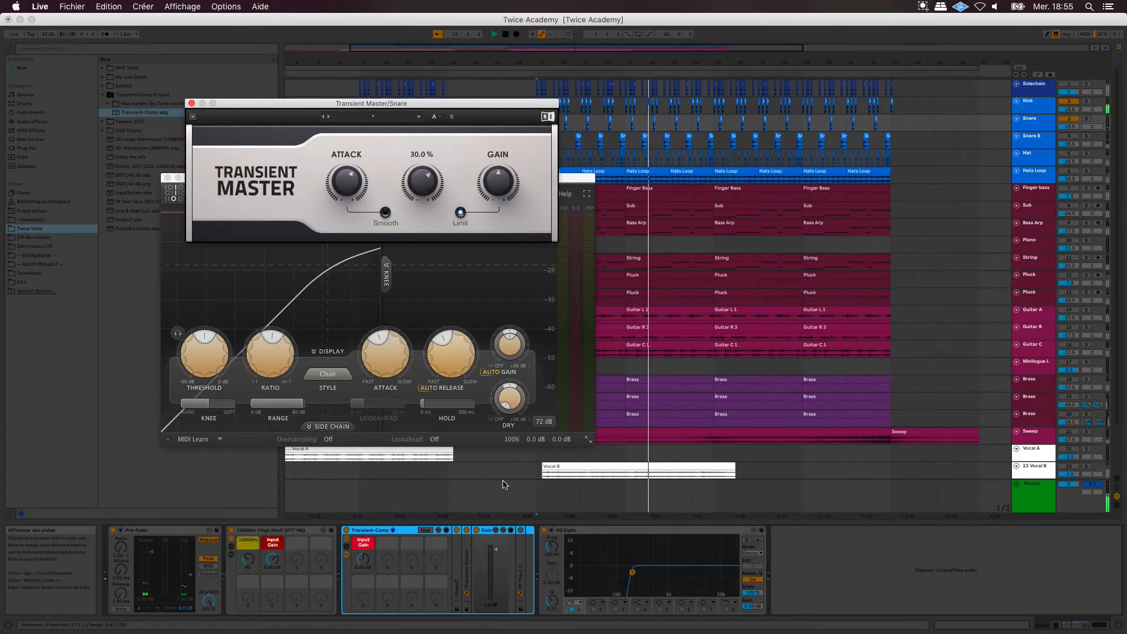
# Enable Pro-C 2 on the Snare and set its Threshold to -12 dB during playback.
pyautogui.click(521, 534)
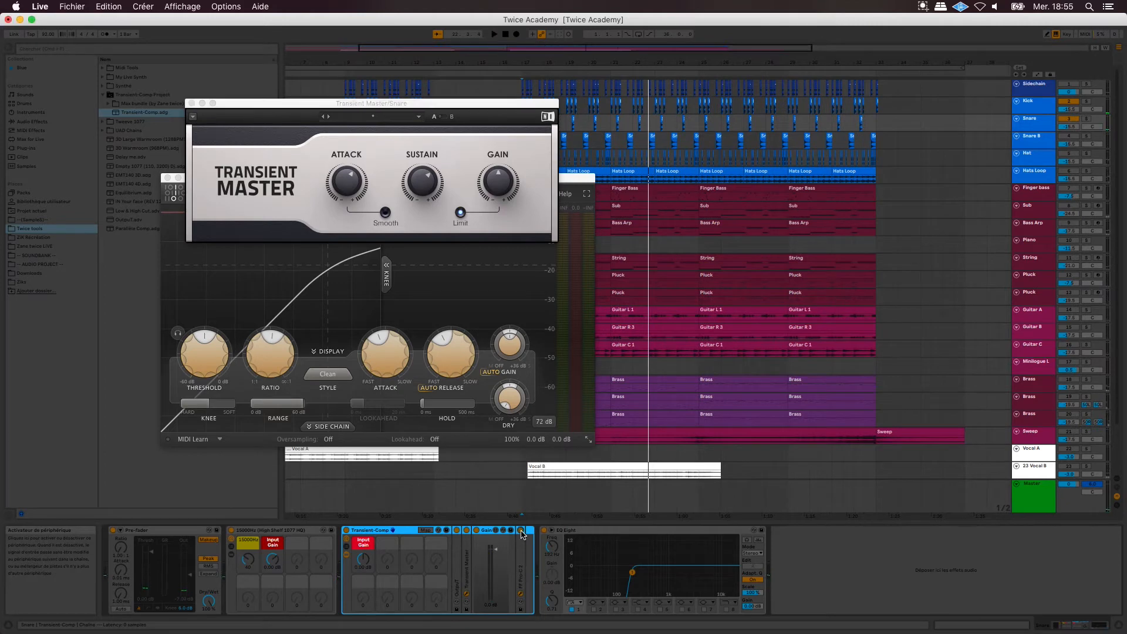
pyautogui.click(478, 444)
pyautogui.press('space')
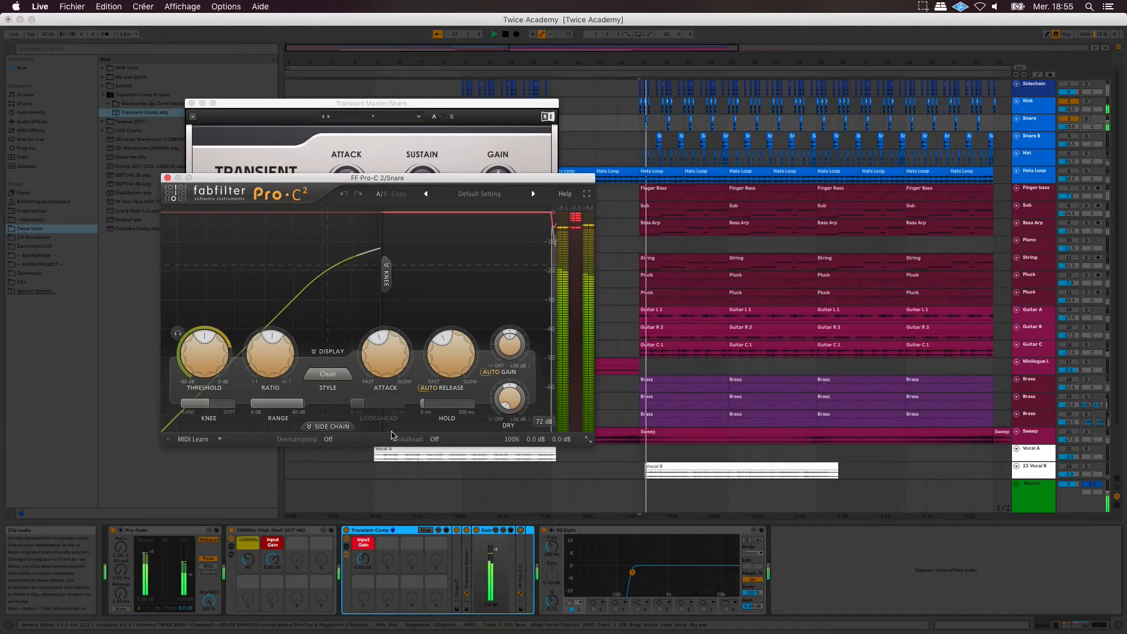
pyautogui.doubleClick(210, 337)
pyautogui.write('-12')
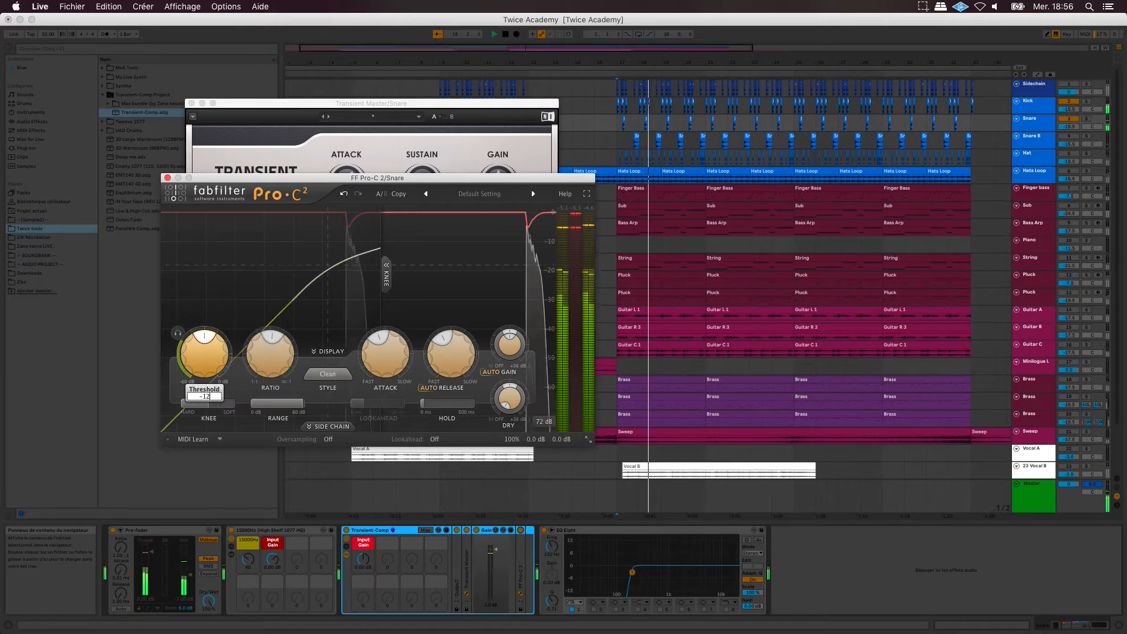
pyautogui.press('Return')
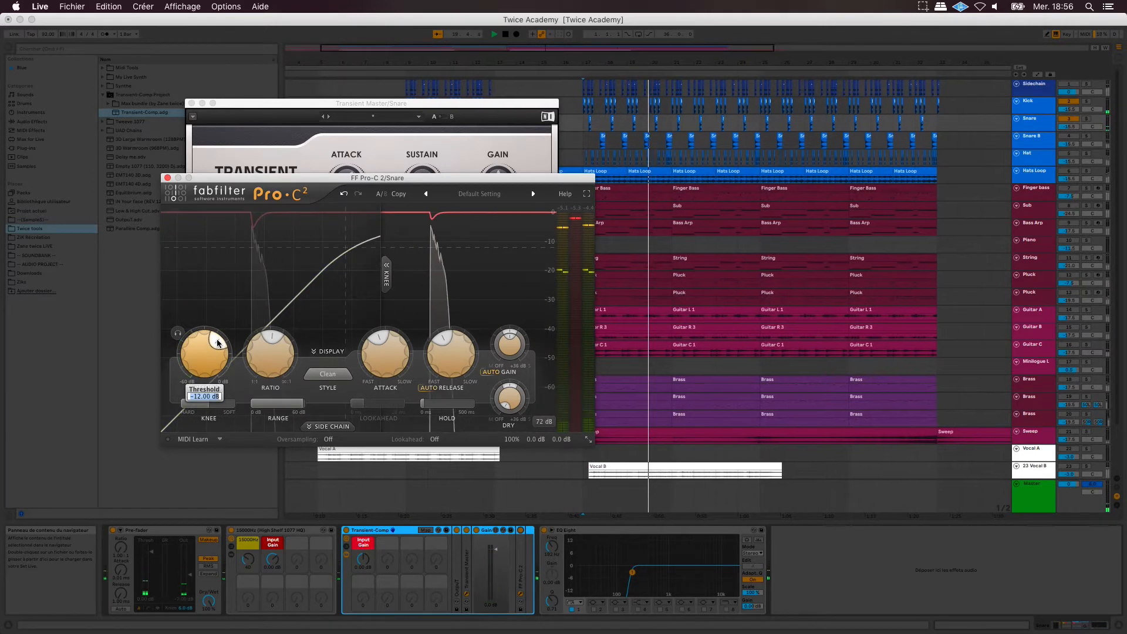
# Set Pro-C 2's Threshold on the Snare to -16 dB, and close both plug-in windows.
pyautogui.write('-16')
pyautogui.press('Return')
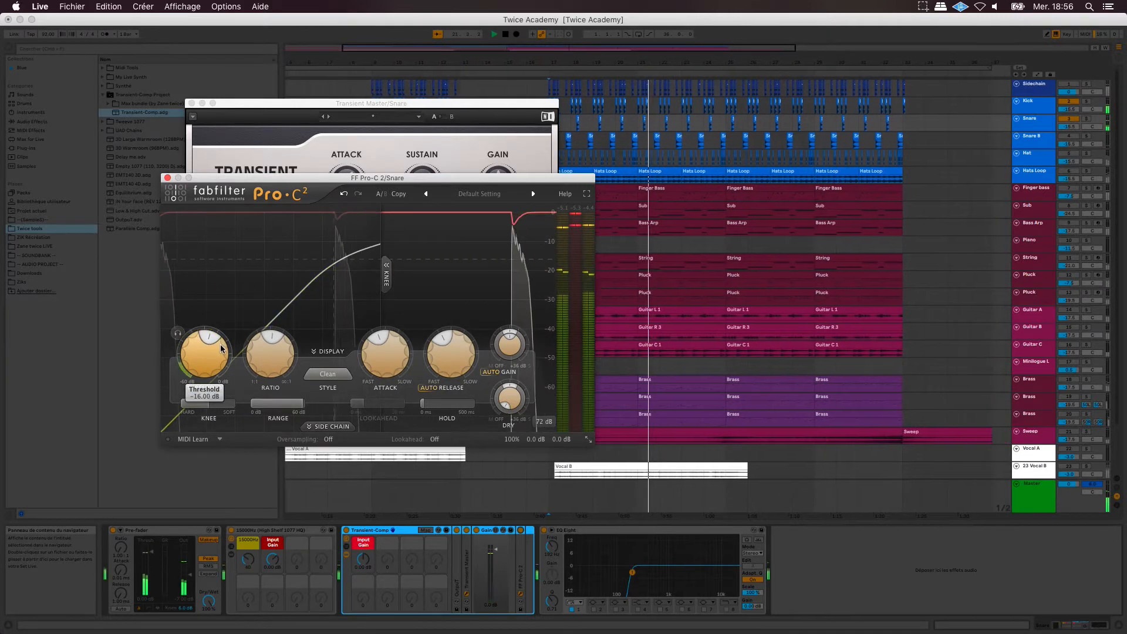
pyautogui.click(168, 177)
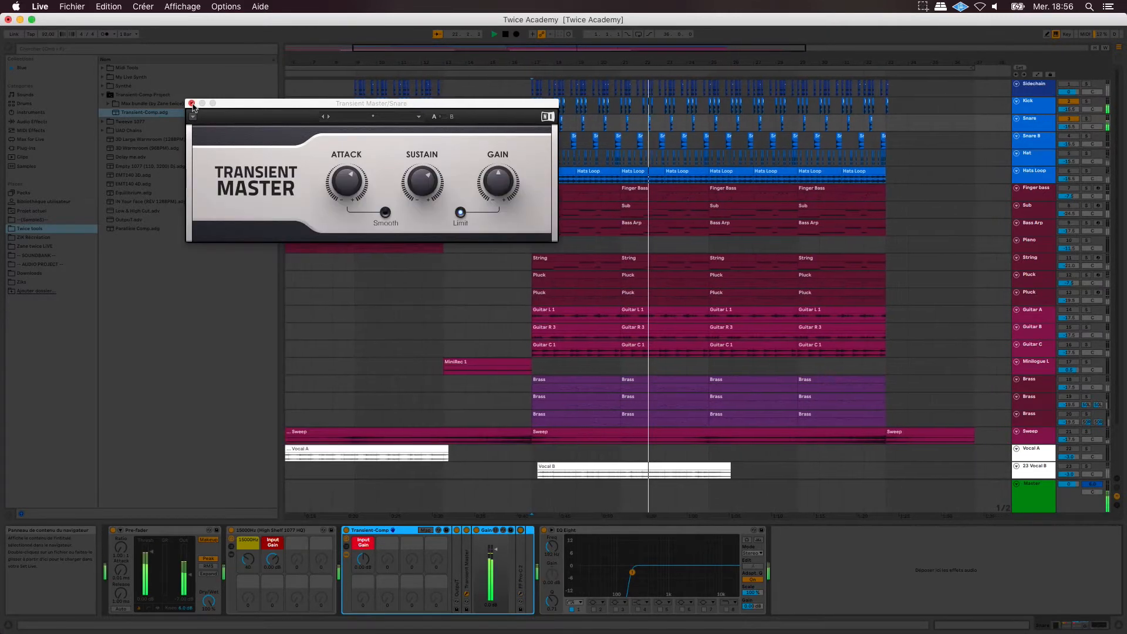
pyautogui.click(192, 104)
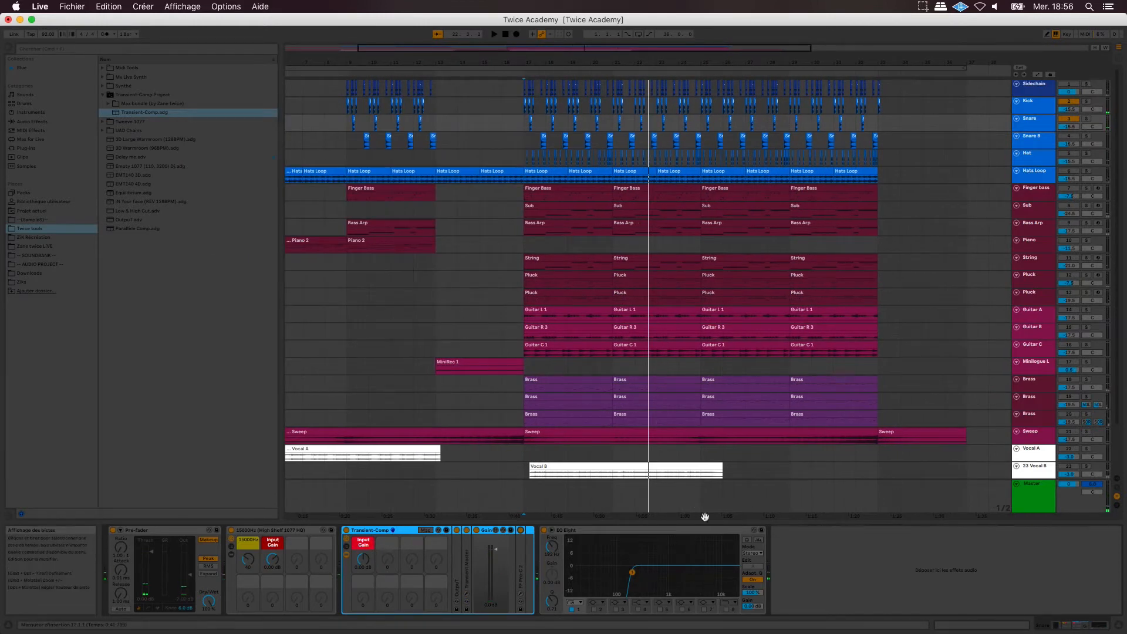
# Activate the Snare B track and inspect the start of its first clip close up against the beat.
pyautogui.click(1038, 144)
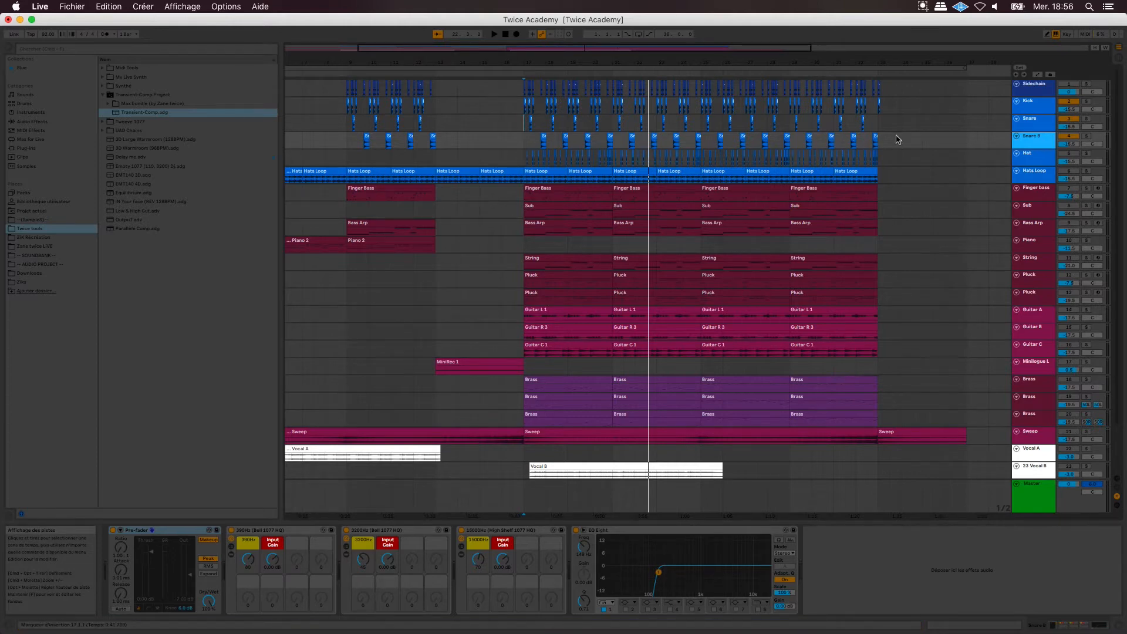
pyautogui.moveTo(900, 139); pyautogui.dragTo(364, 142)
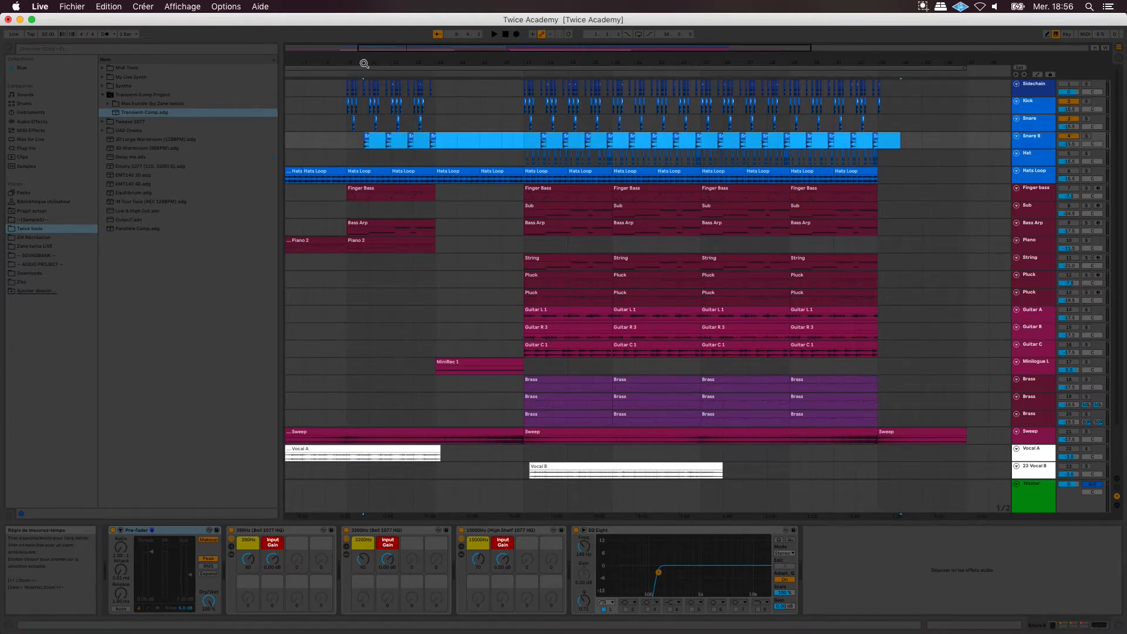
pyautogui.moveTo(364, 63); pyautogui.dragTo(380, 129)
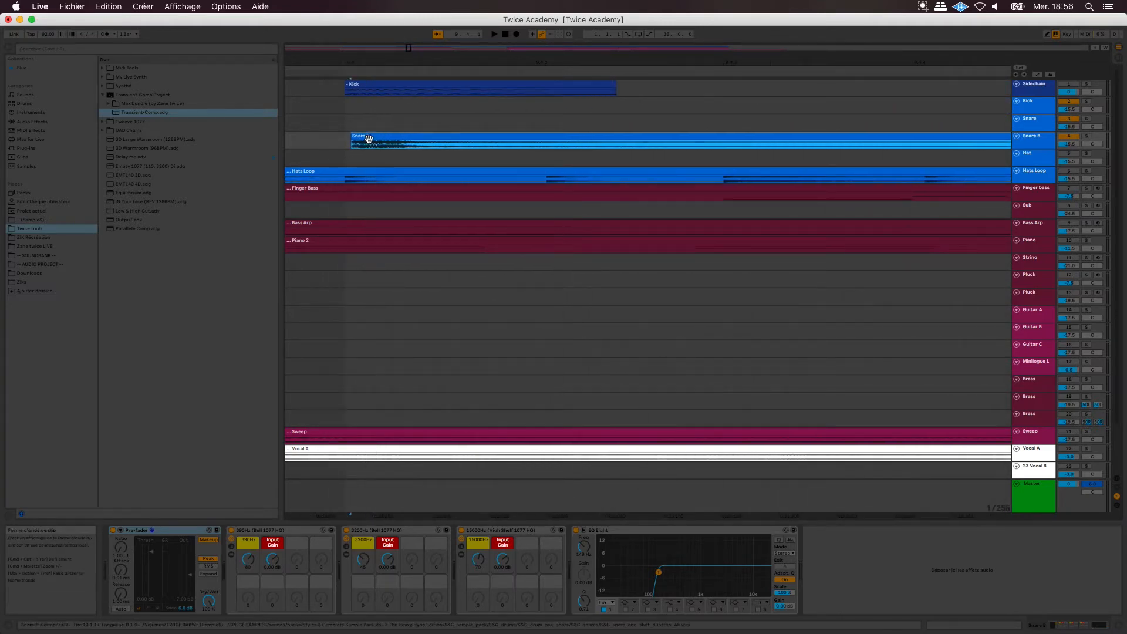
pyautogui.moveTo(341, 59); pyautogui.dragTo(342, 82)
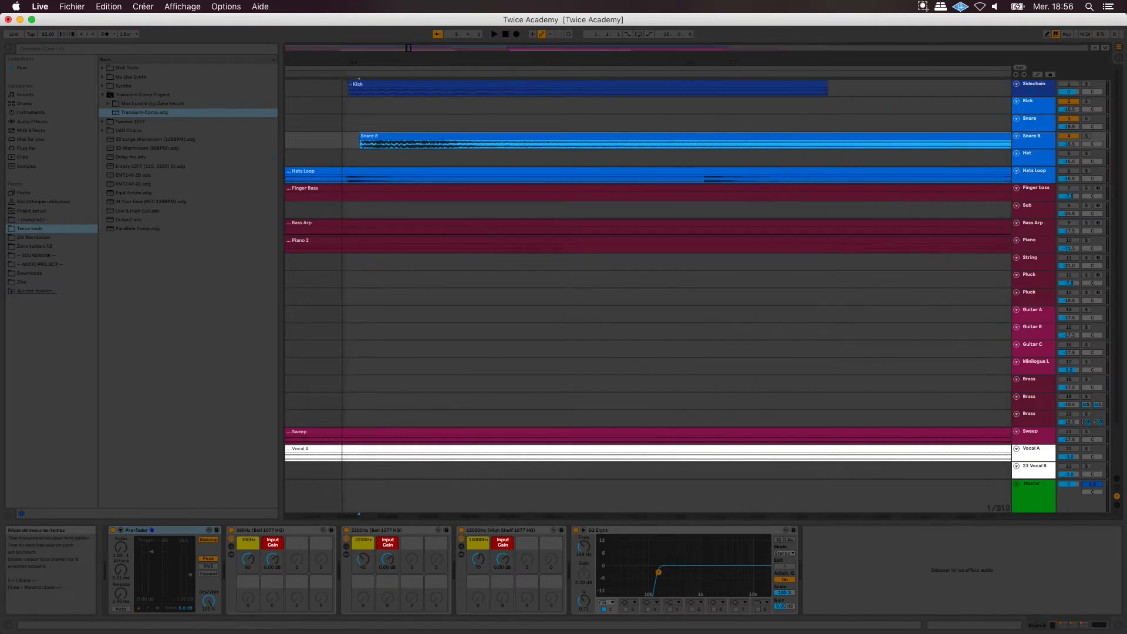
pyautogui.moveTo(373, 138); pyautogui.dragTo(357, 141)
pyautogui.moveTo(355, 63); pyautogui.dragTo(355, 29)
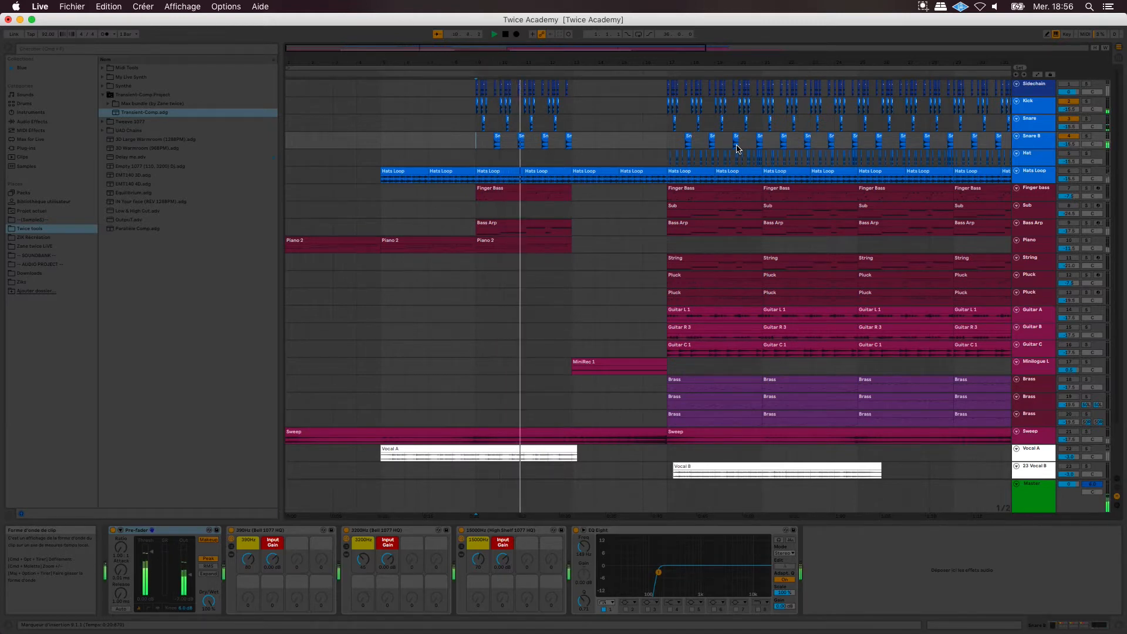
# Insert the Transient-Comp.adg rack before EQ Eight on Snare B and play from bar 17.
pyautogui.click(667, 141)
pyautogui.press('space')
pyautogui.moveTo(133, 115)
pyautogui.mouseDown()
pyautogui.moveTo(270, 184)
pyautogui.moveTo(500, 531)
pyautogui.moveTo(571, 554)
pyautogui.mouseUp()
pyautogui.press('space')
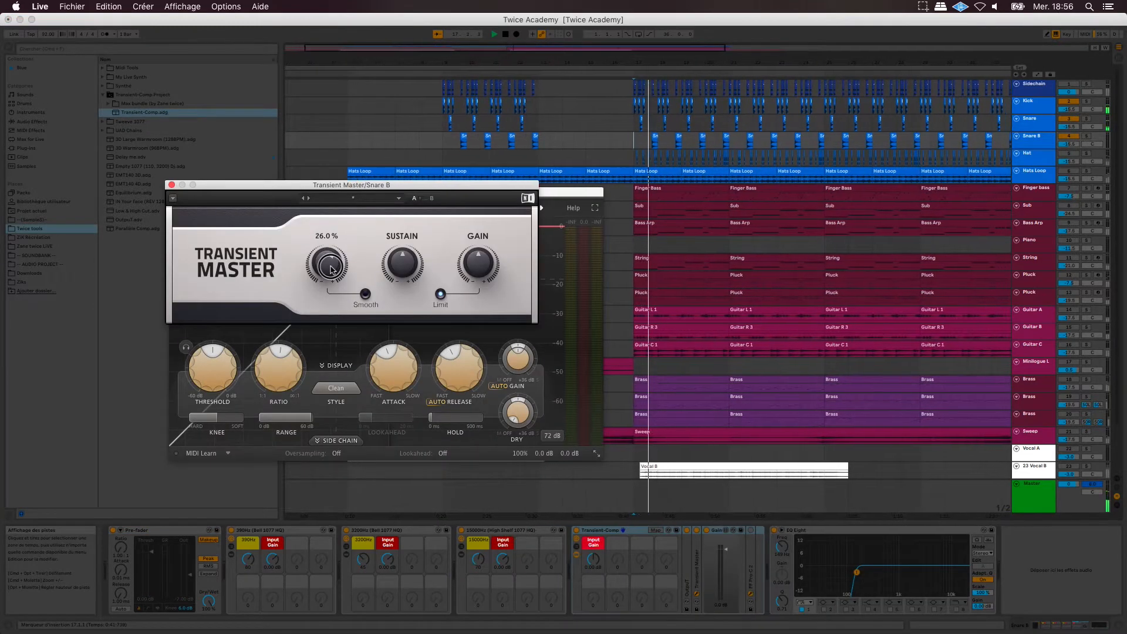
# Set Transient Master's Attack to 26.0 % and Sustain to -20.0 % on Snare B, and compare it with the device bypassed.
pyautogui.moveTo(331, 266); pyautogui.dragTo(331, 266)
pyautogui.moveTo(404, 264)
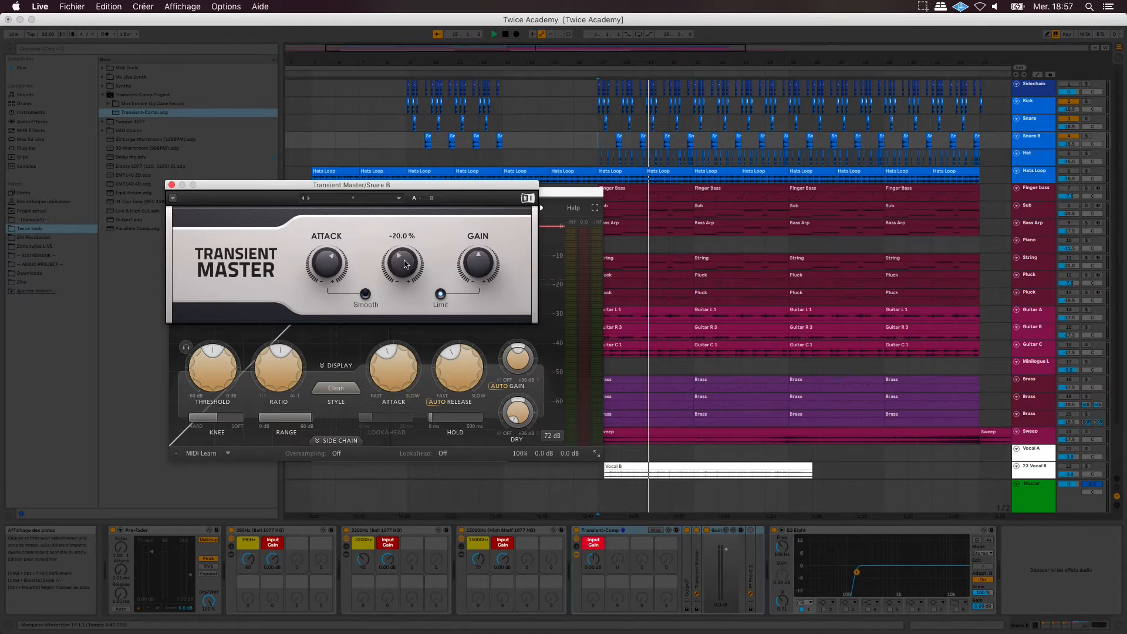
pyautogui.press('space')
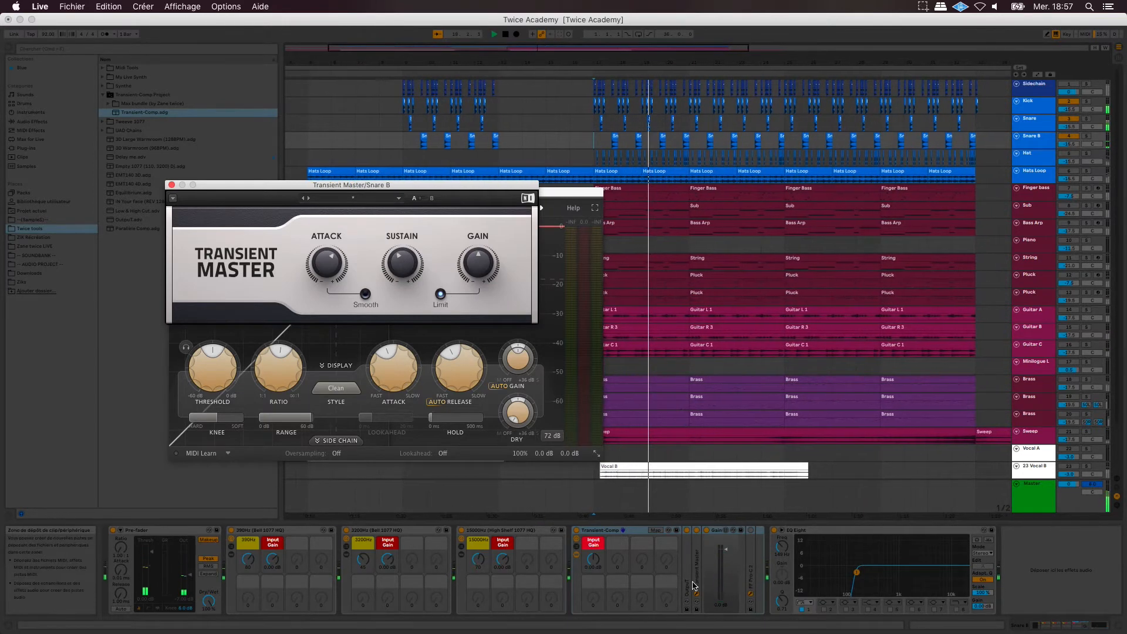
pyautogui.click(699, 533)
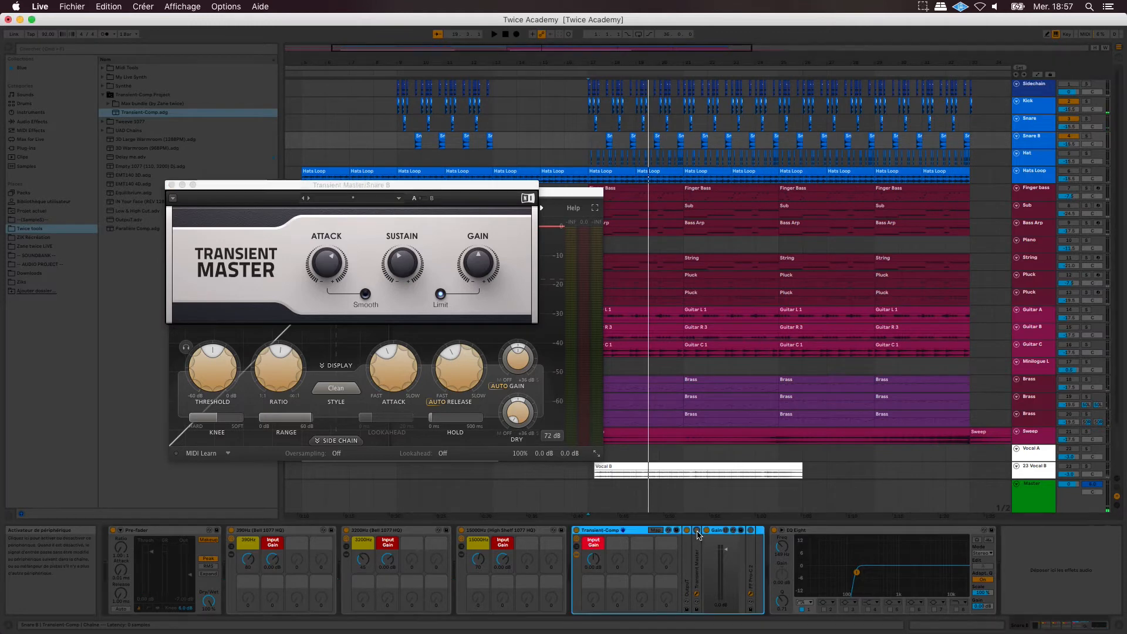
pyautogui.press('space')
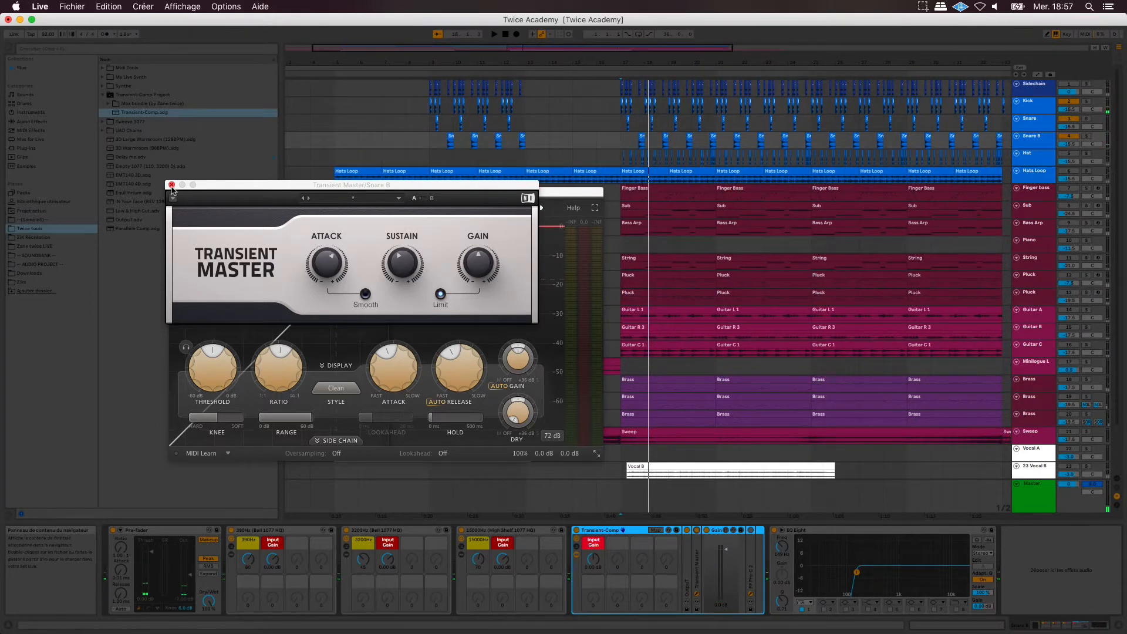
# Close Snare B's Transient Master window, audition Pro-C 2's compression during playback, and close its window.
pyautogui.click(172, 186)
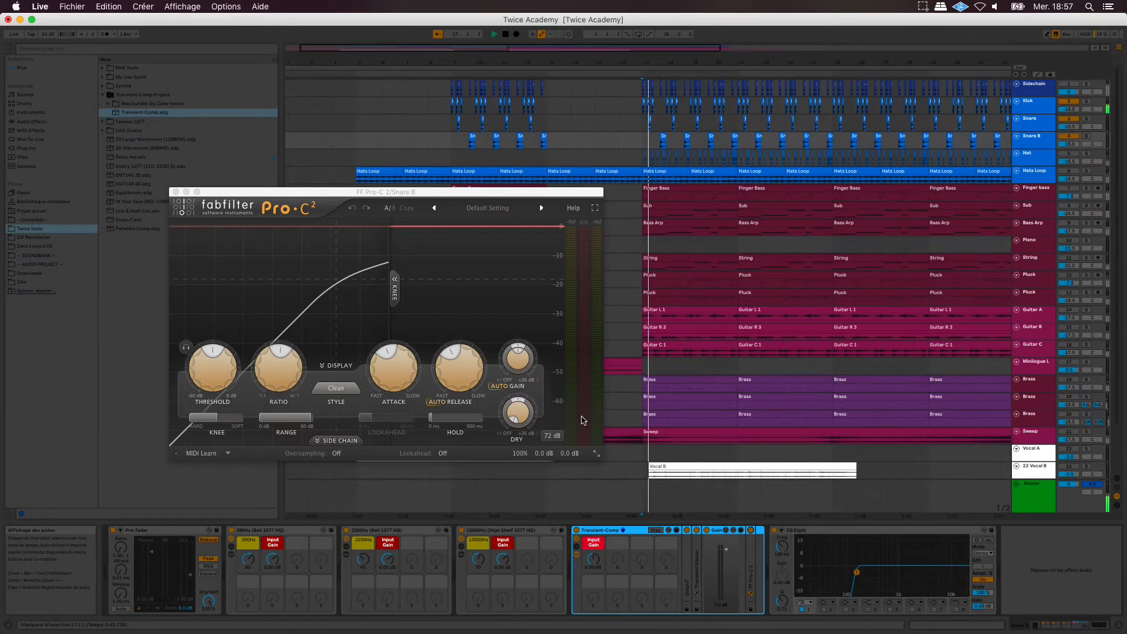
pyautogui.moveTo(583, 420)
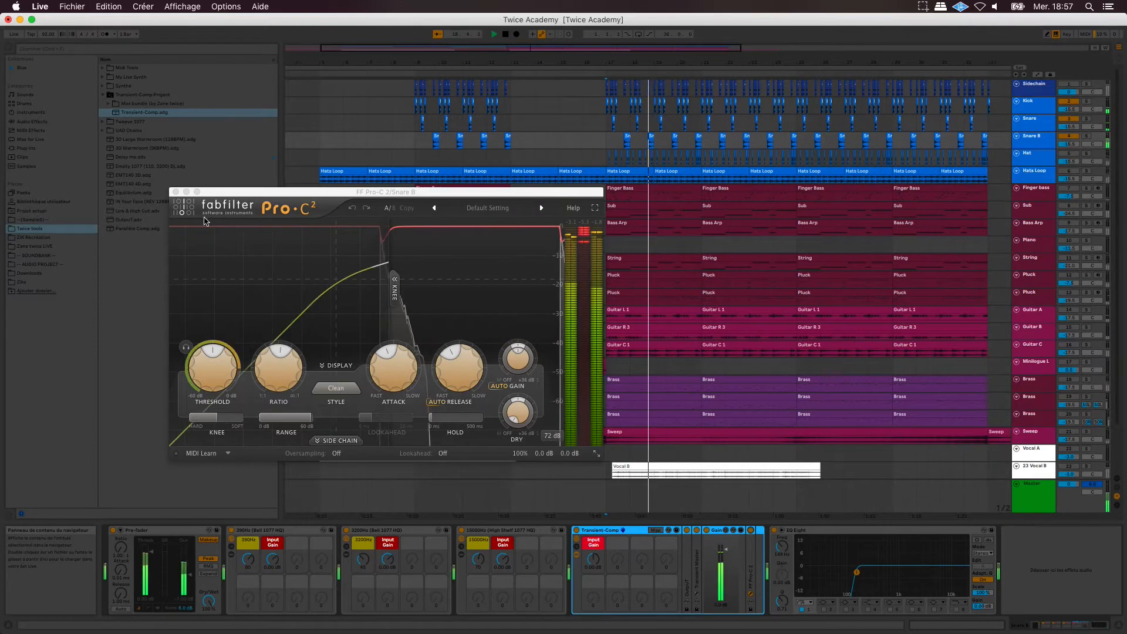
pyautogui.click(176, 192)
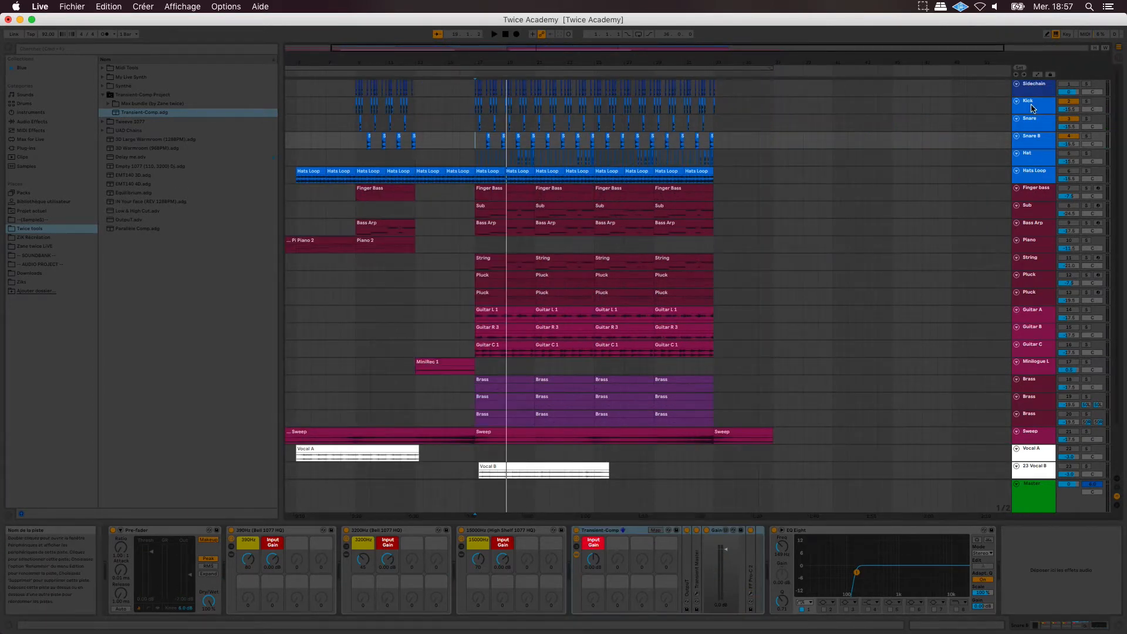
# Move the Sub track above Finger bass, activate it, and play from bar 17.
pyautogui.click(1032, 104)
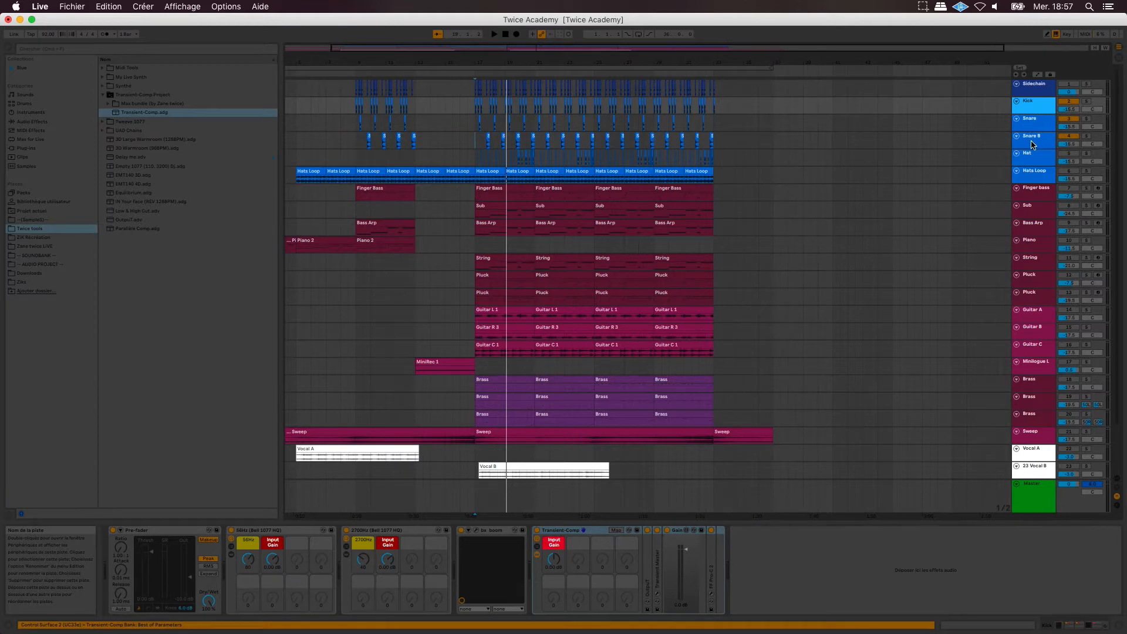
pyautogui.click(1033, 144)
pyautogui.click(1034, 204)
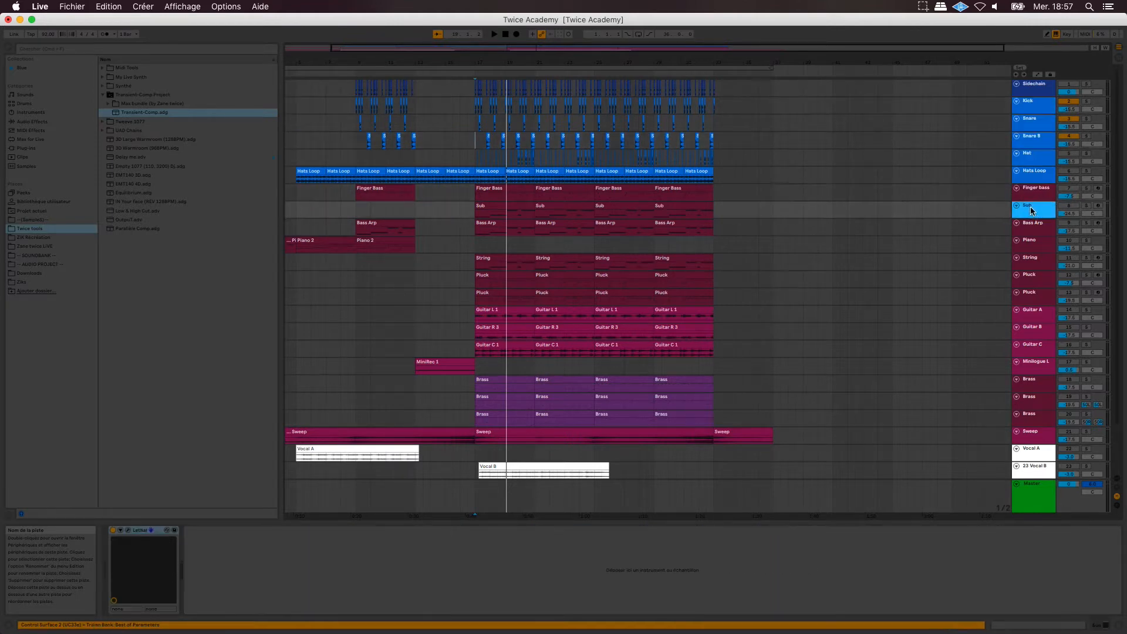
pyautogui.moveTo(1036, 193); pyautogui.dragTo(1038, 191)
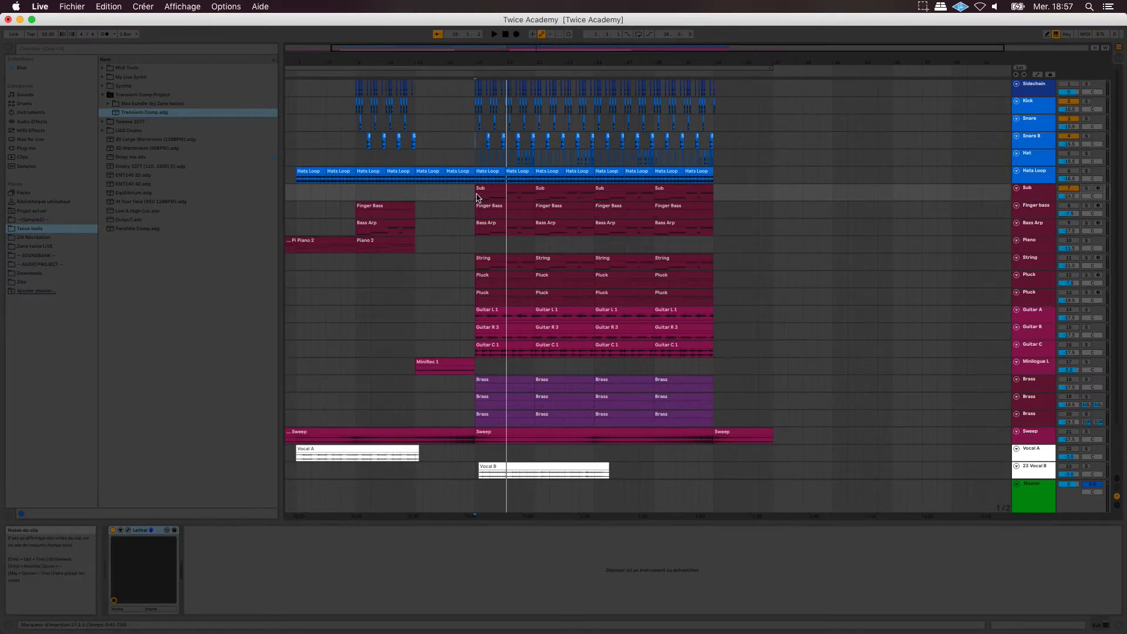
pyautogui.press('space')
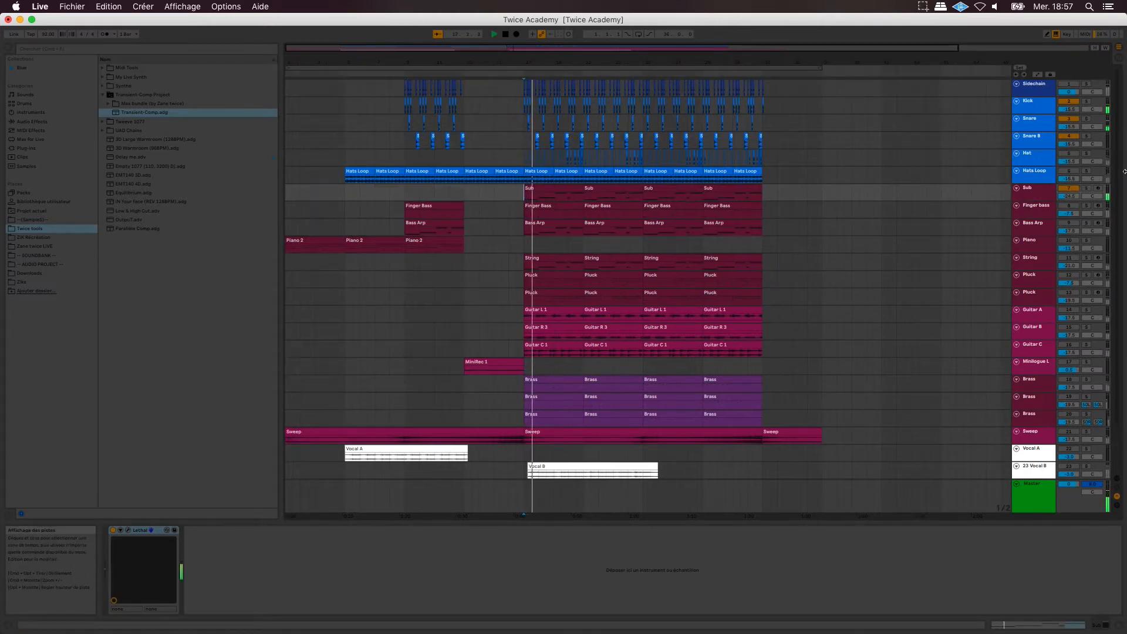
# Insert the Transient-Comp.adg rack on the Sub and set Transient Master's Attack to 15.0 % and Sustain to -40.0 %.
pyautogui.click(1032, 194)
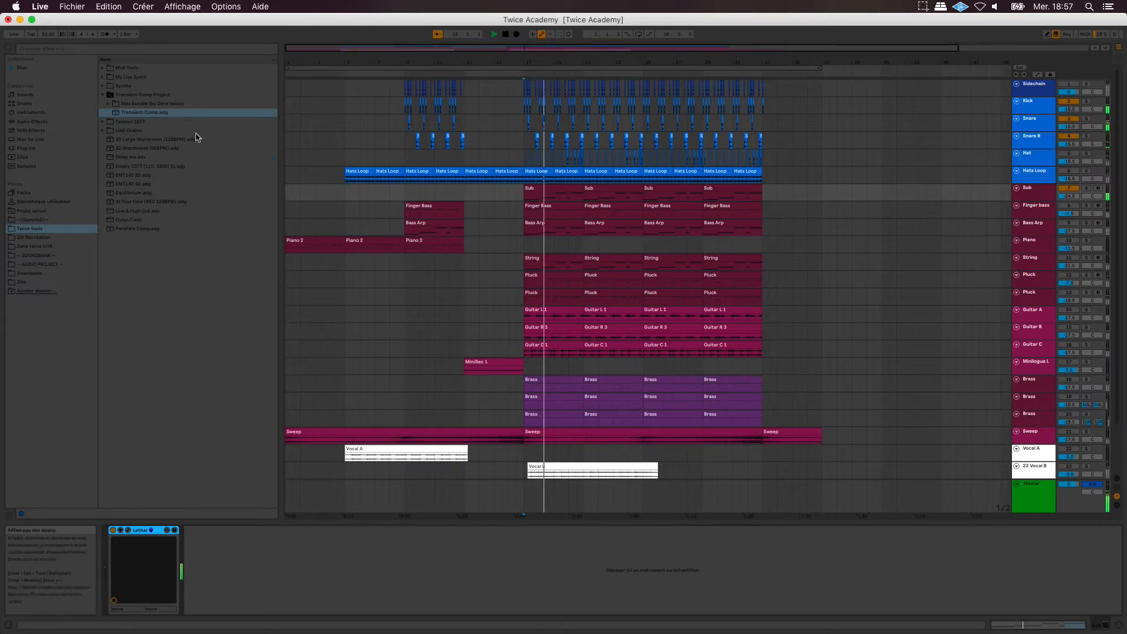
pyautogui.moveTo(137, 113); pyautogui.dragTo(297, 580)
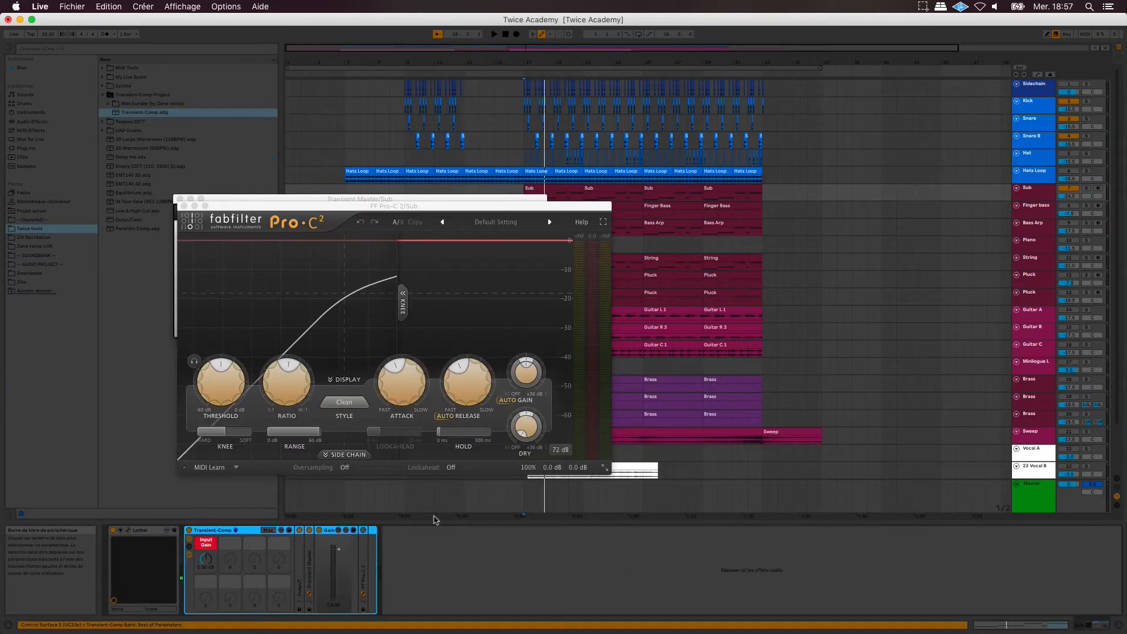
pyautogui.click(462, 200)
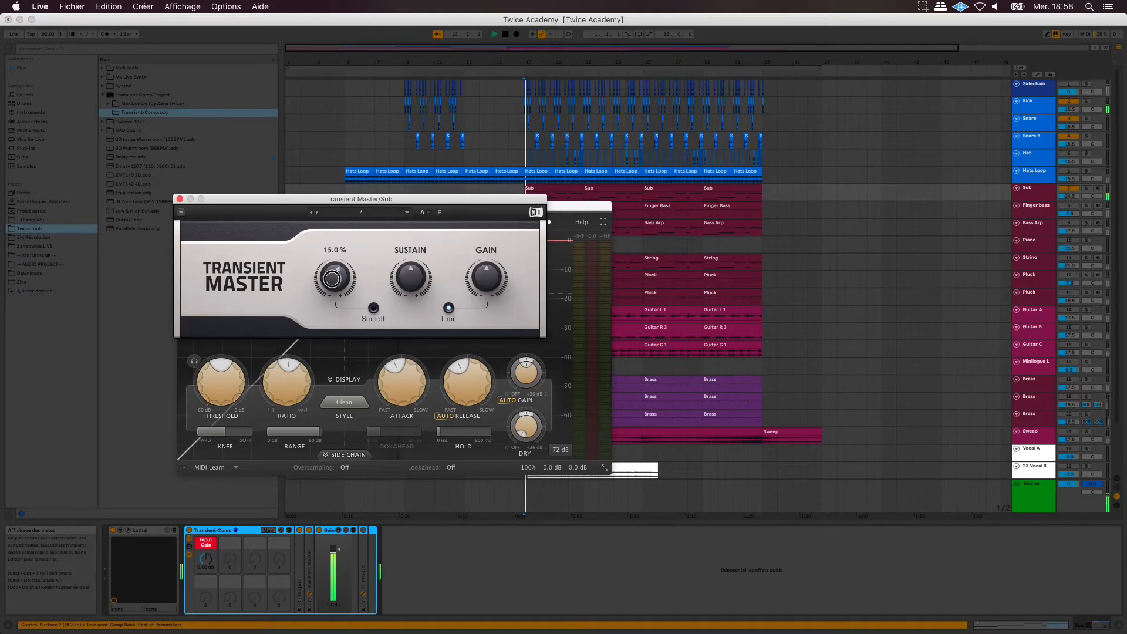
pyautogui.moveTo(332, 279); pyautogui.dragTo(333, 276)
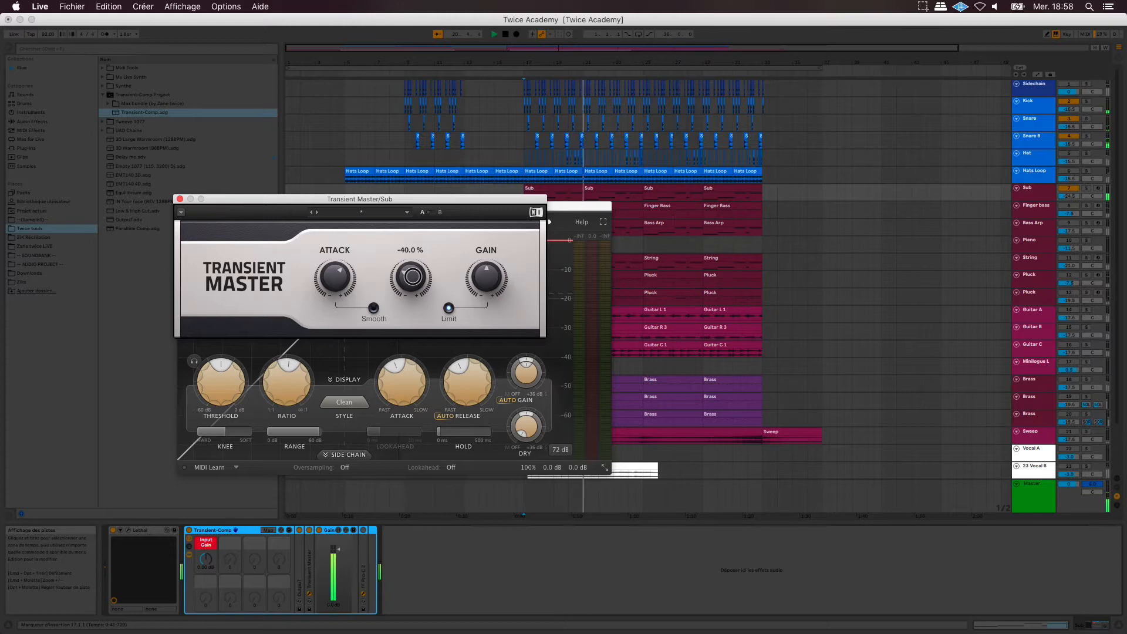
# Enable Pro-C 2 on the Sub, set its Threshold to -8 dB, and close both plug-in windows.
pyautogui.click(362, 531)
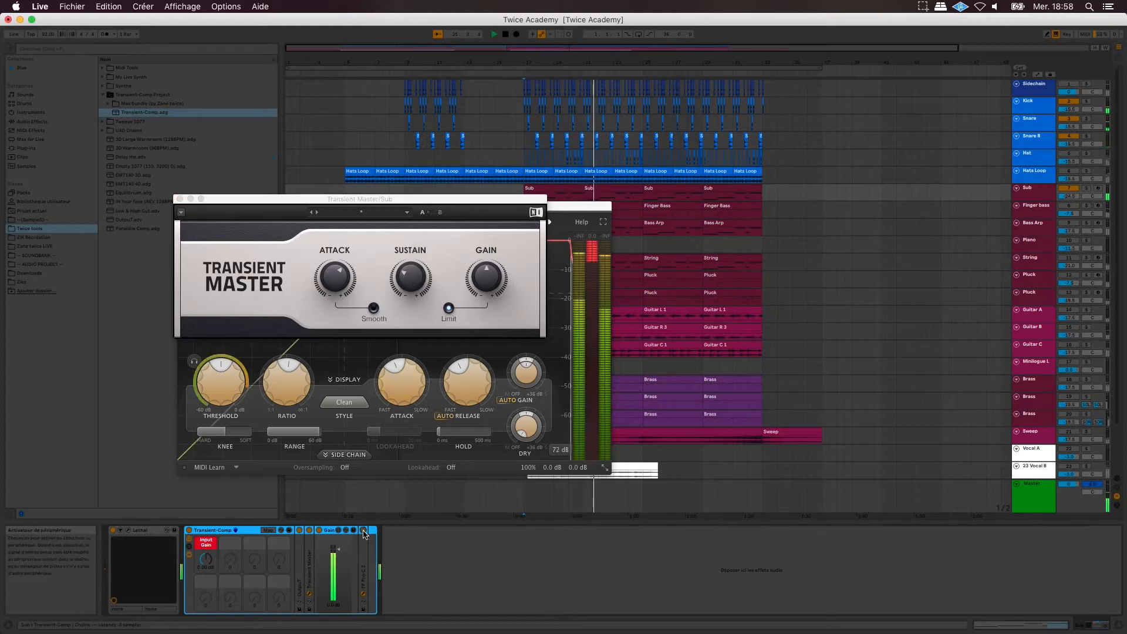
pyautogui.click(578, 204)
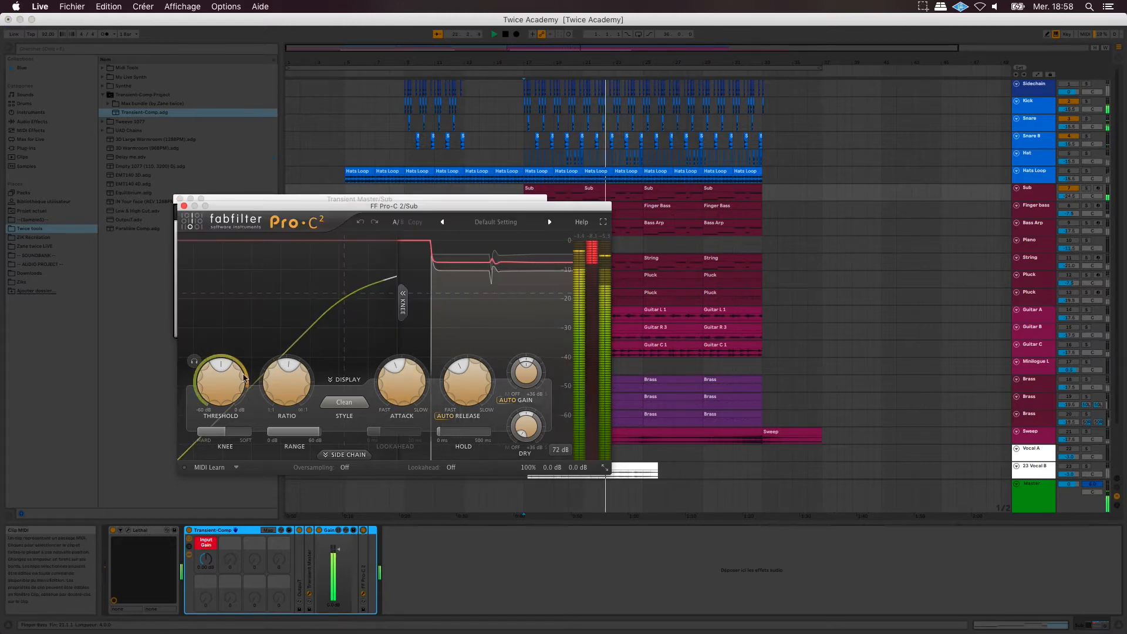
pyautogui.moveTo(223, 367)
pyautogui.write('-8')
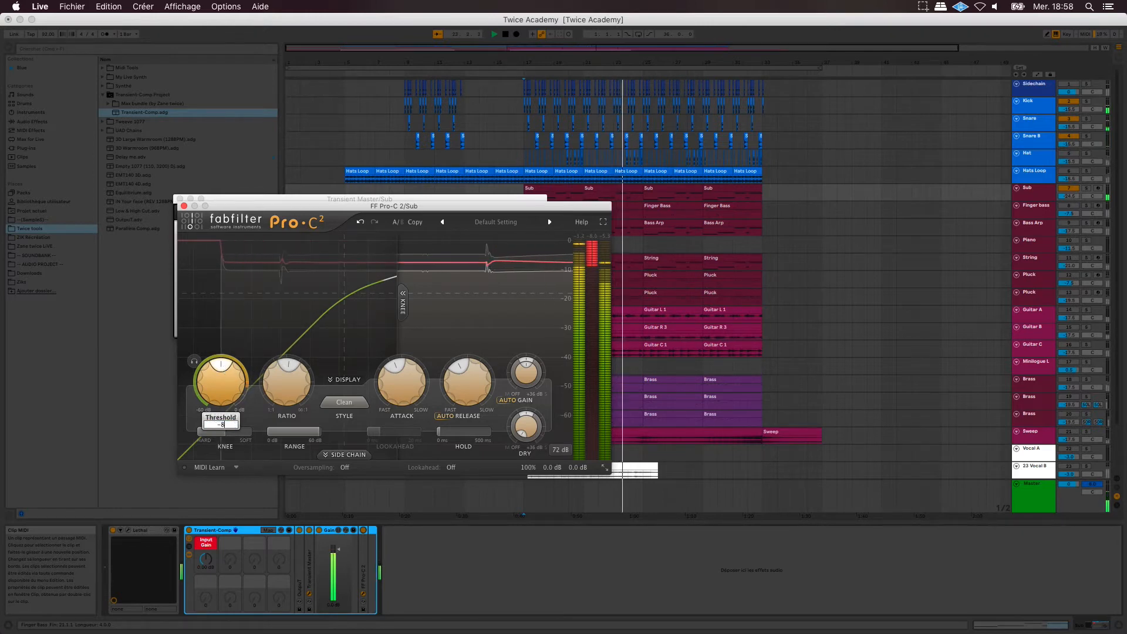
pyautogui.press('Return')
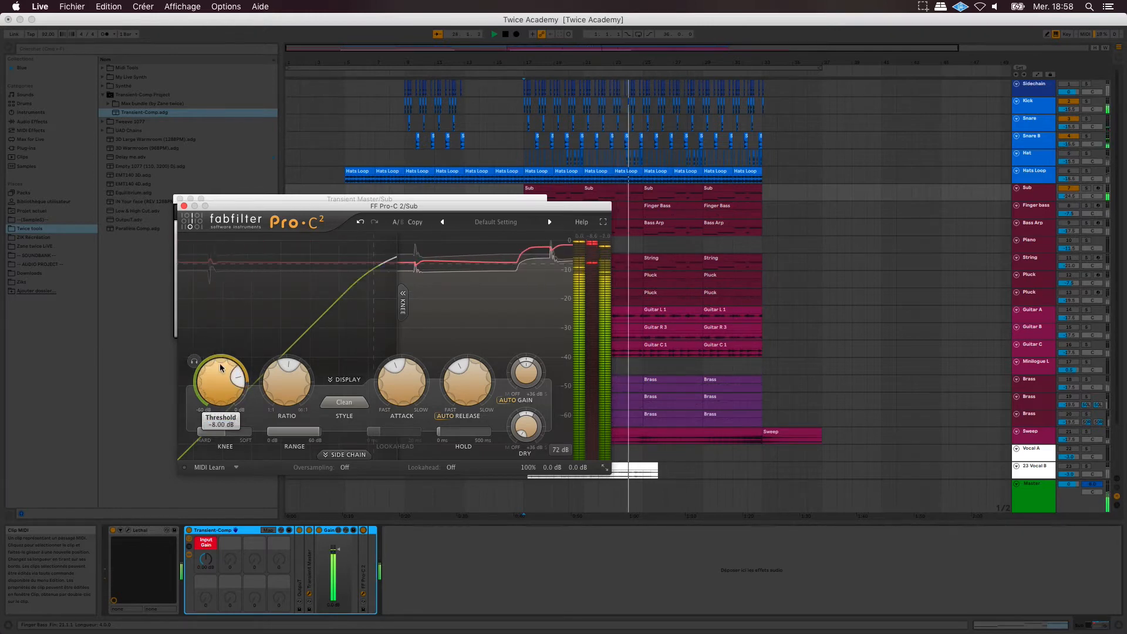
pyautogui.click(184, 206)
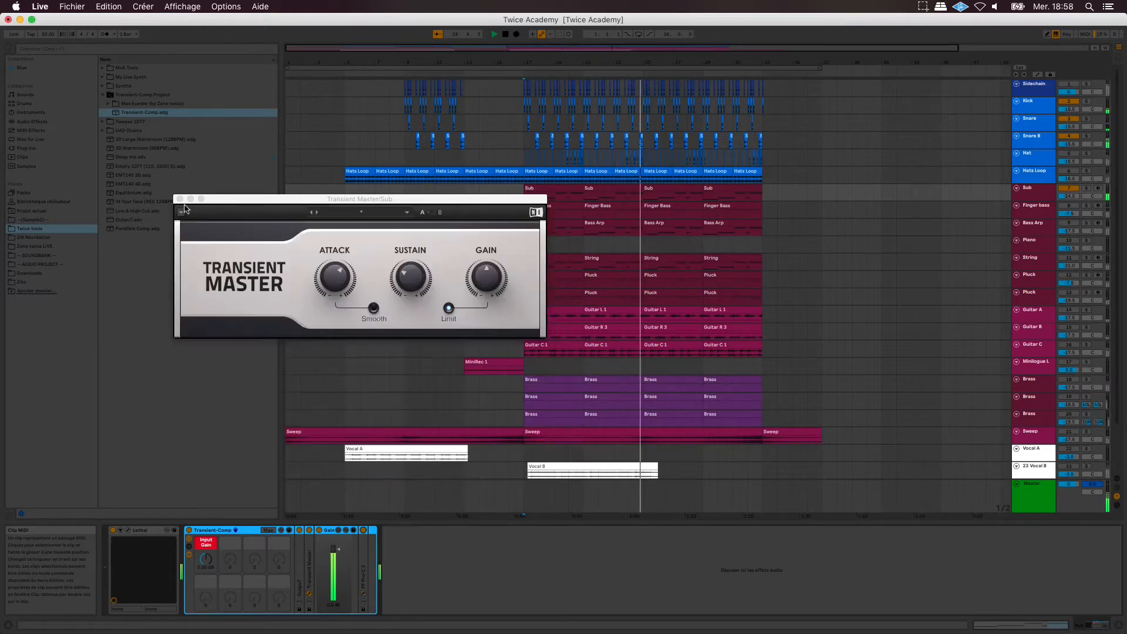
pyautogui.click(181, 199)
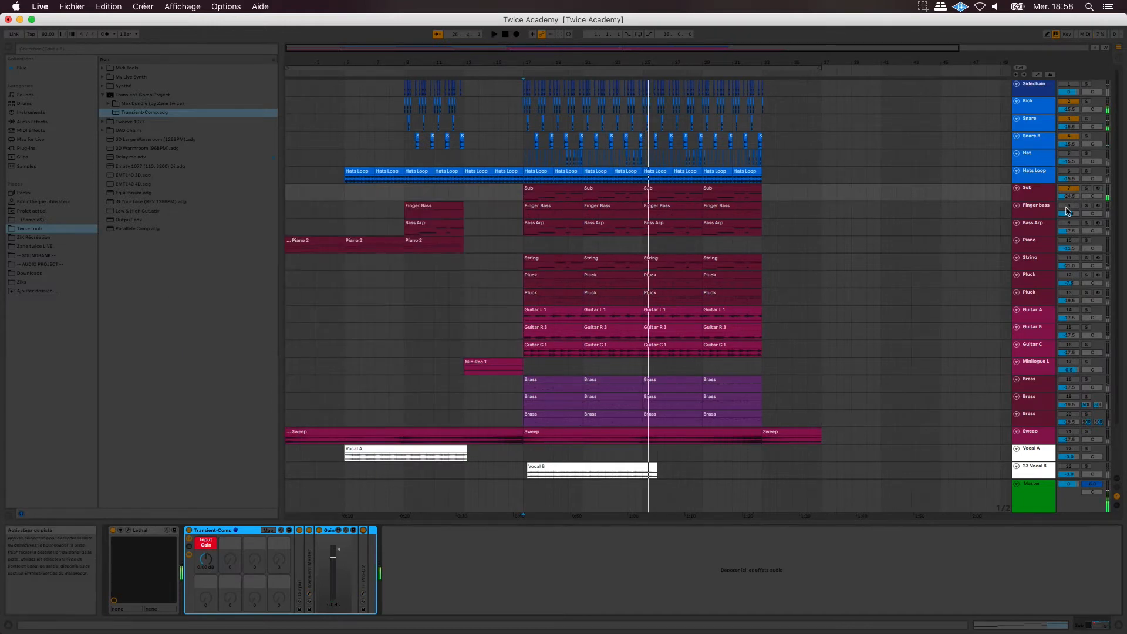
# Activate the Finger bass track and insert the Transient-Comp.adg rack after its 1000Hz Bell rack during playback from bar 17.
pyautogui.click(1068, 210)
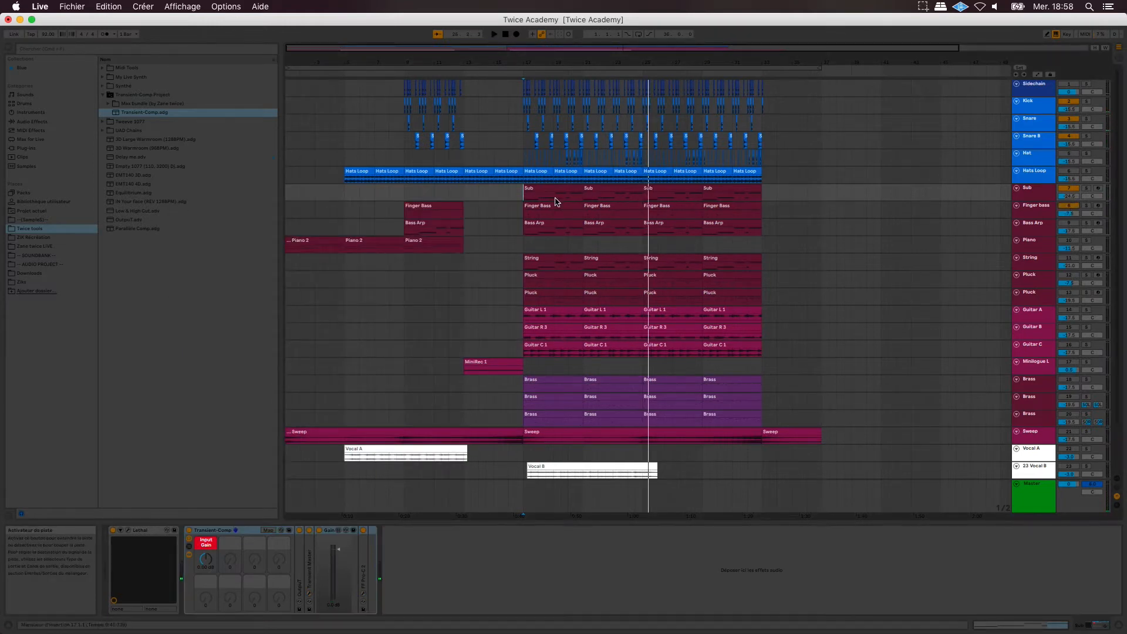
pyautogui.click(519, 213)
pyautogui.press('space')
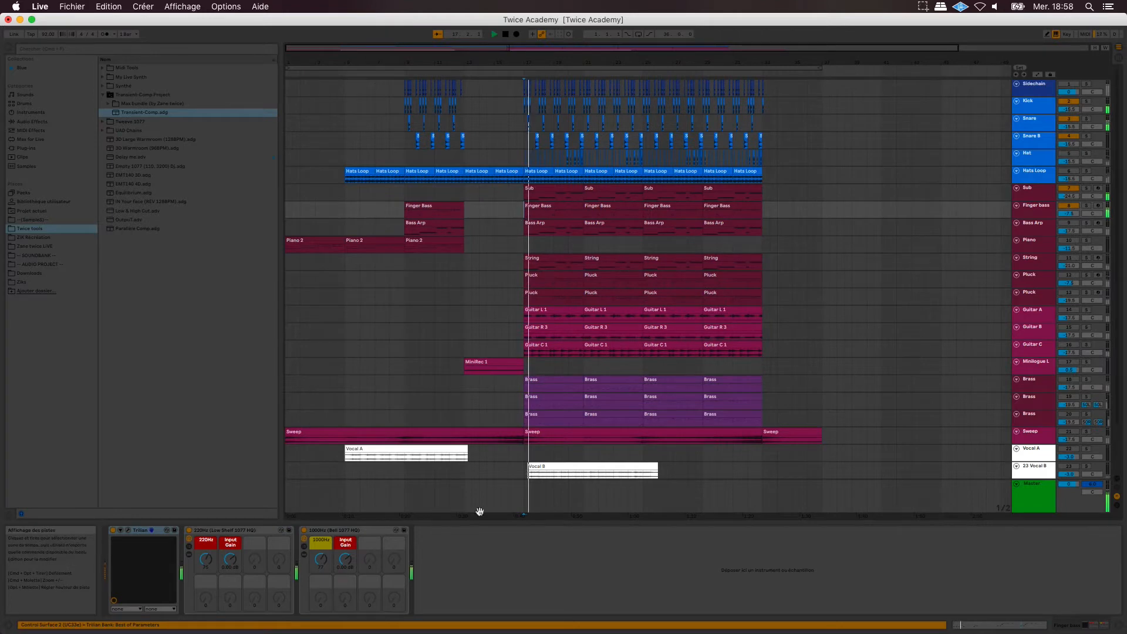
pyautogui.moveTo(141, 116); pyautogui.dragTo(451, 556)
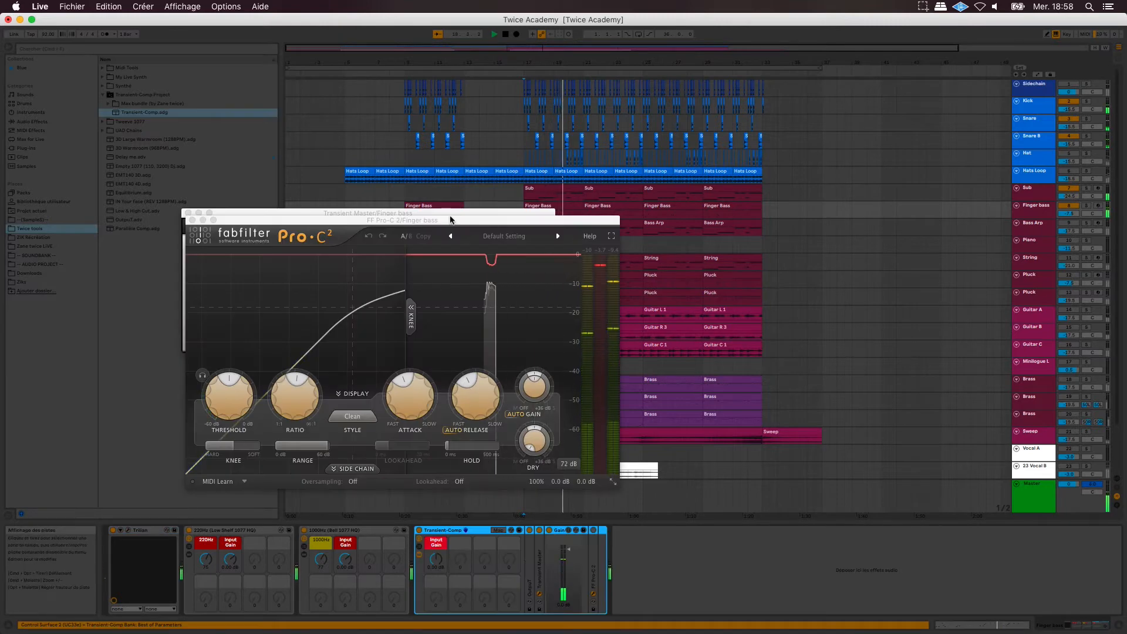
# Raise Transient Master's Attack on Finger bass, enable Pro-C 2, and bring its window forward.
pyautogui.moveTo(343, 296); pyautogui.dragTo(343, 293)
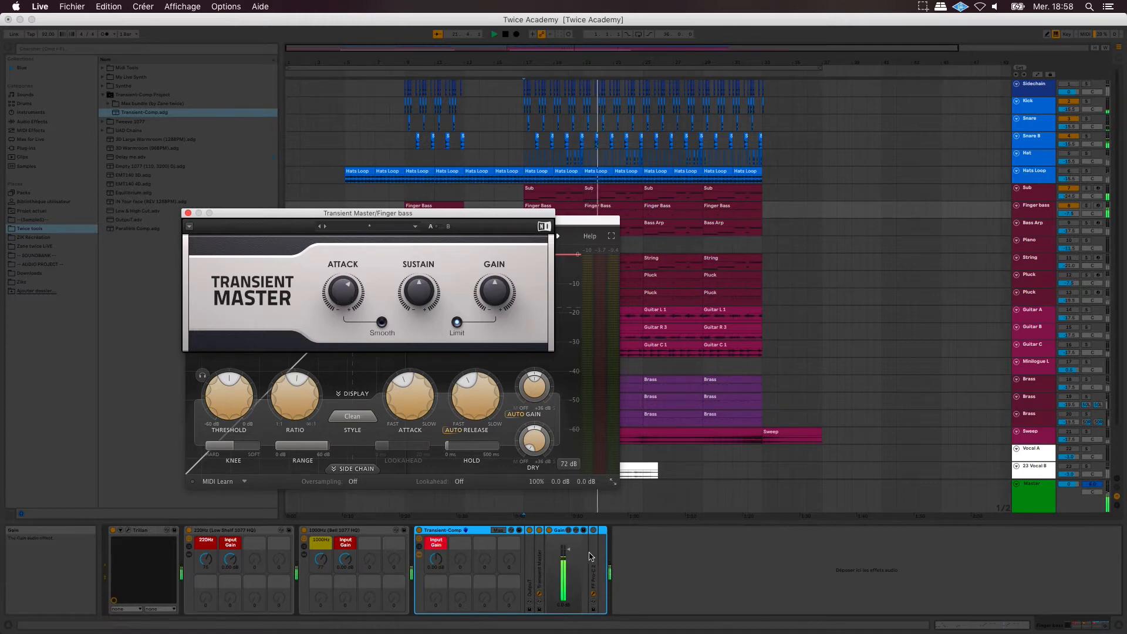
pyautogui.click(593, 530)
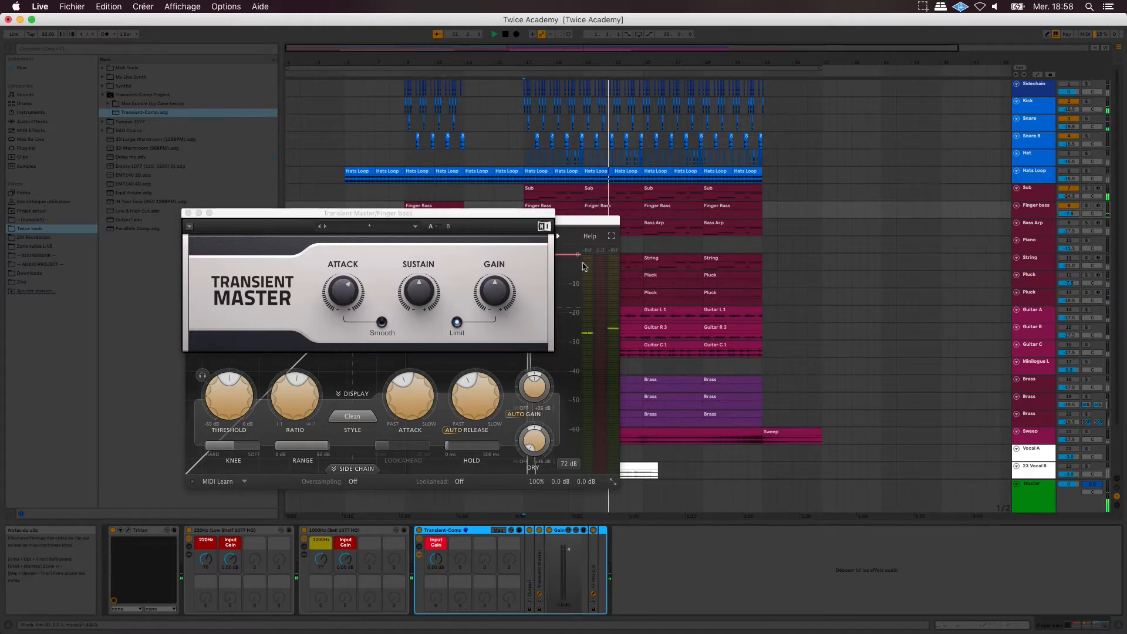
pyautogui.click(581, 220)
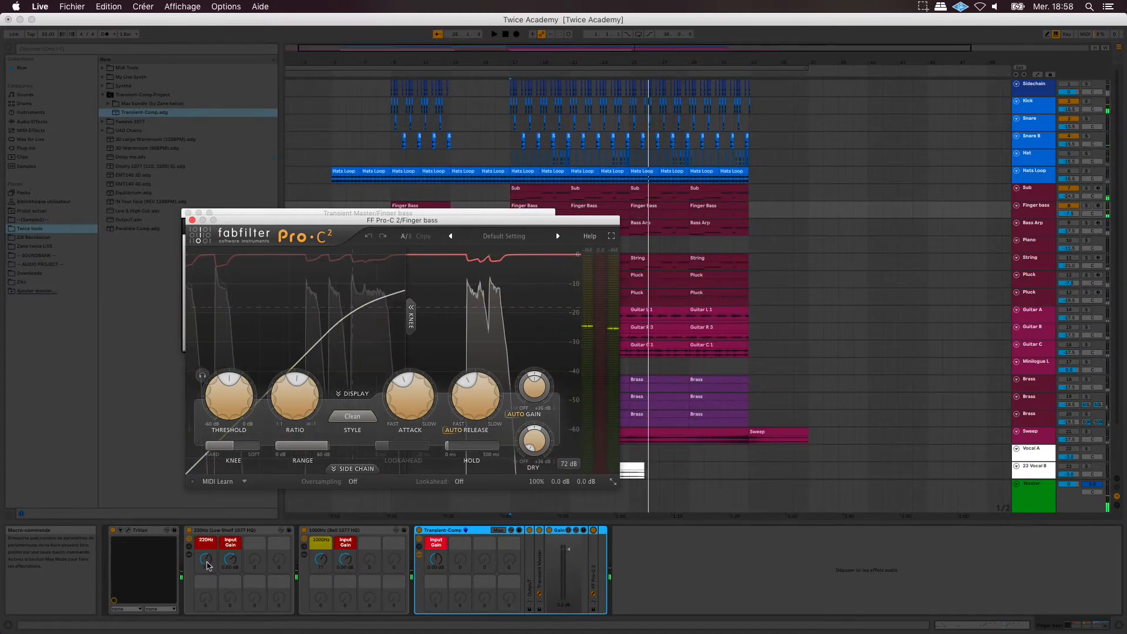
# Raise the 220Hz macro in Finger bass's Low Shelf rack and play from bar 17 again.
pyautogui.click(206, 567)
pyautogui.moveTo(206, 568); pyautogui.dragTo(206, 564)
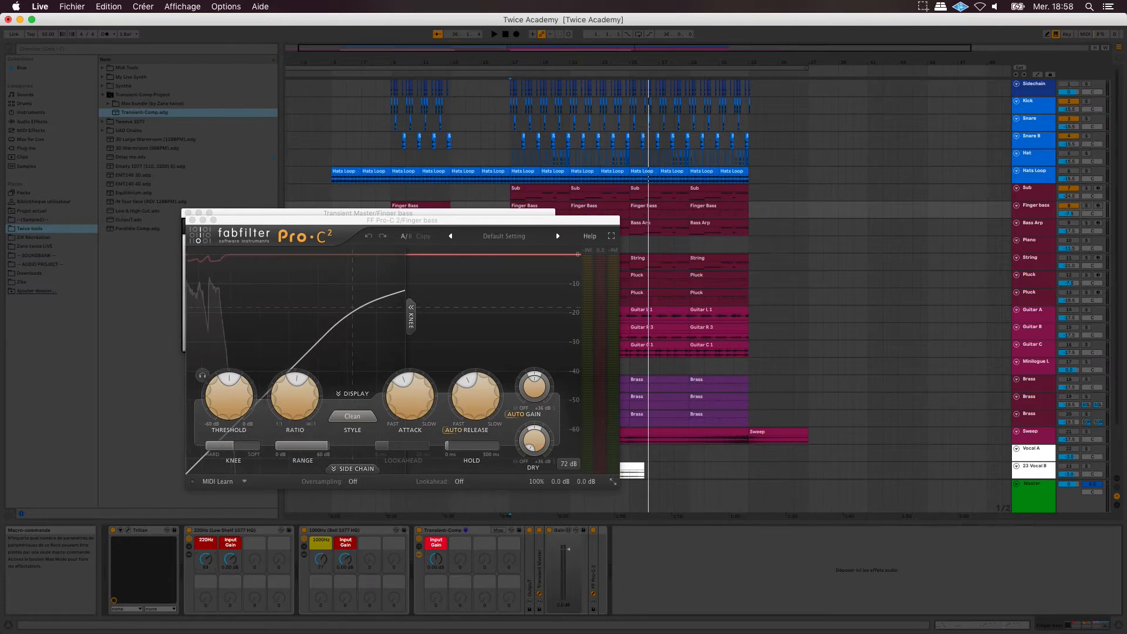
pyautogui.press('space')
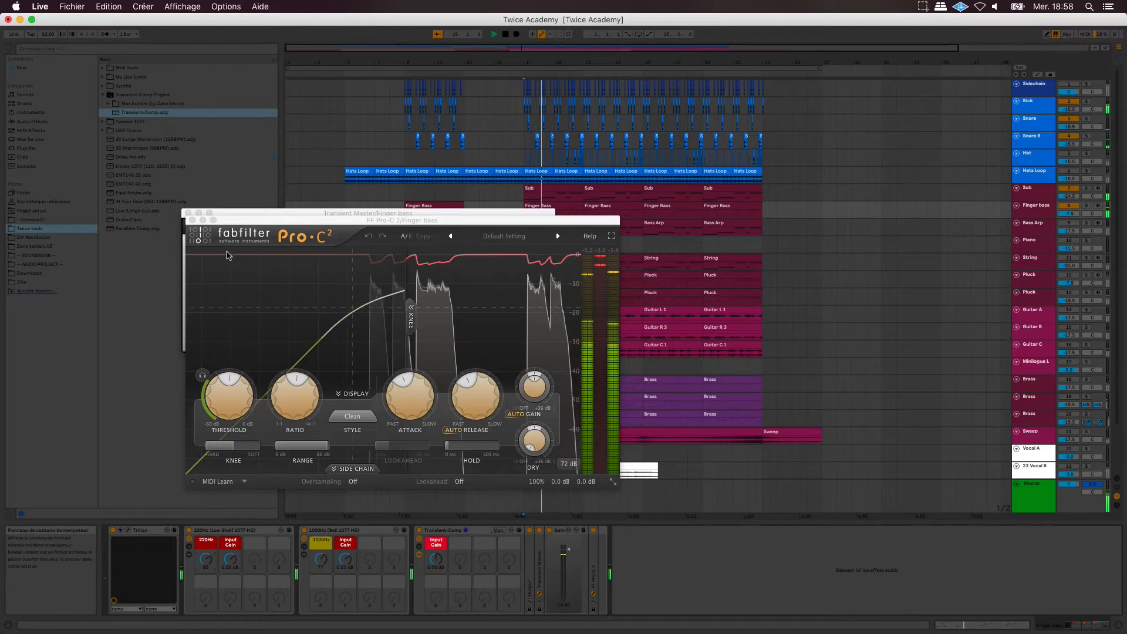
# Close Finger bass's plug-in windows and play from bar 17 with the Bass Arp track activated.
pyautogui.click(192, 220)
pyautogui.click(188, 214)
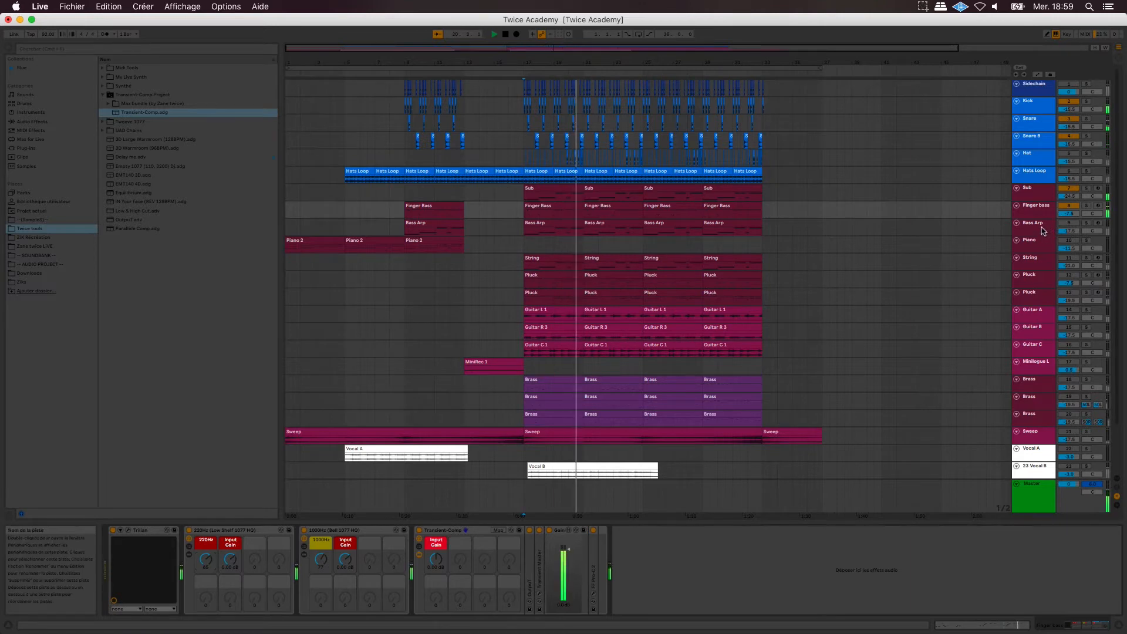
pyautogui.click(1041, 228)
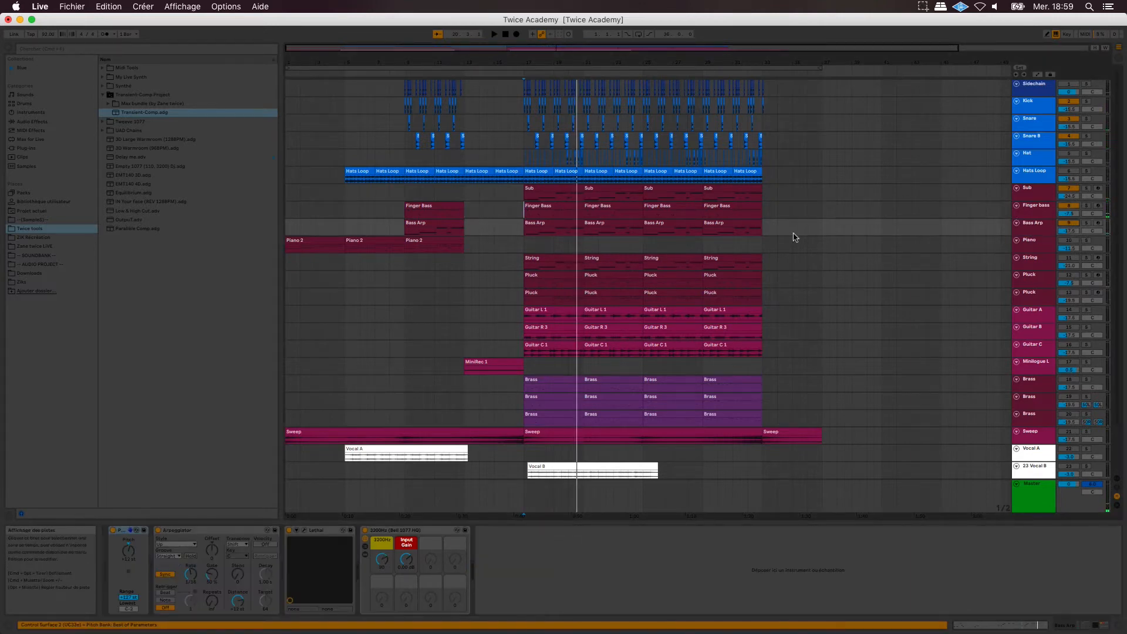
pyautogui.press('space')
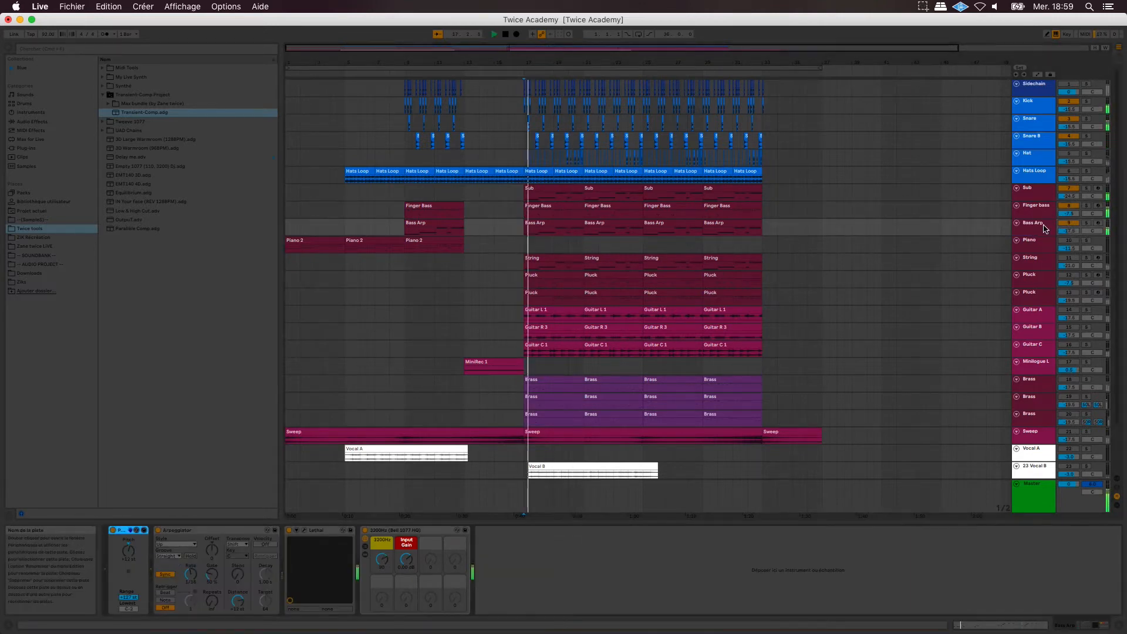
# Insert the Transient-Comp.adg rack after Bass Arp's 3200Hz Bell rack and raise Transient Master's Attack.
pyautogui.moveTo(141, 116); pyautogui.dragTo(506, 552)
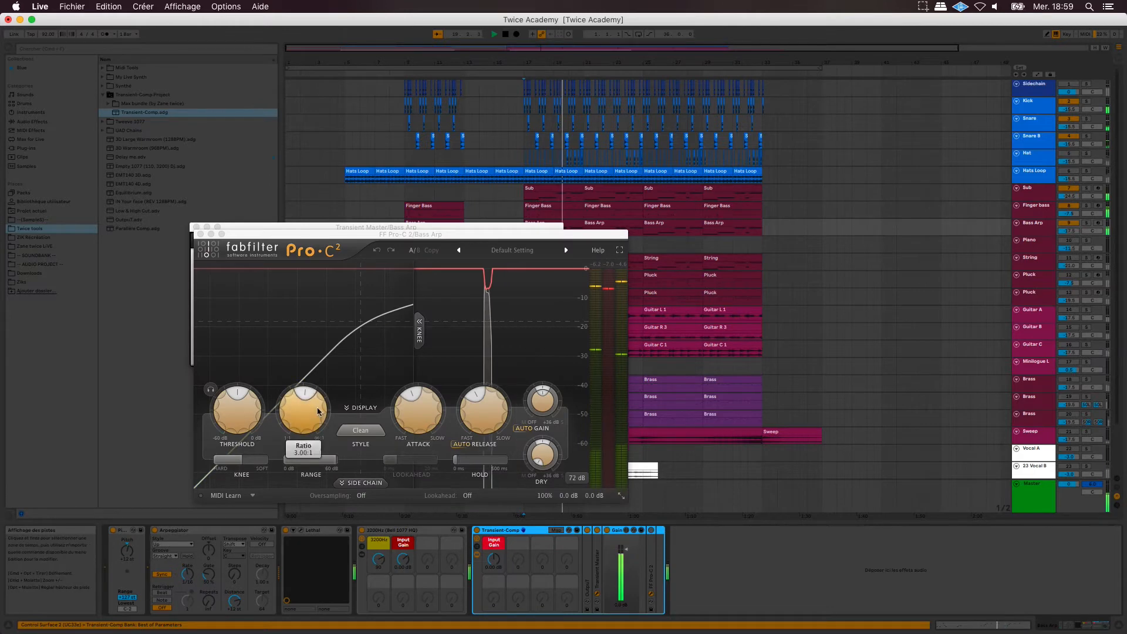
pyautogui.click(365, 227)
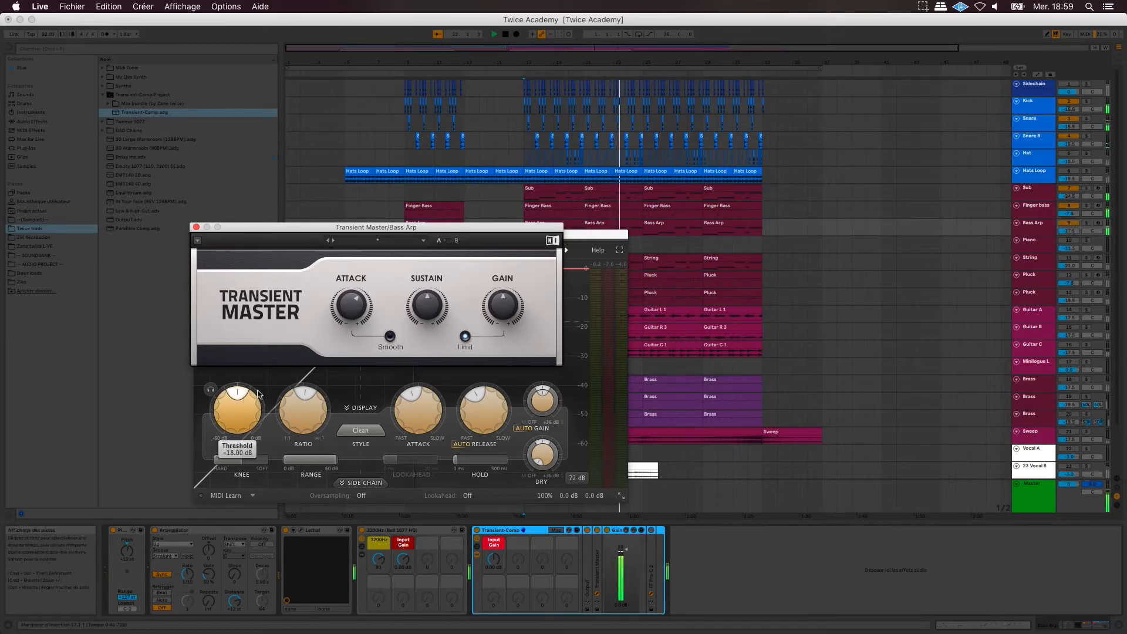
# Enable Pro-C 2 on Bass Arp and set its Threshold to -12 dB.
pyautogui.click(651, 531)
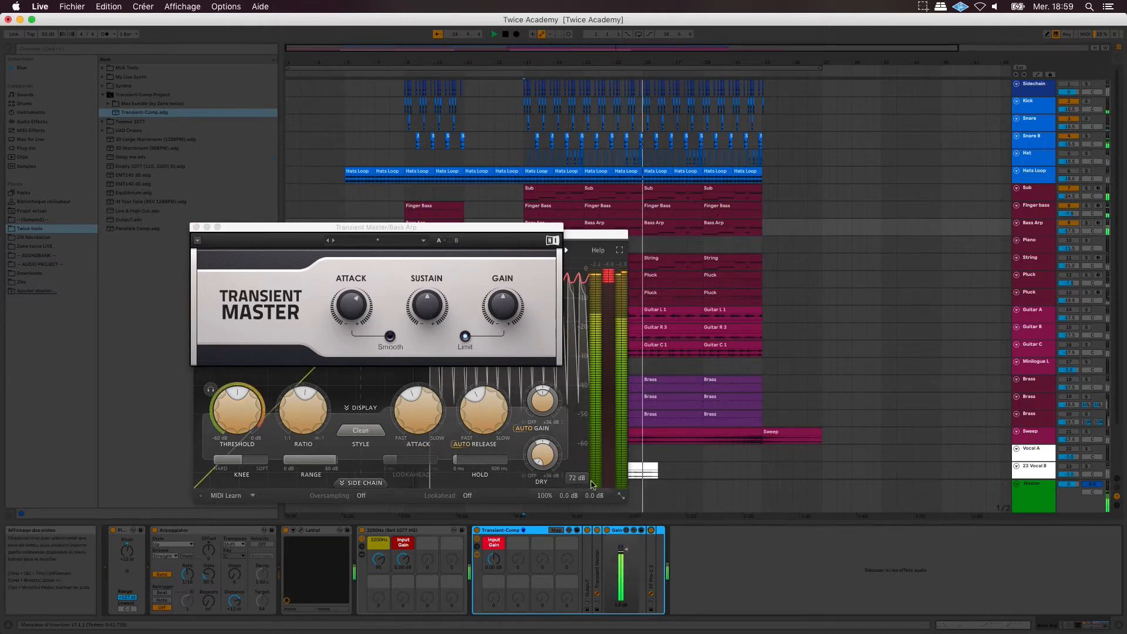
pyautogui.click(240, 398)
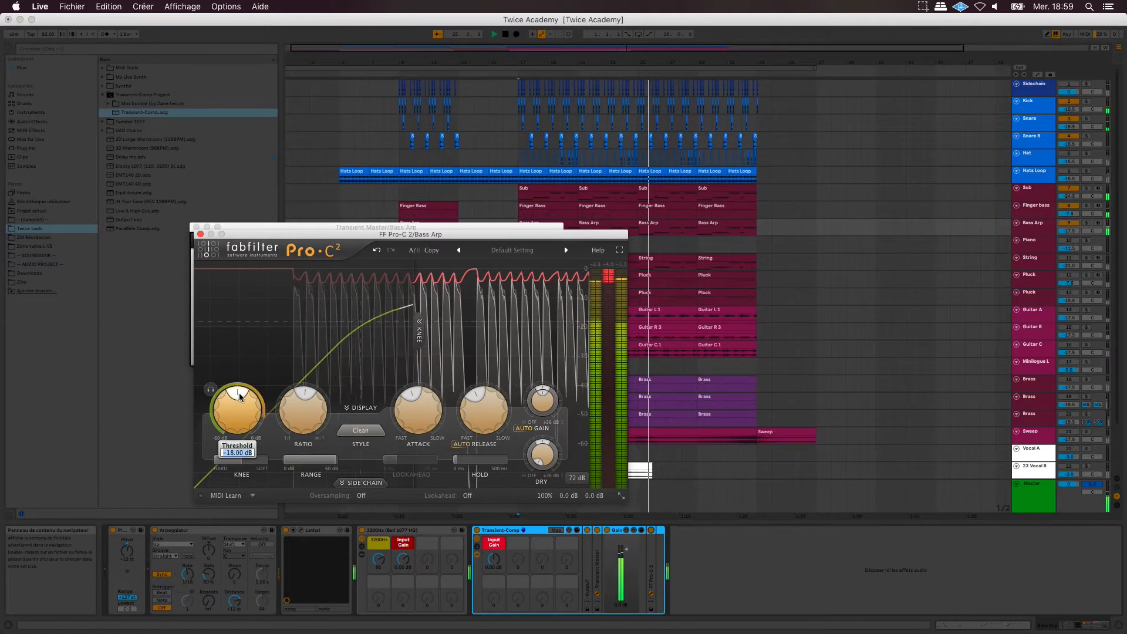
pyautogui.write('-12')
pyautogui.press('Return')
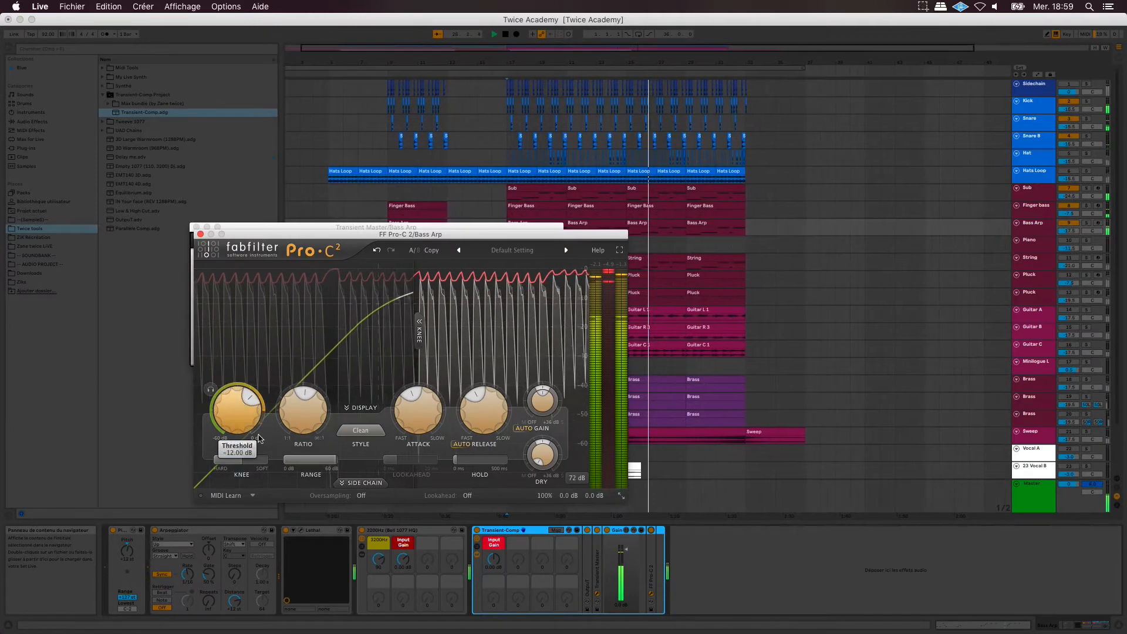
# Set the Input Gain of Bass Arp's 3200Hz Bell rack to -3 dB and close both plug-in windows.
pyautogui.click(492, 568)
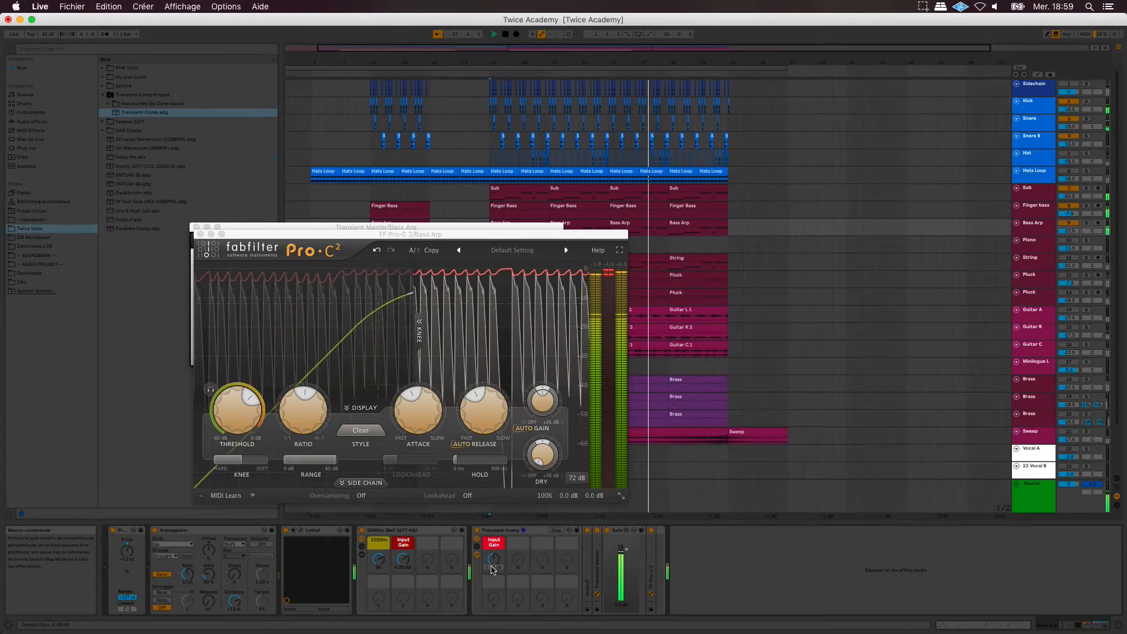
pyautogui.click(405, 568)
pyautogui.write('-3')
pyautogui.press('Return')
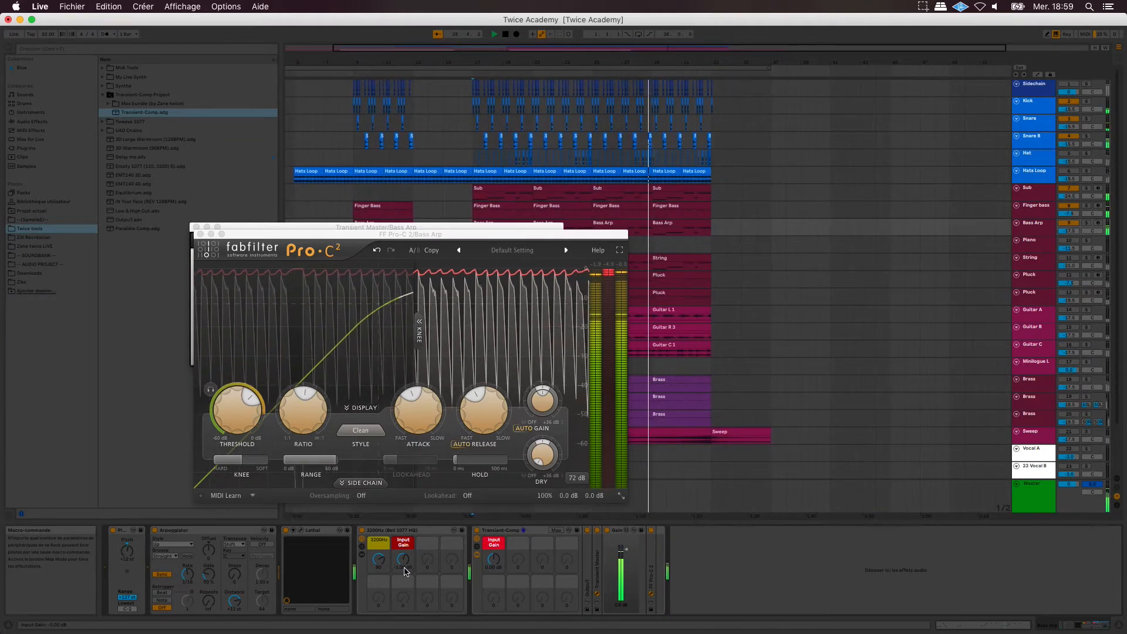
pyautogui.click(201, 234)
pyautogui.click(197, 227)
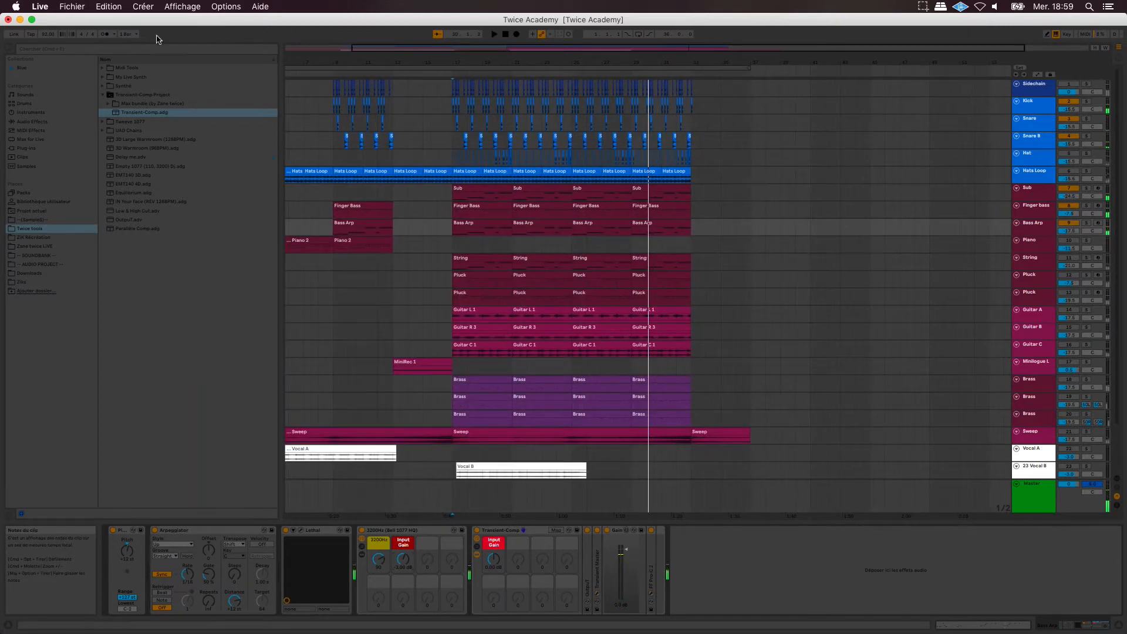
# Insert the 60Hz (Low Shelf 1077 HQ).adg rack before Bass Arp's 3200Hz Bell rack and play from bar 17.
pyautogui.click(102, 122)
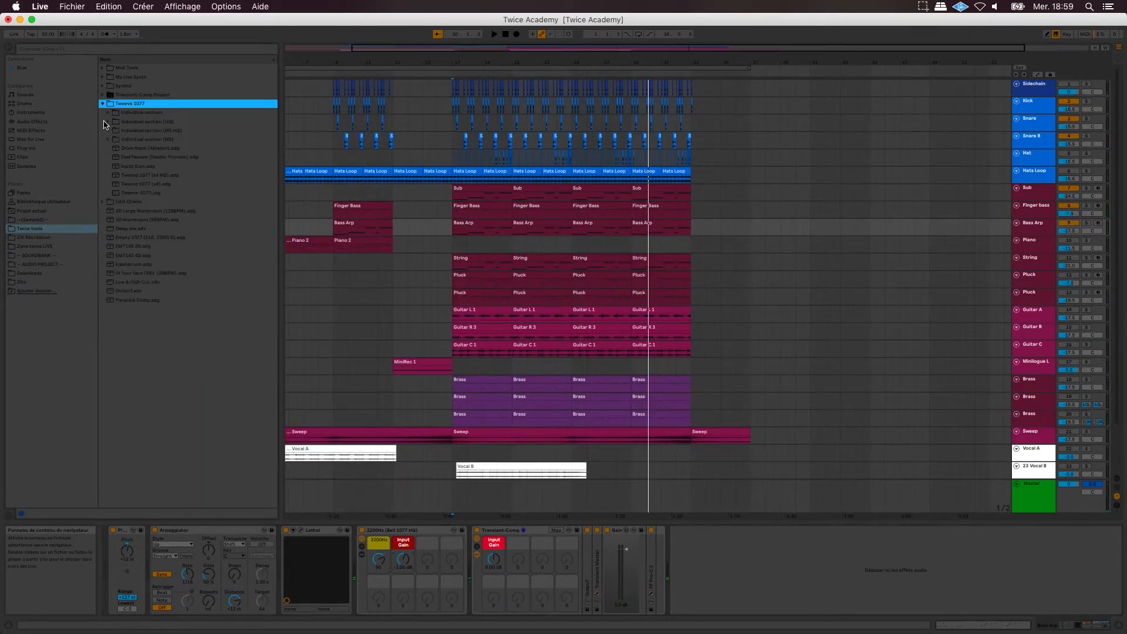
pyautogui.click(108, 123)
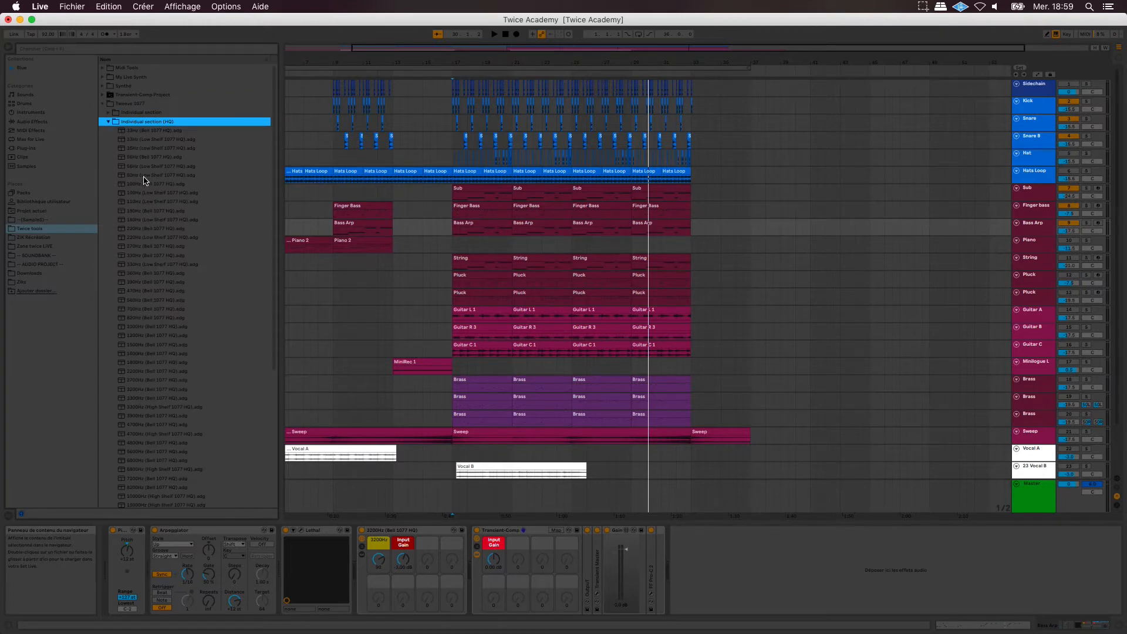
pyautogui.moveTo(146, 176); pyautogui.dragTo(378, 564)
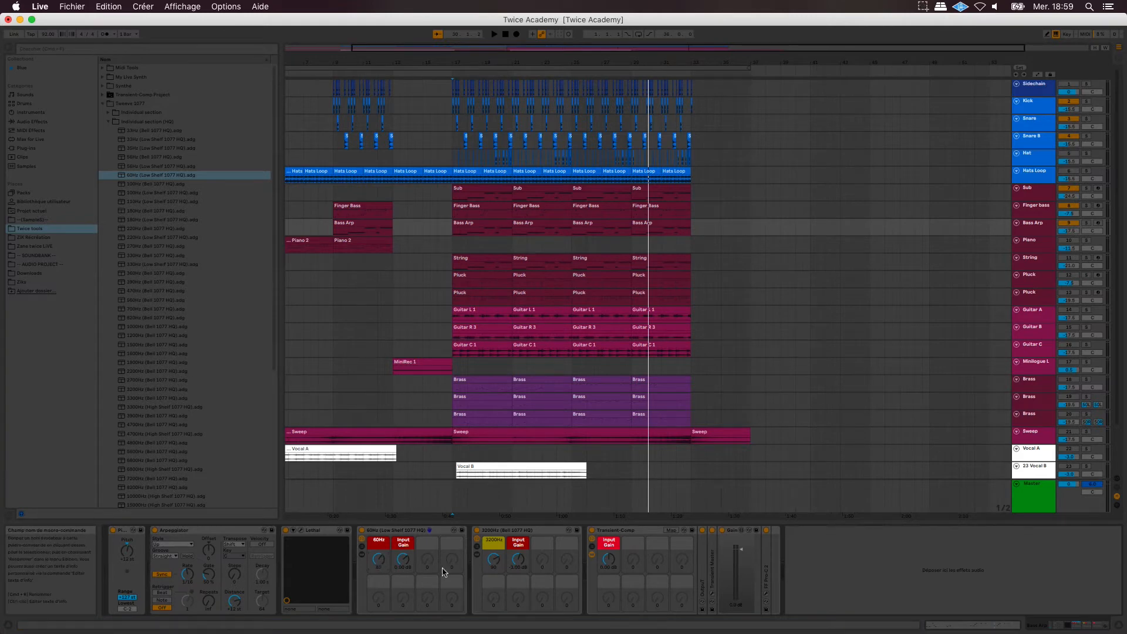
pyautogui.press('space')
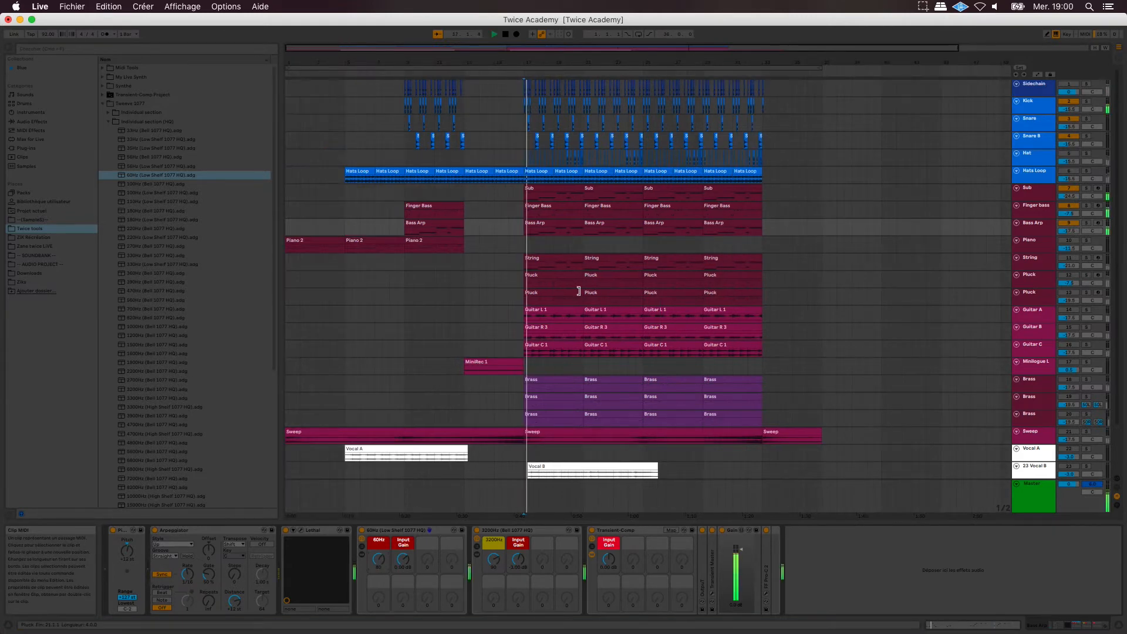
pyautogui.moveTo(401, 626)
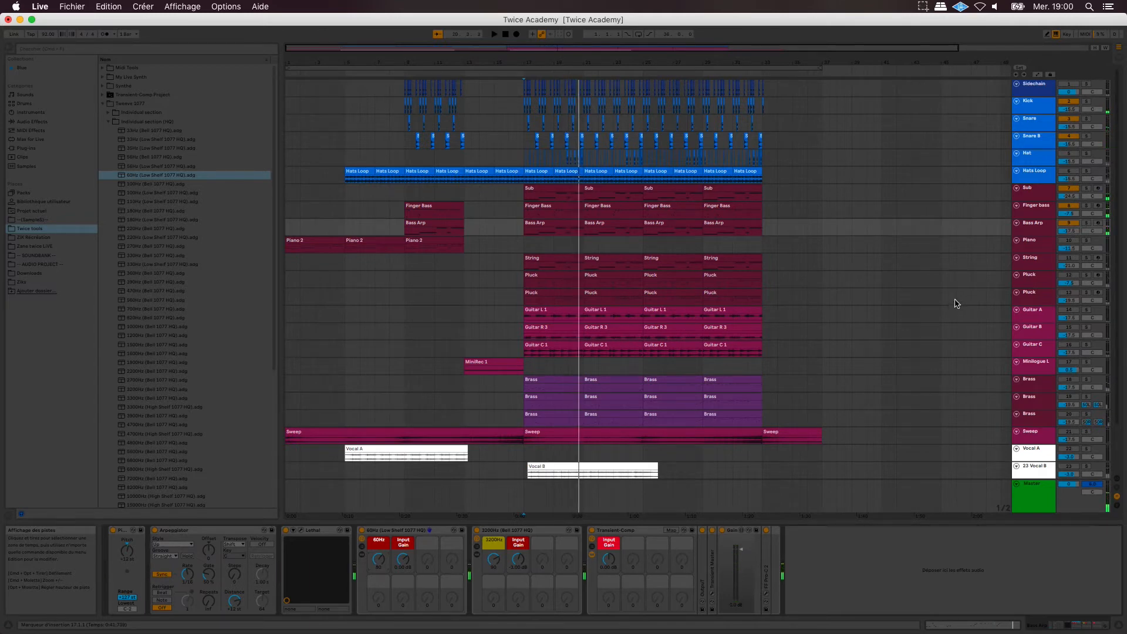
# Activate the String track and insert the Transient-Comp.adg rack before its EQ Eight during playback from bar 17.
pyautogui.click(1036, 247)
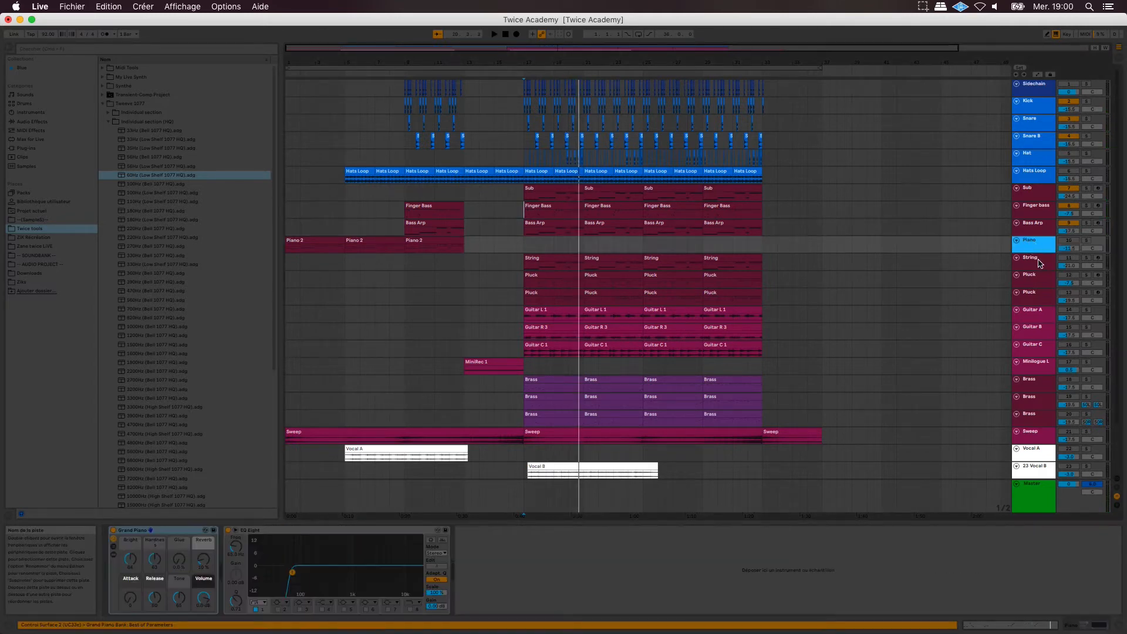
pyautogui.click(1035, 268)
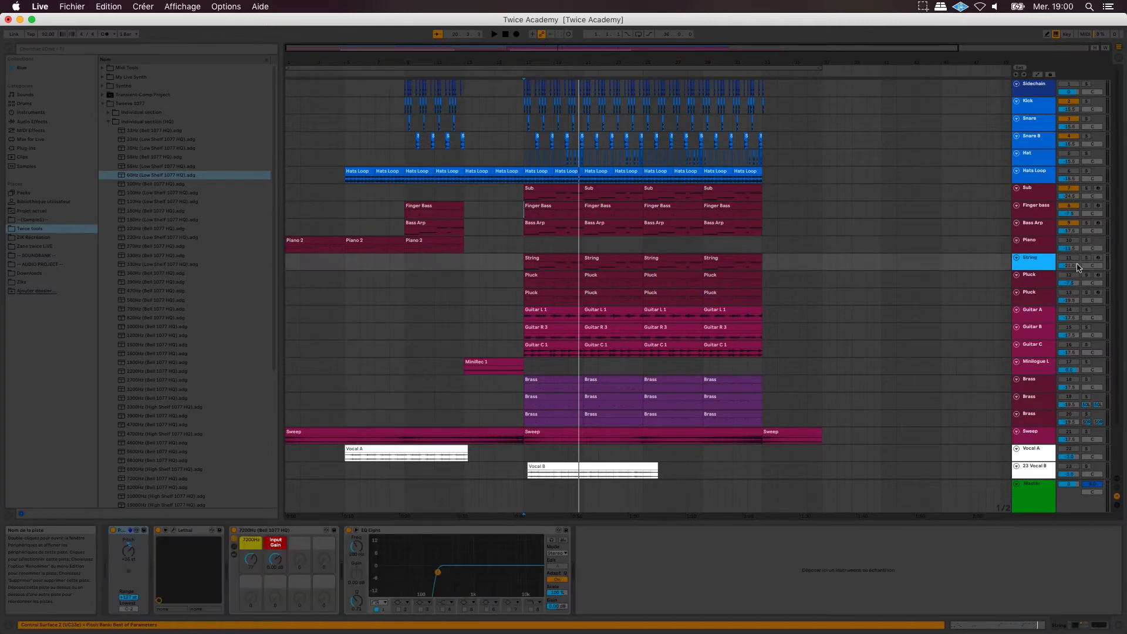
pyautogui.click(1068, 258)
pyautogui.press('space')
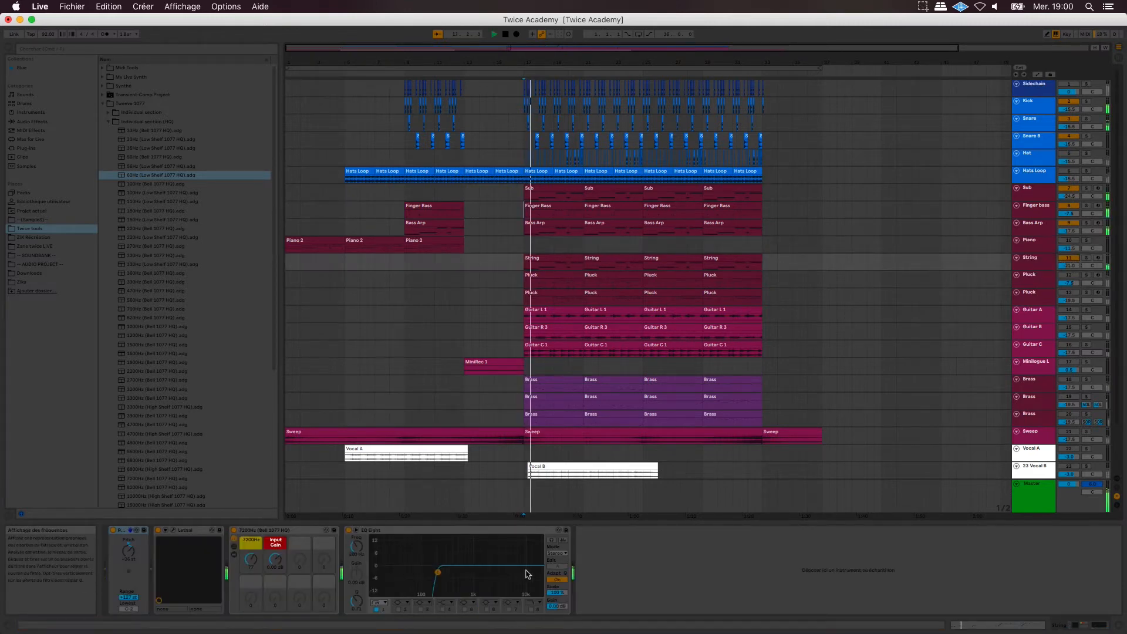
pyautogui.click(103, 95)
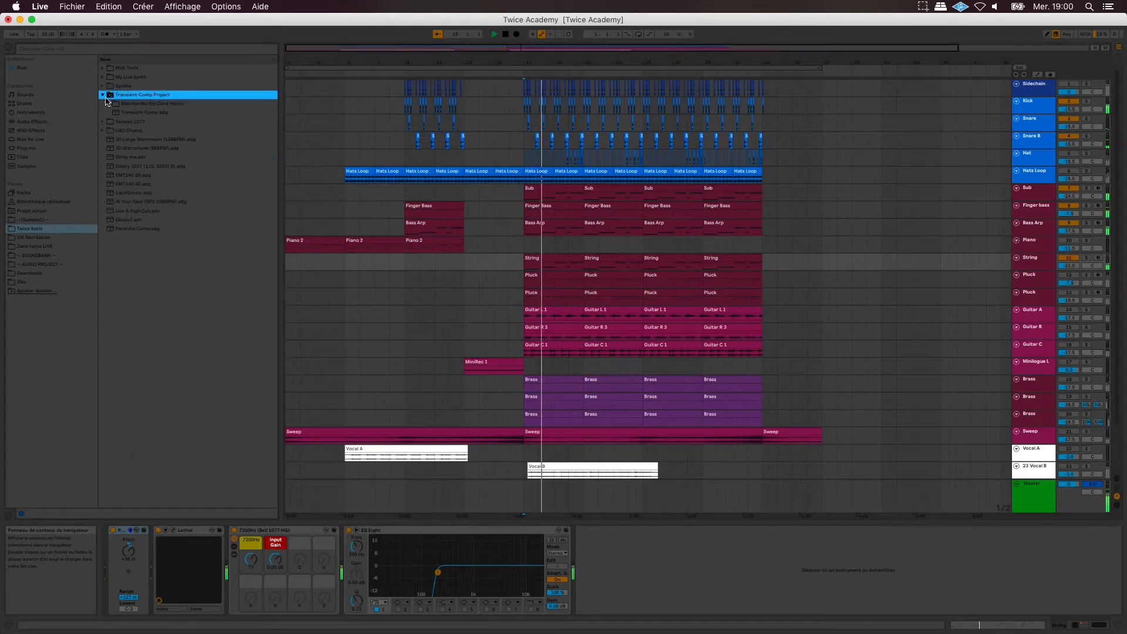
pyautogui.moveTo(132, 112)
pyautogui.mouseDown()
pyautogui.moveTo(296, 312)
pyautogui.moveTo(358, 579)
pyautogui.moveTo(347, 581)
pyautogui.mouseUp()
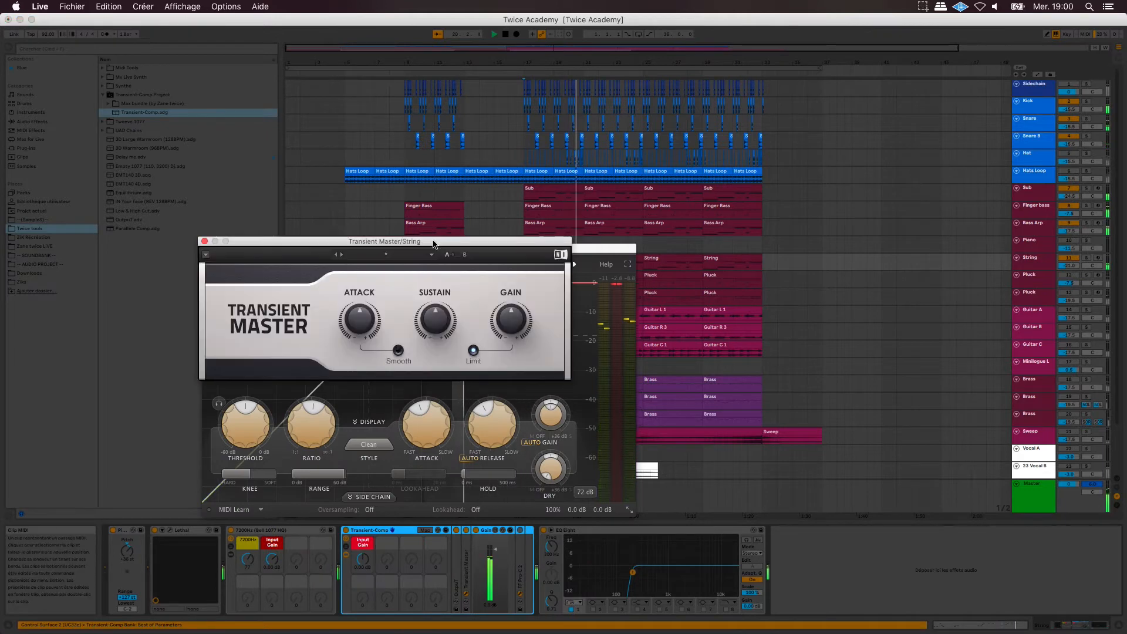
# Raise Transient Master's Attack and lower its Sustain on String, then enable Pro-C 2 and bring its window forward.
pyautogui.moveTo(362, 323); pyautogui.dragTo(362, 323)
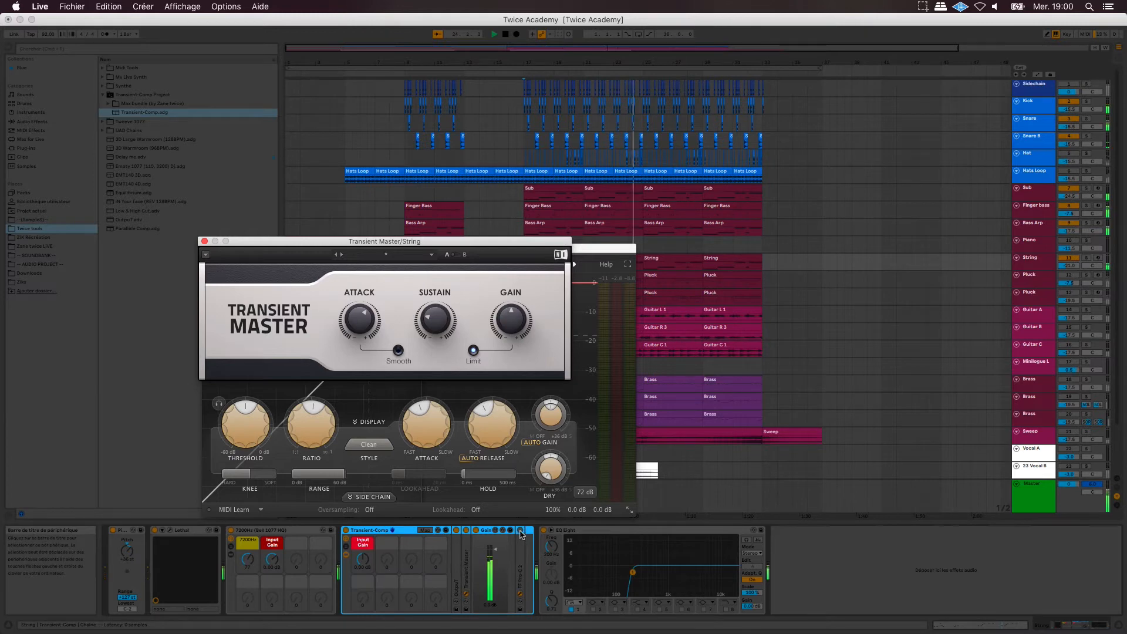
pyautogui.click(596, 252)
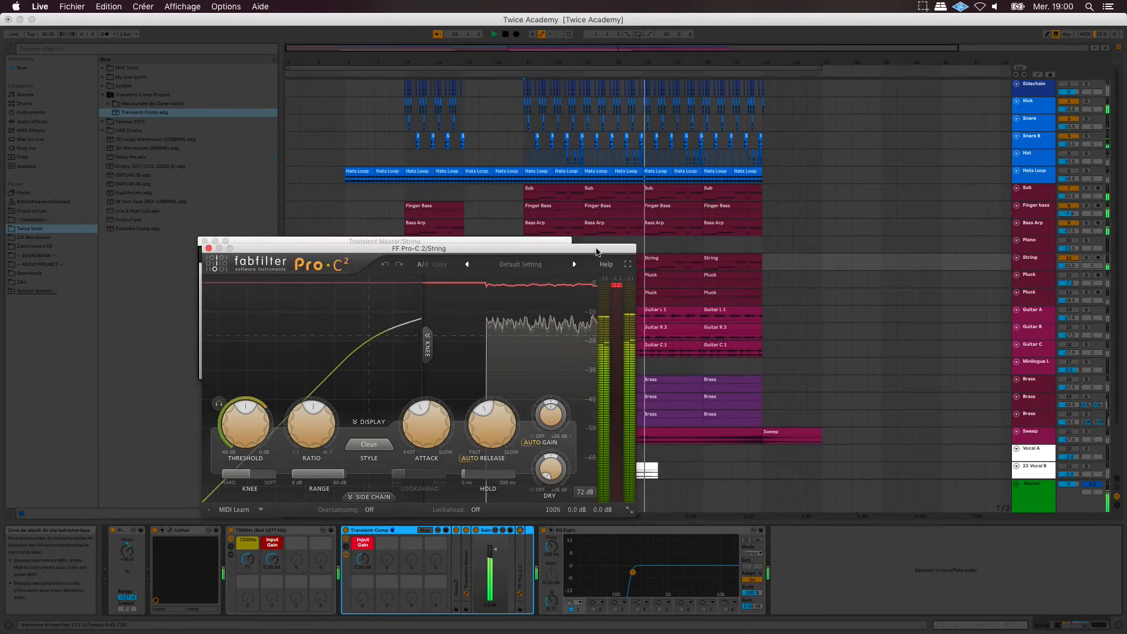
# Lower Pro-C 2's Threshold slightly on String and close both plug-in windows.
pyautogui.doubleClick(249, 408)
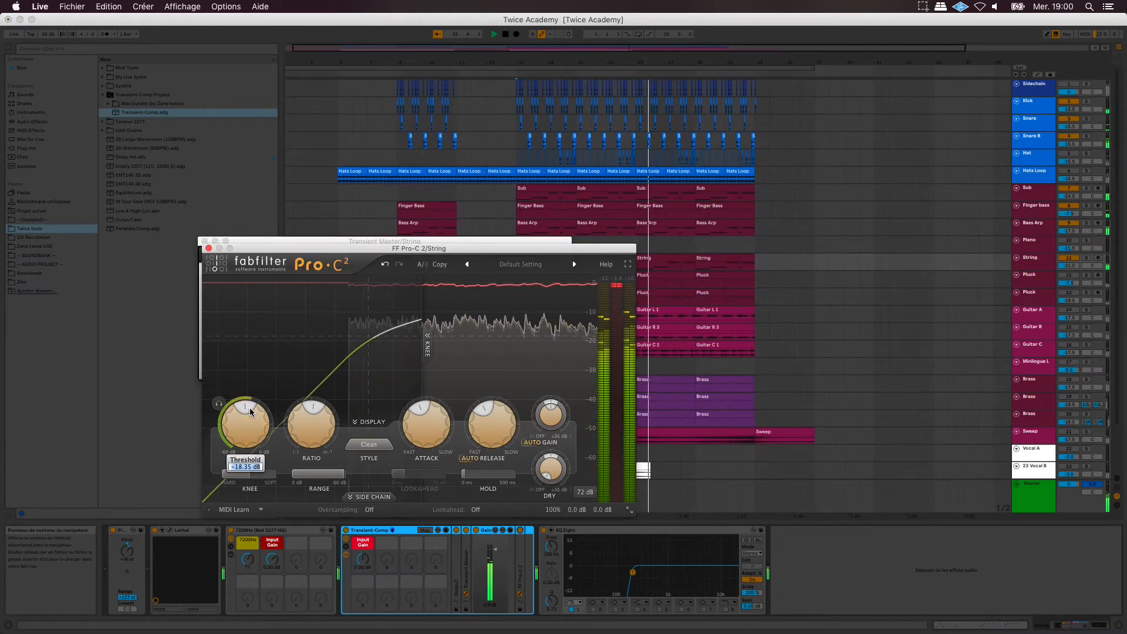
pyautogui.moveTo(250, 412); pyautogui.dragTo(249, 423)
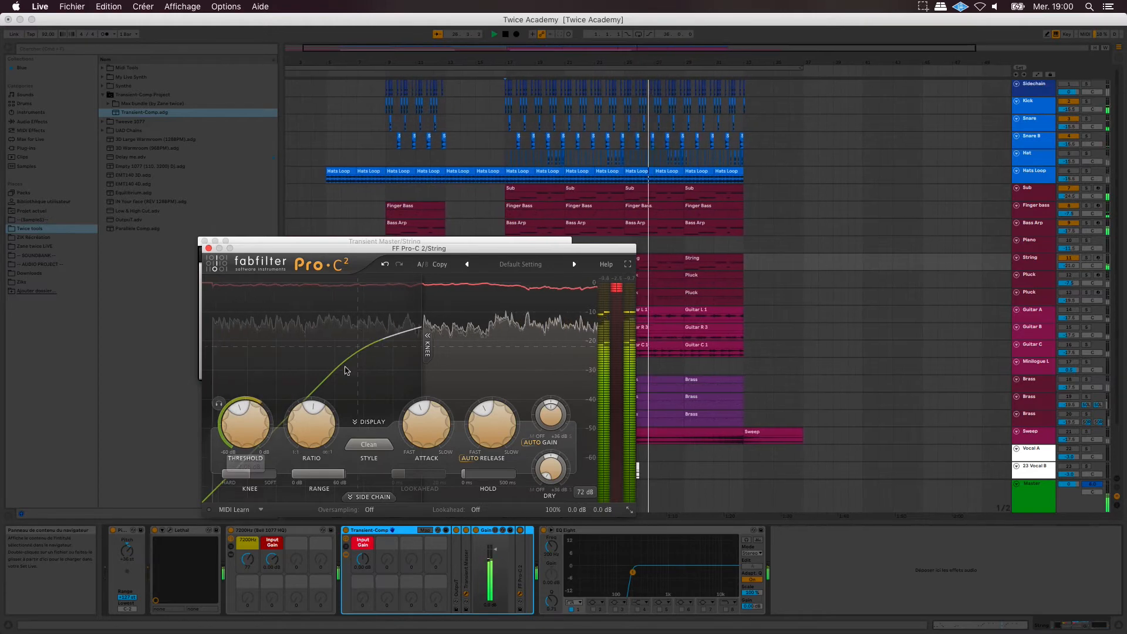
pyautogui.click(209, 249)
pyautogui.click(205, 241)
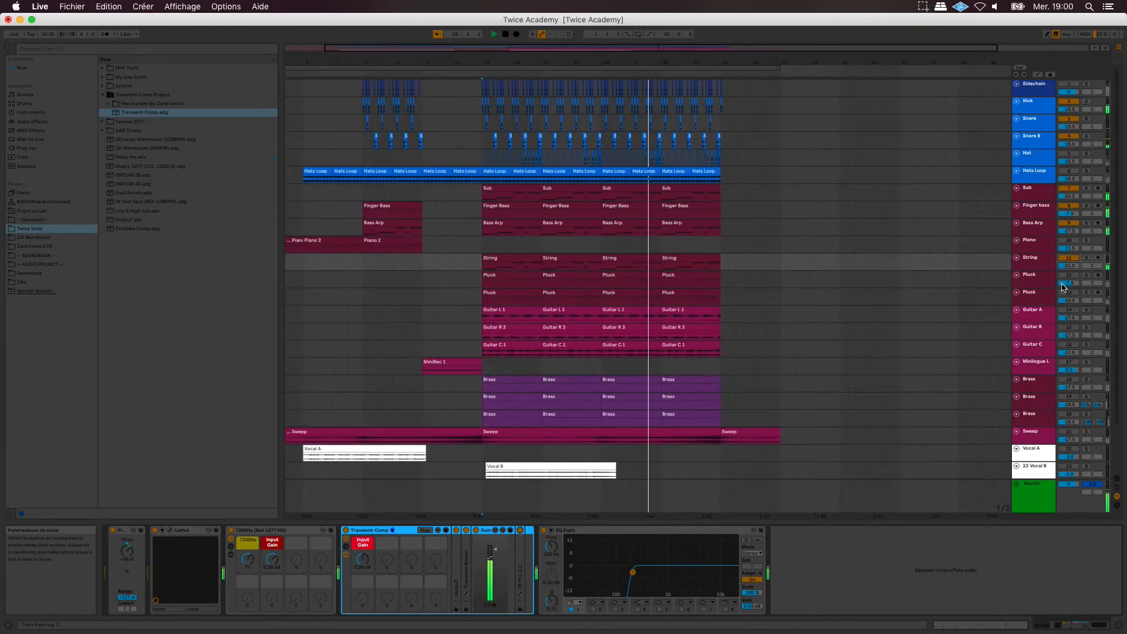
# Activate the first Pluck track, insert the Transient-Comp.adg rack before its EQ Eight, and move the Pro-C 2 window beside Transient Master.
pyautogui.click(1036, 277)
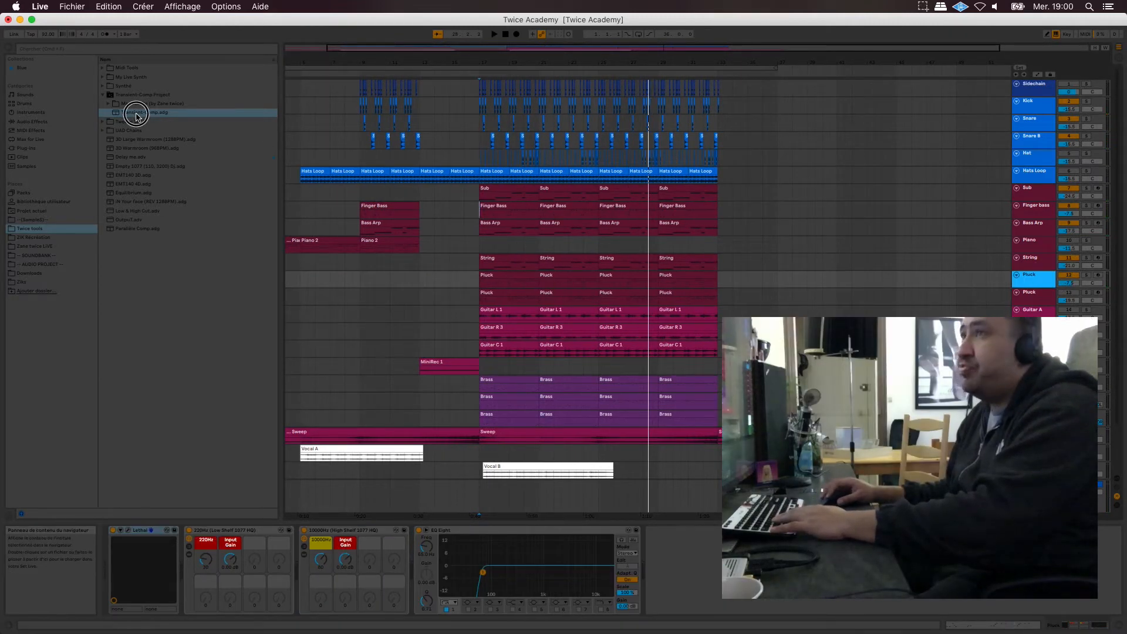
pyautogui.moveTo(136, 117); pyautogui.dragTo(417, 564)
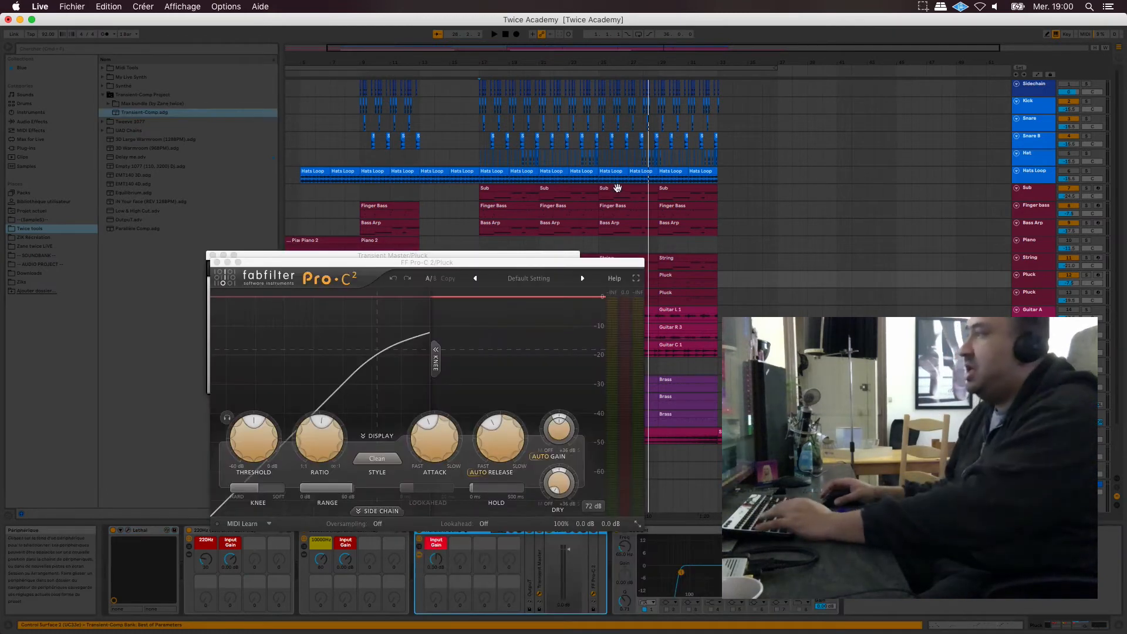
pyautogui.moveTo(491, 265); pyautogui.dragTo(773, 242)
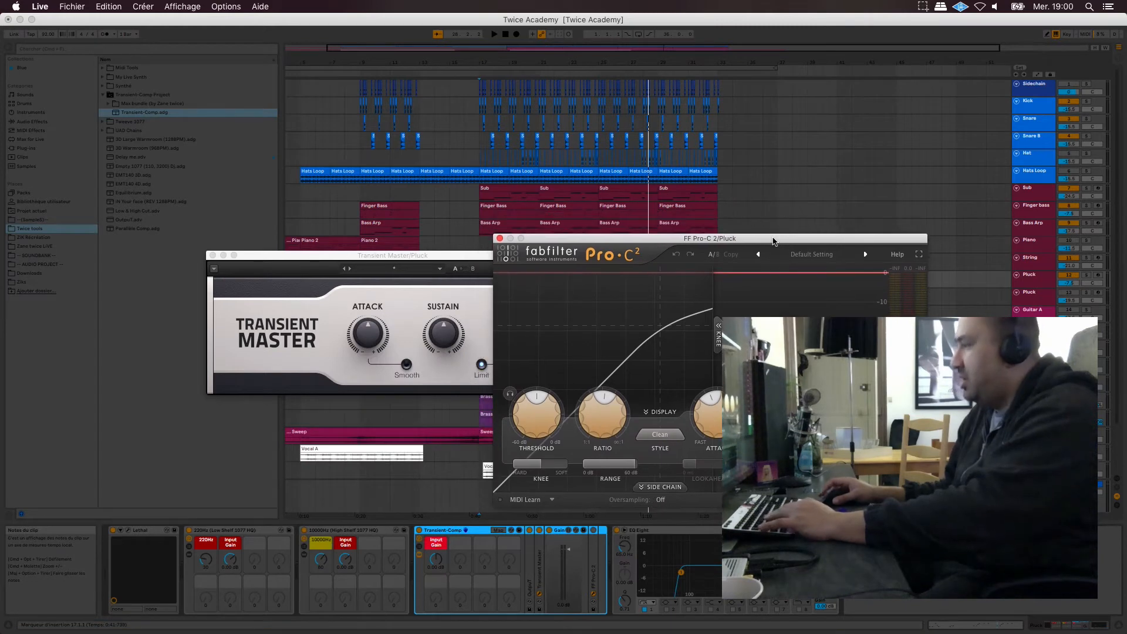
# Examine the Threshold, Ratio, Attack and Release controls of Pro-C 2 on the Pluck track.
pyautogui.moveTo(547, 418)
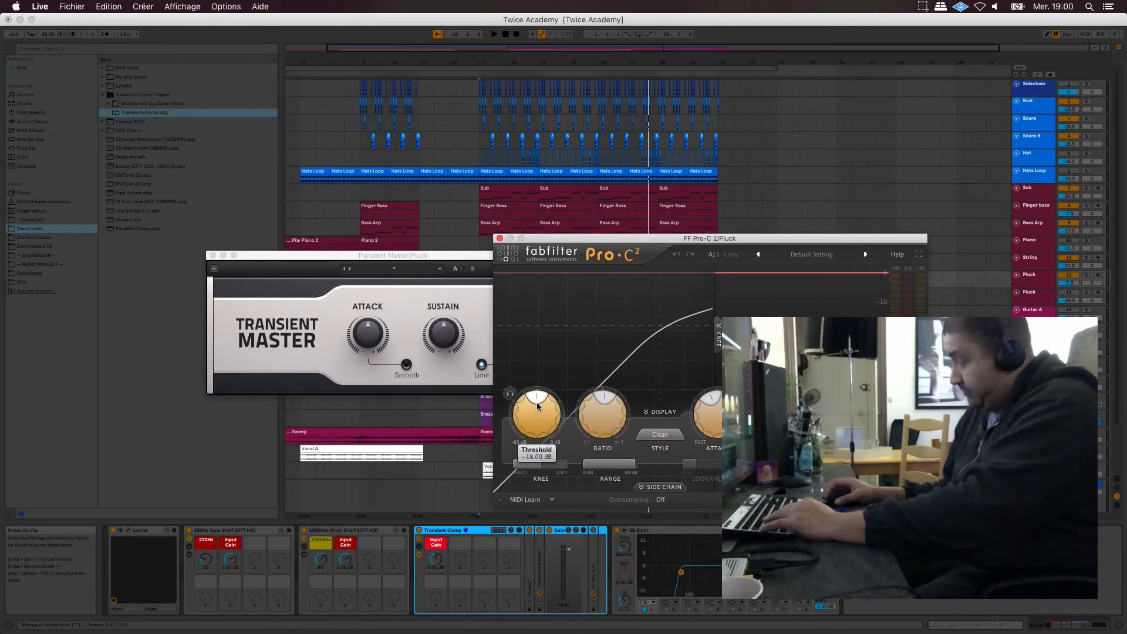
pyautogui.moveTo(589, 402)
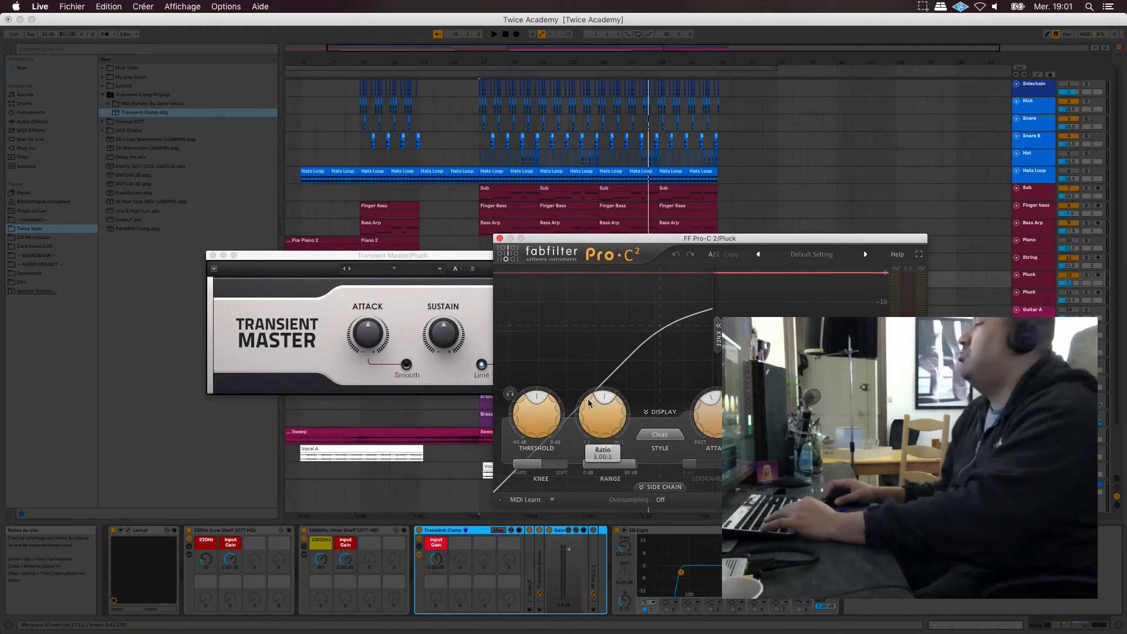
pyautogui.moveTo(715, 401)
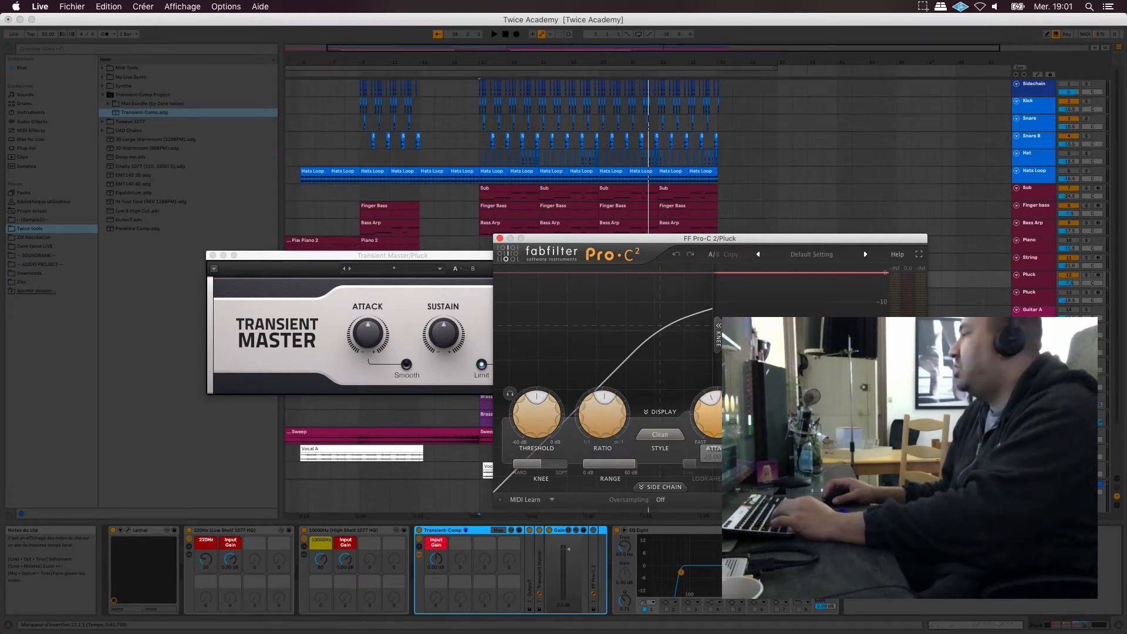
pyautogui.moveTo(778, 413)
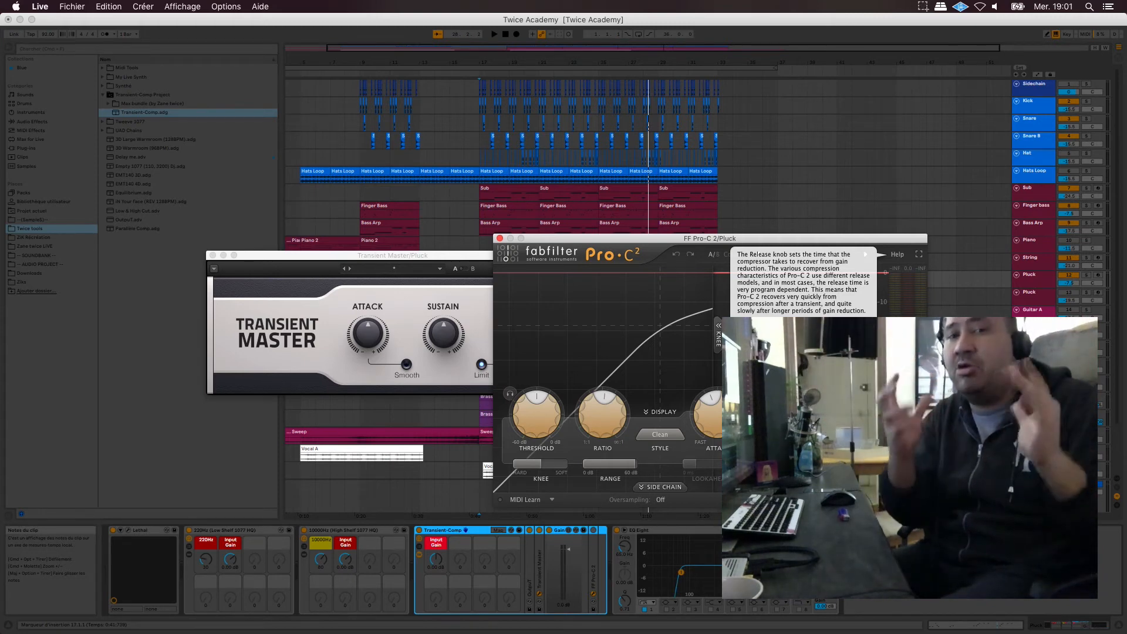
# Play from bar 17 and raise Transient Master's Attack on the Pluck track.
pyautogui.press('space')
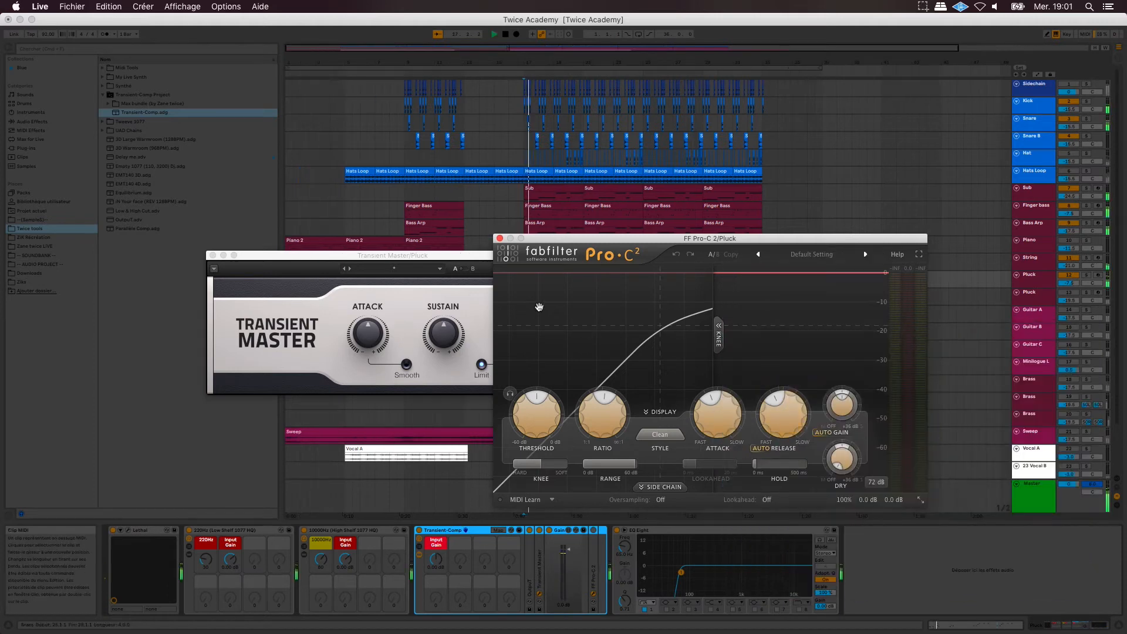
pyautogui.moveTo(367, 339); pyautogui.dragTo(367, 332)
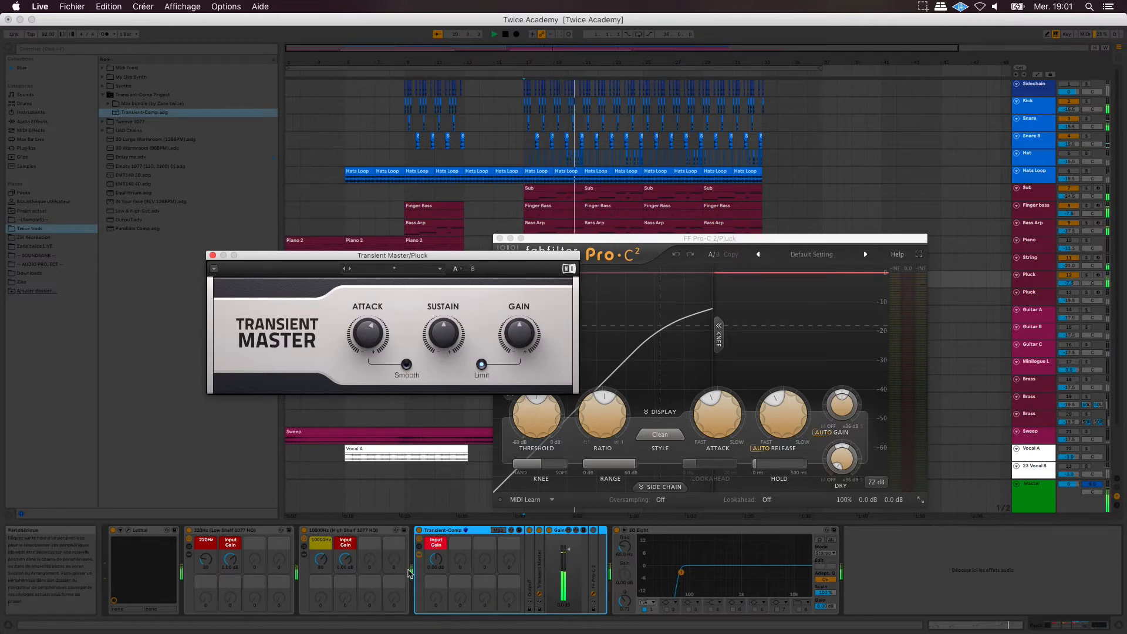
# Adjust the 10000Hz High Shelf rack's Input Gain on the first Pluck track and set Pro-C 2's Threshold to -22 dB.
pyautogui.moveTo(345, 561); pyautogui.dragTo(343, 572)
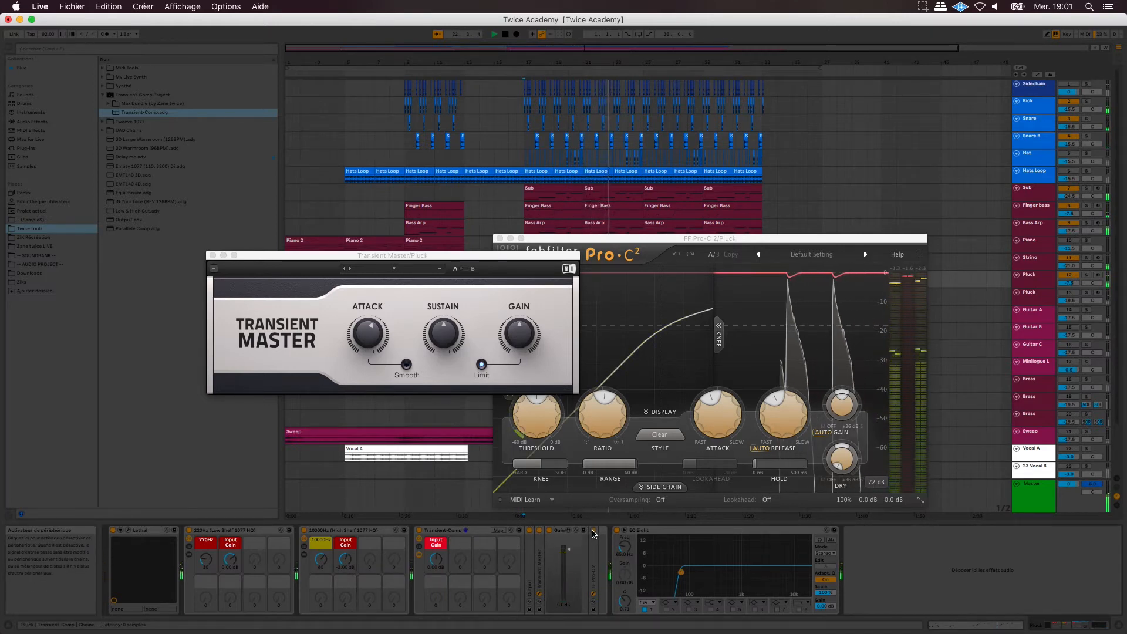
pyautogui.doubleClick(543, 405)
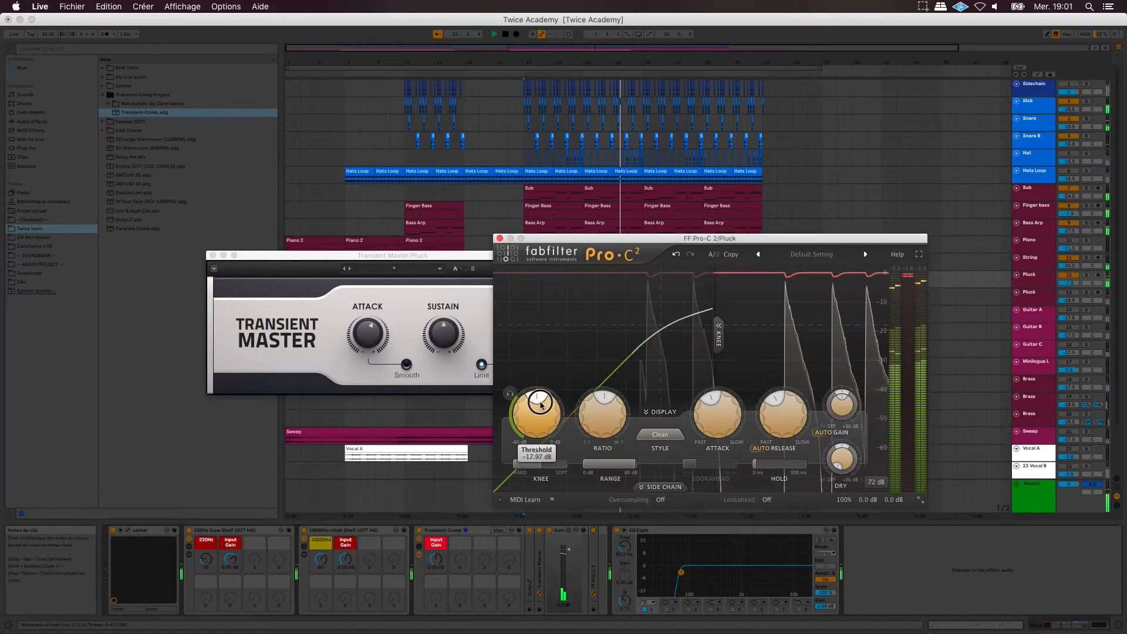
pyautogui.write('-22')
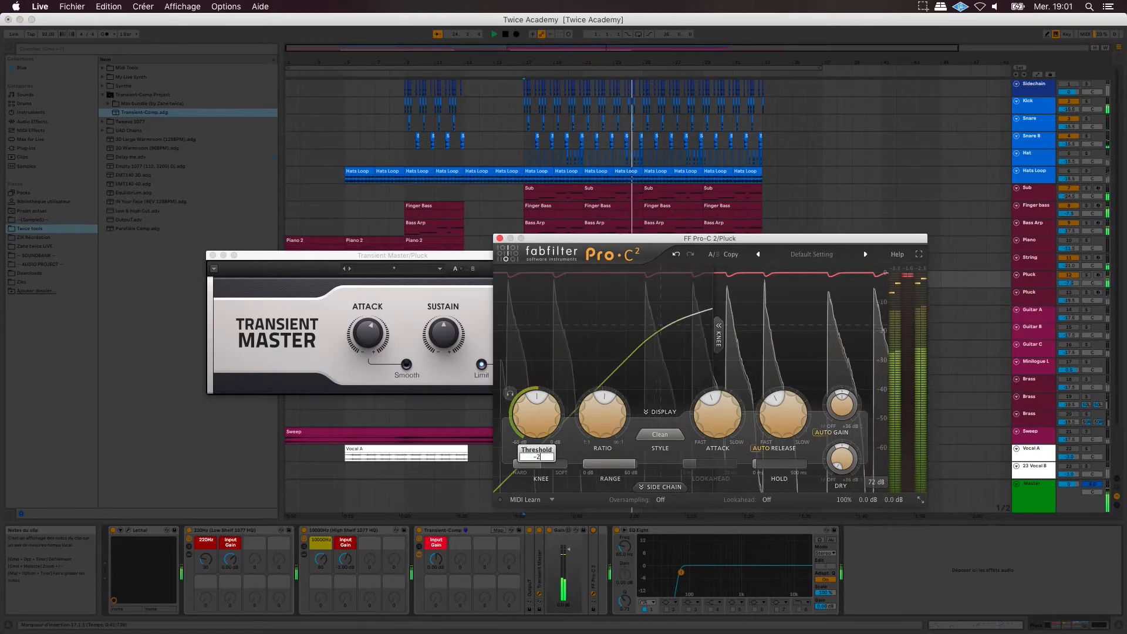
pyautogui.press('Return')
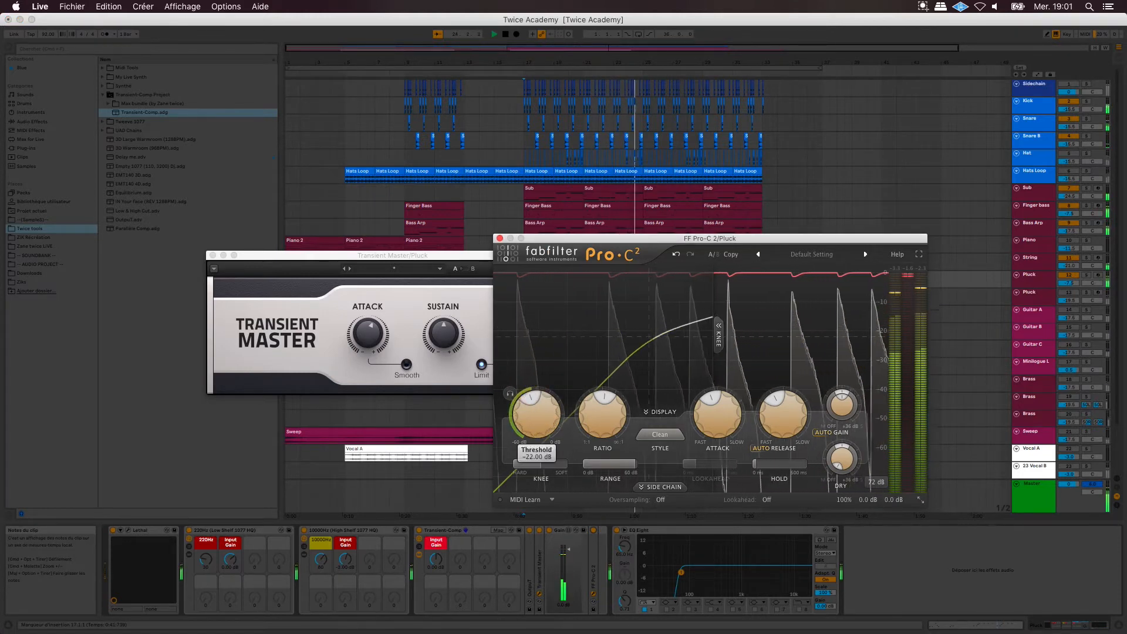
# Set Pro-C 2's Threshold to -24 dB on the first Pluck track and close both plug-in windows.
pyautogui.doubleClick(532, 397)
pyautogui.write('-24')
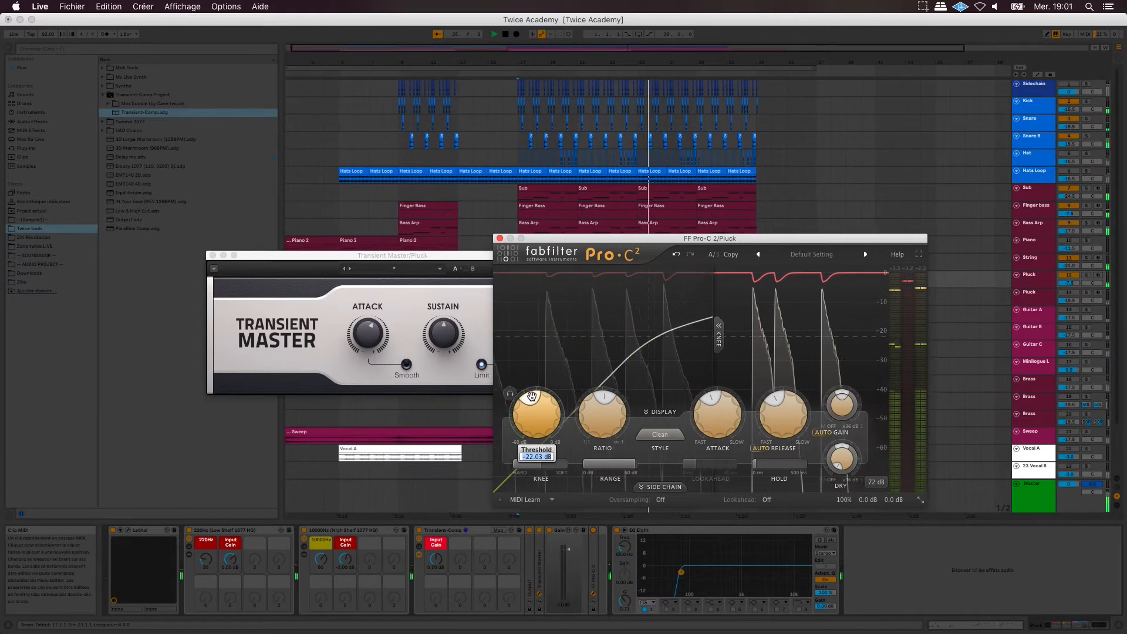
pyautogui.press('Return')
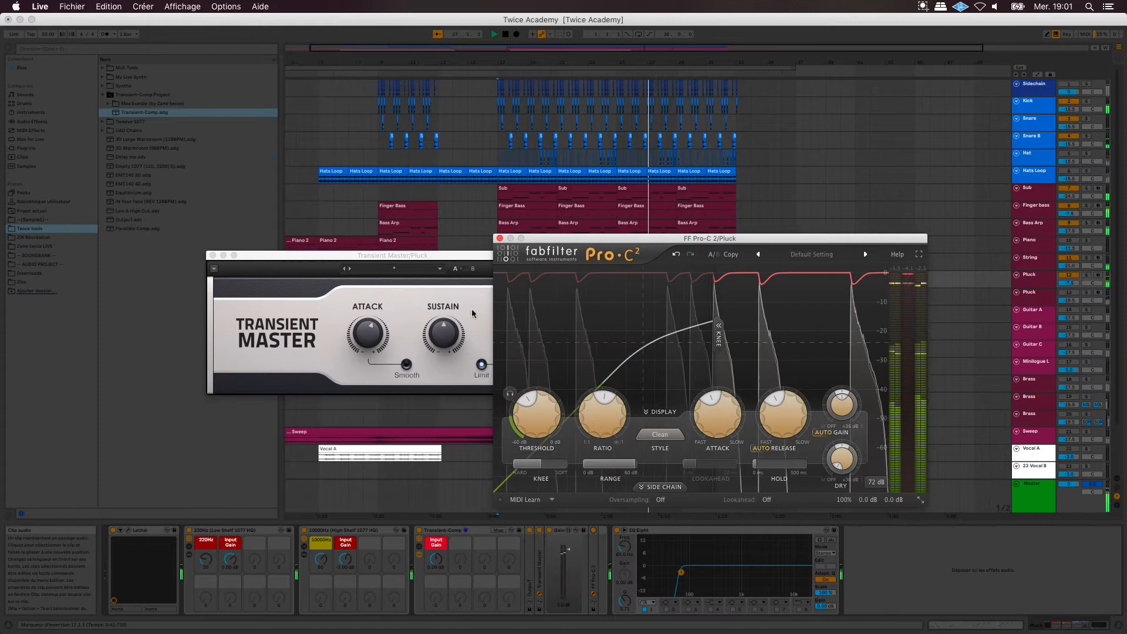
pyautogui.click(213, 255)
pyautogui.click(499, 239)
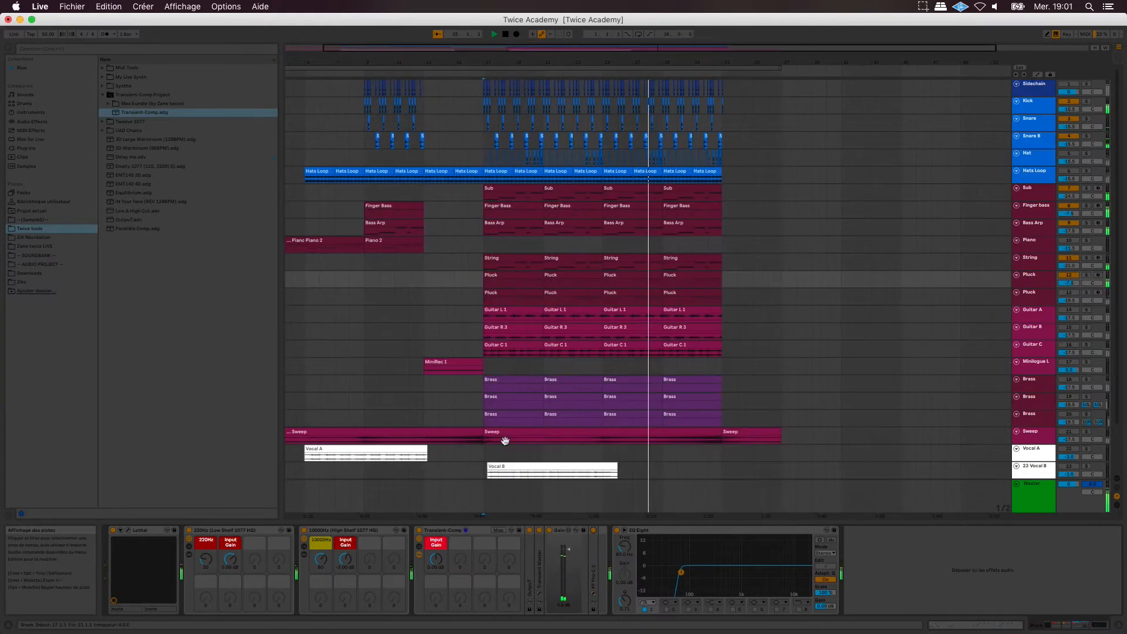
# Activate the second Pluck track, play from bar 17, and insert the Transient-Comp.adg rack before its EQ Eight.
pyautogui.click(1041, 298)
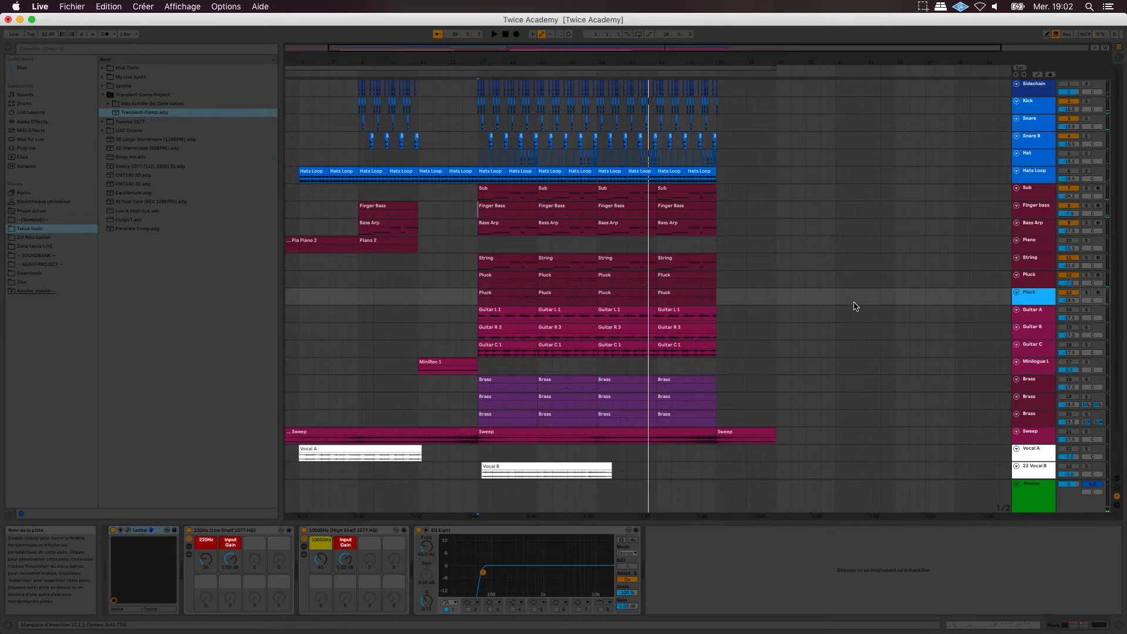
pyautogui.click(475, 303)
pyautogui.press('space')
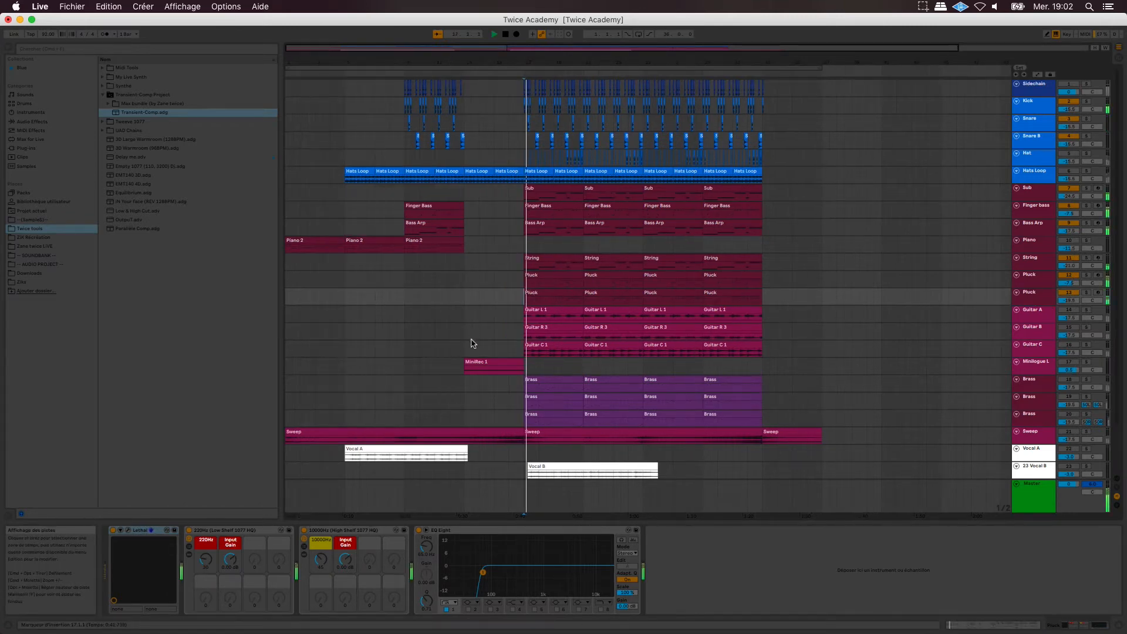
pyautogui.click(1025, 281)
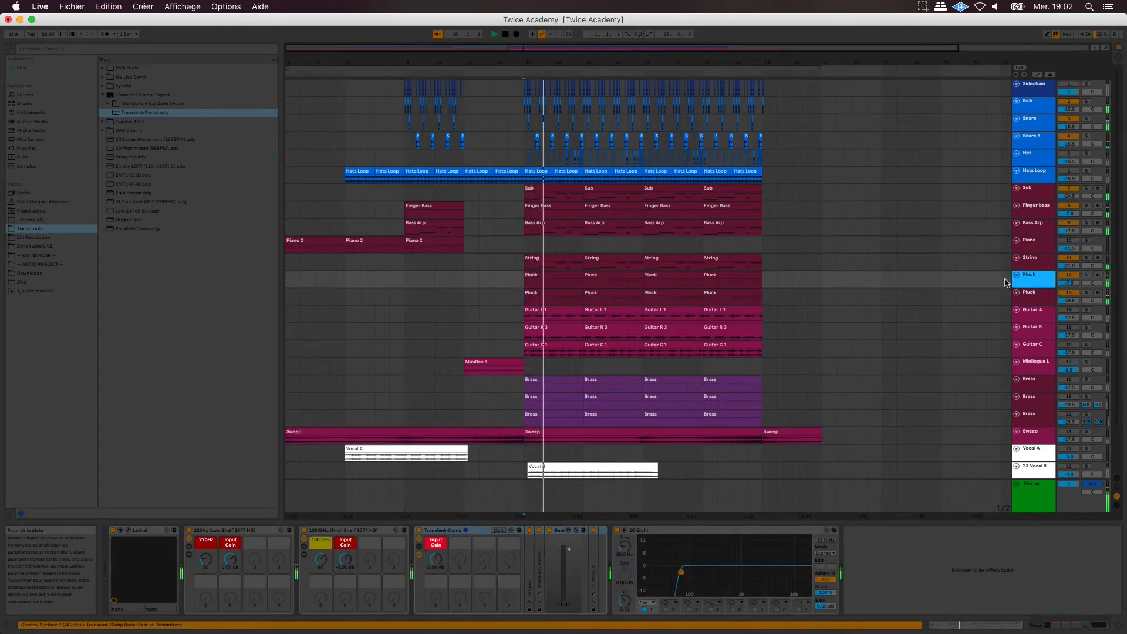
pyautogui.click(1030, 296)
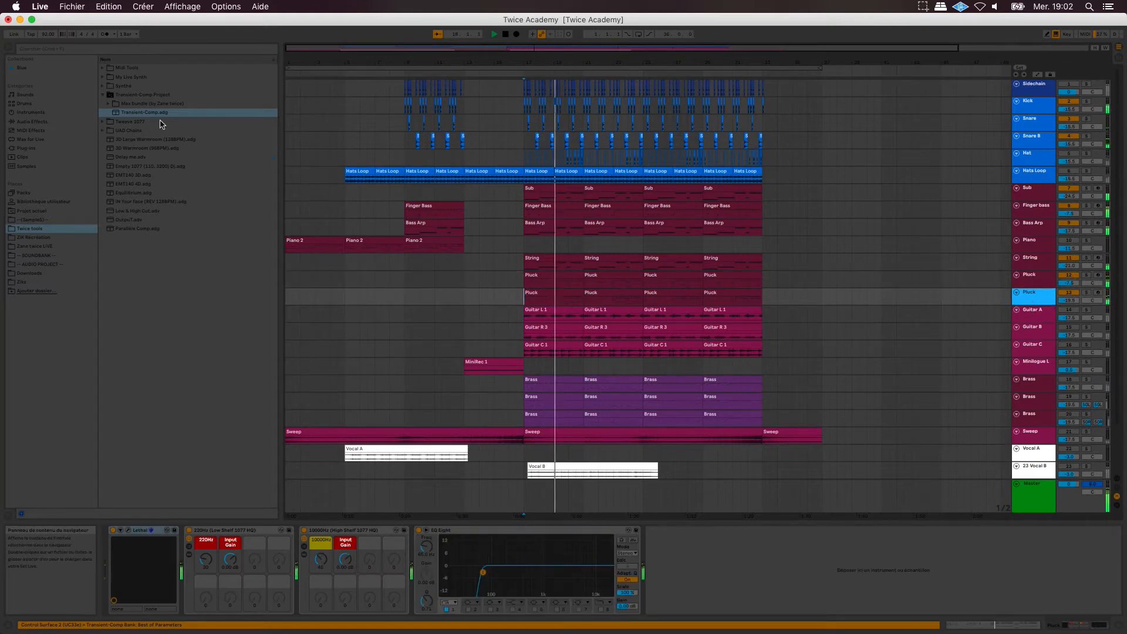
pyautogui.moveTo(162, 112); pyautogui.dragTo(413, 565)
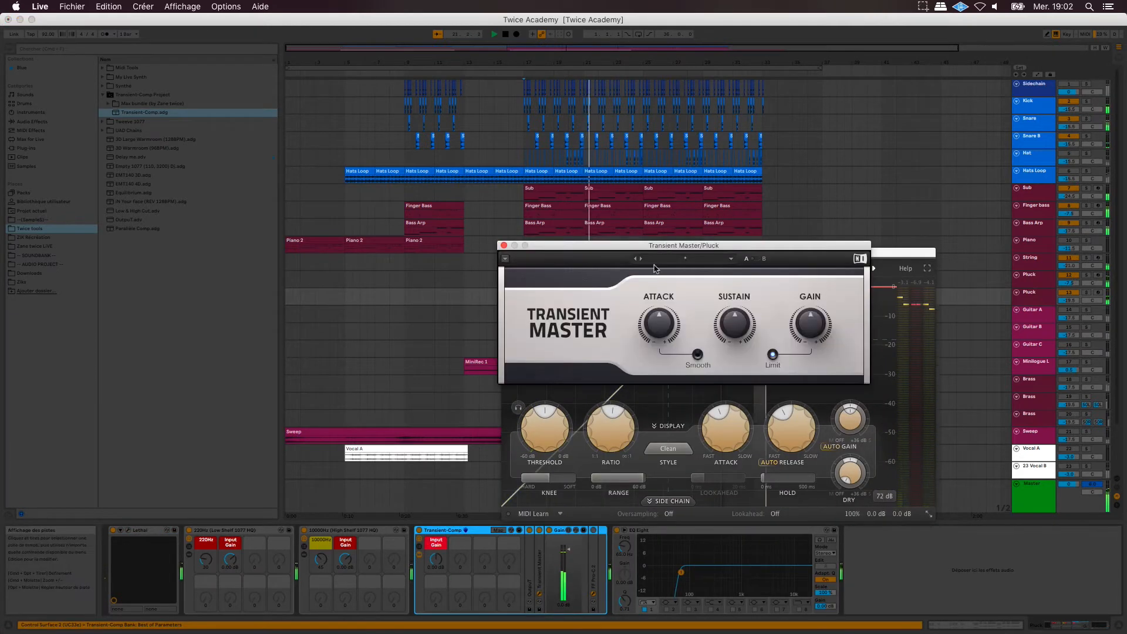
# Raise Transient Master's Attack to about 22% and lower its Sustain on the second Pluck track.
pyautogui.moveTo(664, 326)
pyautogui.scroll(3, 664, 326)
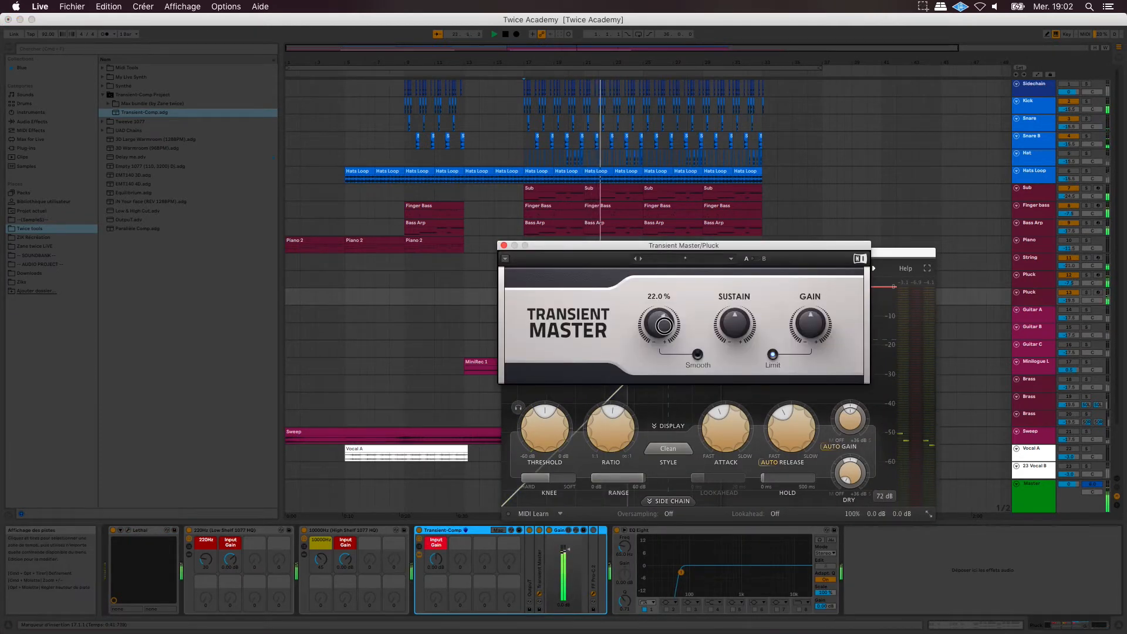
pyautogui.moveTo(731, 318)
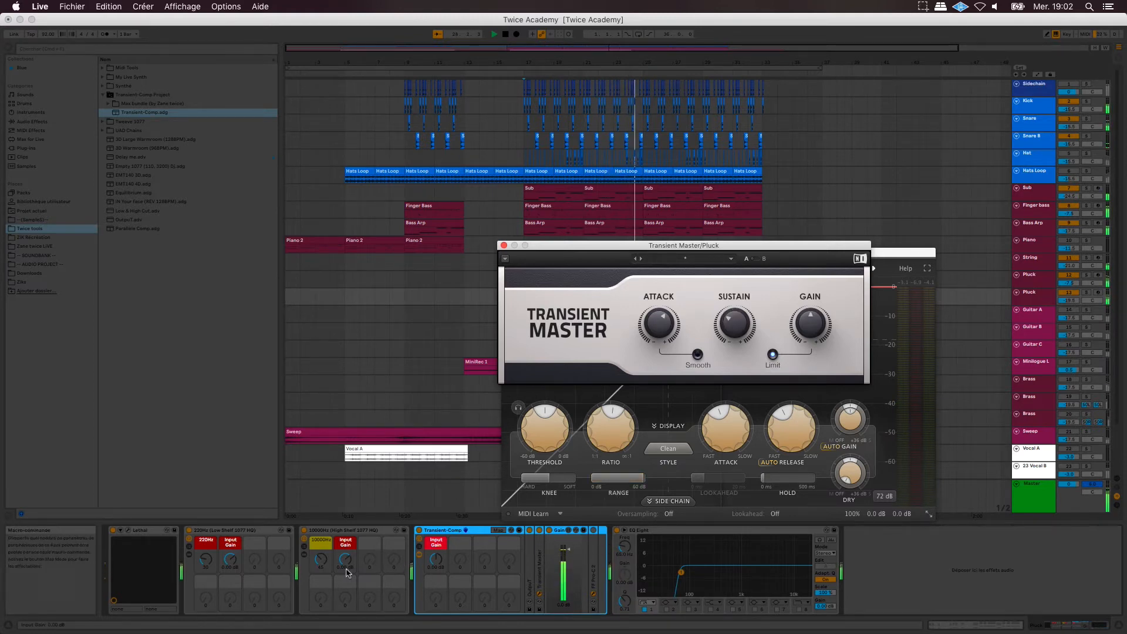
pyautogui.click(346, 569)
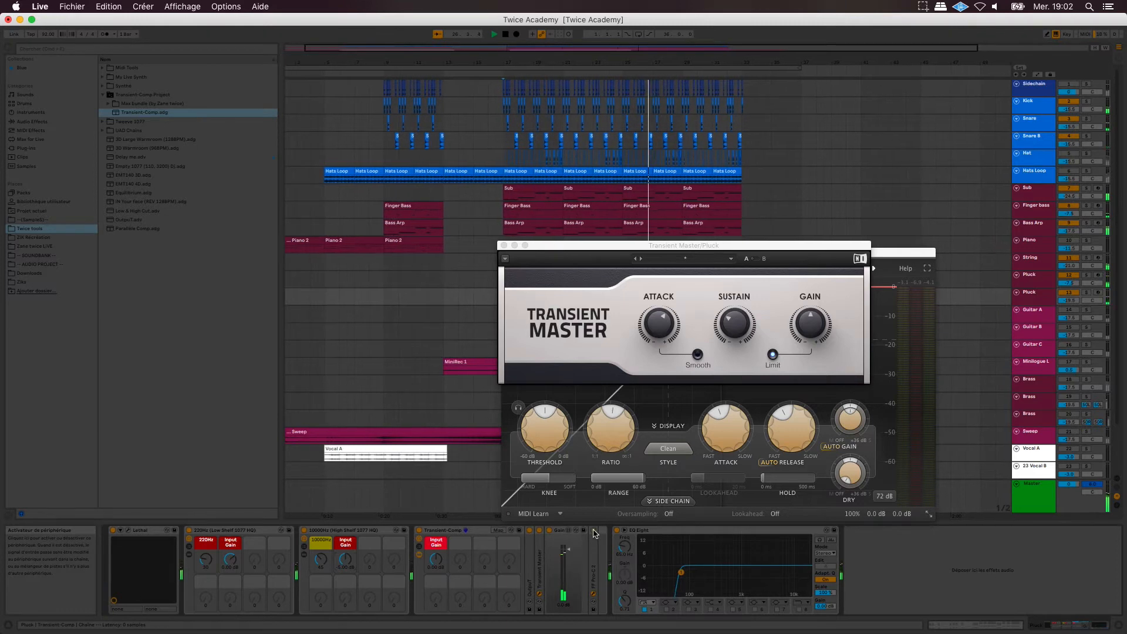
# Lower Pro-C 2's Threshold on the second Pluck track and close both plug-in windows.
pyautogui.click(928, 318)
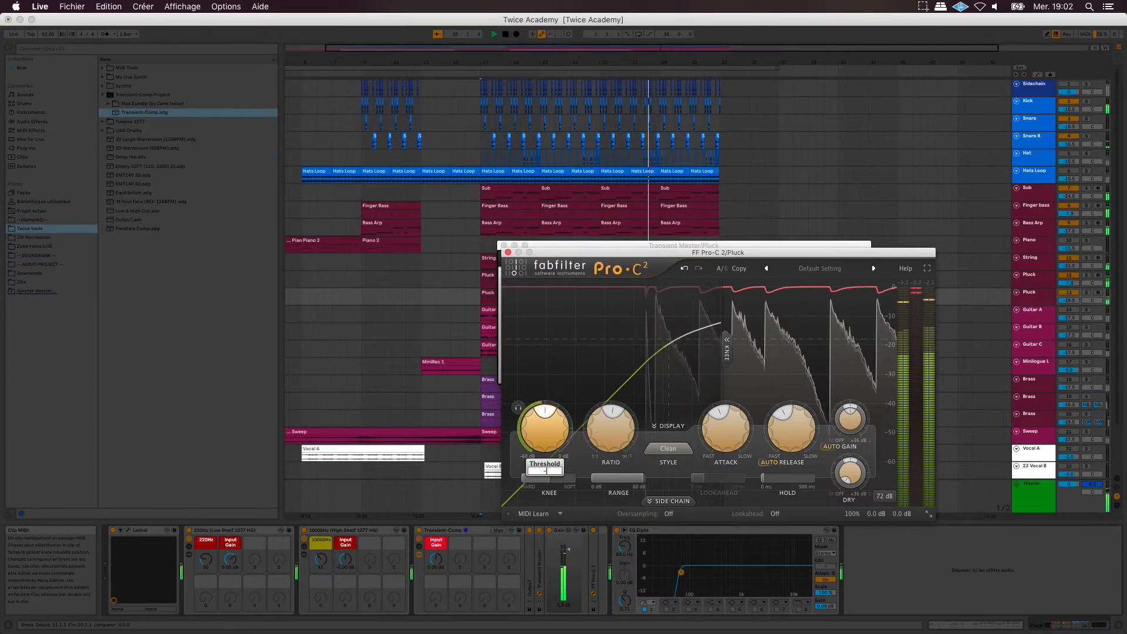
pyautogui.moveTo(551, 415); pyautogui.dragTo(551, 425)
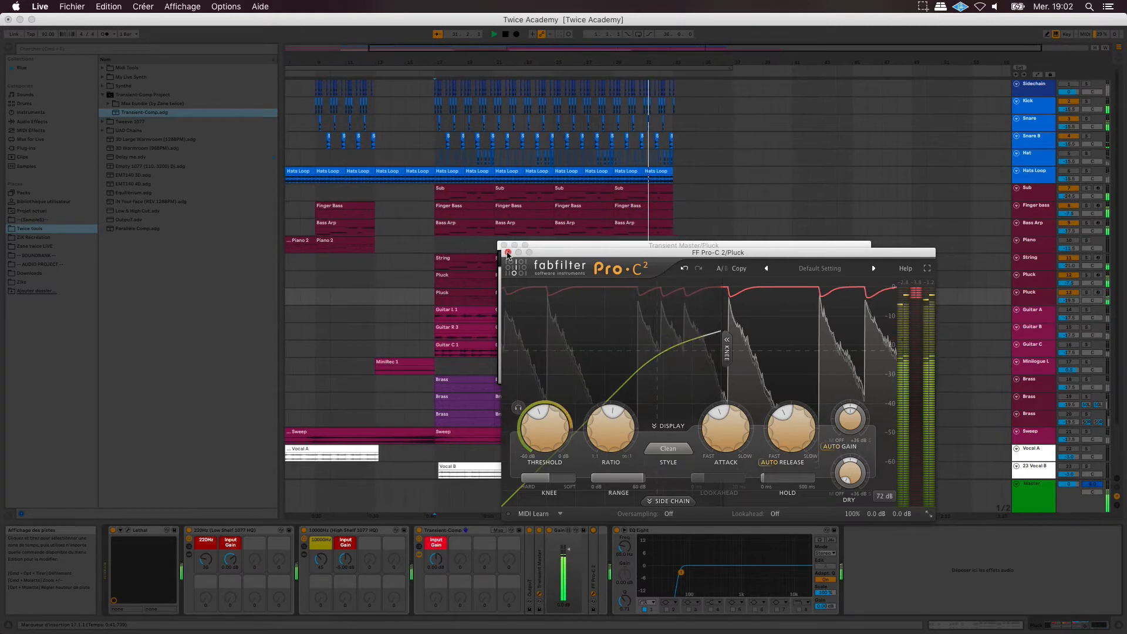
pyautogui.click(509, 253)
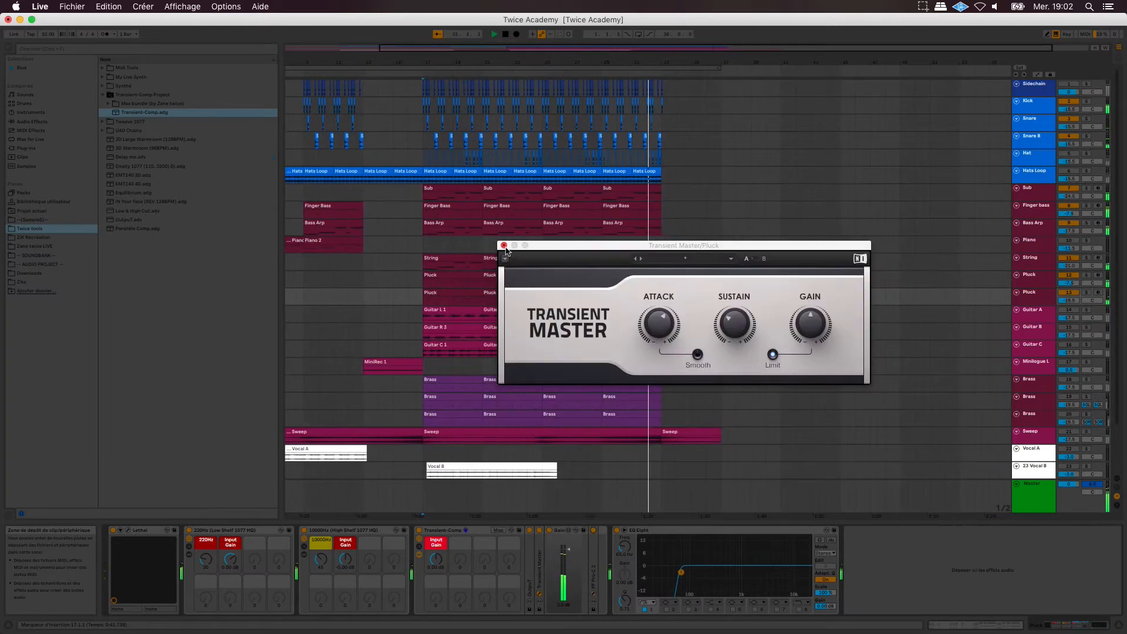
pyautogui.click(504, 245)
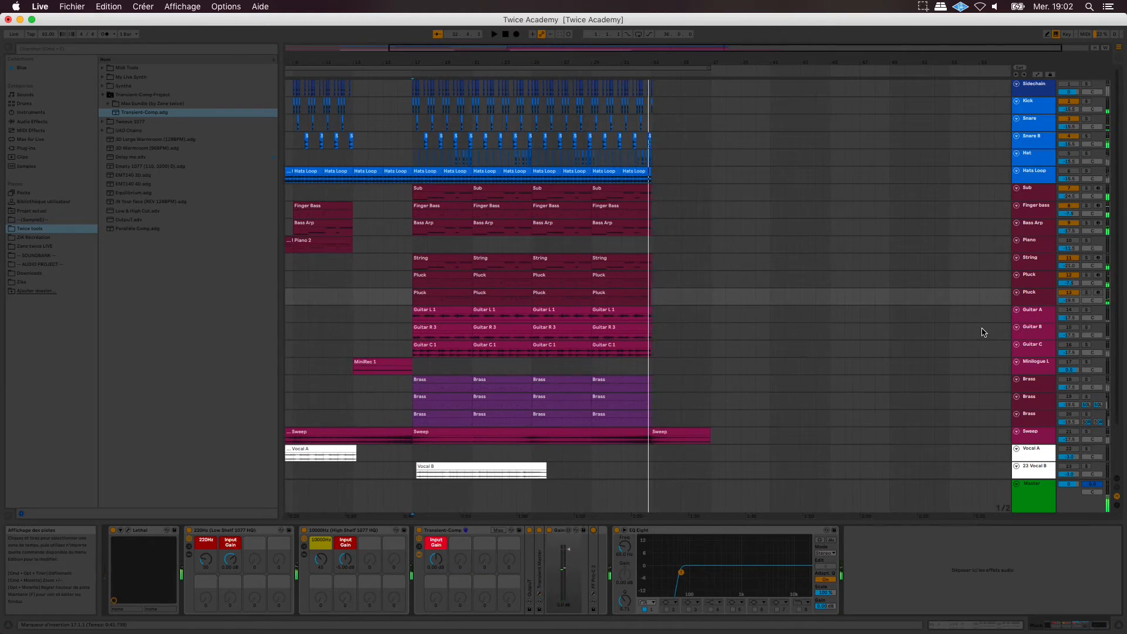
# Activate the Guitar A track, play from bar 17, and insert the Transient-Comp.adg rack before its EQ Eight.
pyautogui.scroll(-1, 1029, 320)
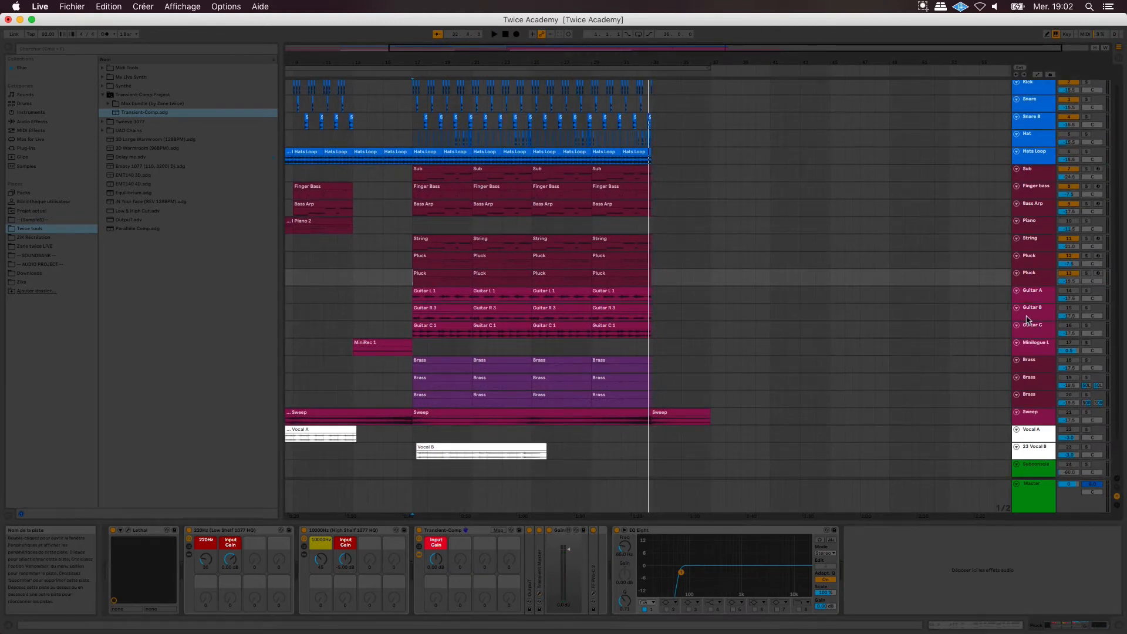
pyautogui.click(1032, 301)
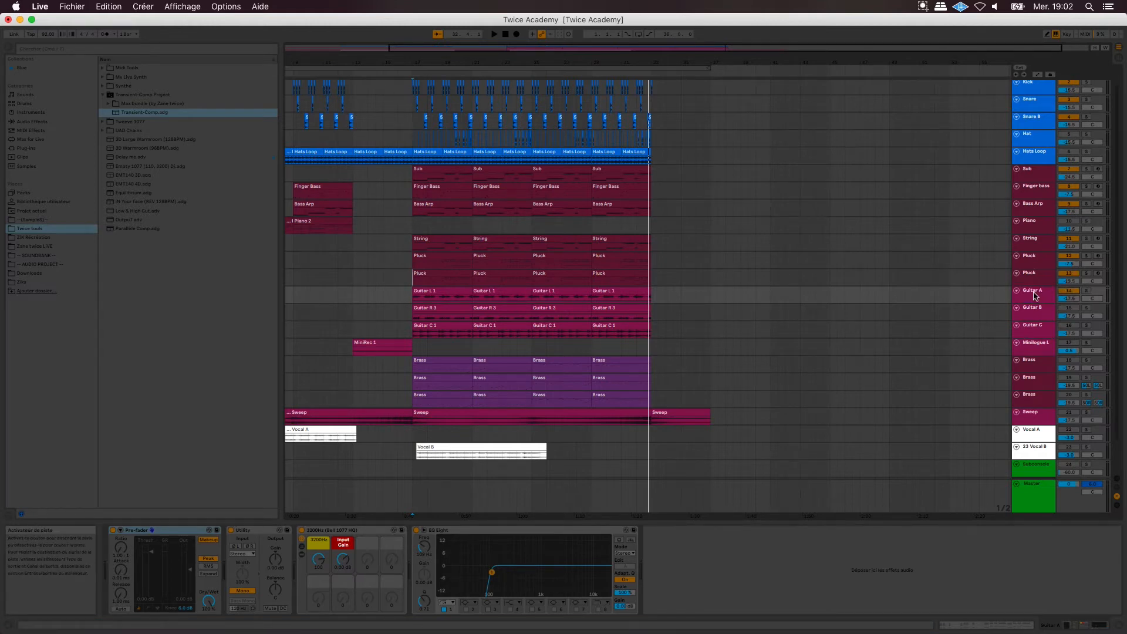
pyautogui.click(1035, 296)
pyautogui.press('space')
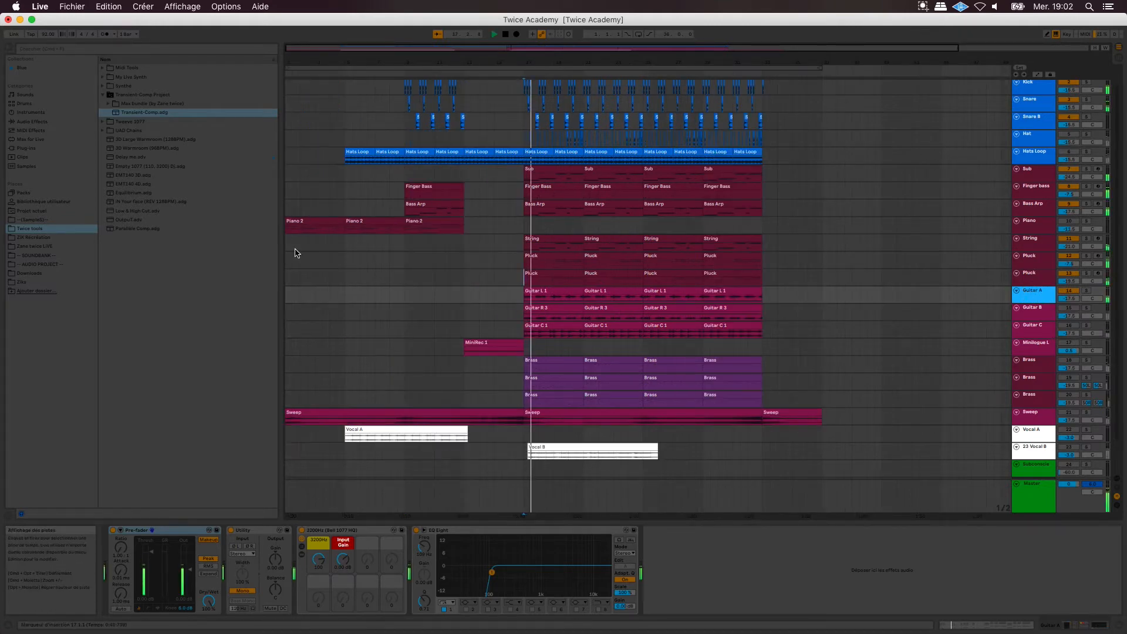
pyautogui.moveTo(141, 112); pyautogui.dragTo(405, 556)
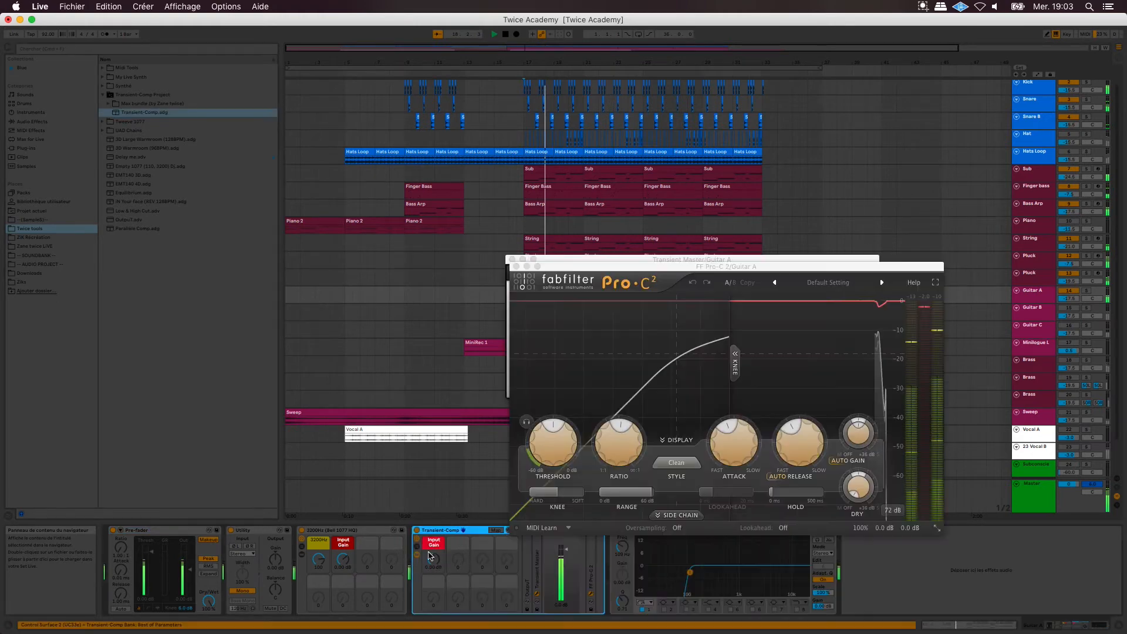
# Set Transient Master's Attack to 25% on Guitar A and close its window.
pyautogui.click(623, 260)
pyautogui.moveTo(666, 337); pyautogui.dragTo(666, 336)
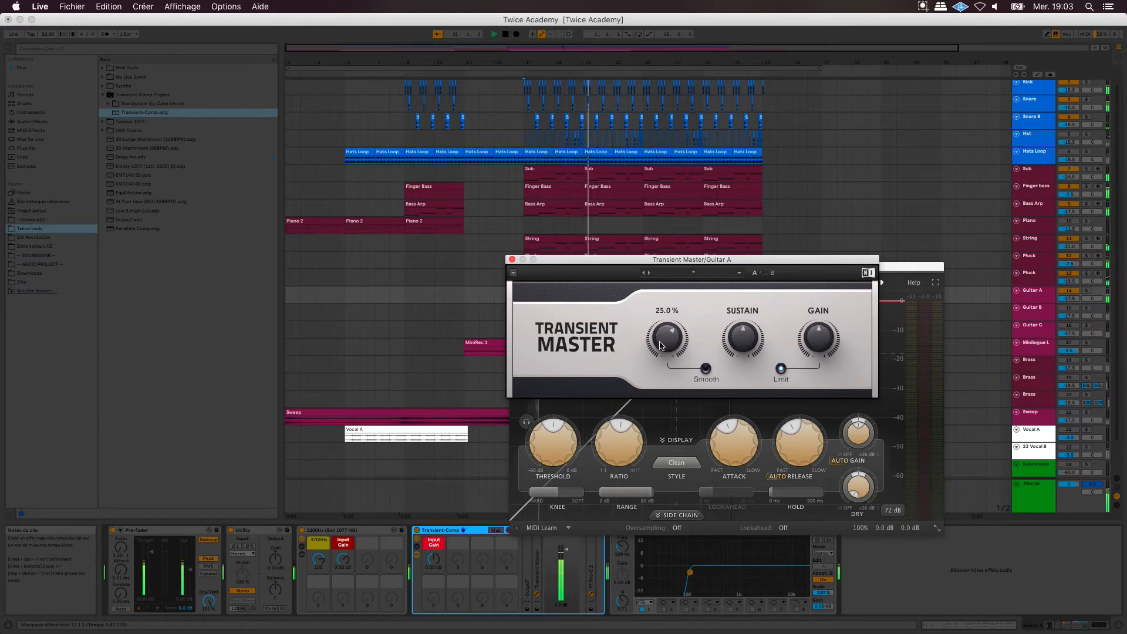
pyautogui.click(512, 260)
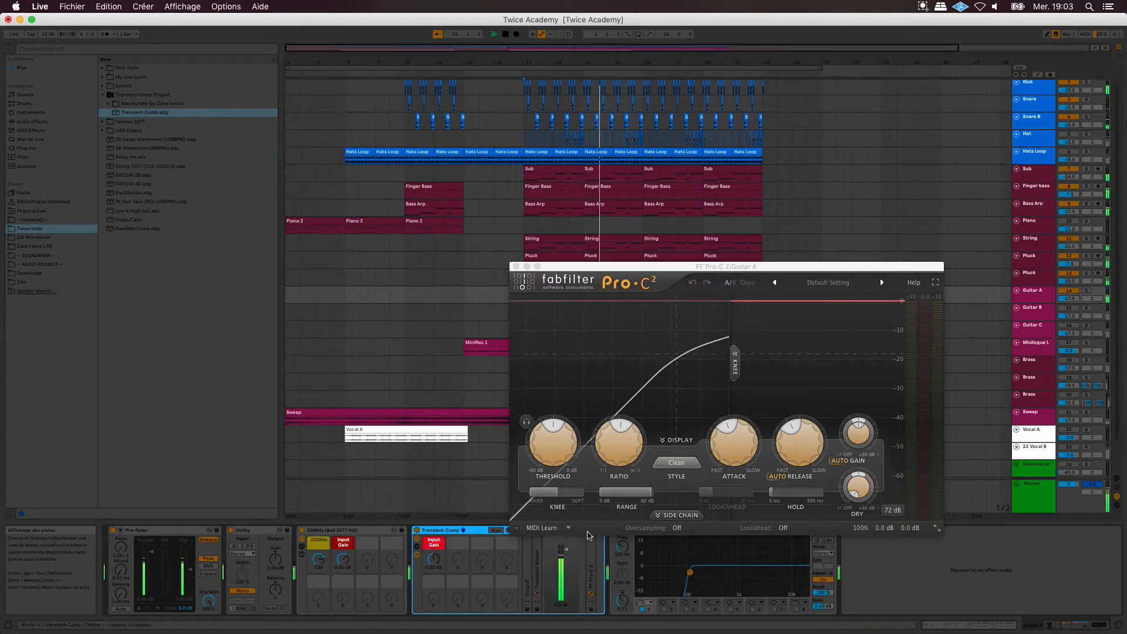
# Enable Pro-C 2 on Guitar A with a Threshold of -18 dB, close its window and stop playback.
pyautogui.moveTo(596, 267); pyautogui.dragTo(566, 208)
pyautogui.click(592, 530)
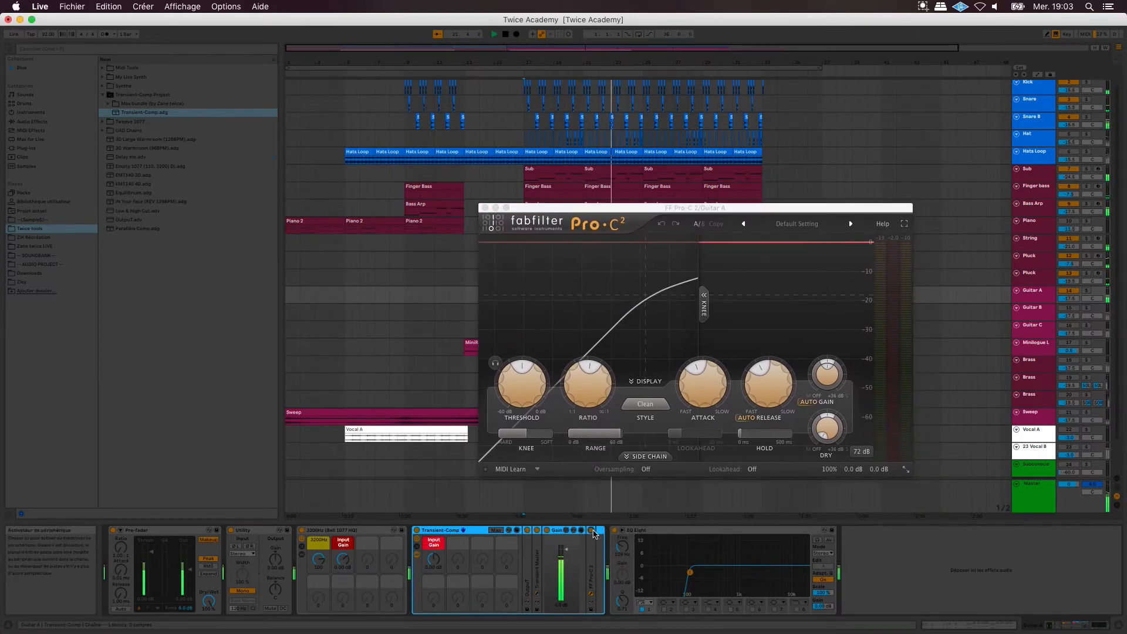
pyautogui.moveTo(564, 380)
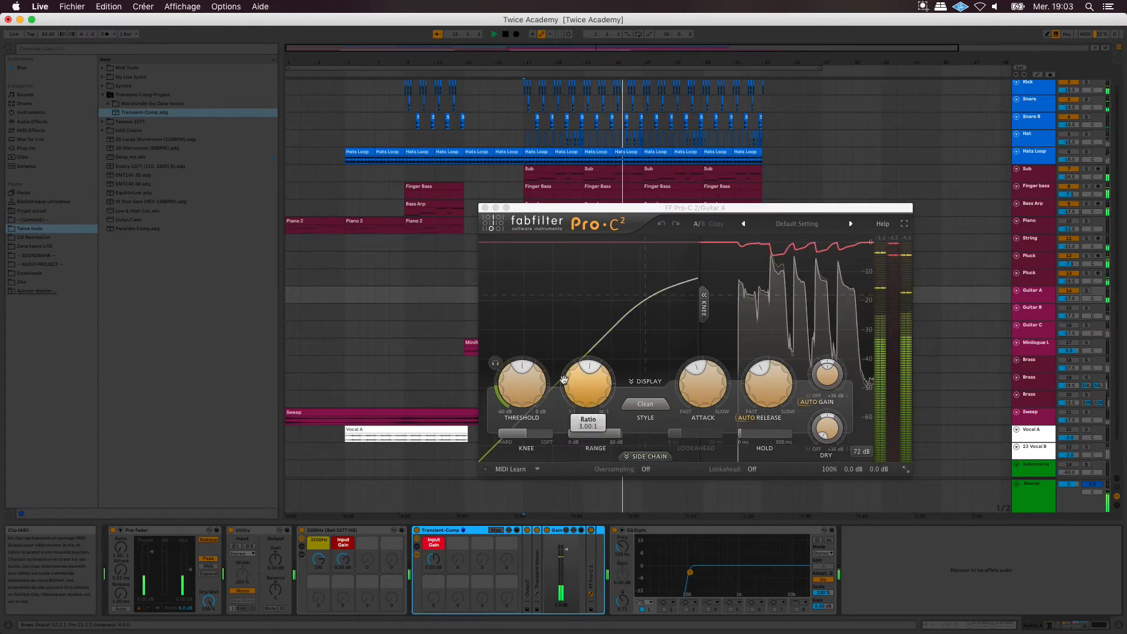
pyautogui.doubleClick(523, 369)
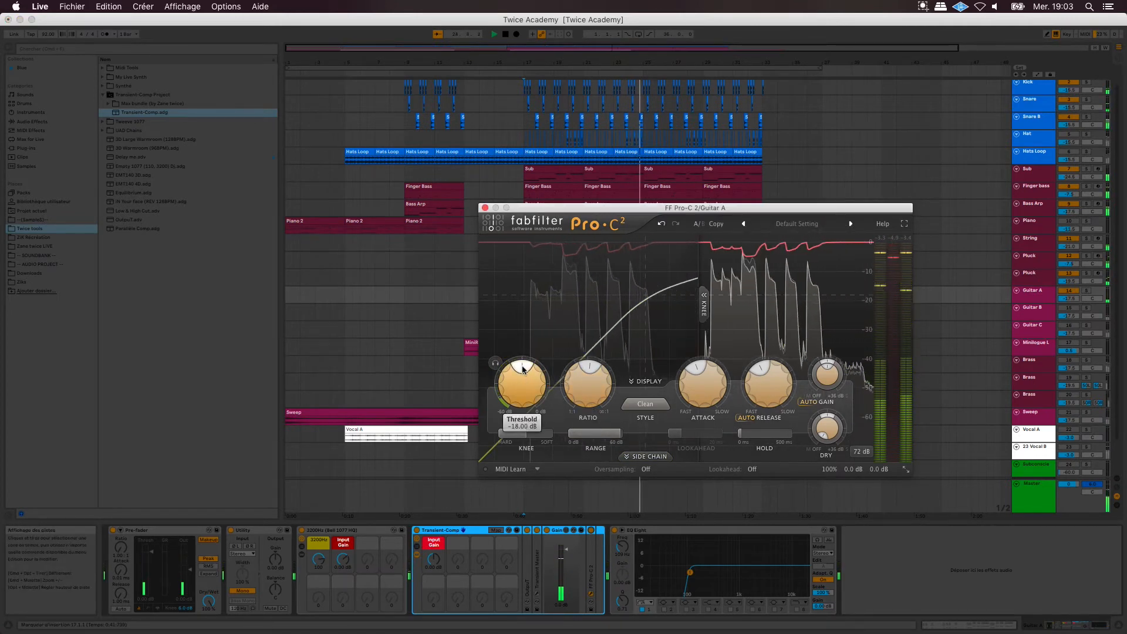
pyautogui.click(485, 208)
pyautogui.press('space')
# Copy Guitar A's Transient-Comp rack to Guitar B before its EQ Eight, and play from bar 17 with Guitar B activated.
pyautogui.click(446, 531)
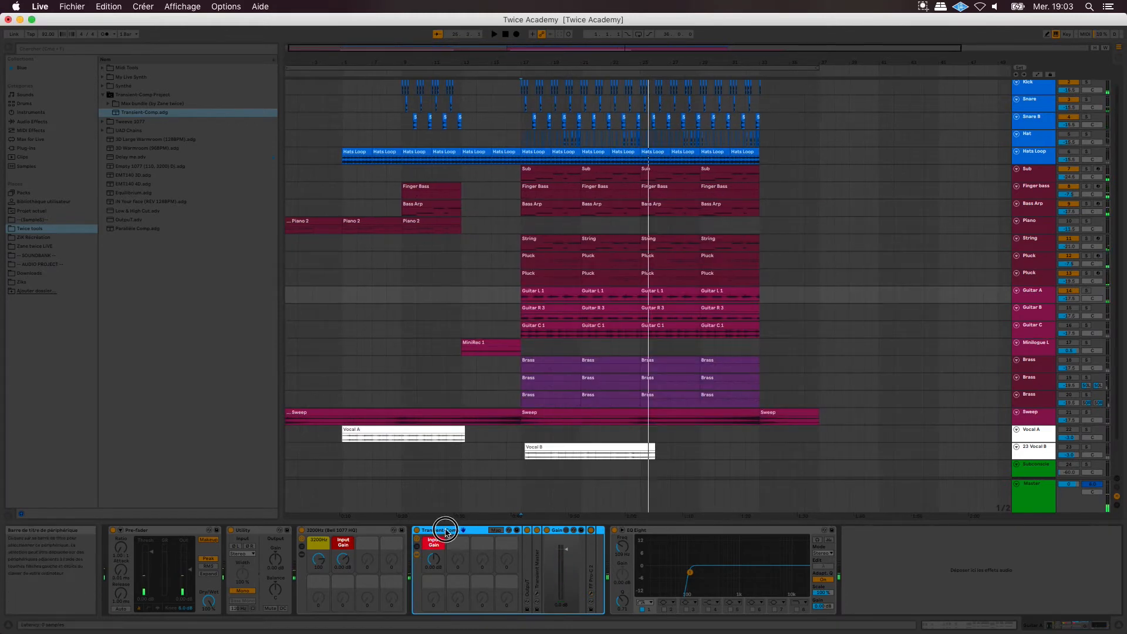
pyautogui.moveTo(445, 532); pyautogui.dragTo(411, 558)
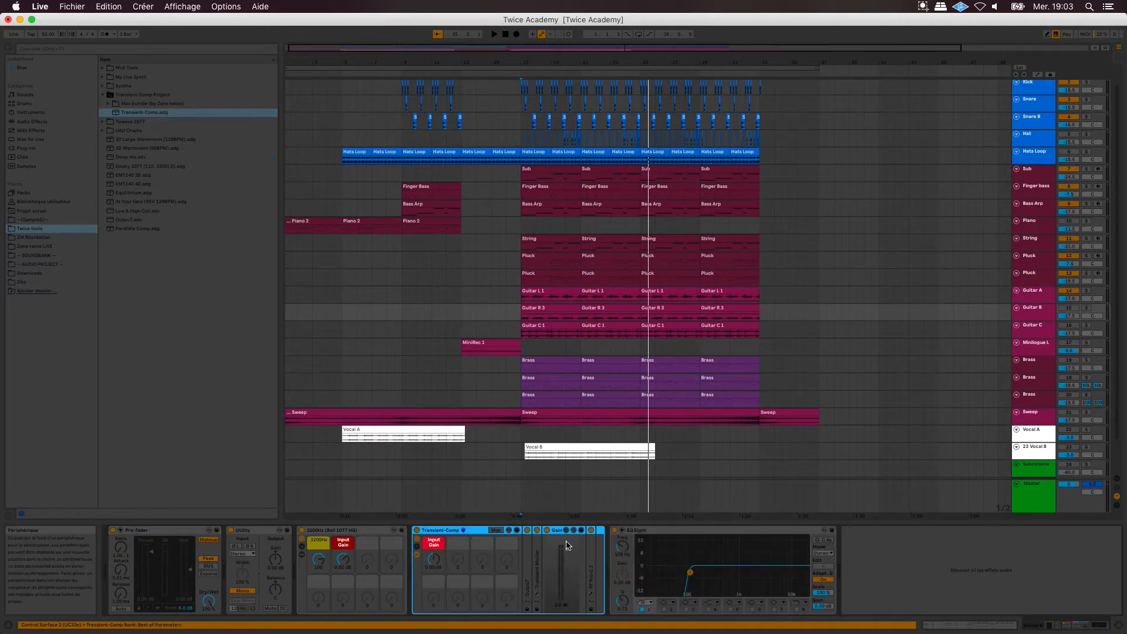
pyautogui.click(1068, 310)
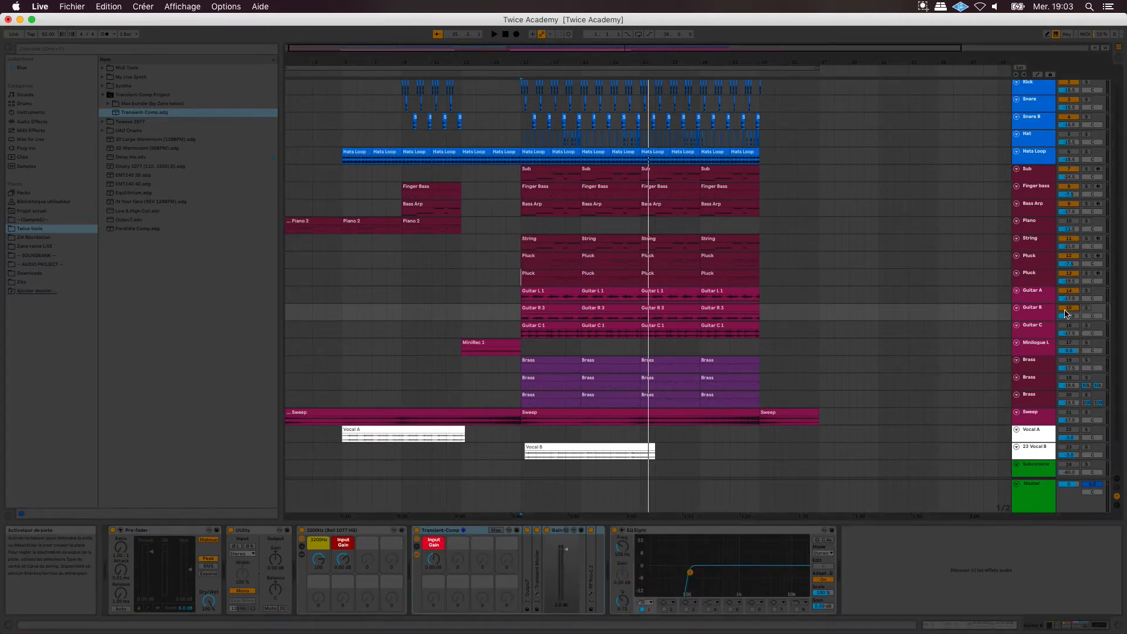
pyautogui.press('space')
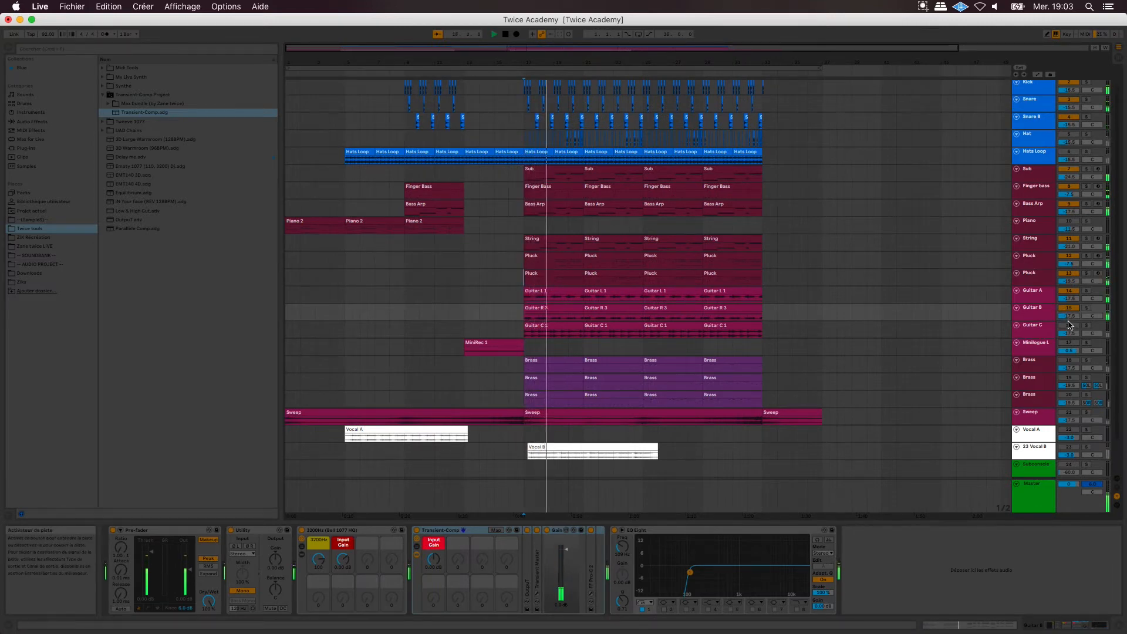
# Activate the Guitar C track, play from bar 17, and insert the Transient-Comp.adg rack before its EQ Eight.
pyautogui.click(1034, 327)
pyautogui.press('space')
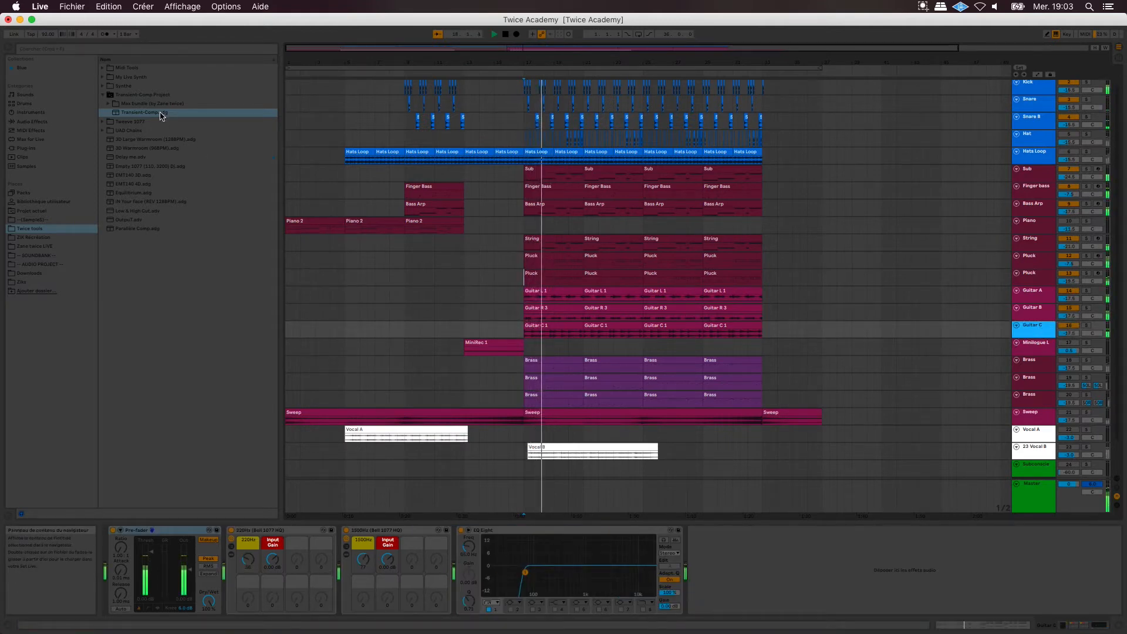
pyautogui.moveTo(161, 116); pyautogui.dragTo(458, 541)
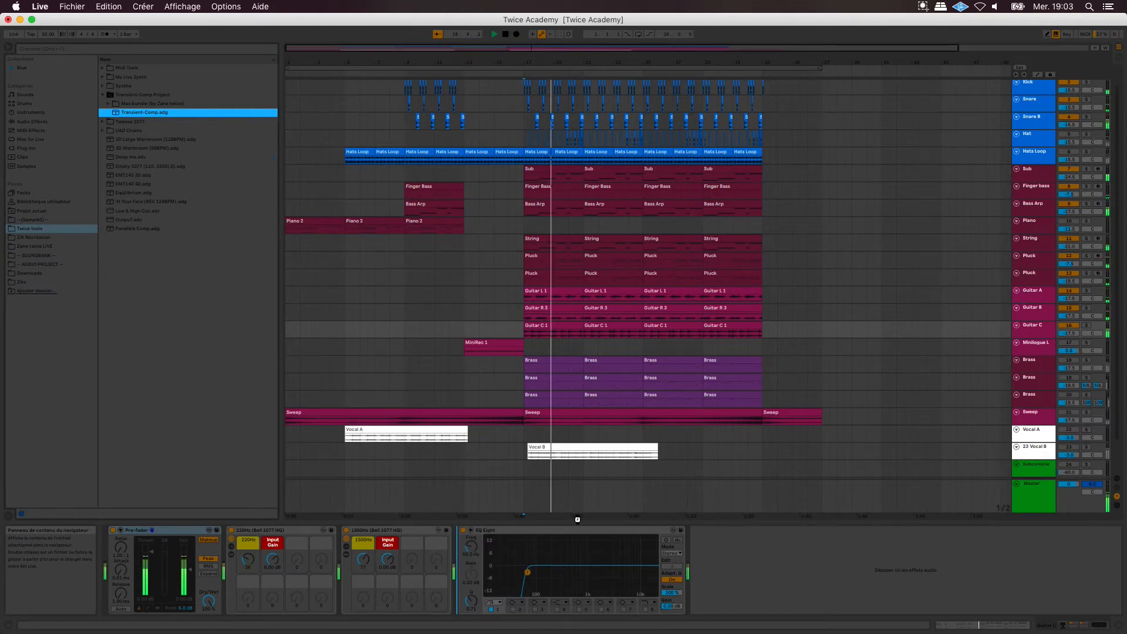
pyautogui.moveTo(578, 519); pyautogui.dragTo(578, 522)
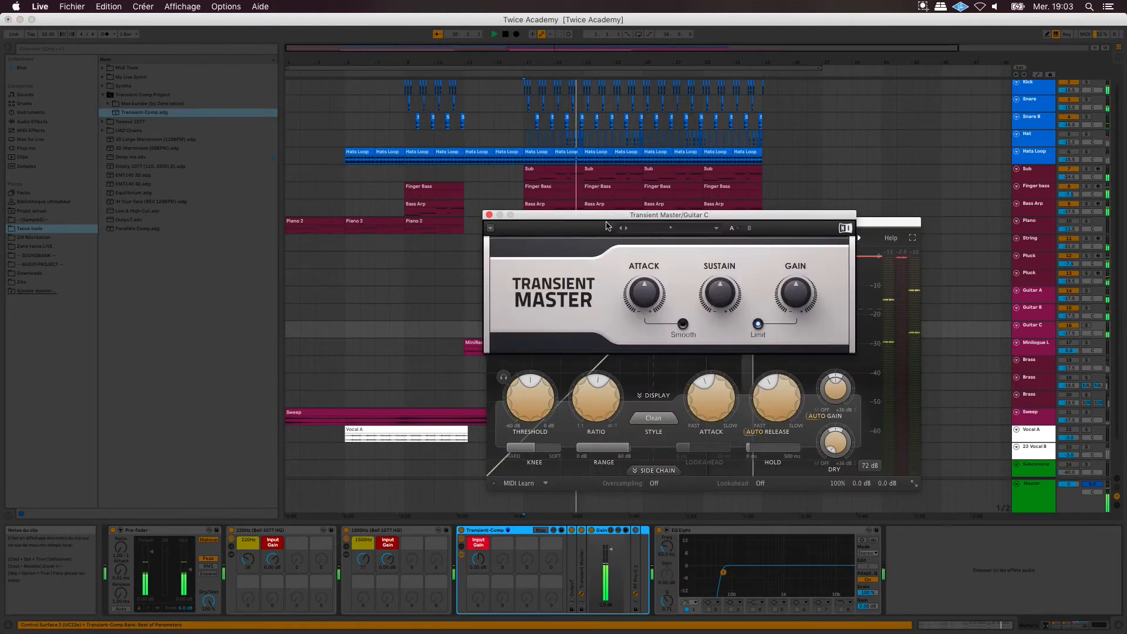
# Raise Attack and set Sustain to 20% in Guitar C's Transient Master, and set the 1000Hz Bell rack's Input Gain to -3 dB.
pyautogui.moveTo(646, 298); pyautogui.dragTo(646, 286)
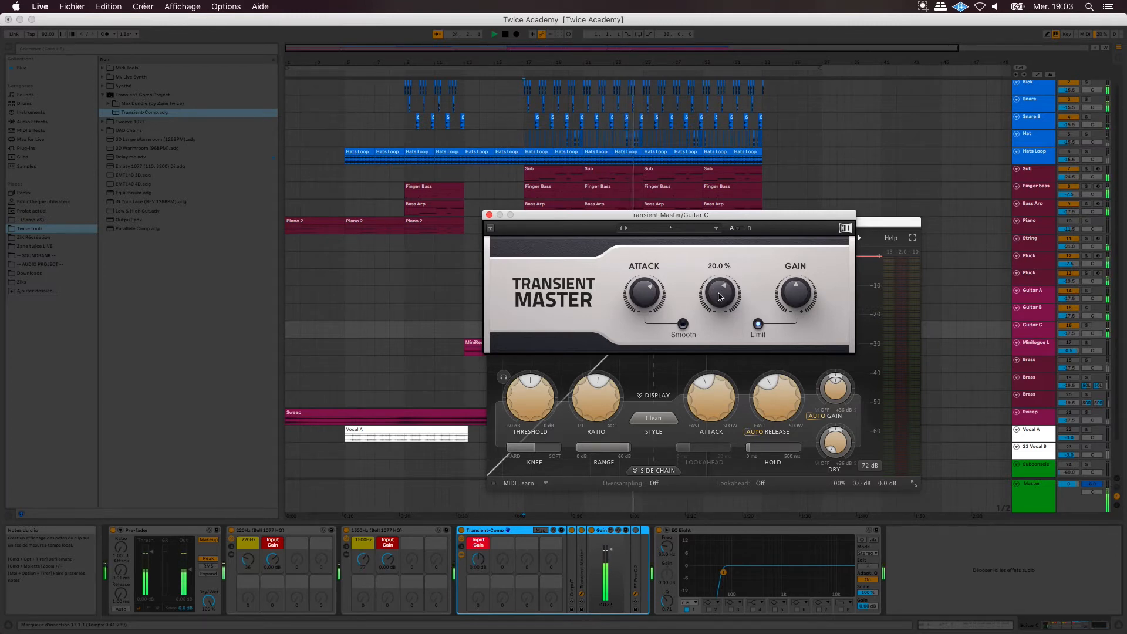
pyautogui.click(380, 567)
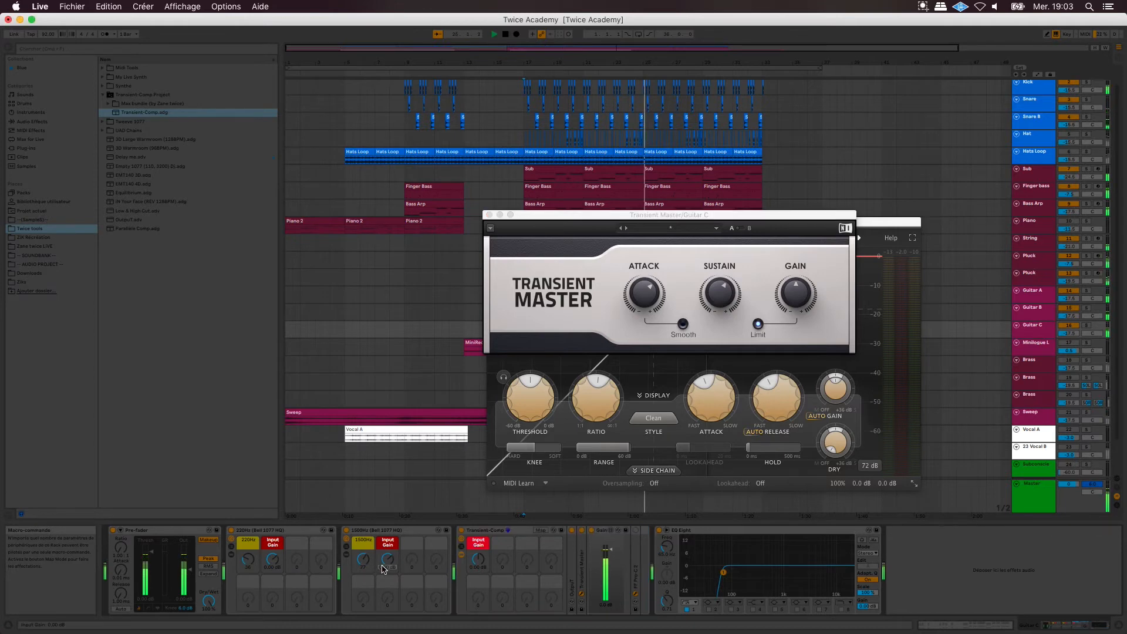
pyautogui.write('-3')
pyautogui.press('Return')
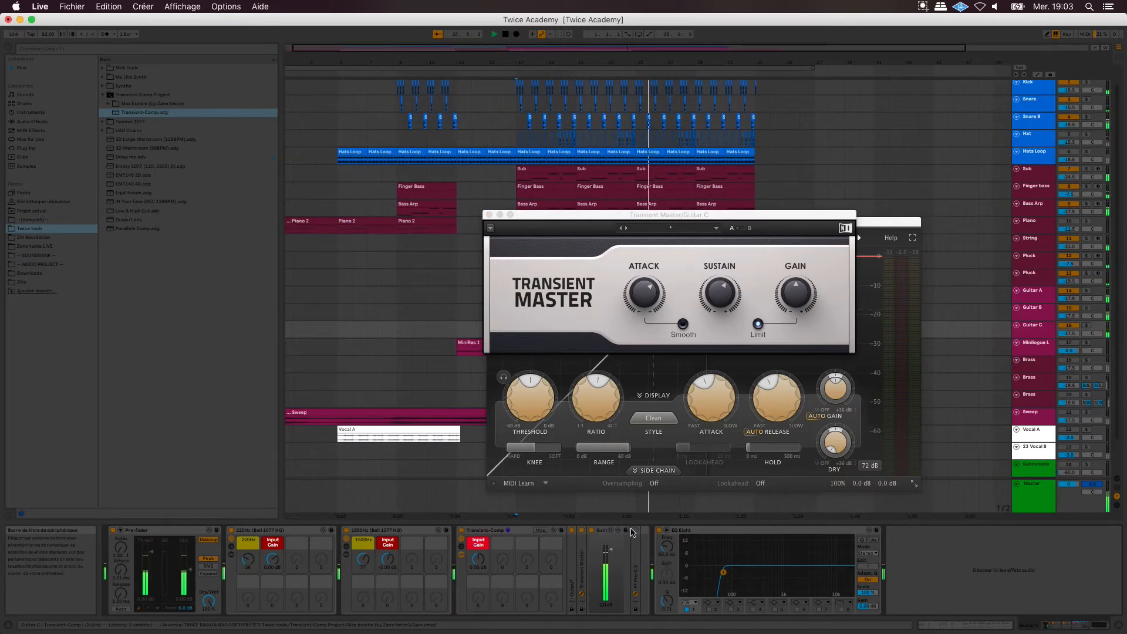
# Enable Pro-C 2 in Guitar C's Transient-Comp rack and close the Pro-C 2 and Transient Master windows.
pyautogui.click(636, 531)
pyautogui.click(890, 223)
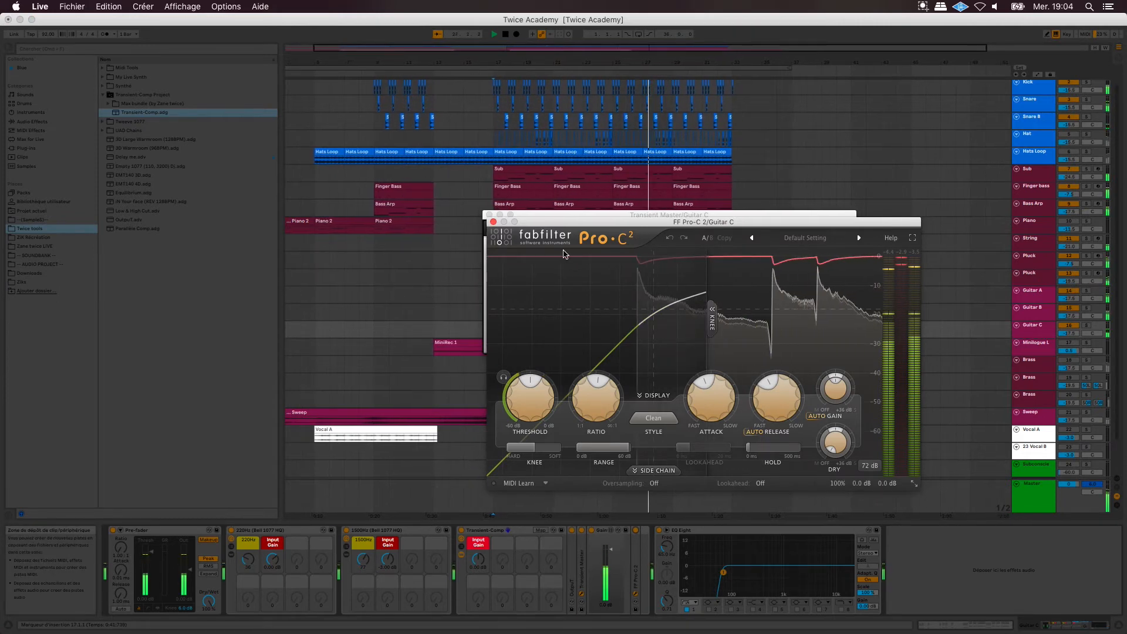
pyautogui.click(493, 222)
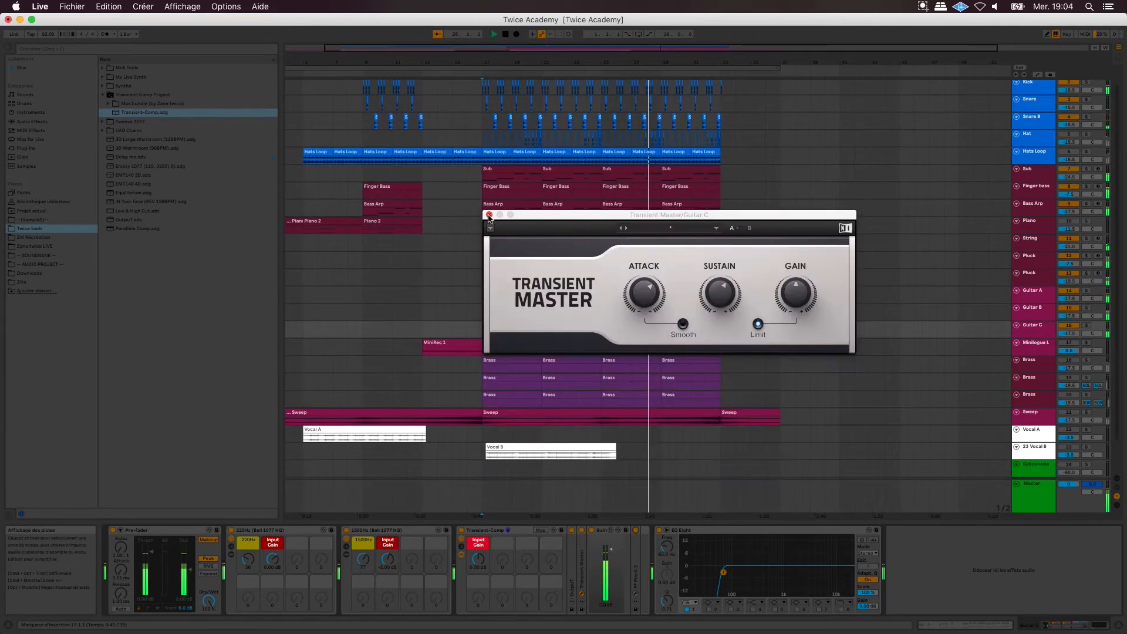
pyautogui.click(489, 215)
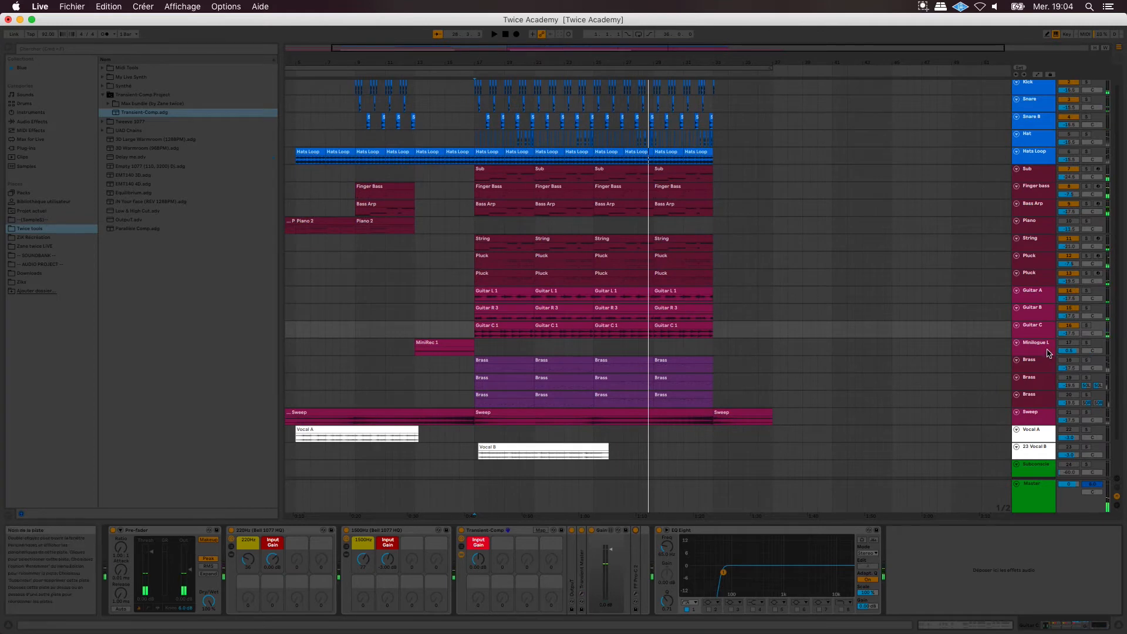
# Activate the first Brass track, play from bar 17, and insert the Transient-Comp.adg rack before its EQ Eight.
pyautogui.scroll(-2, 1049, 353)
pyautogui.click(1072, 327)
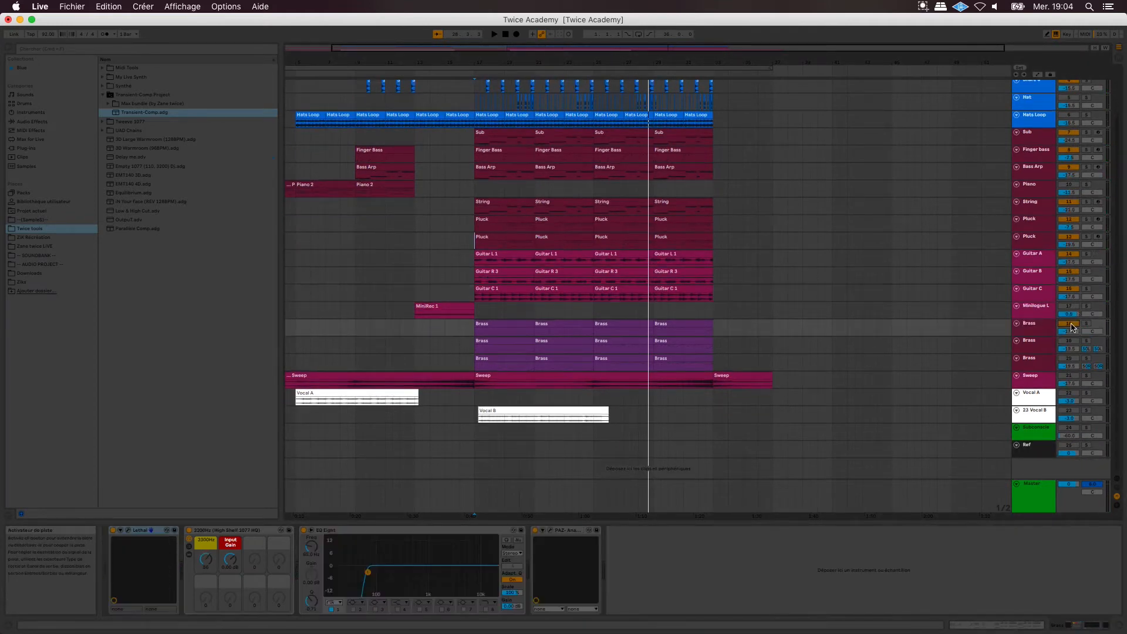
pyautogui.press('space')
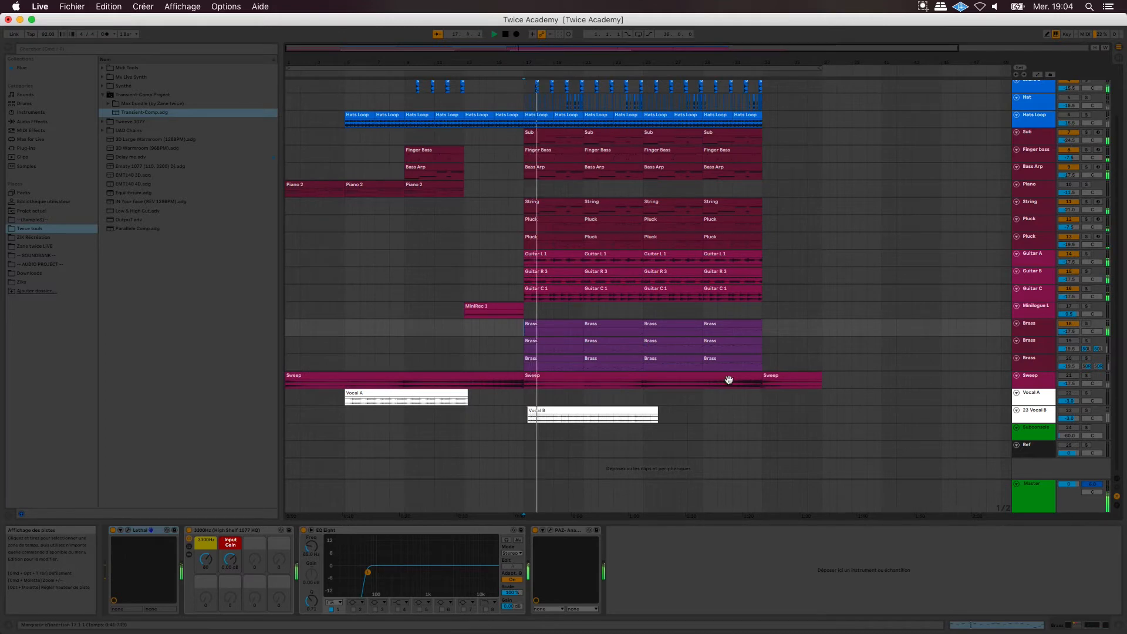
pyautogui.moveTo(132, 112); pyautogui.dragTo(302, 550)
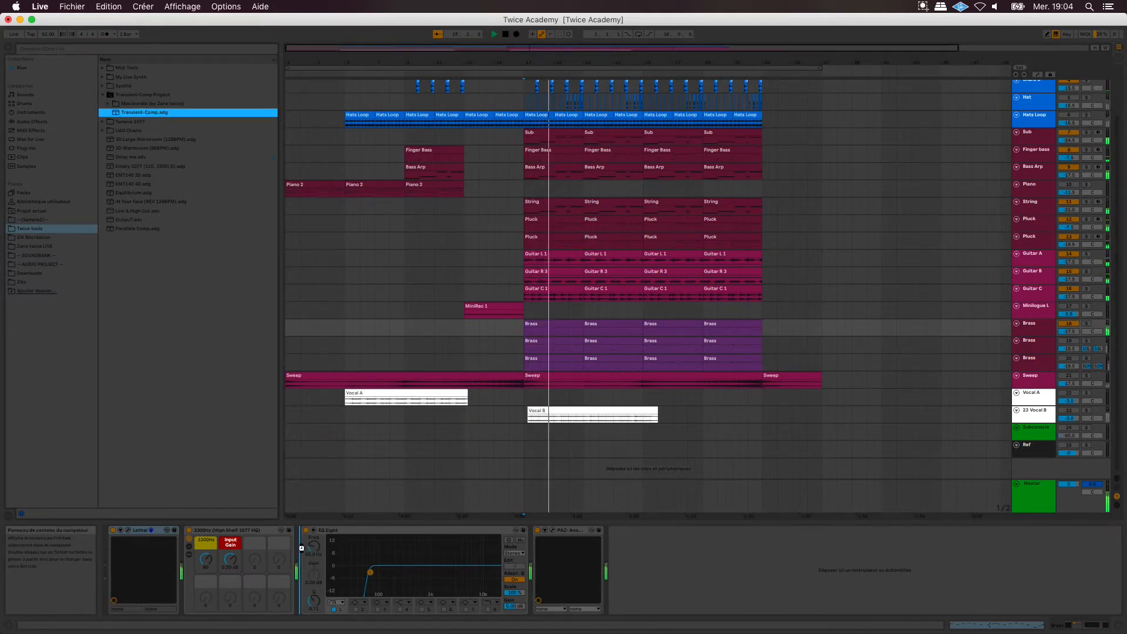
pyautogui.moveTo(302, 549); pyautogui.dragTo(303, 550)
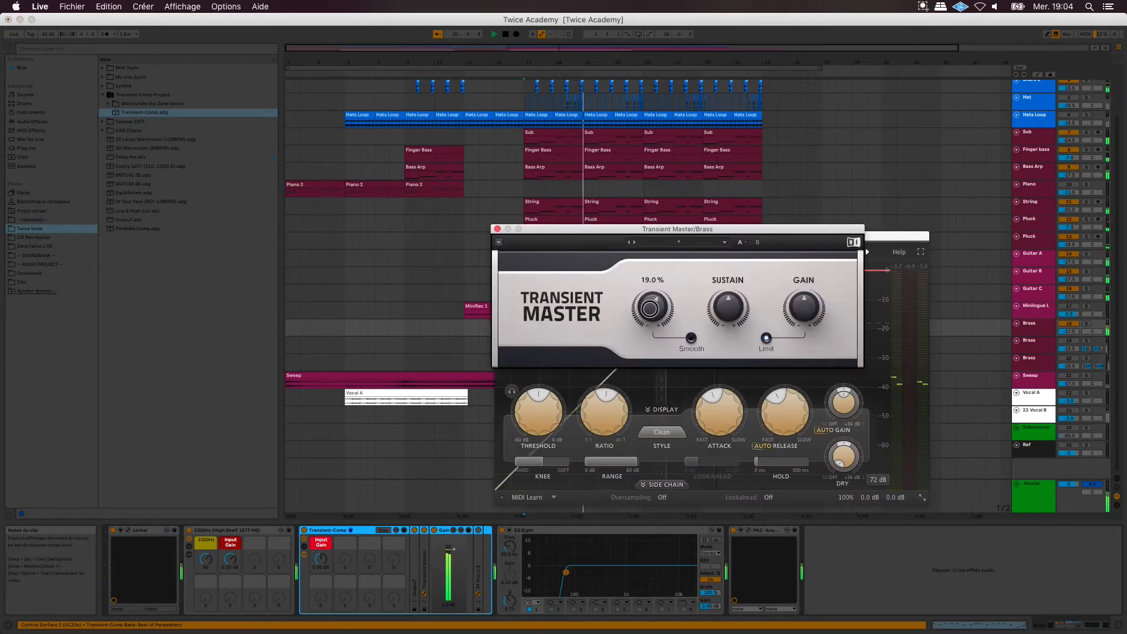
# Set Transient Master's Attack to 27% on the first Brass track and lower the Input Gain of its High Shelf rack.
pyautogui.moveTo(650, 309); pyautogui.dragTo(650, 309)
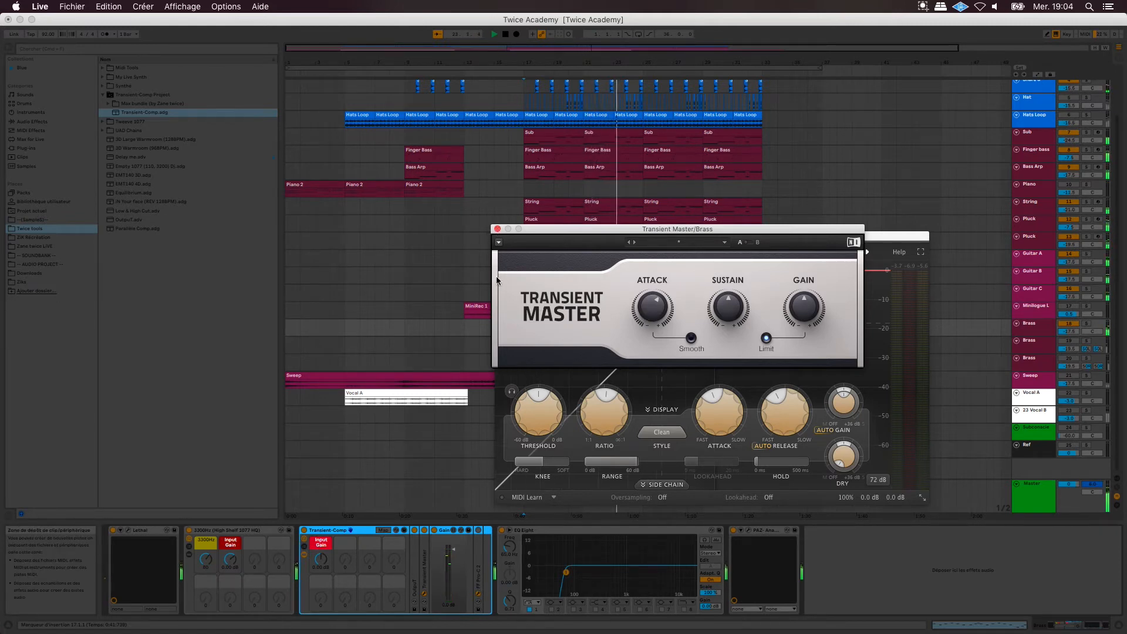
pyautogui.press('space')
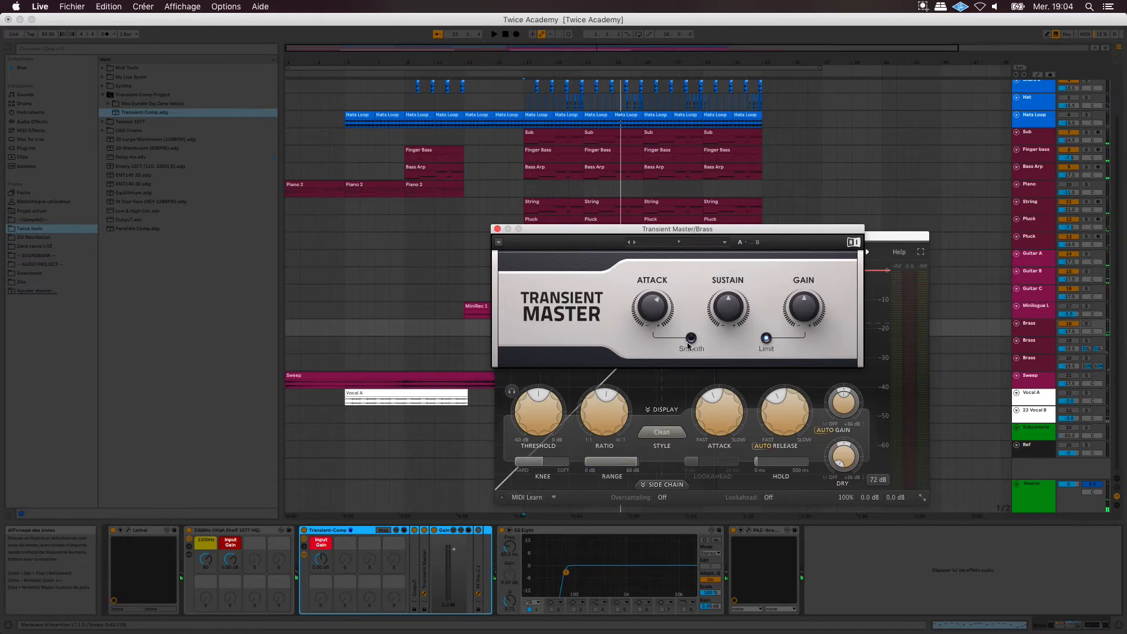
pyautogui.click(229, 571)
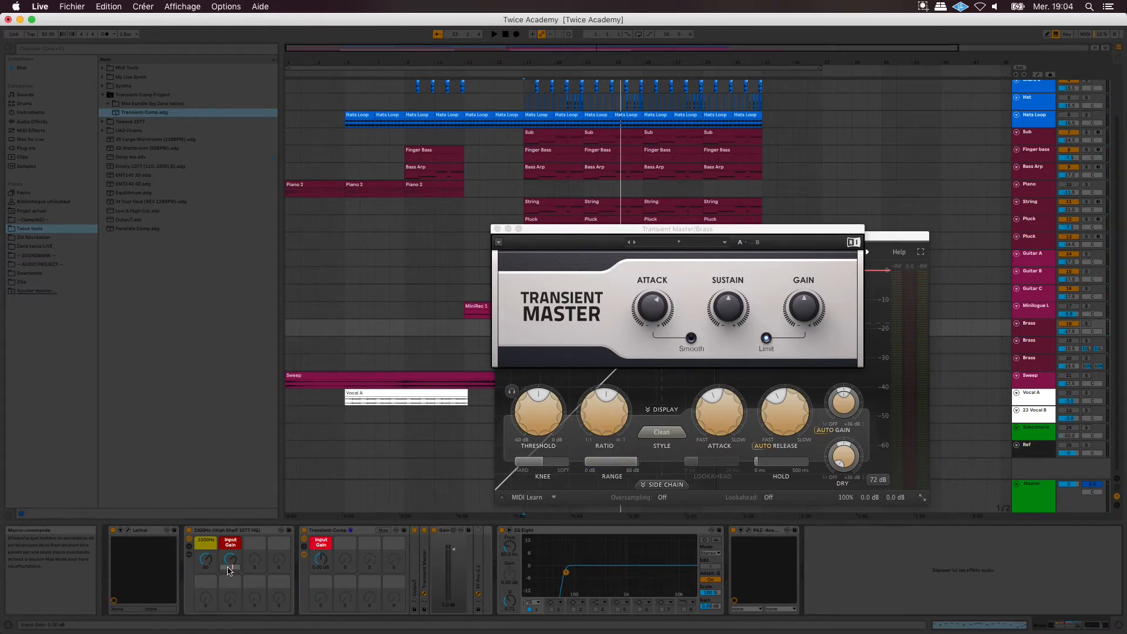
pyautogui.press('space')
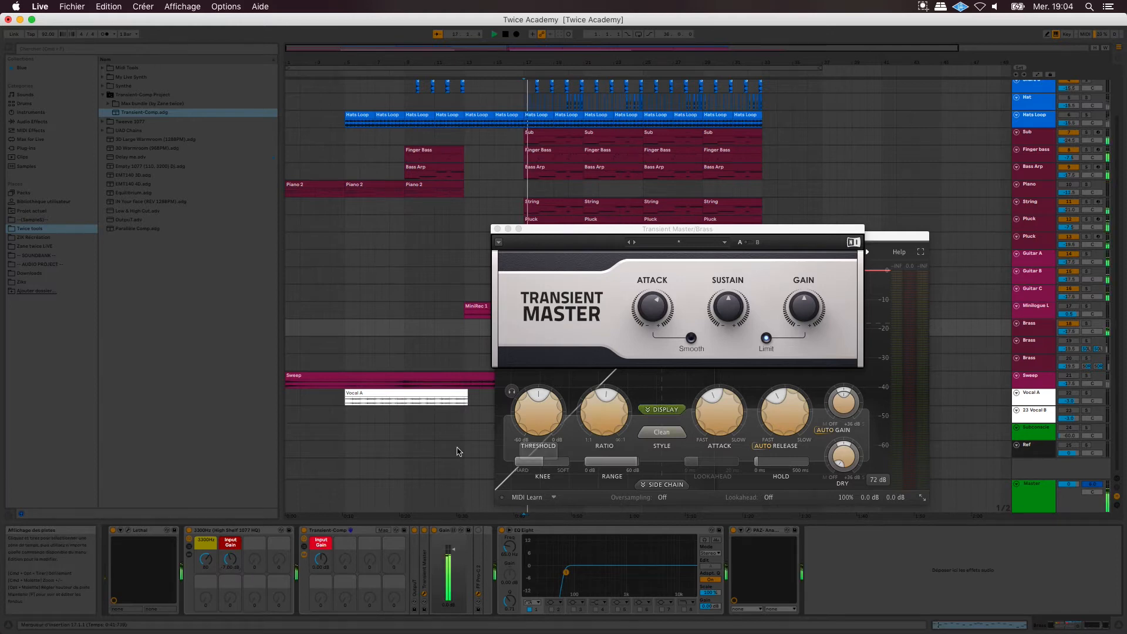
pyautogui.moveTo(660, 311)
pyautogui.moveTo(660, 311); pyautogui.dragTo(659, 306)
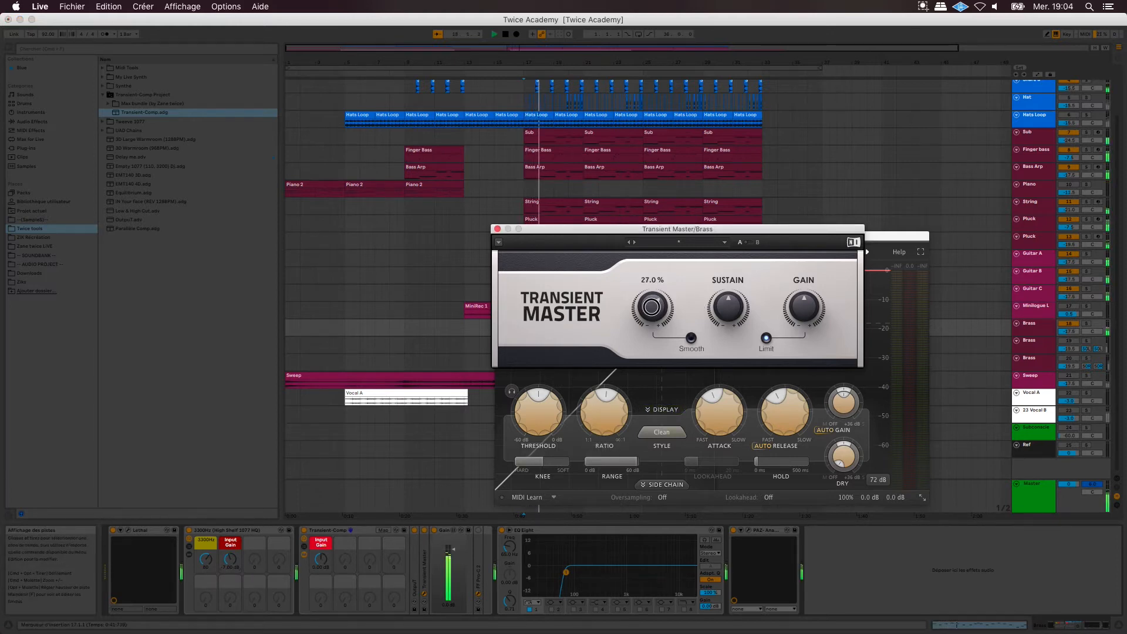
# Enable Pro-C 2 on the first Brass track, lower its Threshold below -18 dB, and close both plug-in windows.
pyautogui.click(478, 530)
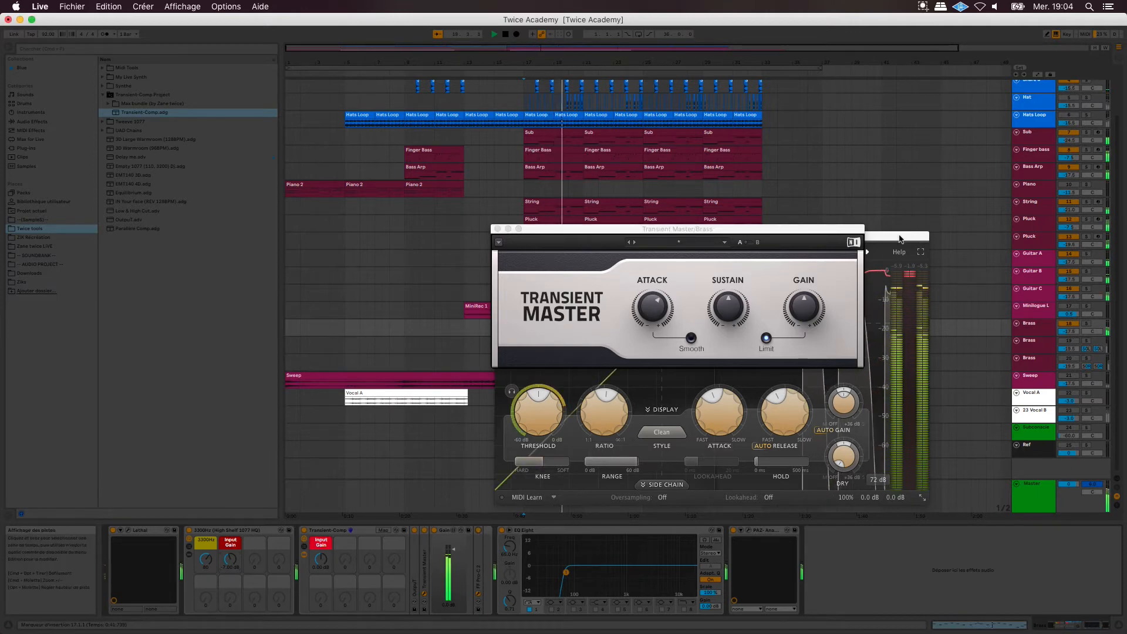
pyautogui.click(897, 237)
pyautogui.moveTo(545, 396)
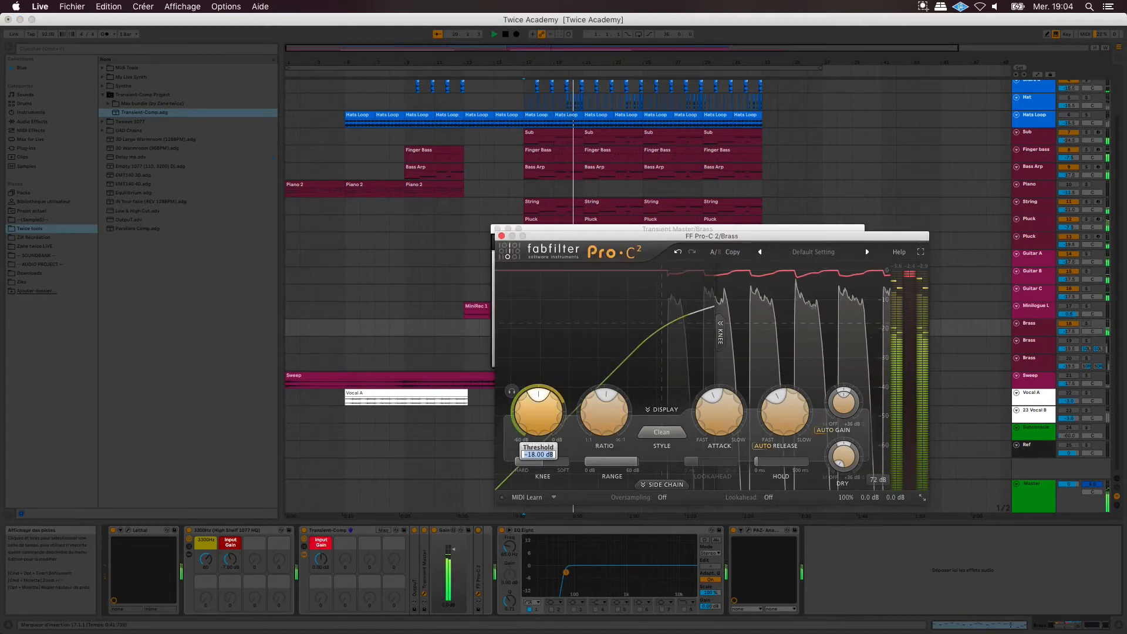
pyautogui.scroll(-4, 545, 397)
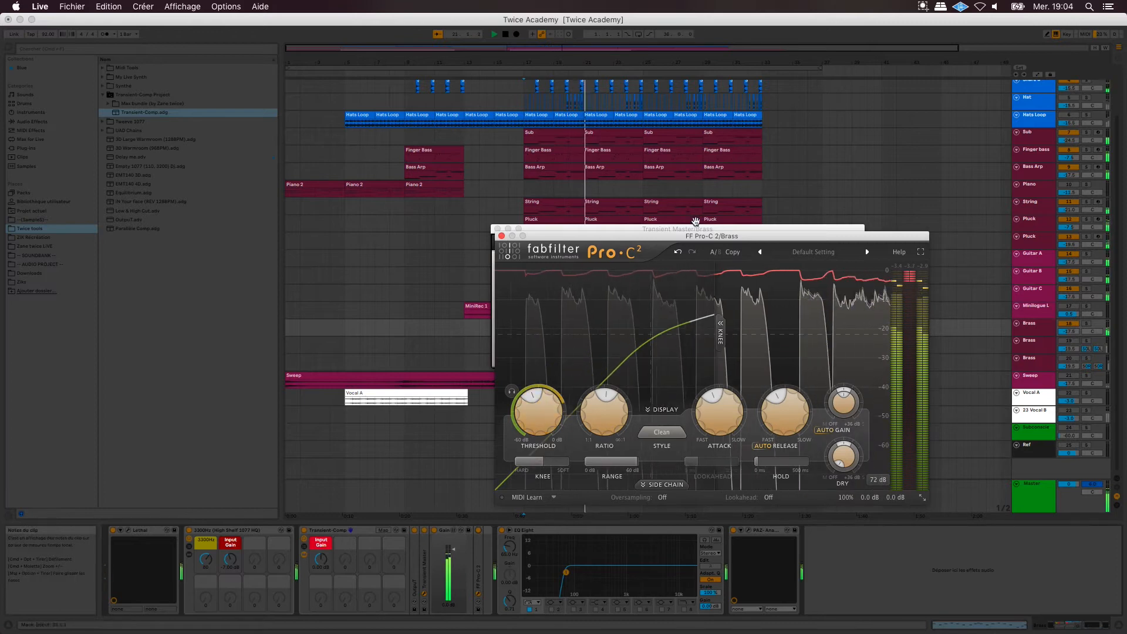
pyautogui.click(501, 235)
pyautogui.click(497, 228)
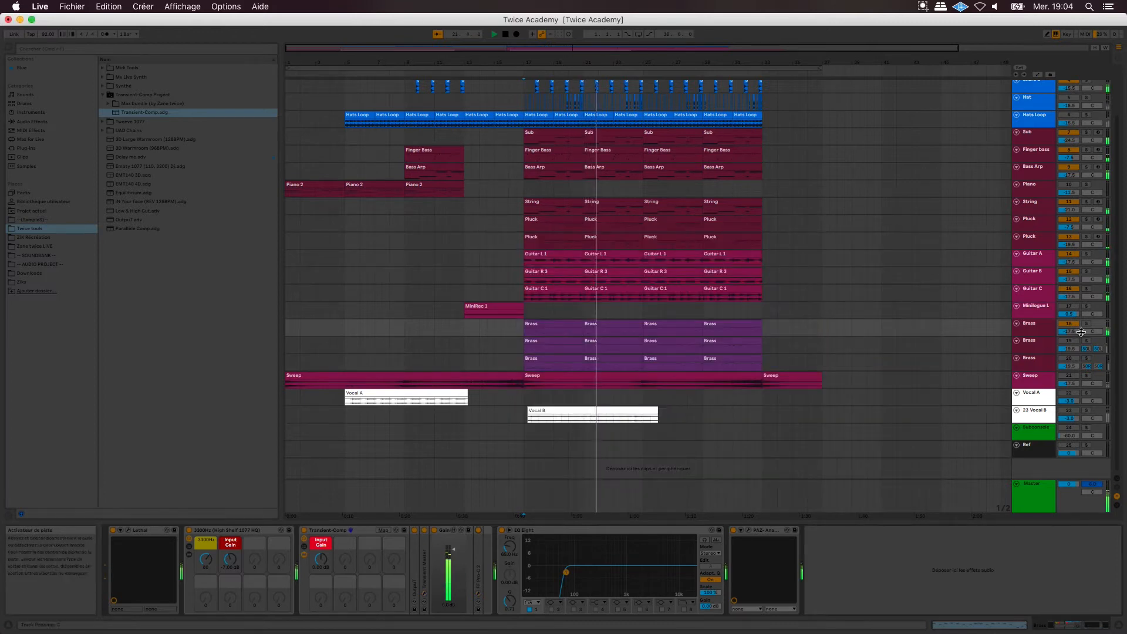
# Adjust the first Brass track's volume and audition the mix again from bar 17.
pyautogui.press('space')
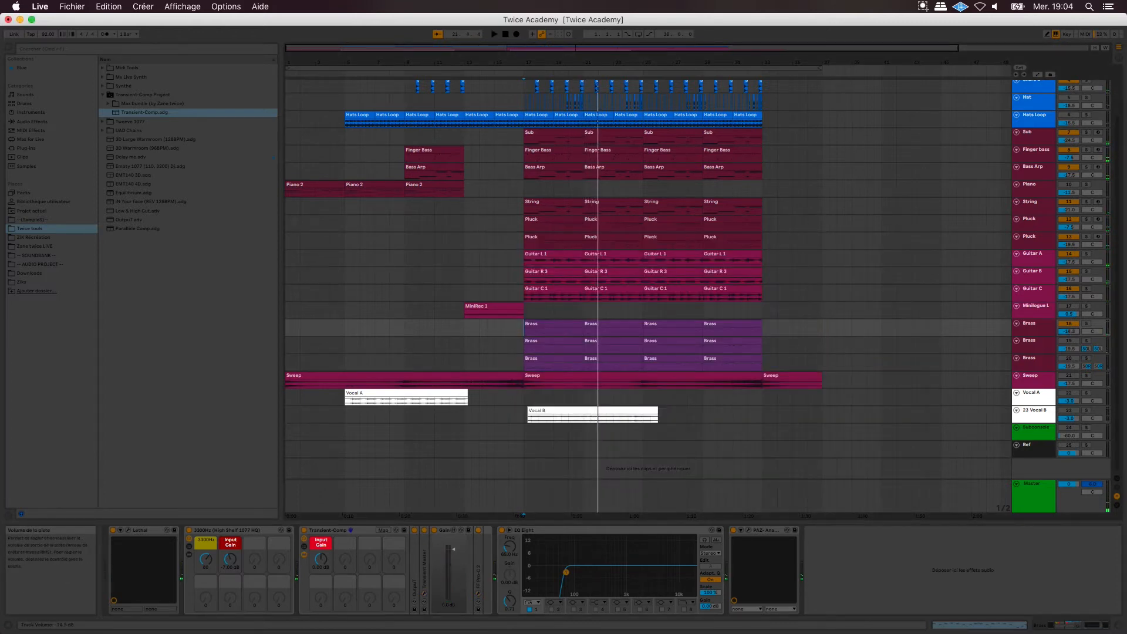
pyautogui.press('space')
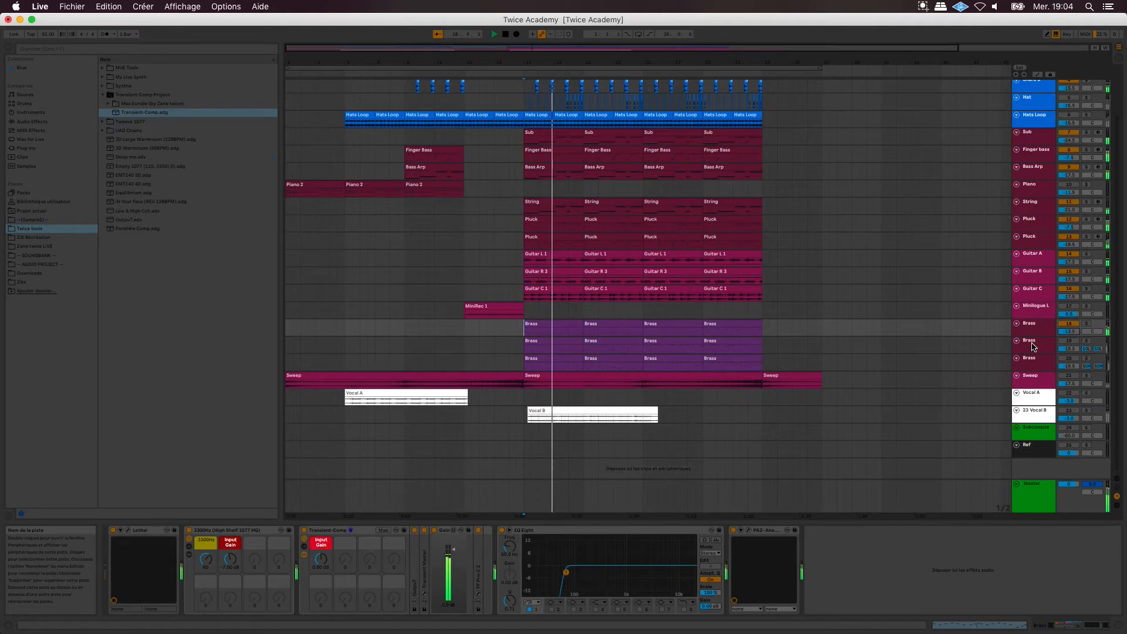
pyautogui.press('space')
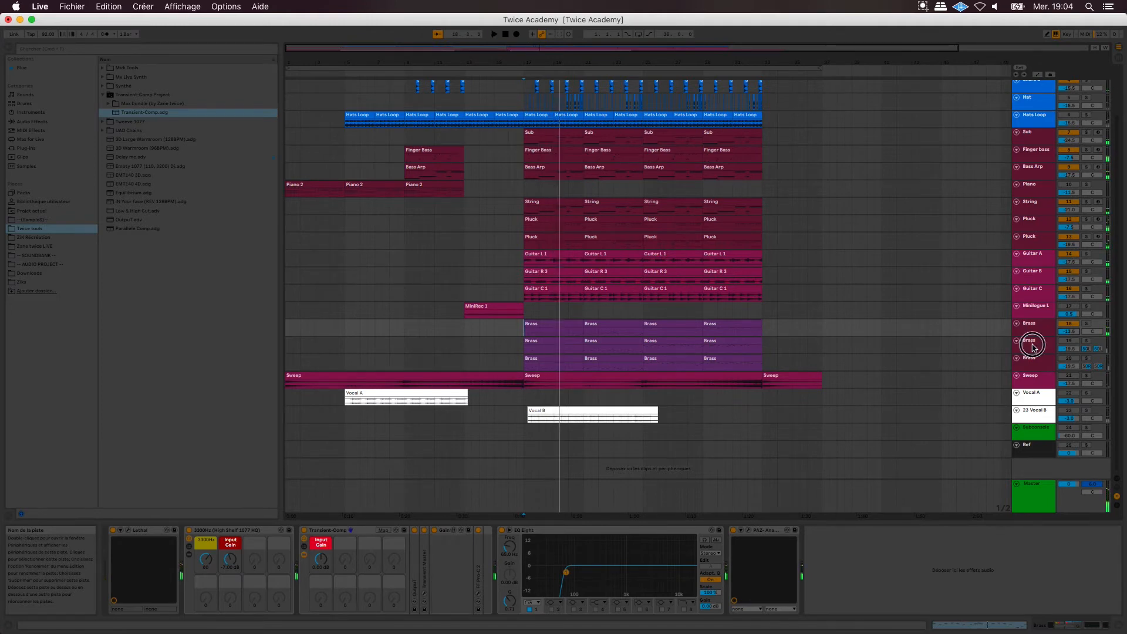
# Copy the first Brass track's Transient-Comp rack to the second Brass track before its EQ Eight and lower the copy's Input Gain.
pyautogui.click(1032, 345)
pyautogui.click(1030, 324)
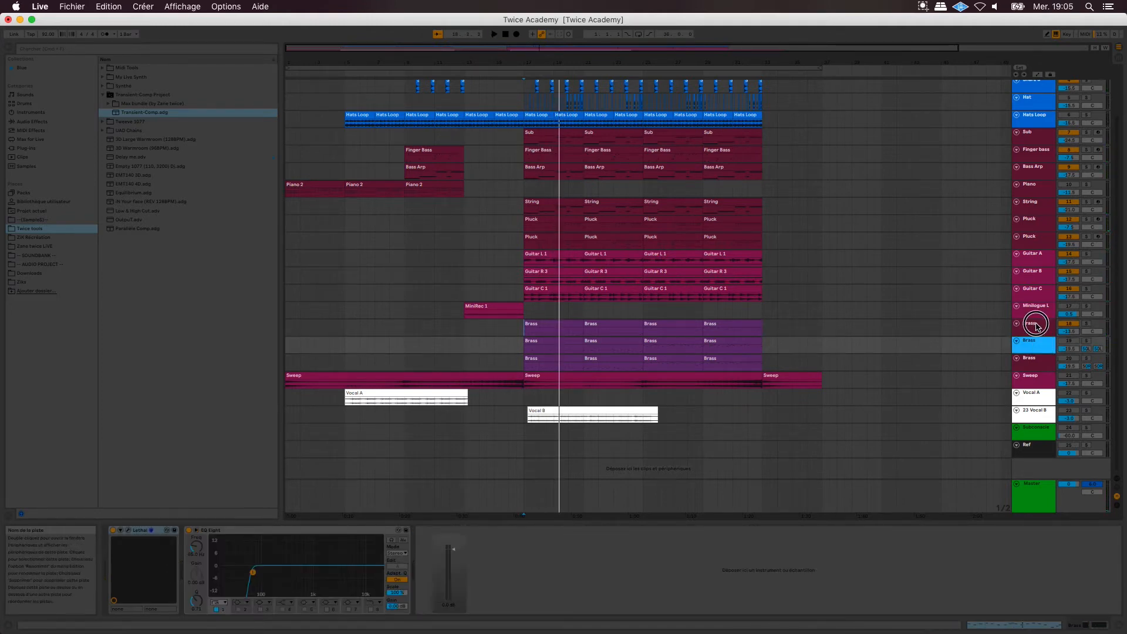
pyautogui.click(322, 532)
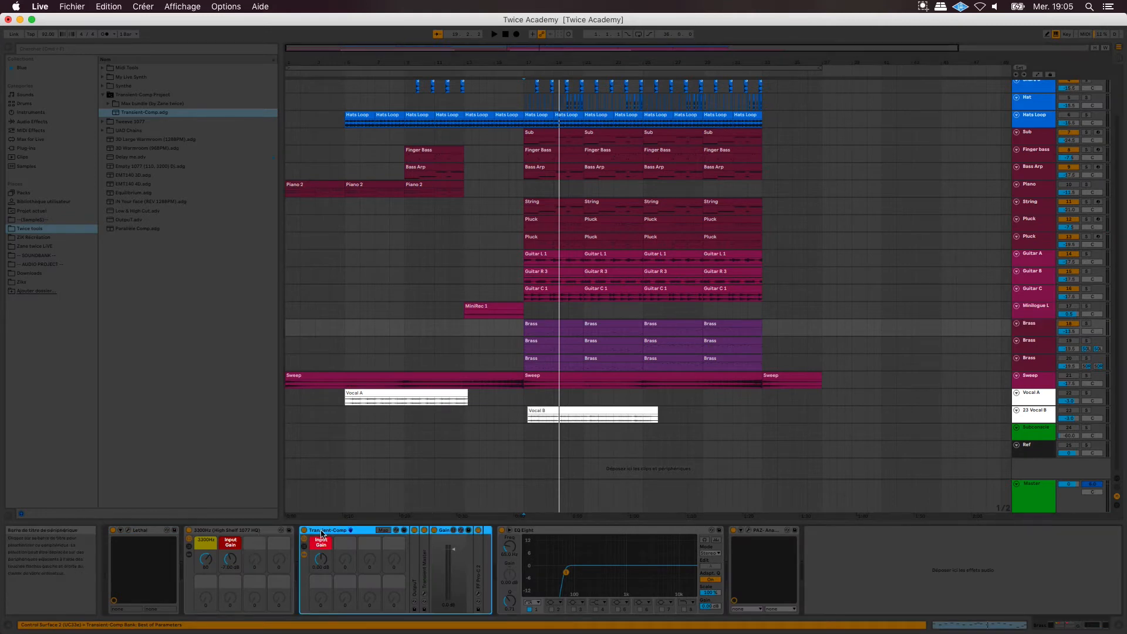
pyautogui.moveTo(615, 341); pyautogui.dragTo(604, 351)
pyautogui.moveTo(297, 492); pyautogui.dragTo(201, 571)
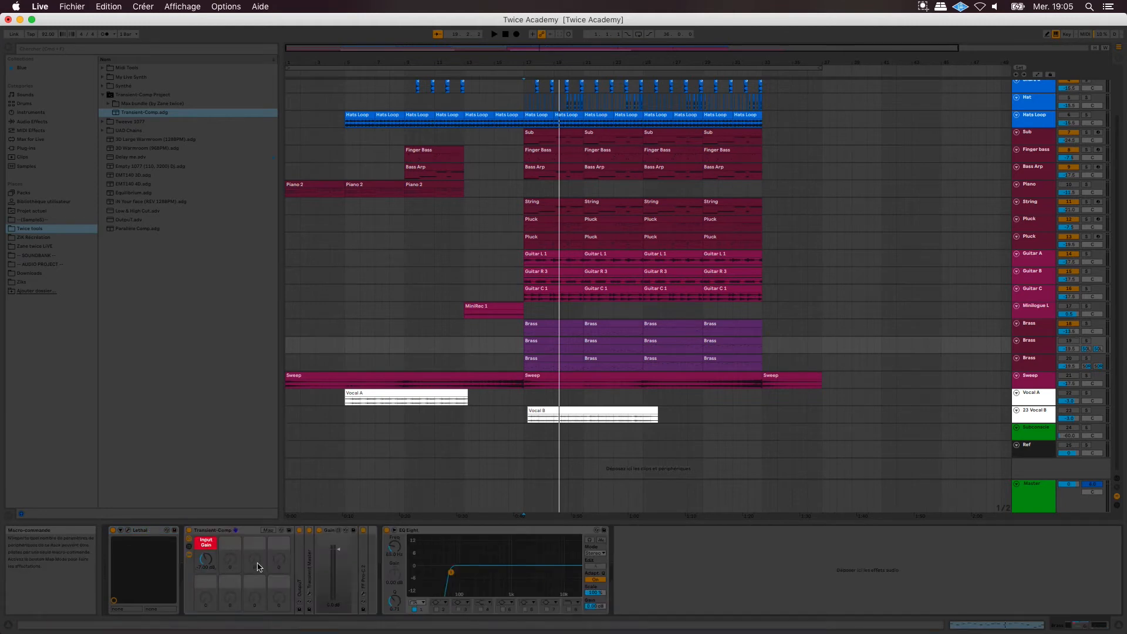
# Copy the second Brass track's Transient-Comp rack to the third Brass track before its EQ Eight, and activate both tracks.
pyautogui.click(247, 532)
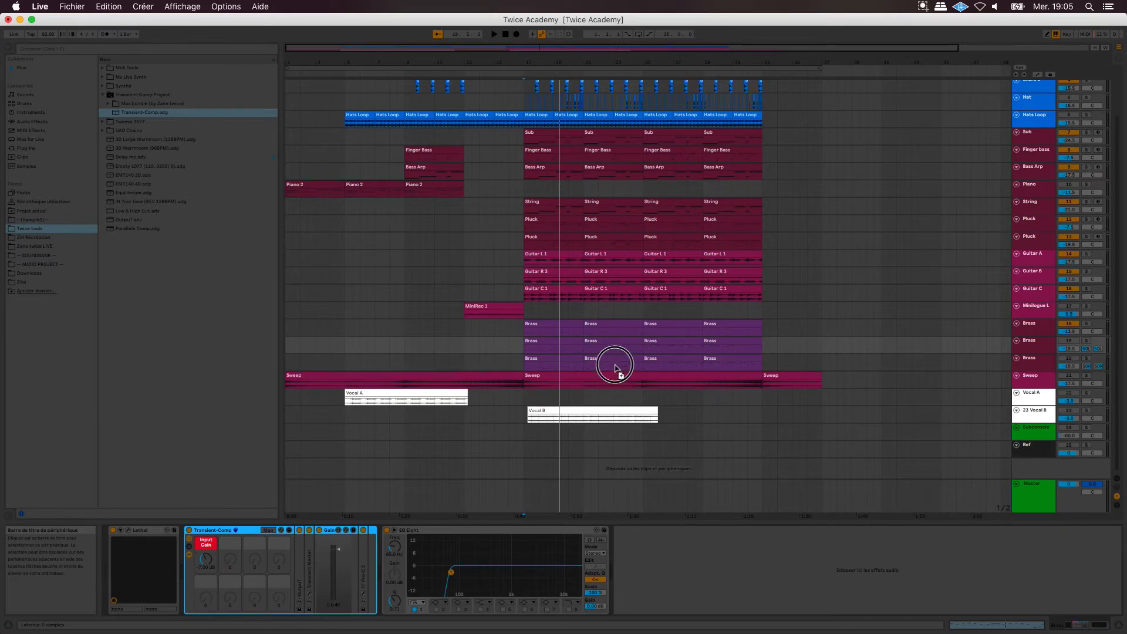
pyautogui.press('Delete')
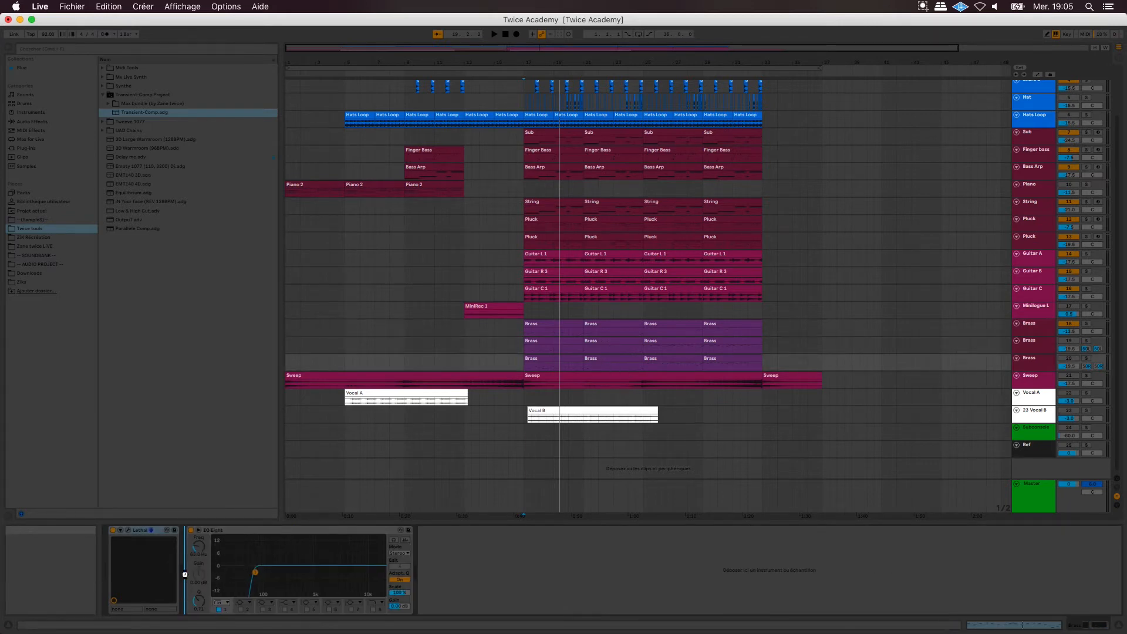
pyautogui.moveTo(185, 574); pyautogui.dragTo(185, 577)
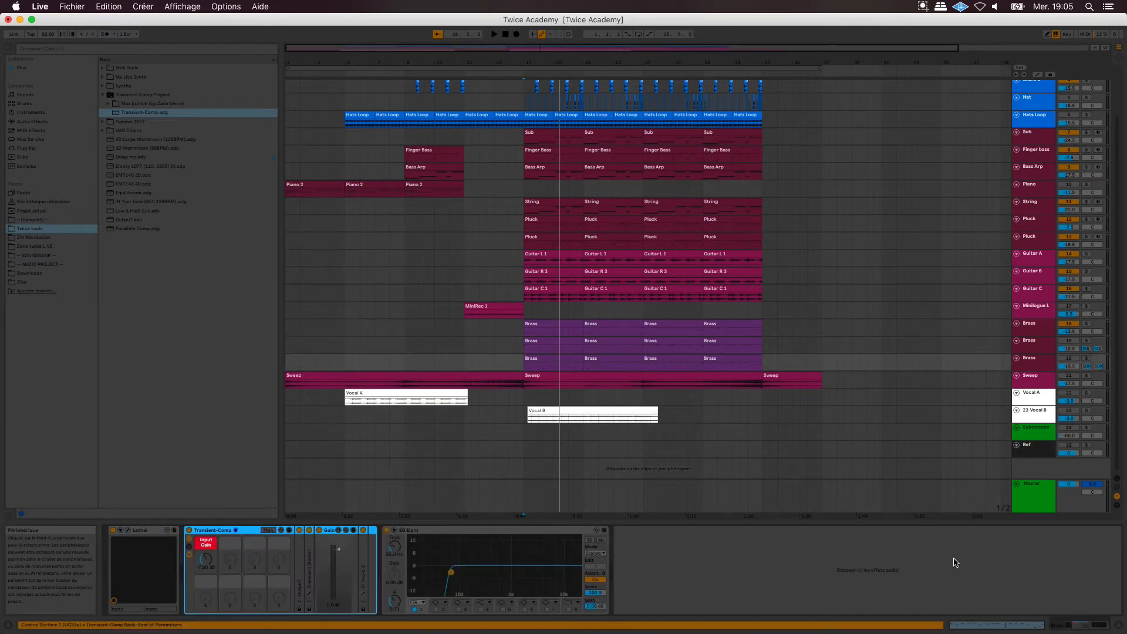
pyautogui.click(1067, 341)
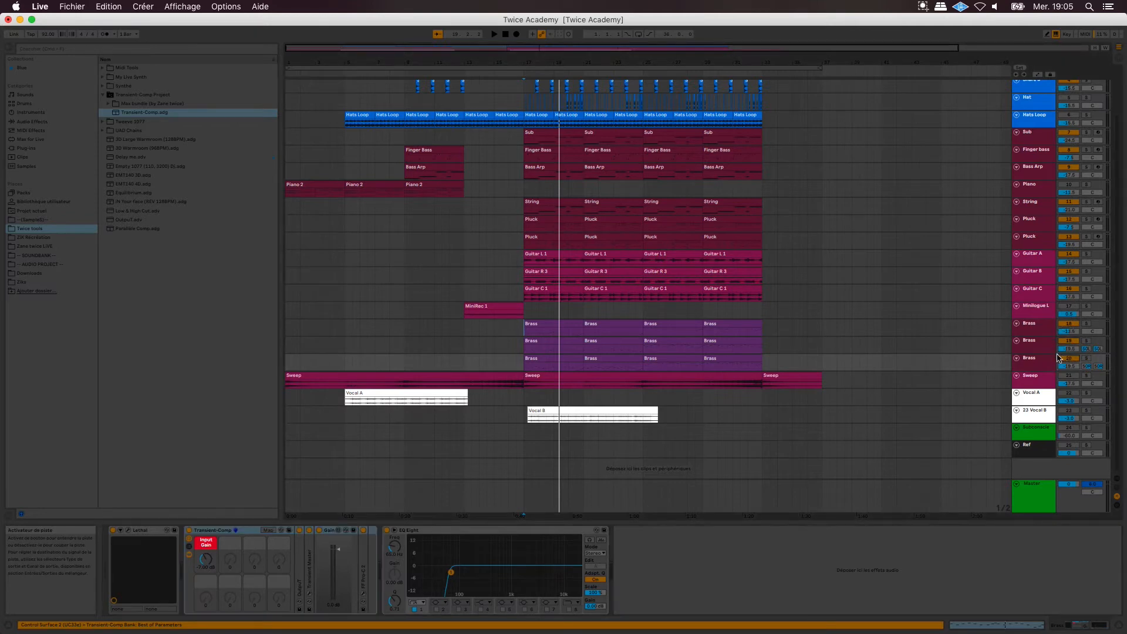
# Adjust the track volume of the two lower Brass tracks together and play back the section.
pyautogui.click(1045, 343)
pyautogui.keyDown('shift'); pyautogui.click(1048, 362); pyautogui.keyUp('shift')
pyautogui.moveTo(1069, 365); pyautogui.dragTo(1069, 364)
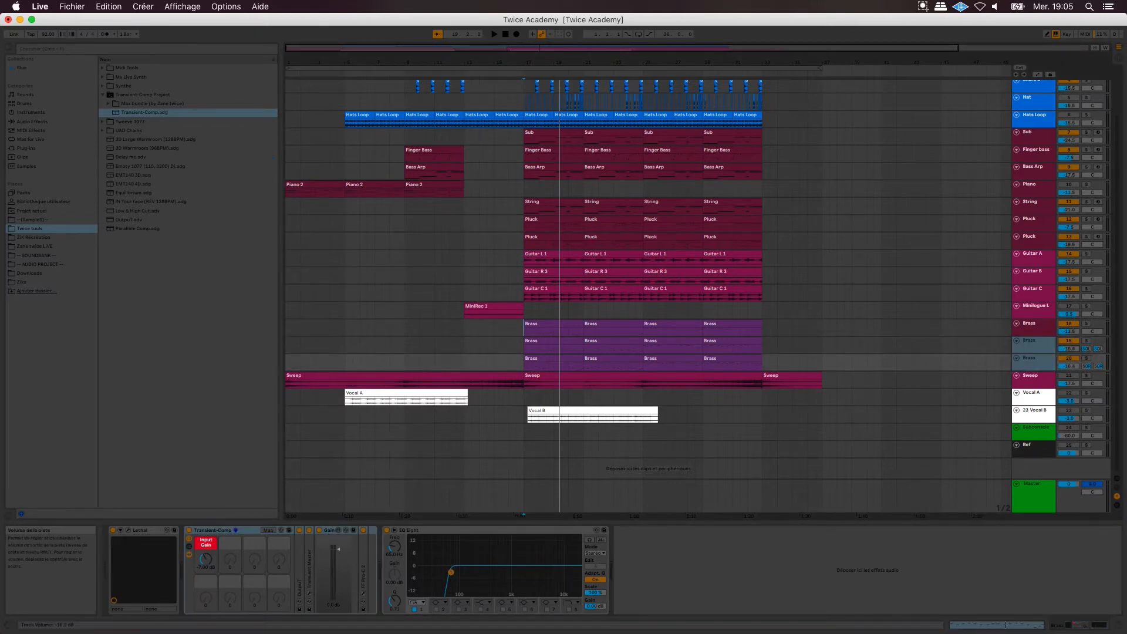
pyautogui.press('space')
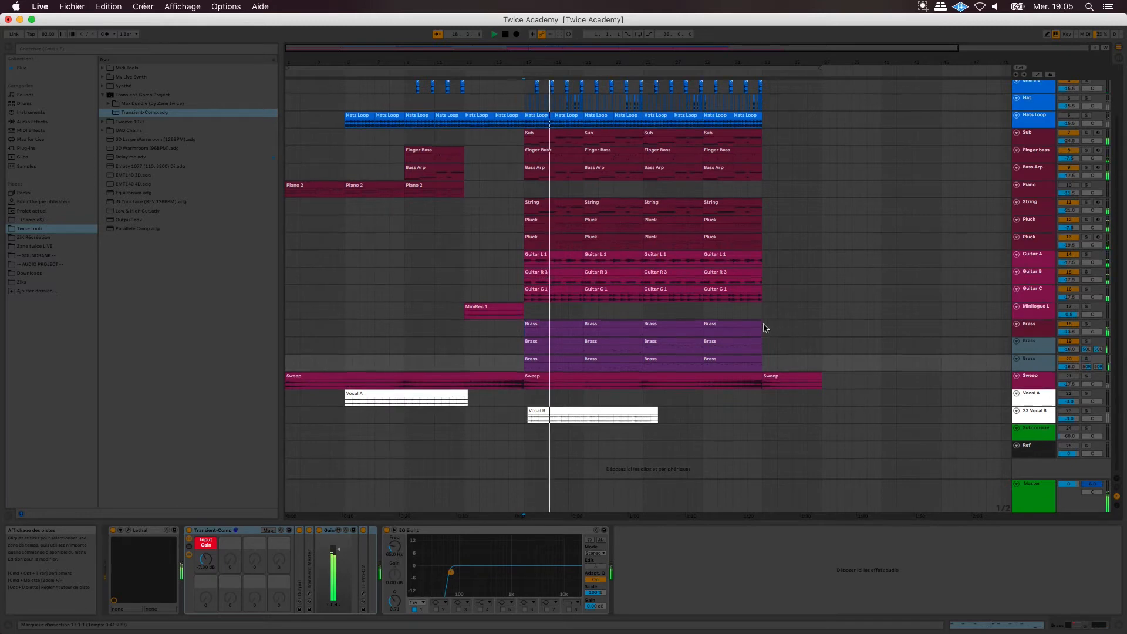
# Add the Transient-Comp rack before the EQ Eight on the Piano track and turn the Grand Piano's Reverb macro fully down.
pyautogui.scroll(3, 763, 327)
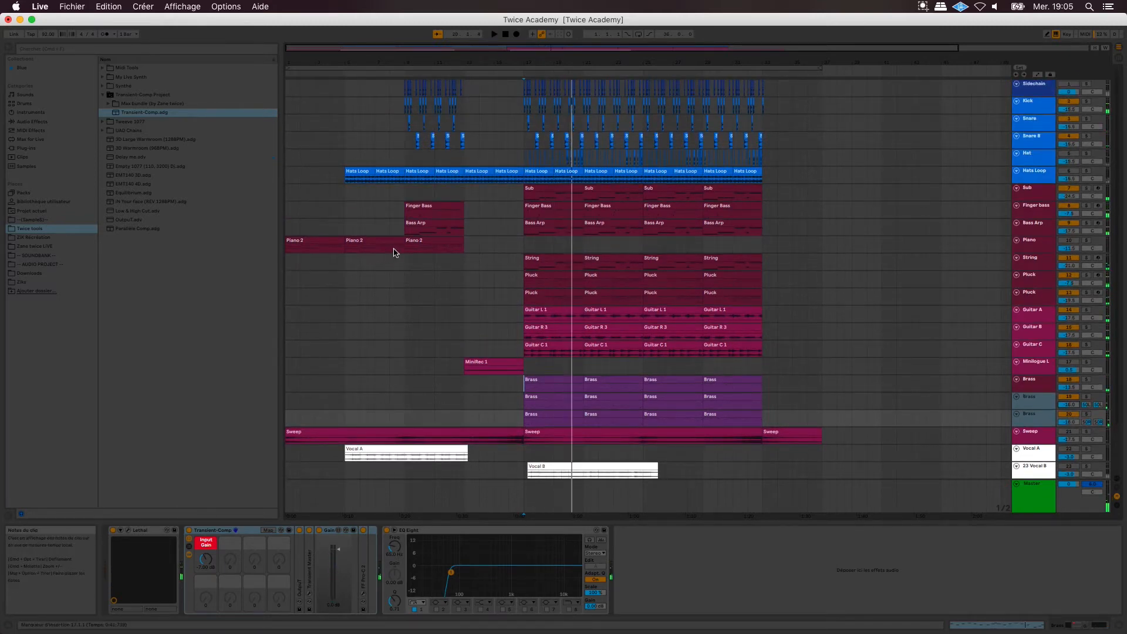
pyautogui.click(418, 251)
pyautogui.press('space')
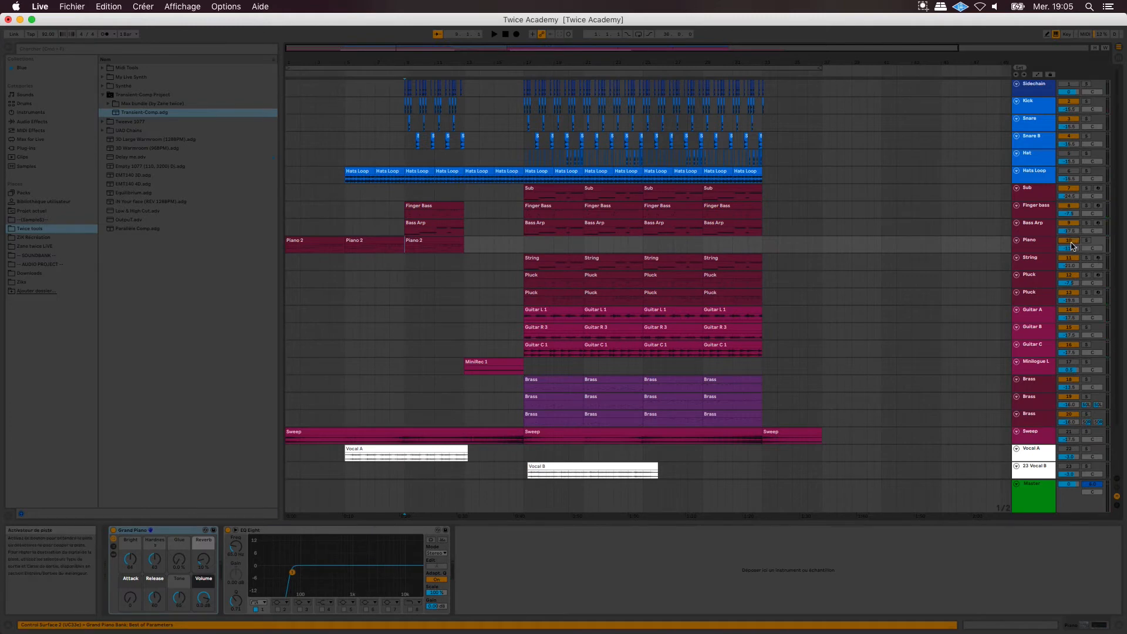
pyautogui.press('space')
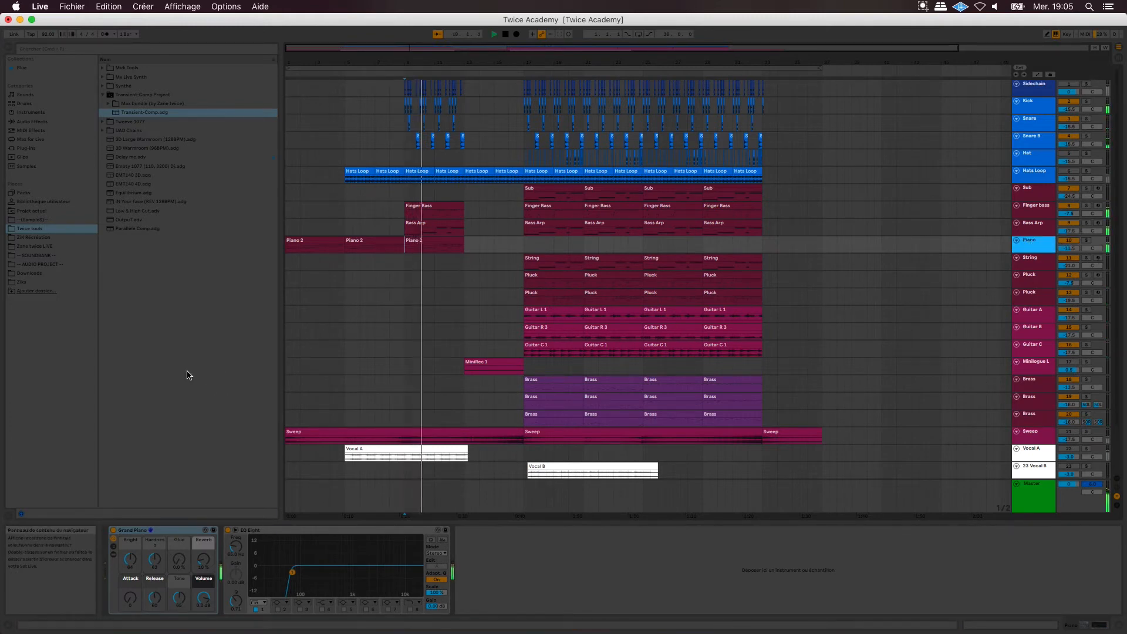
pyautogui.moveTo(141, 112); pyautogui.dragTo(206, 567)
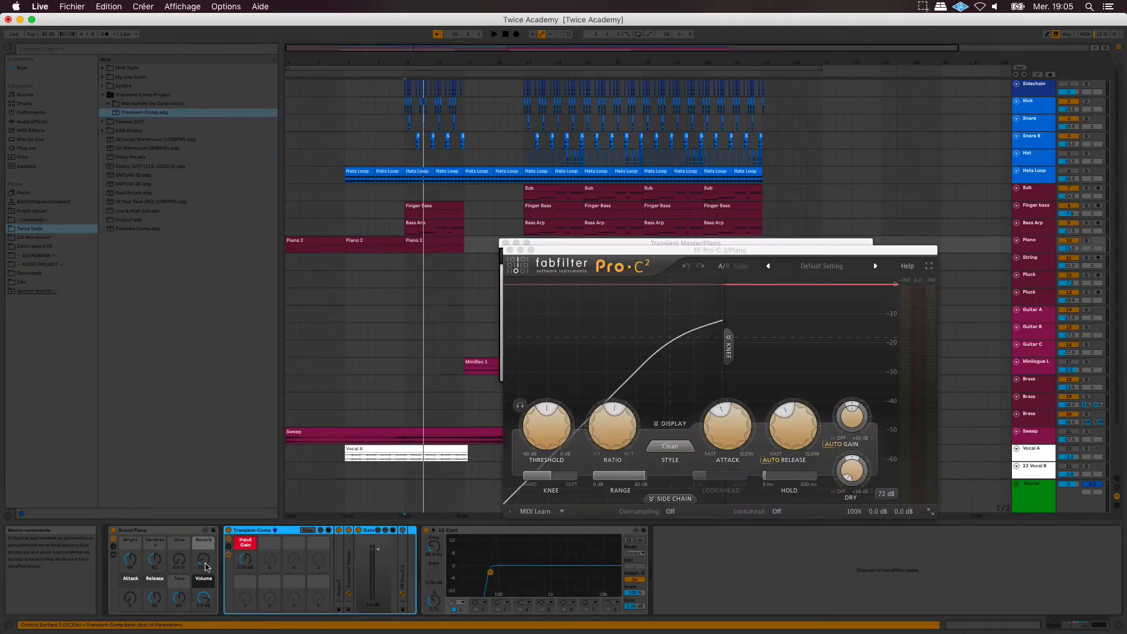
pyautogui.click(205, 561)
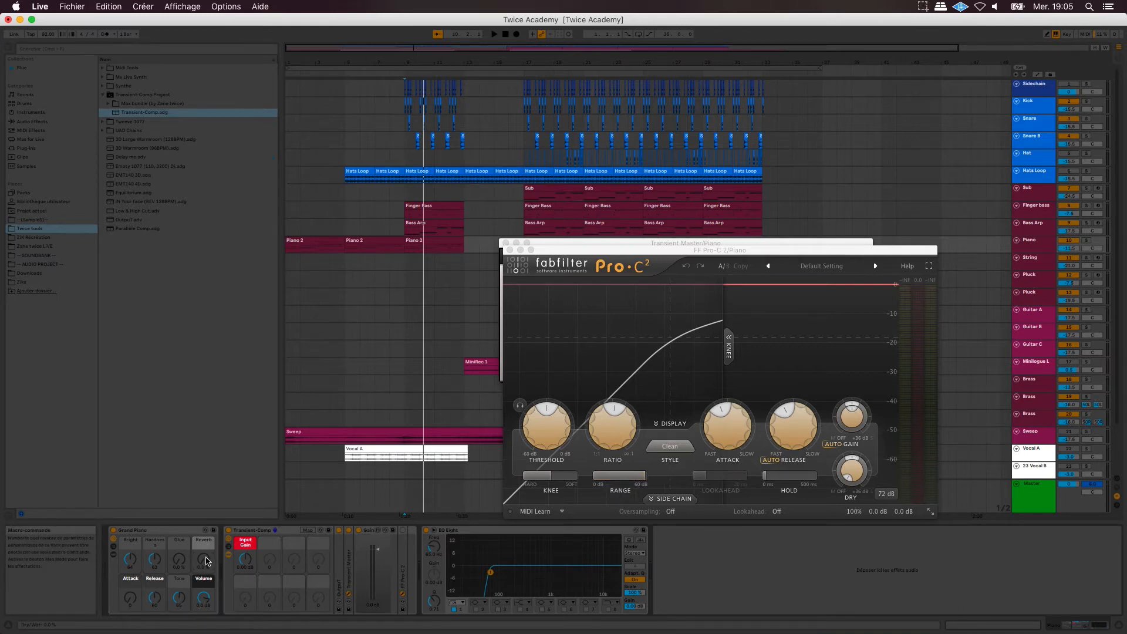
# Set the Piano's Transient Master Attack to 33 %, audition the passage and close both plug-in windows.
pyautogui.click(685, 245)
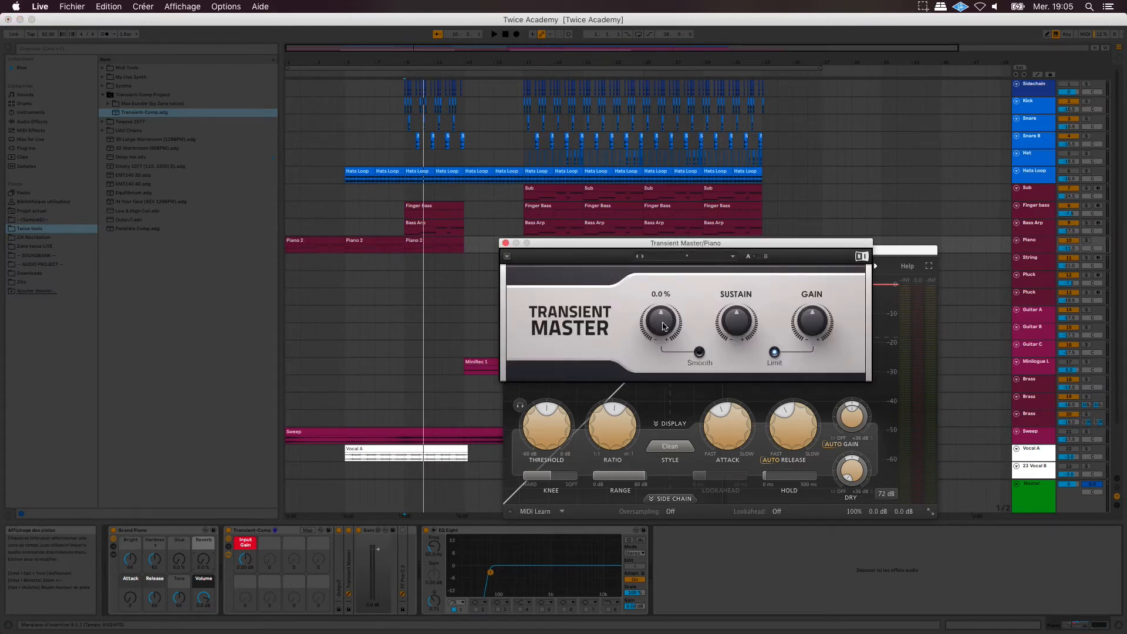
pyautogui.press('space')
pyautogui.moveTo(663, 322); pyautogui.dragTo(663, 322)
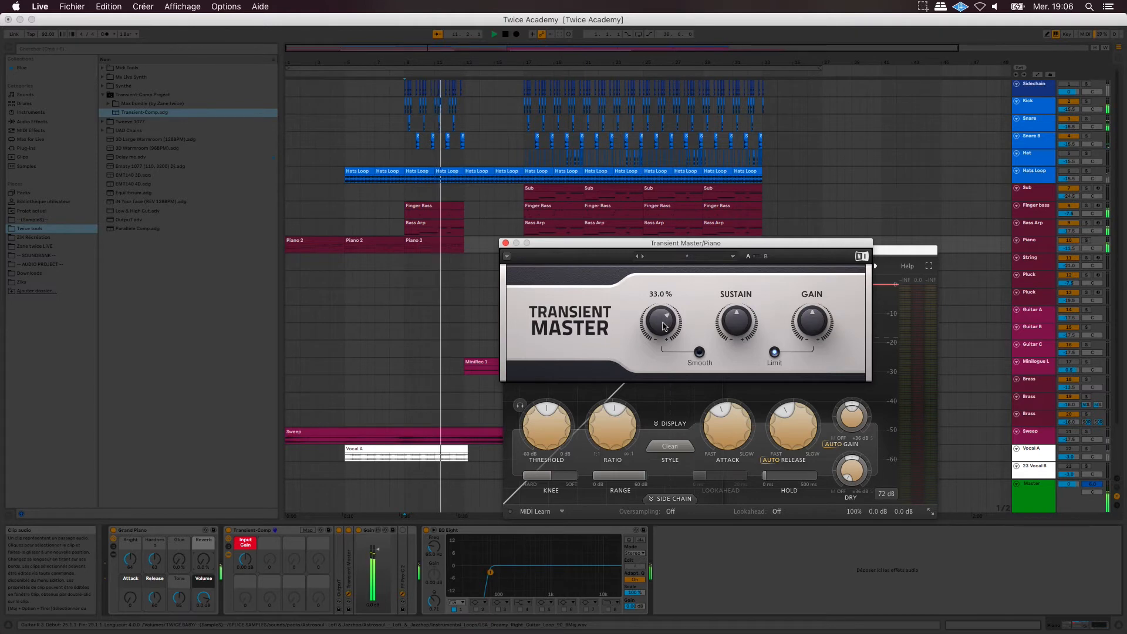
pyautogui.click(505, 243)
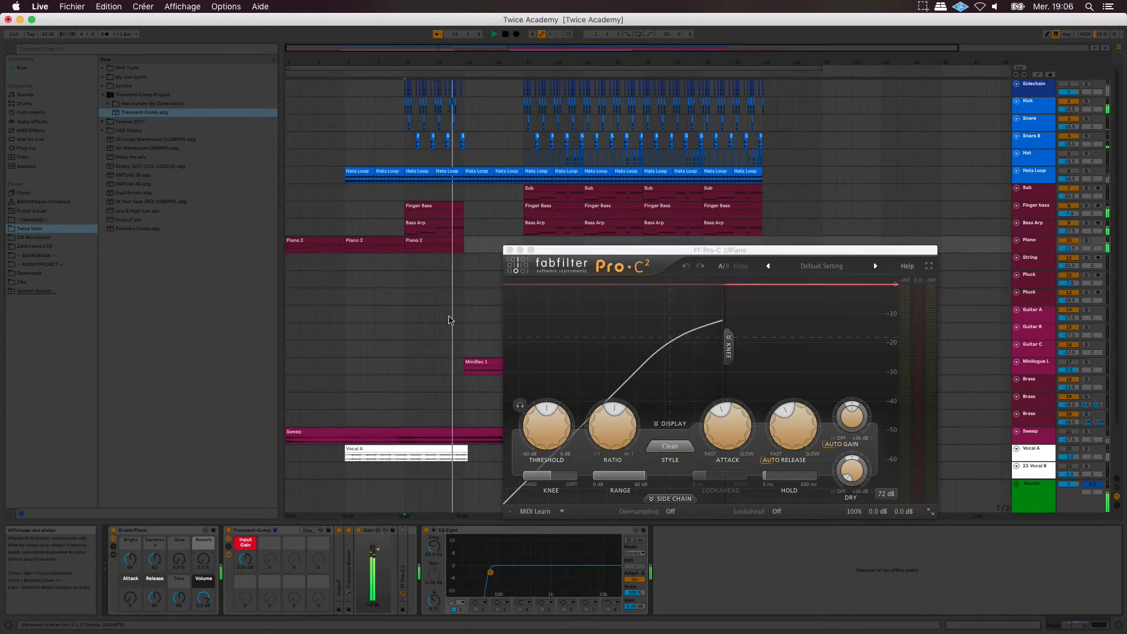
pyautogui.press('space')
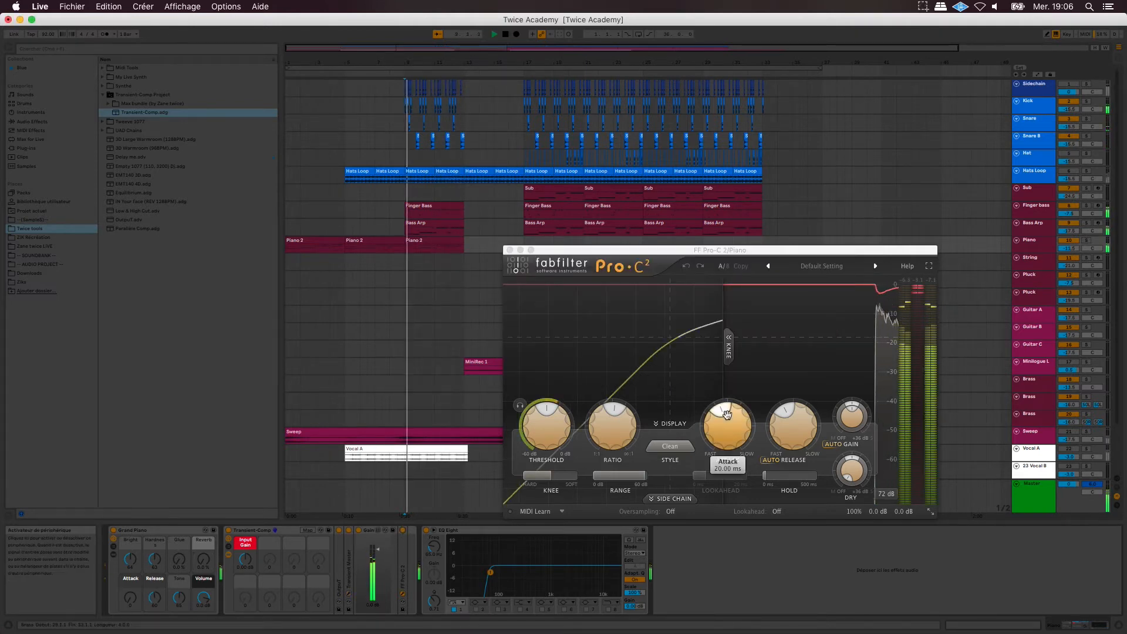
pyautogui.moveTo(725, 413)
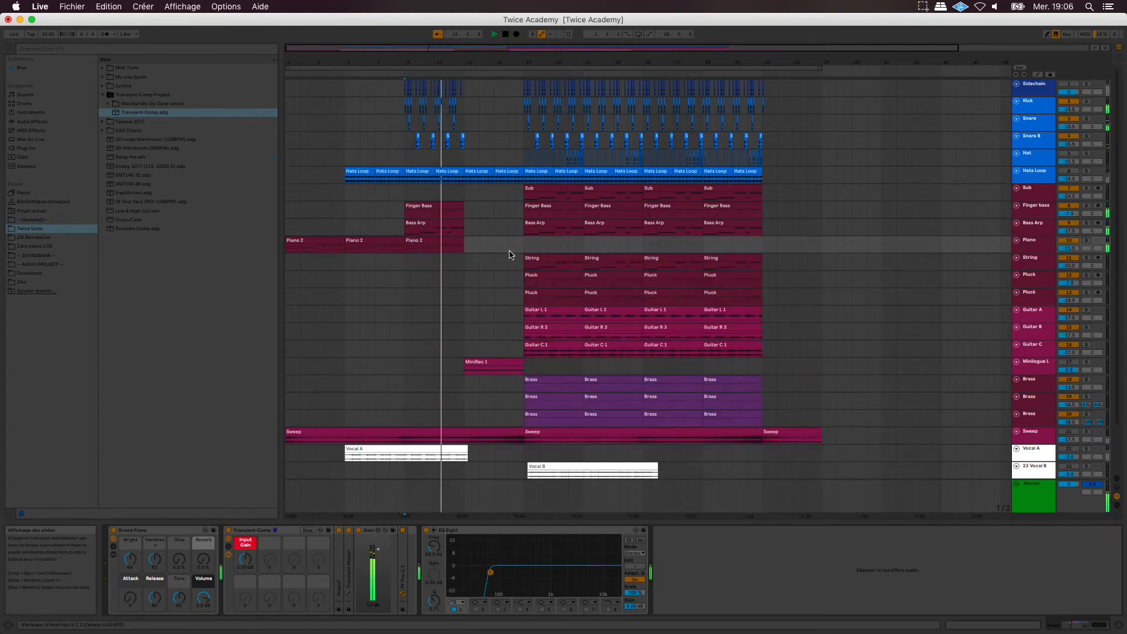
pyautogui.click(510, 250)
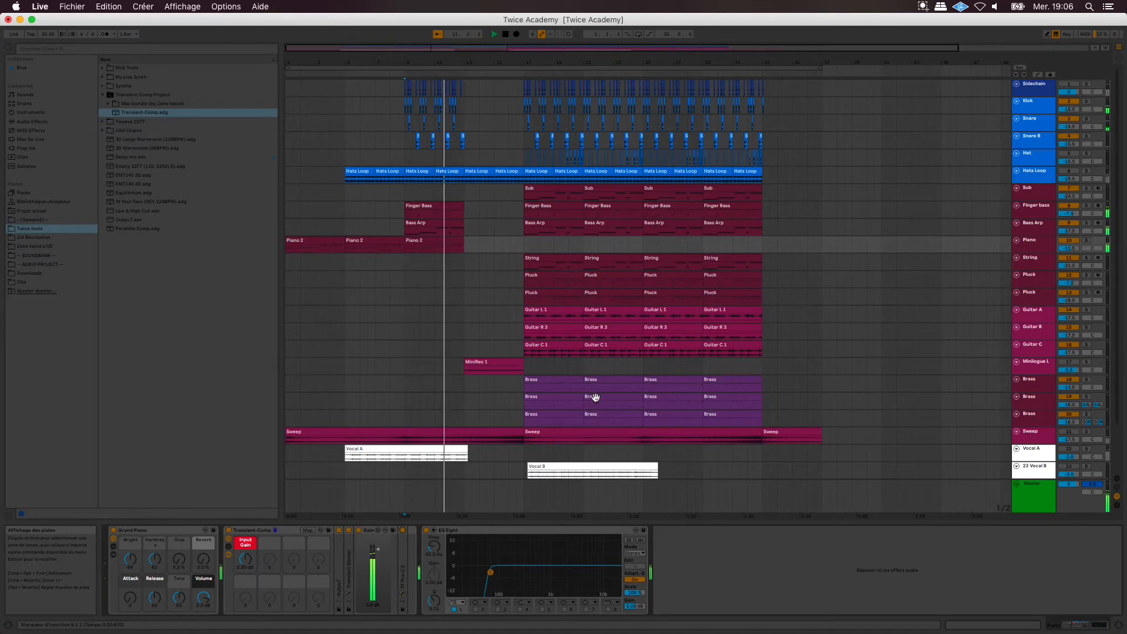
# Play the Minilogue Lead from its clip start and insert the Transient-Comp rack before its EQ Eight.
pyautogui.click(467, 371)
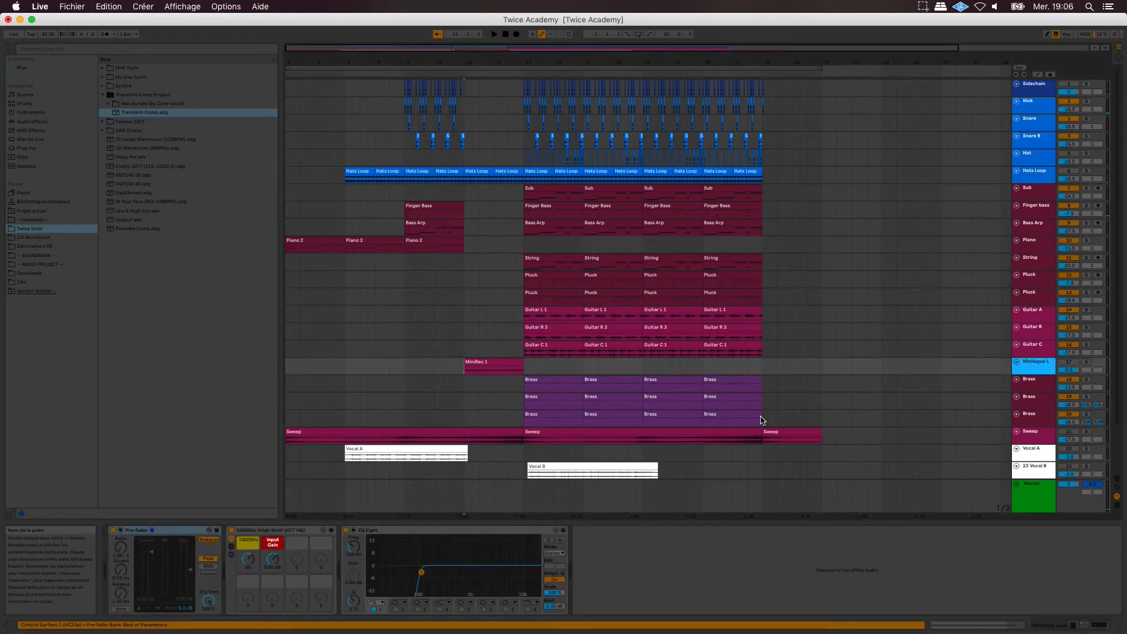
pyautogui.press('space')
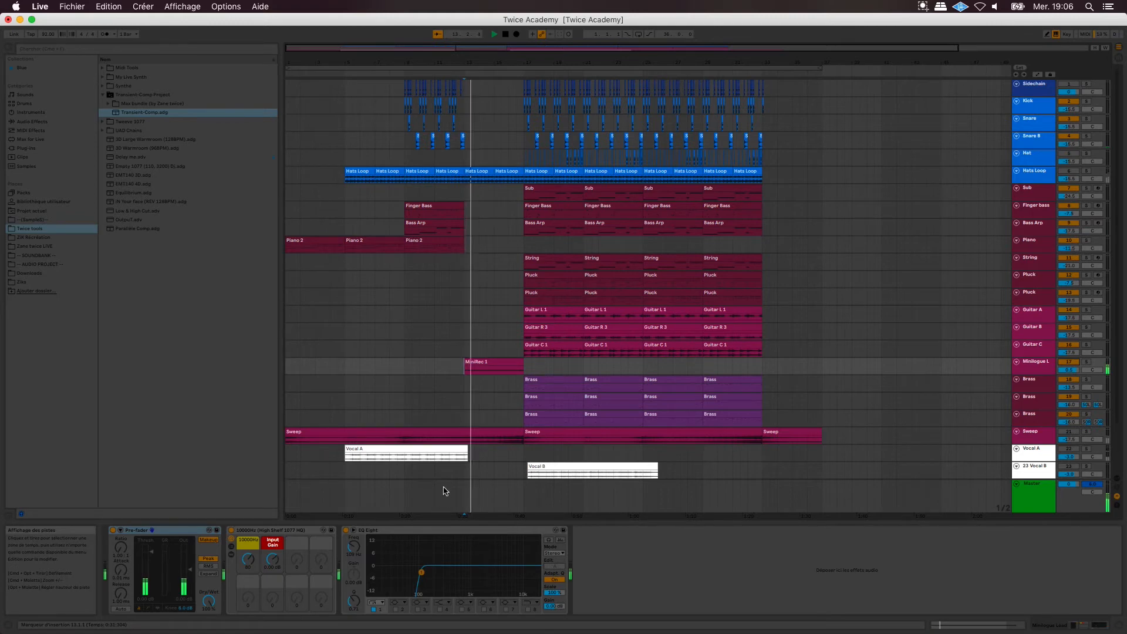
pyautogui.moveTo(135, 112); pyautogui.dragTo(343, 564)
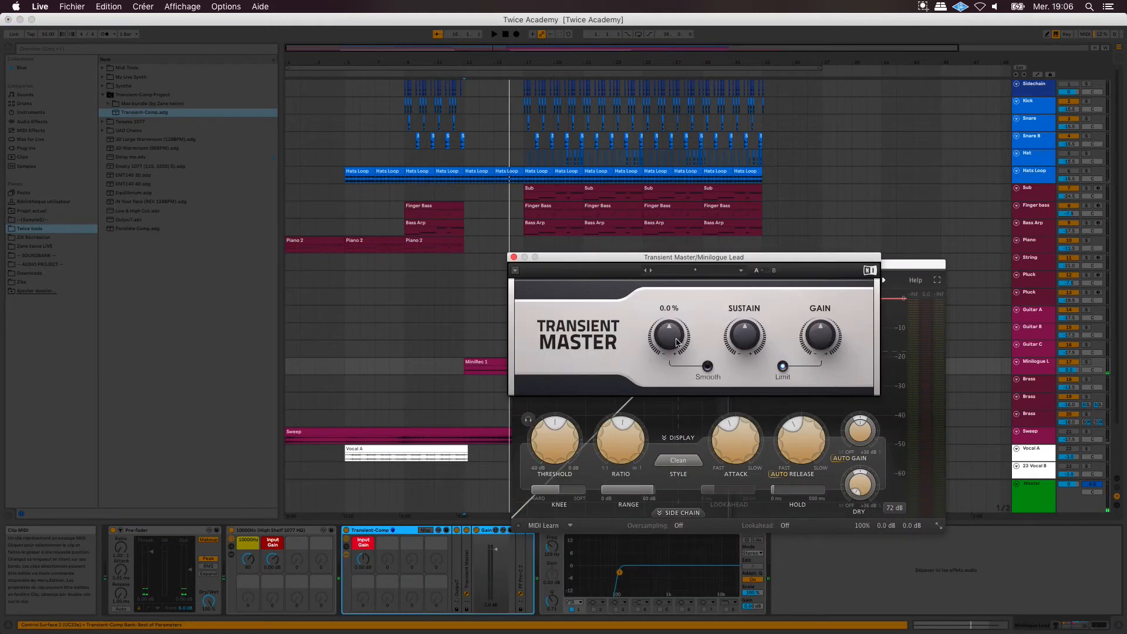
# Set the Minilogue Lead's Transient Master to 25 % Attack and about -25 % Sustain while the clip plays.
pyautogui.scroll(5, 677, 342)
pyautogui.press('space')
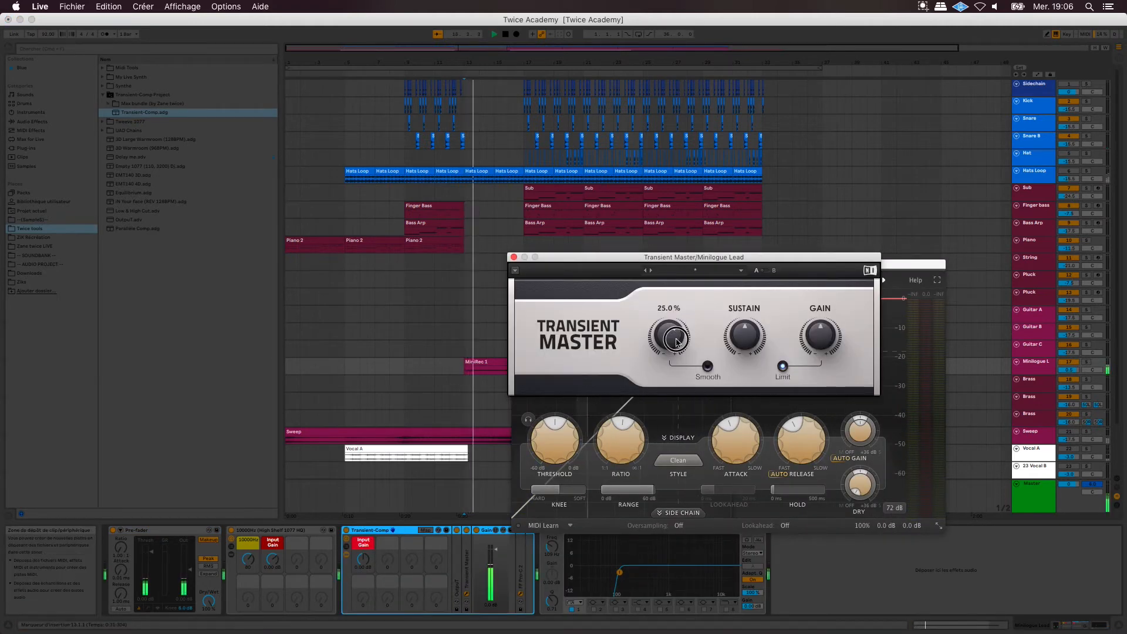
pyautogui.scroll(-3, 744, 336)
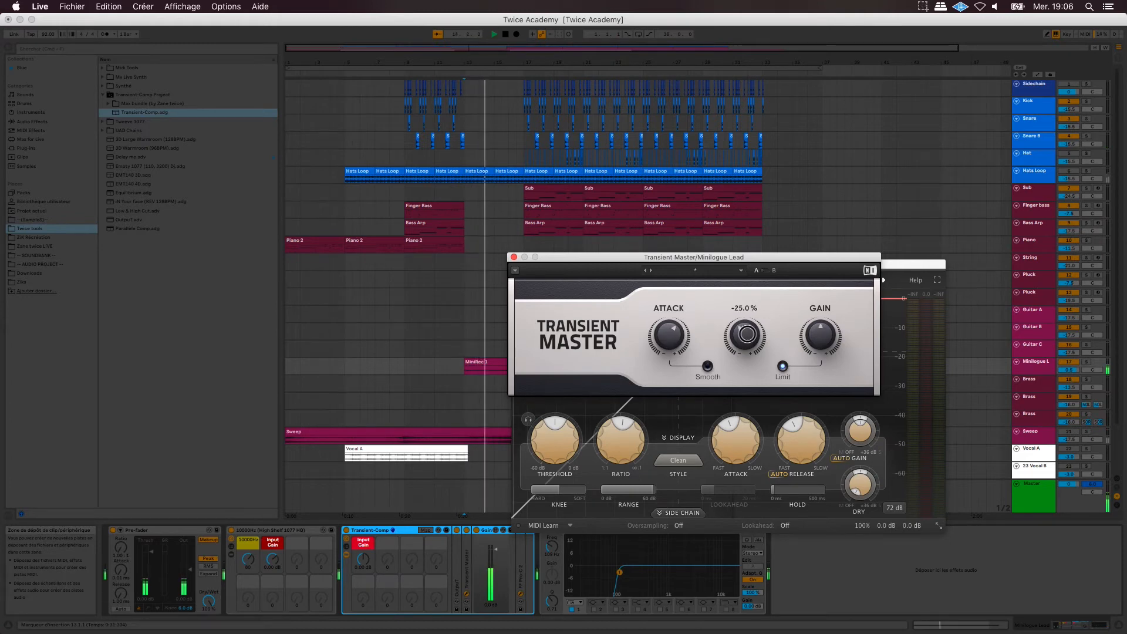
pyautogui.scroll(-1, 746, 336)
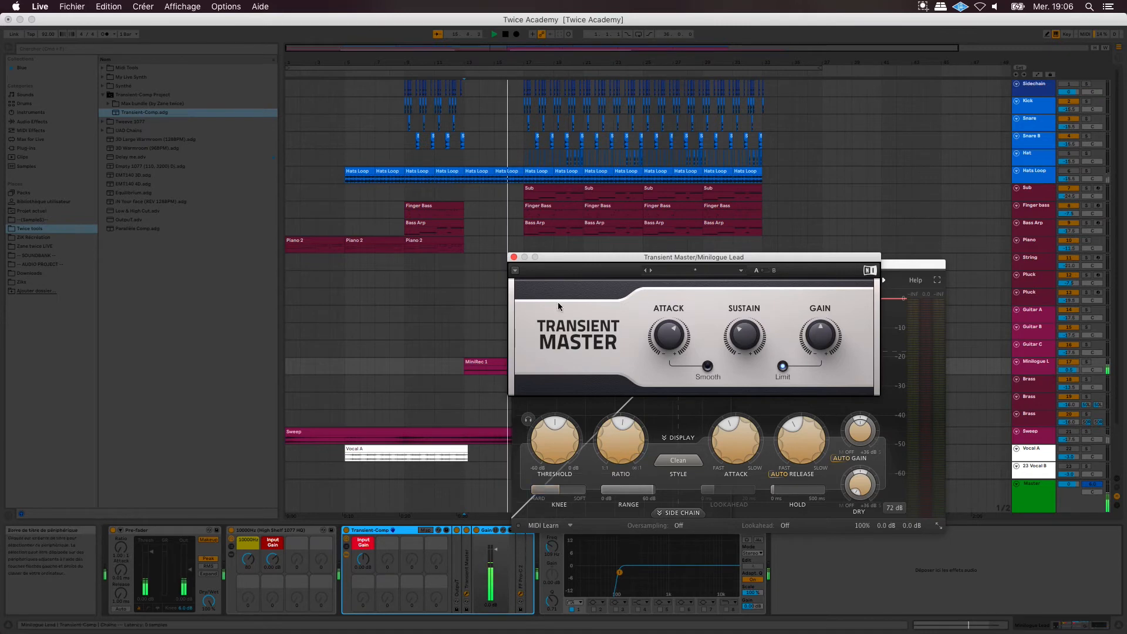
pyautogui.moveTo(556, 257); pyautogui.dragTo(654, 239)
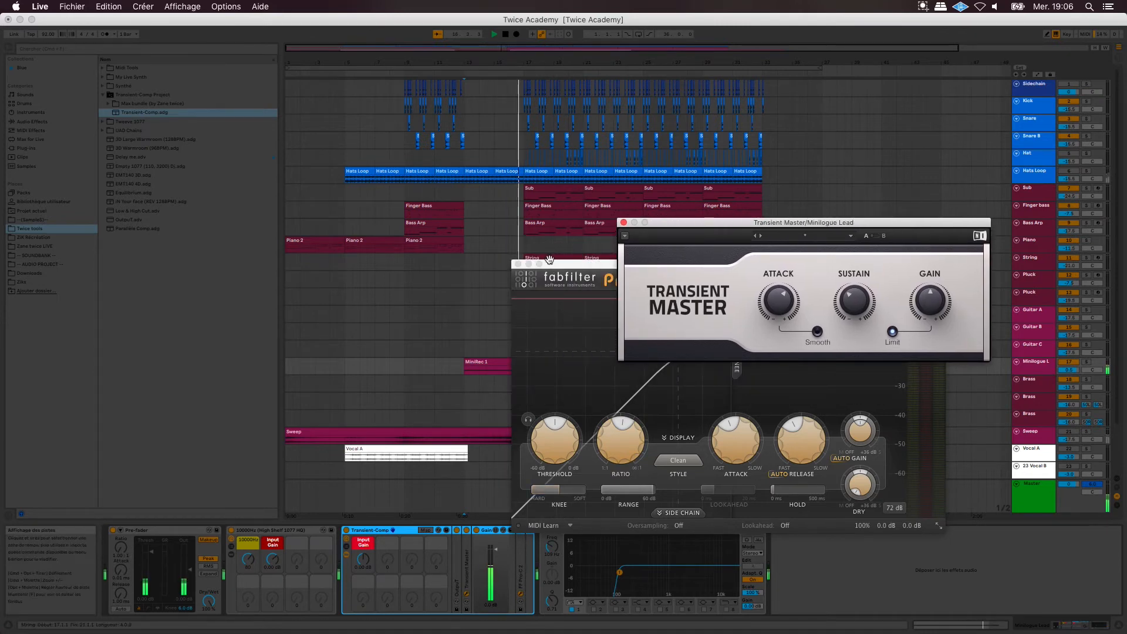
# Set the Minilogue Lead's Pro-C 2 Threshold to -35 dB and close both plug-in windows.
pyautogui.moveTo(549, 263); pyautogui.dragTo(609, 210)
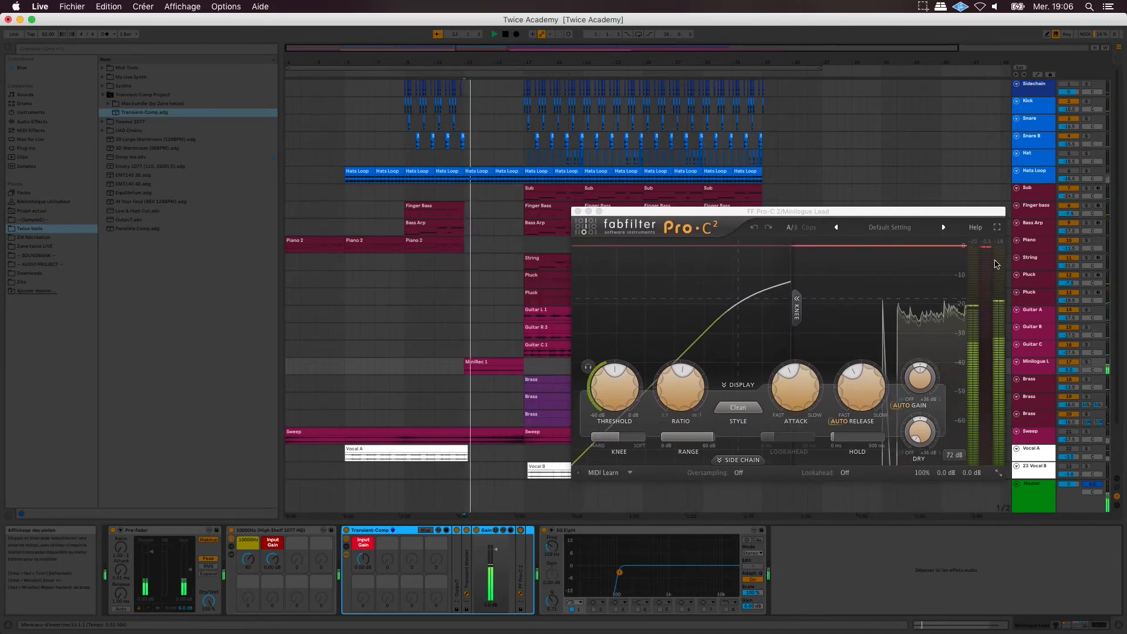
pyautogui.doubleClick(613, 375)
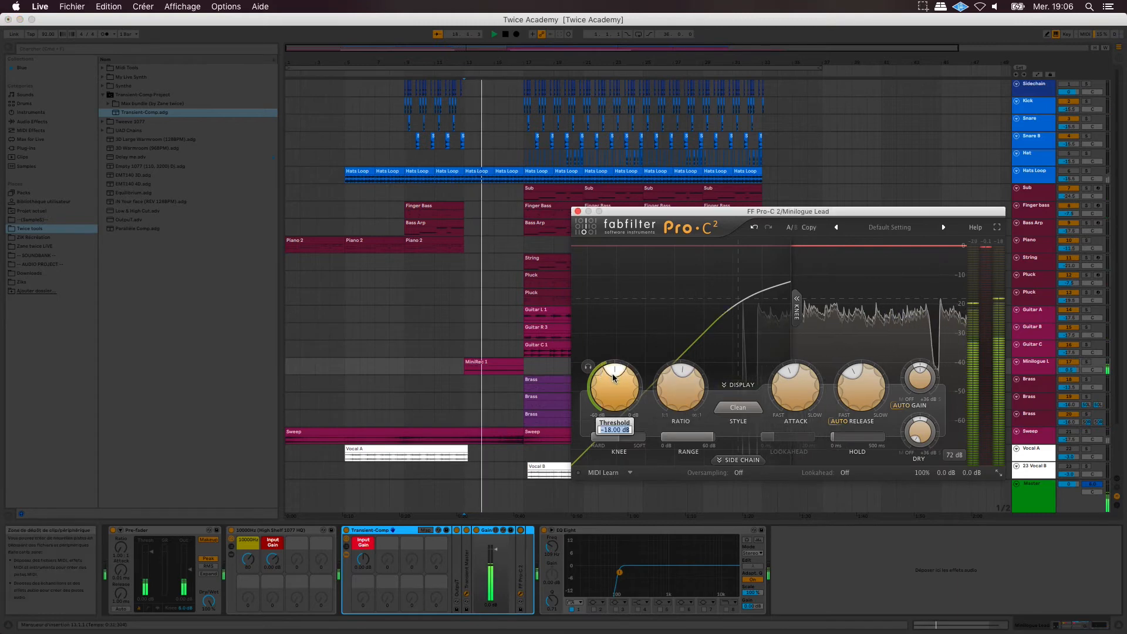
pyautogui.write('-20')
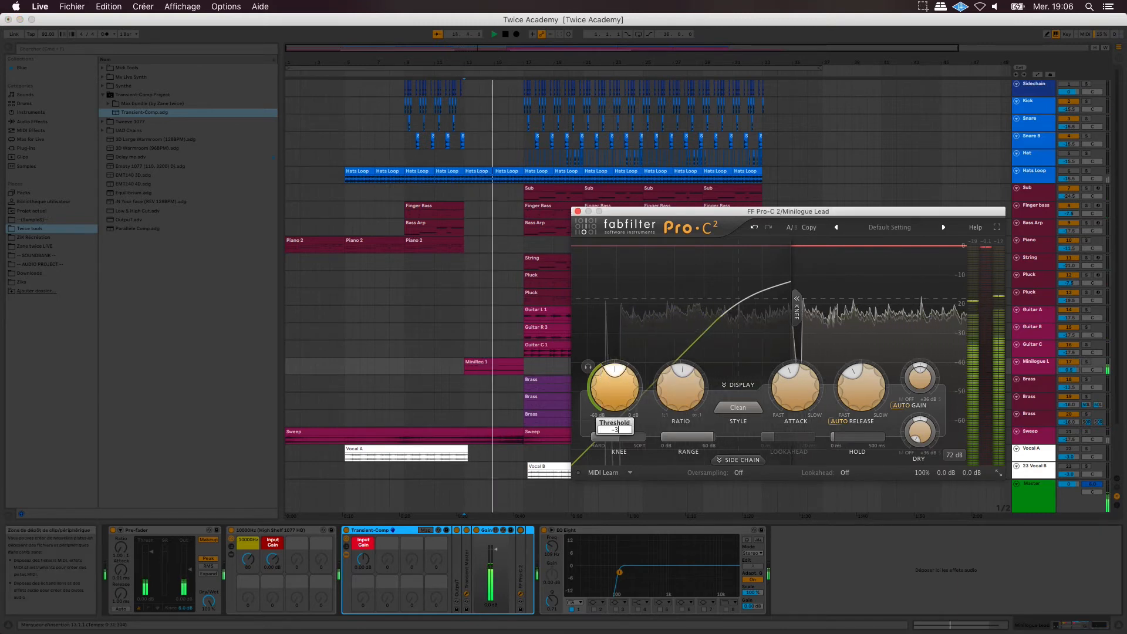
pyautogui.press('Return')
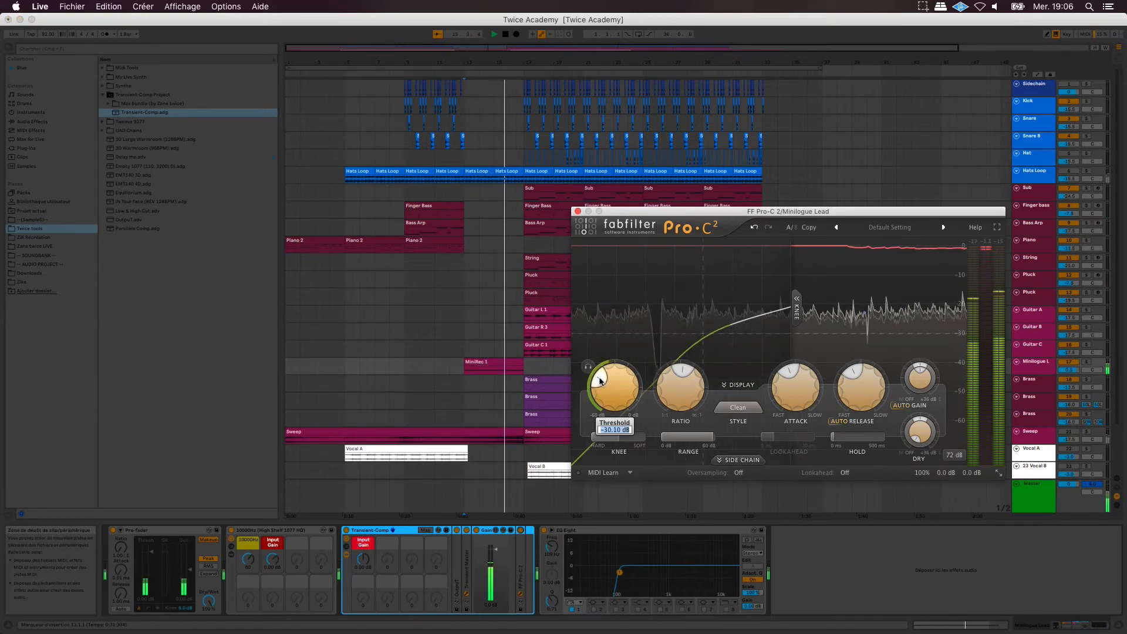
pyautogui.doubleClick(605, 382)
pyautogui.write('-35')
pyautogui.press('Return')
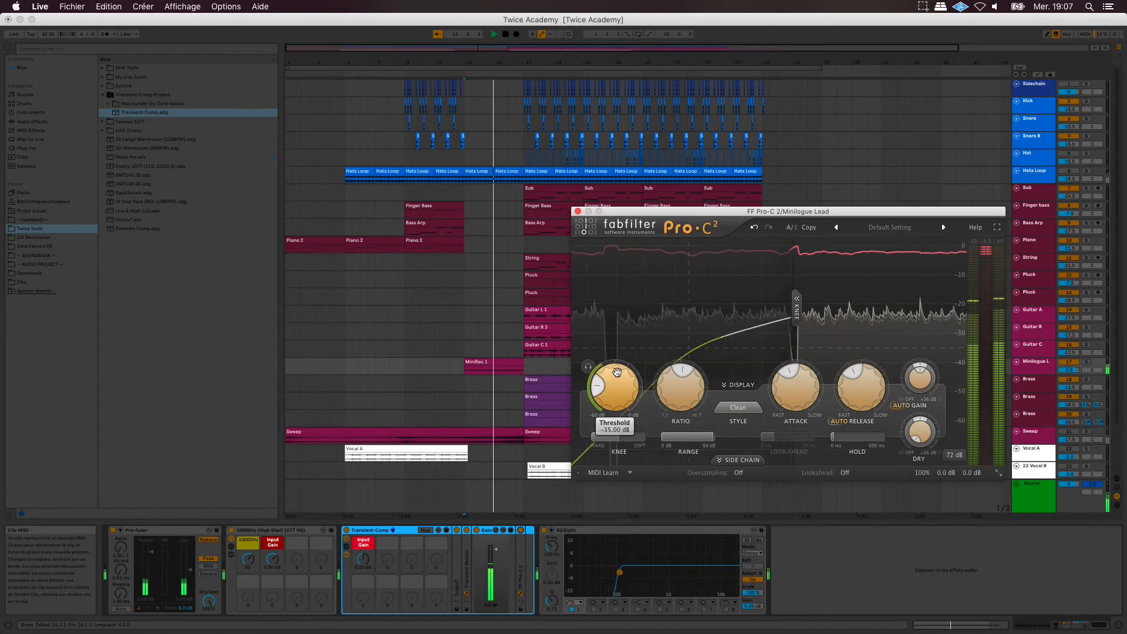
pyautogui.click(578, 212)
pyautogui.click(620, 220)
# Play from the start of the Brass section and insert the Transient-Comp rack between Pre-fader and EQ Eight on the Hat track.
pyautogui.click(526, 371)
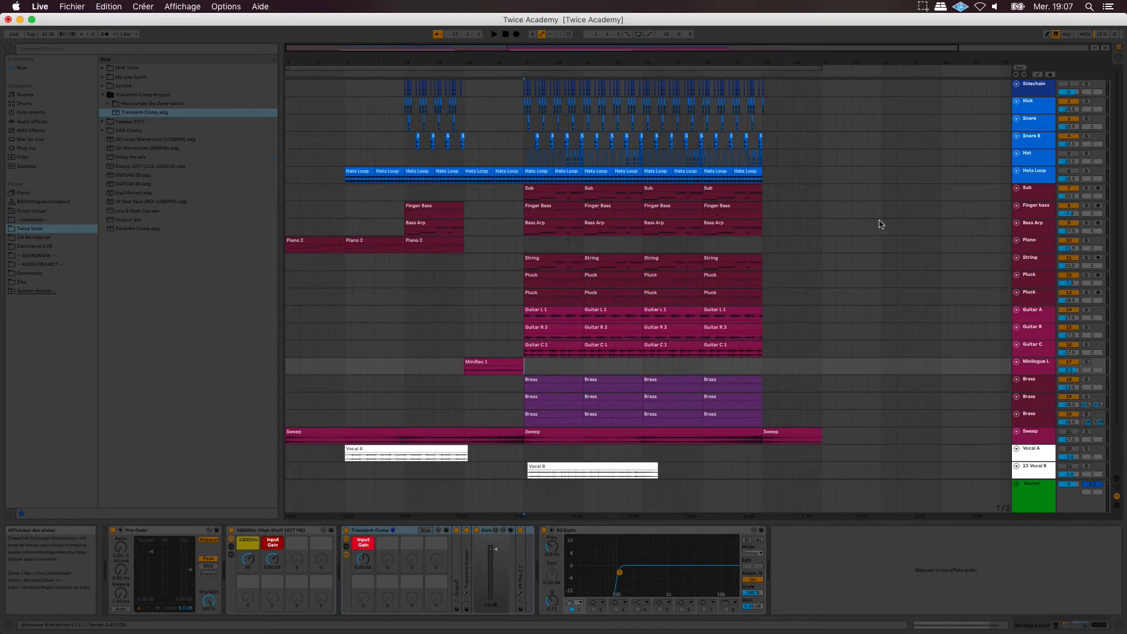
pyautogui.click(1037, 160)
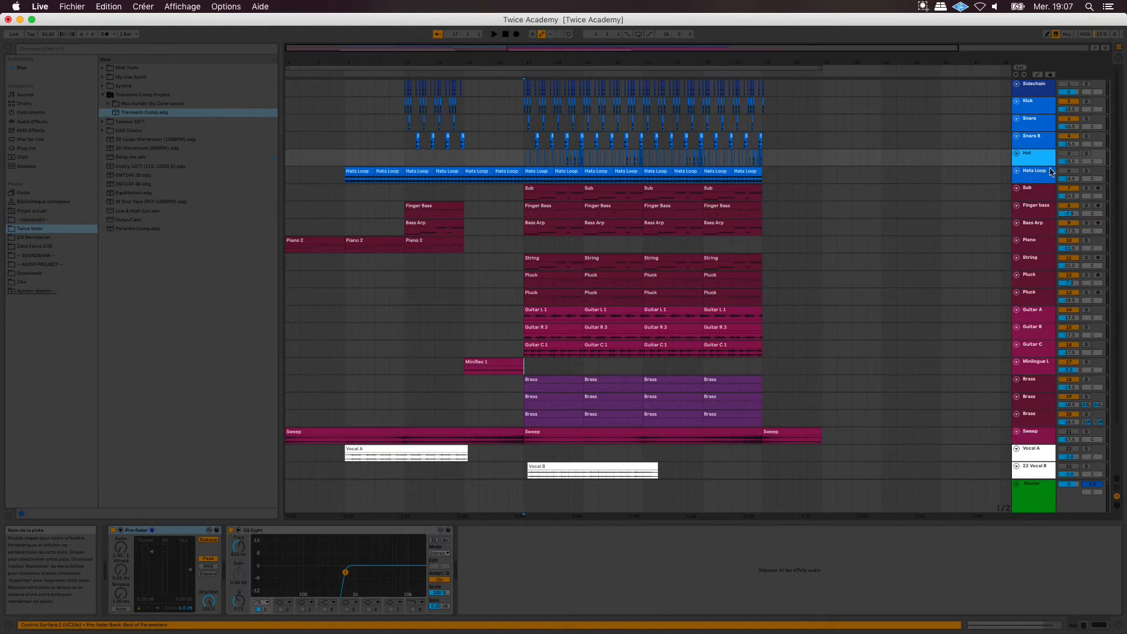
pyautogui.click(1068, 154)
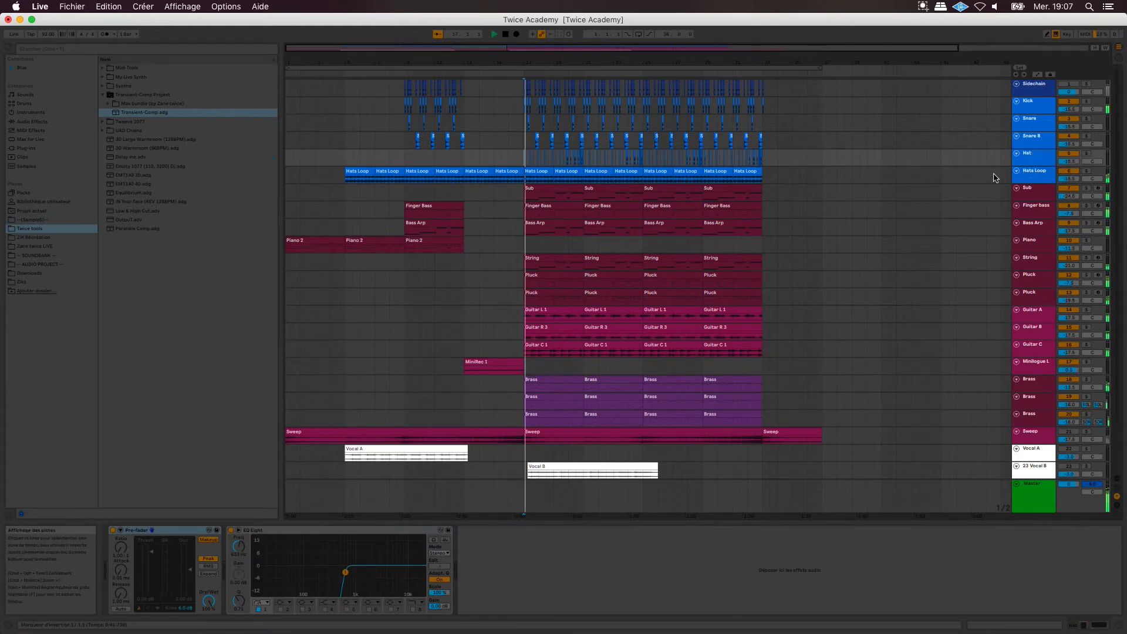
pyautogui.doubleClick(1029, 160)
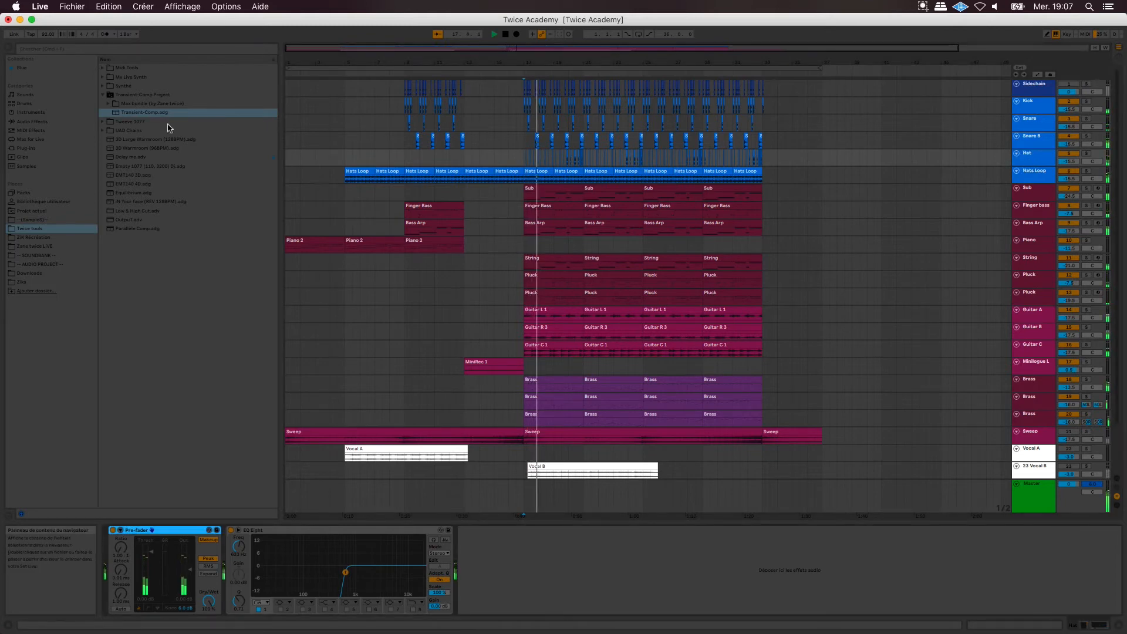
pyautogui.moveTo(157, 113); pyautogui.dragTo(226, 555)
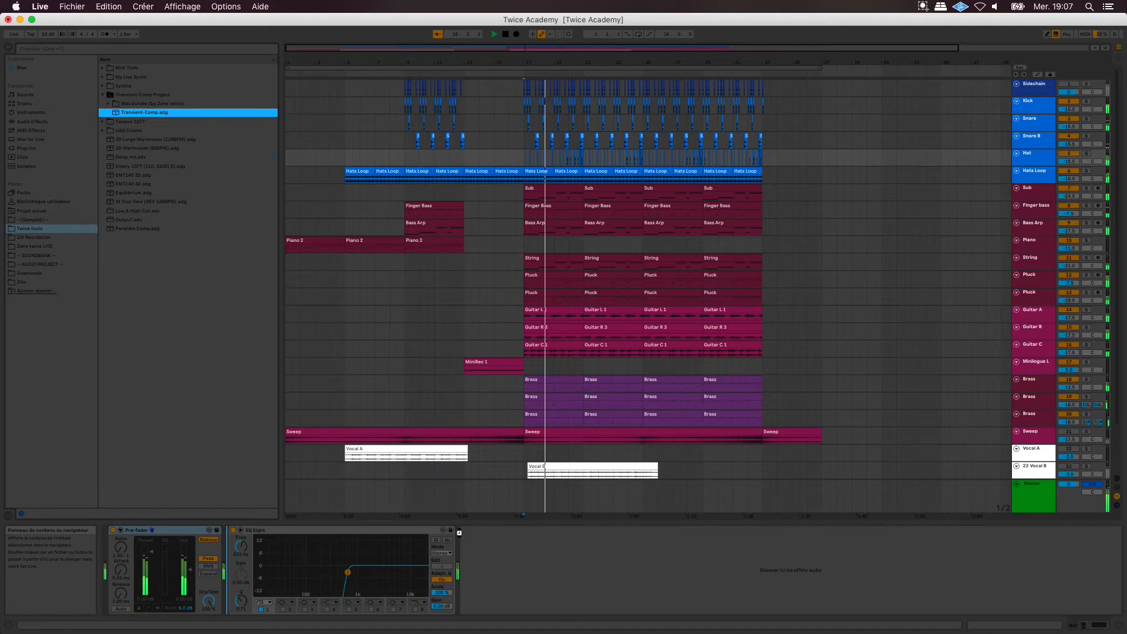
pyautogui.moveTo(226, 554); pyautogui.dragTo(226, 554)
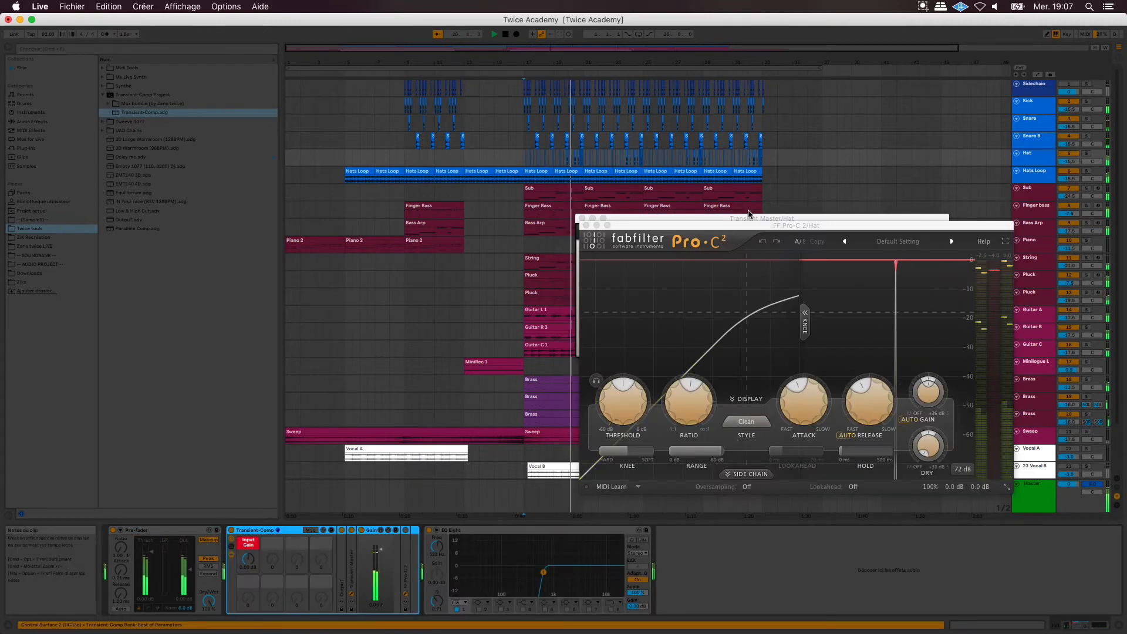
# Adjust the Hat's Transient Master Attack and the rack's Input Gain, and close both plug-in windows.
pyautogui.moveTo(740, 292)
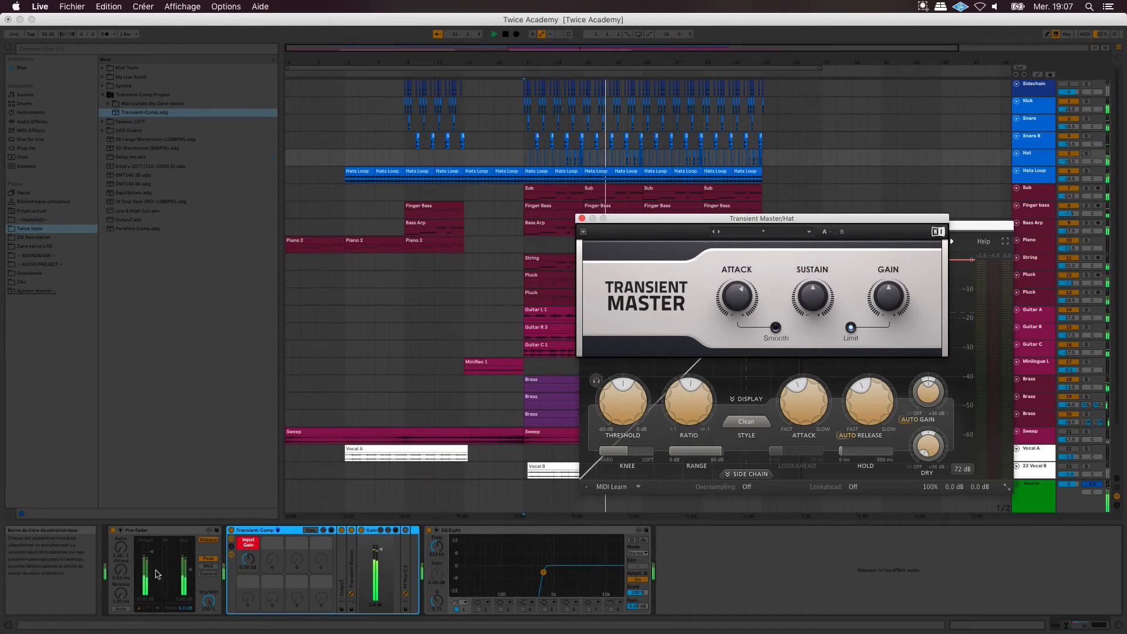
pyautogui.click(249, 568)
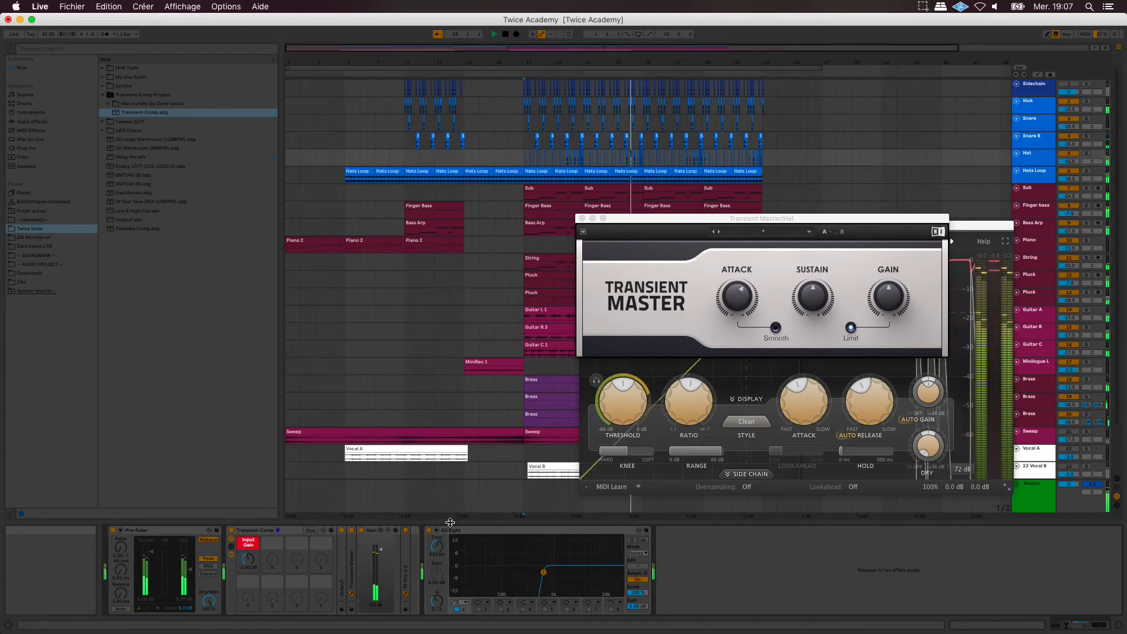
pyautogui.click(581, 218)
pyautogui.click(586, 226)
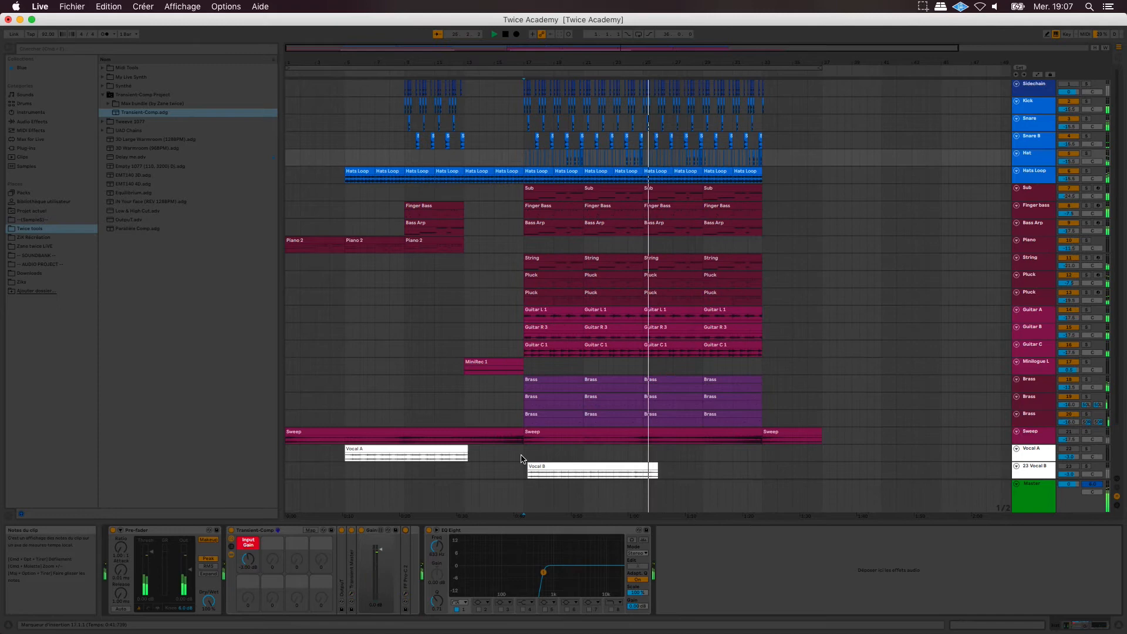
# Insert the Transient-Comp rack between Pre-fader and EQ Eight on the Hats Loop track and set its Transient Master Attack to about 22 %.
pyautogui.click(1035, 176)
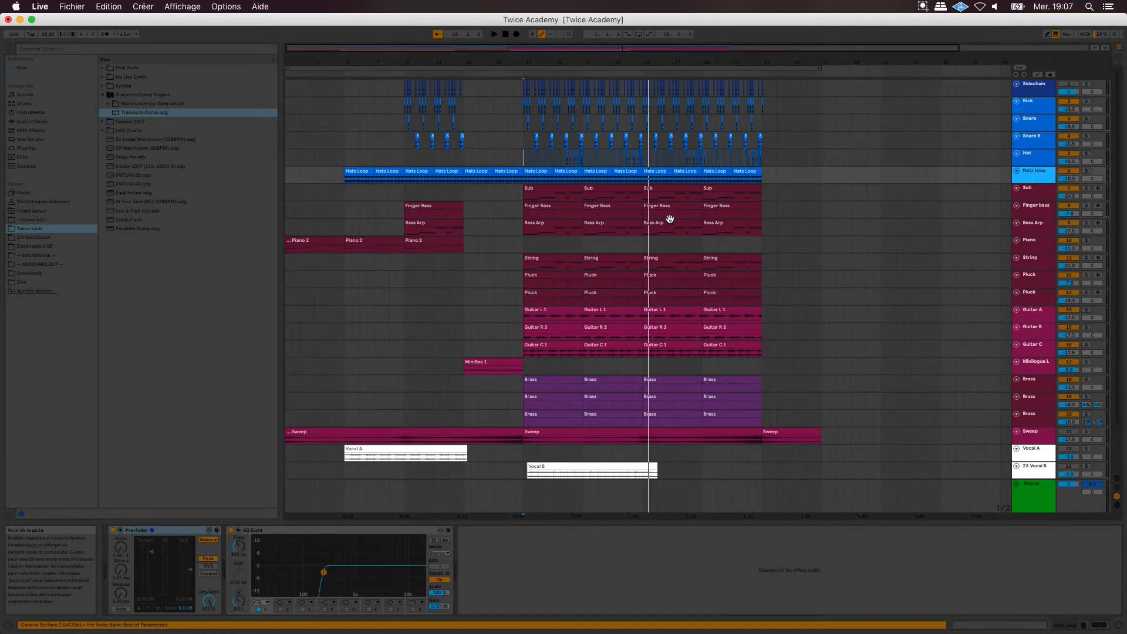
pyautogui.moveTo(160, 117); pyautogui.dragTo(232, 557)
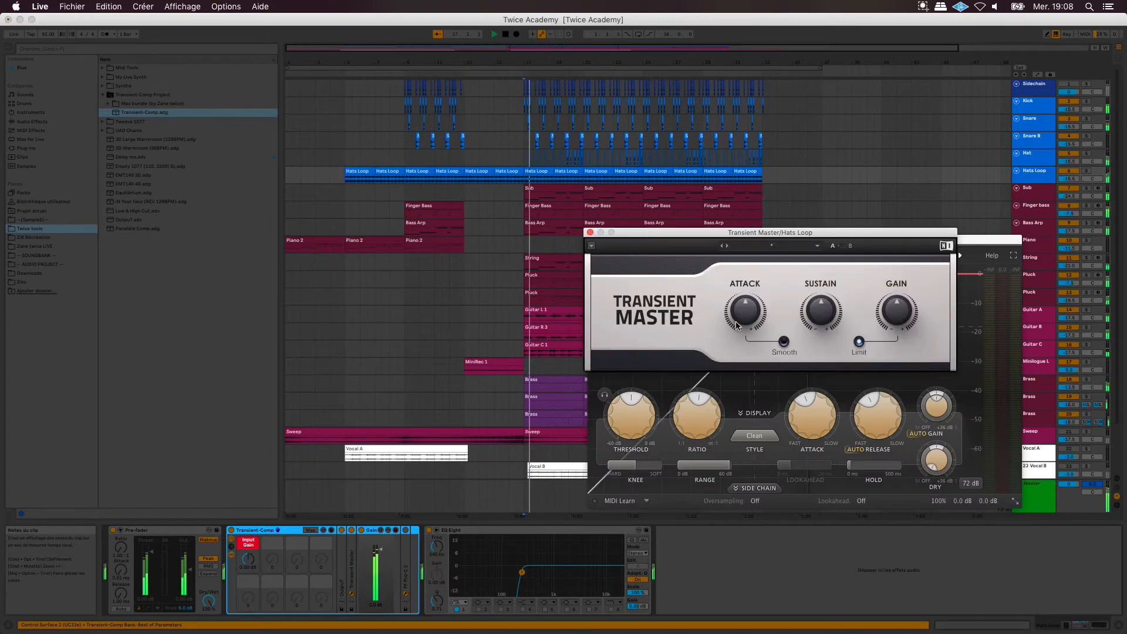
pyautogui.moveTo(746, 316); pyautogui.dragTo(747, 314)
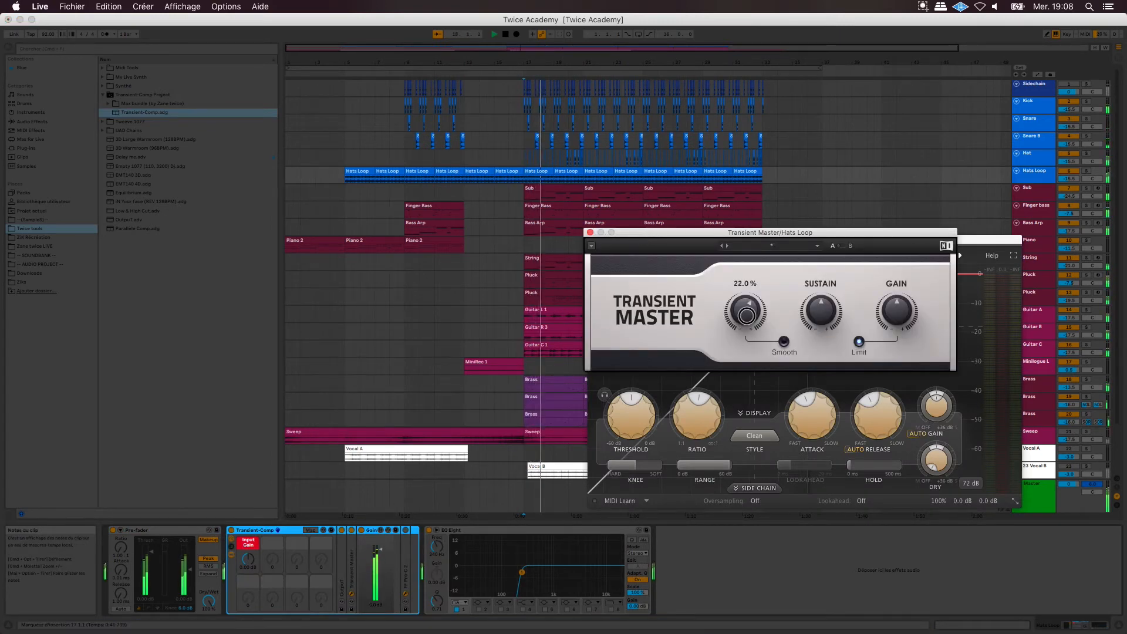
pyautogui.click(590, 233)
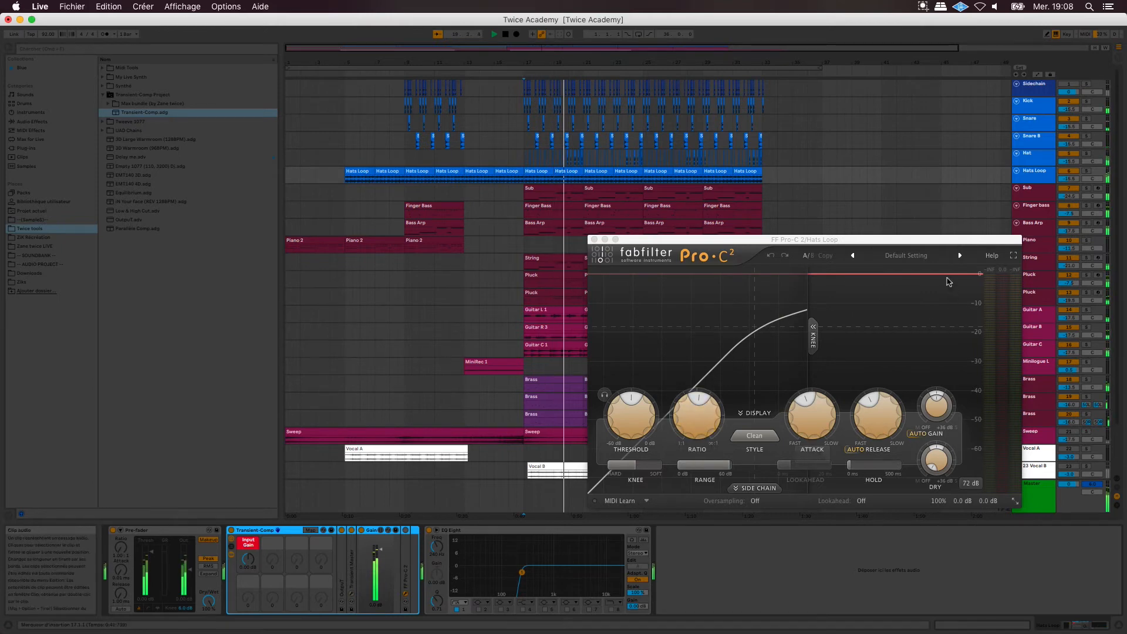
# Adjust the Hats Loop rack's Input Gain and the Pro-C 2 Threshold, and close the plug-in window.
pyautogui.moveTo(903, 240); pyautogui.dragTo(644, 254)
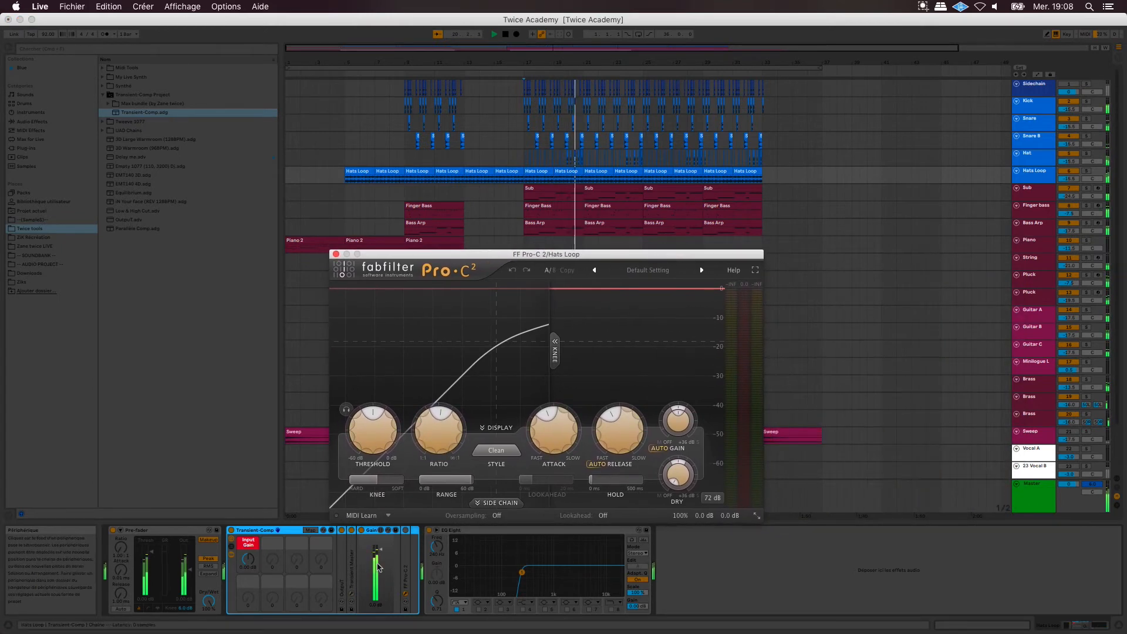
pyautogui.click(406, 530)
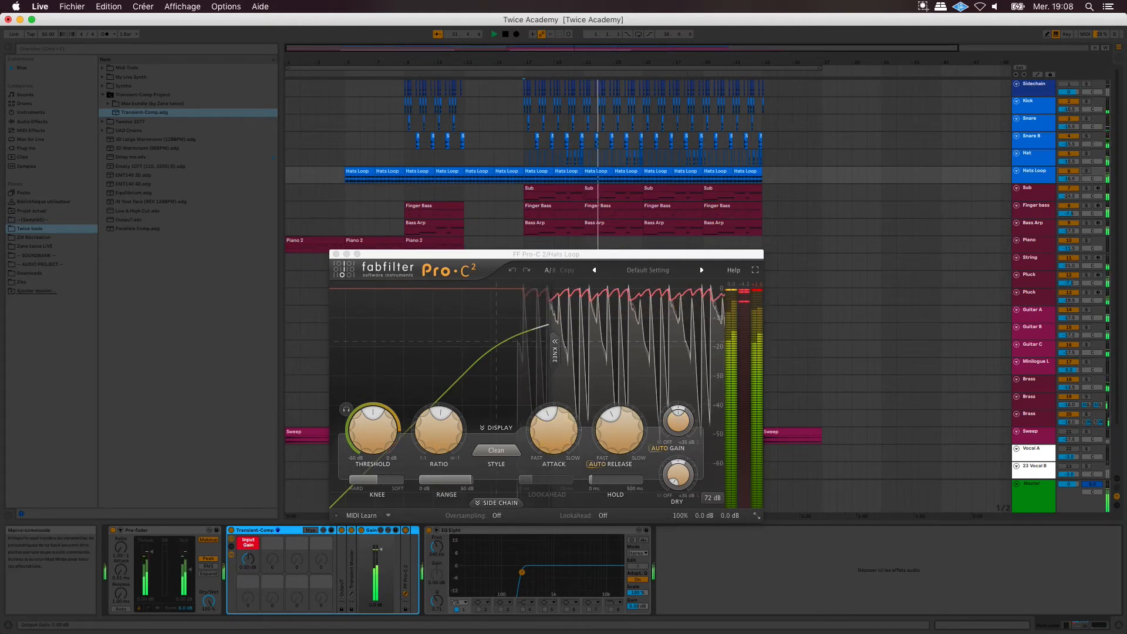
pyautogui.moveTo(249, 567); pyautogui.dragTo(249, 575)
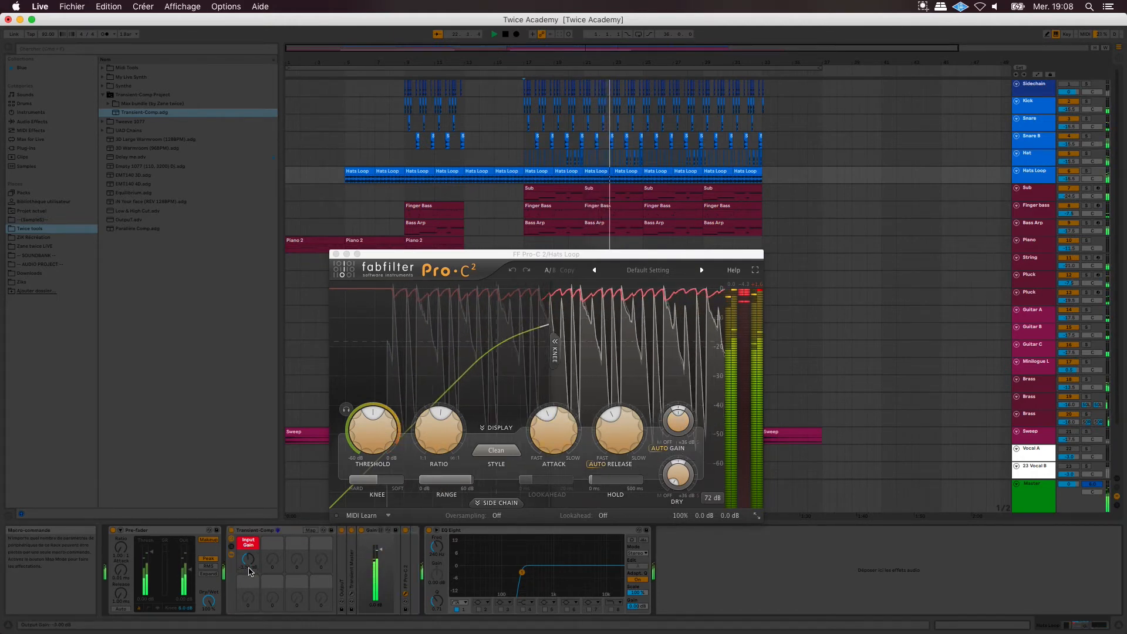
pyautogui.click(761, 286)
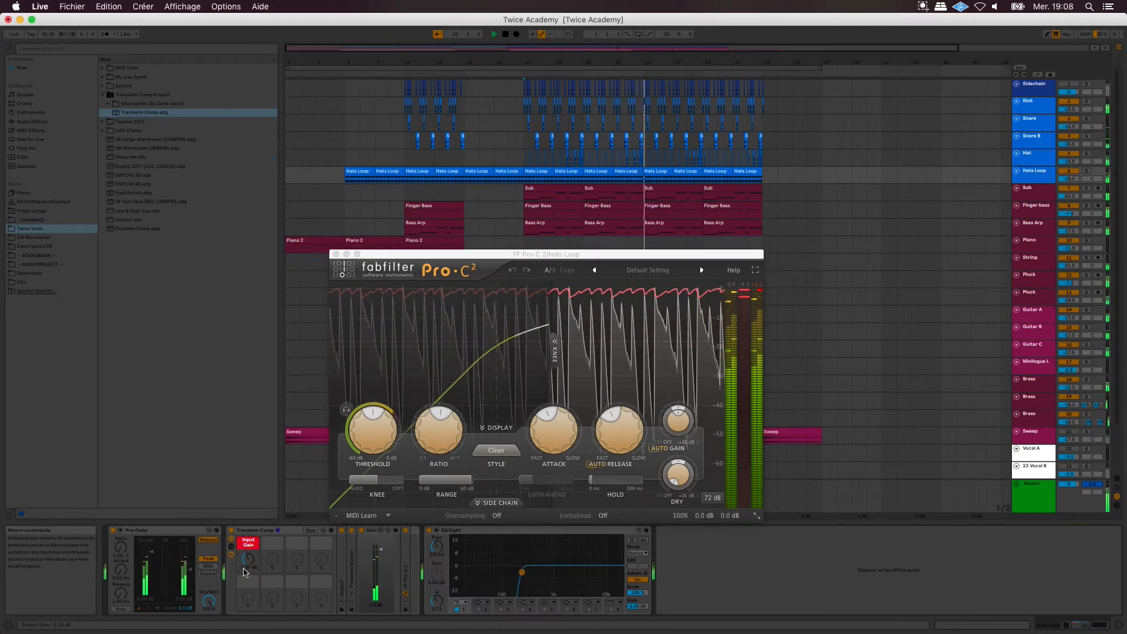
pyautogui.click(757, 289)
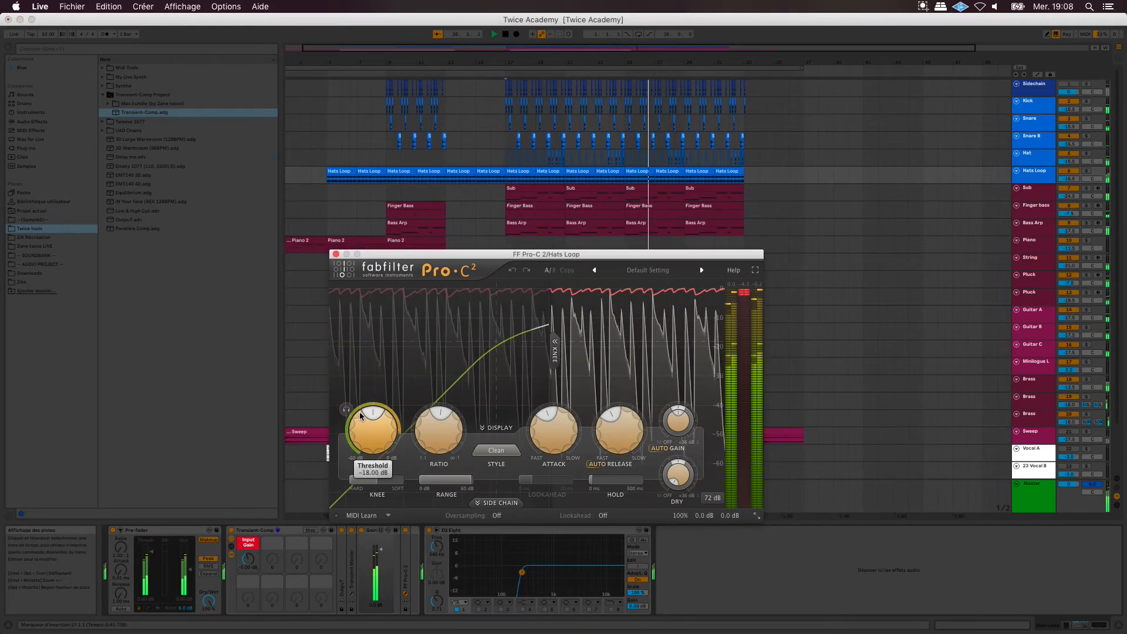
pyautogui.moveTo(360, 415); pyautogui.dragTo(371, 412)
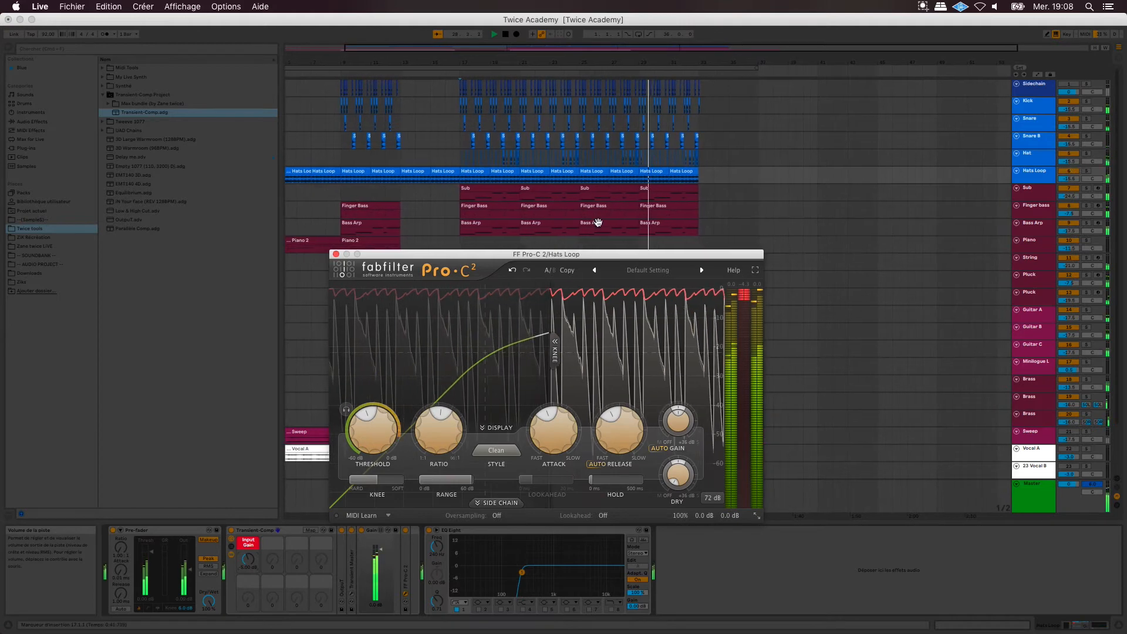
pyautogui.click(336, 254)
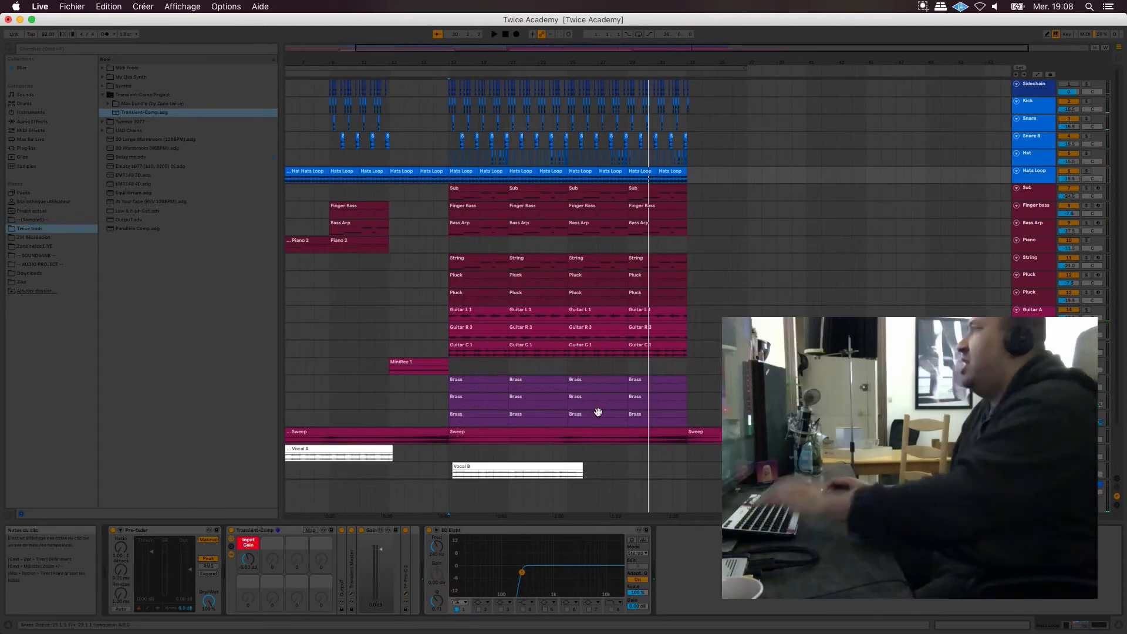
# Deactivate all the tracks from Hat through the third Brass track together.
pyautogui.scroll(-3, 448, 200)
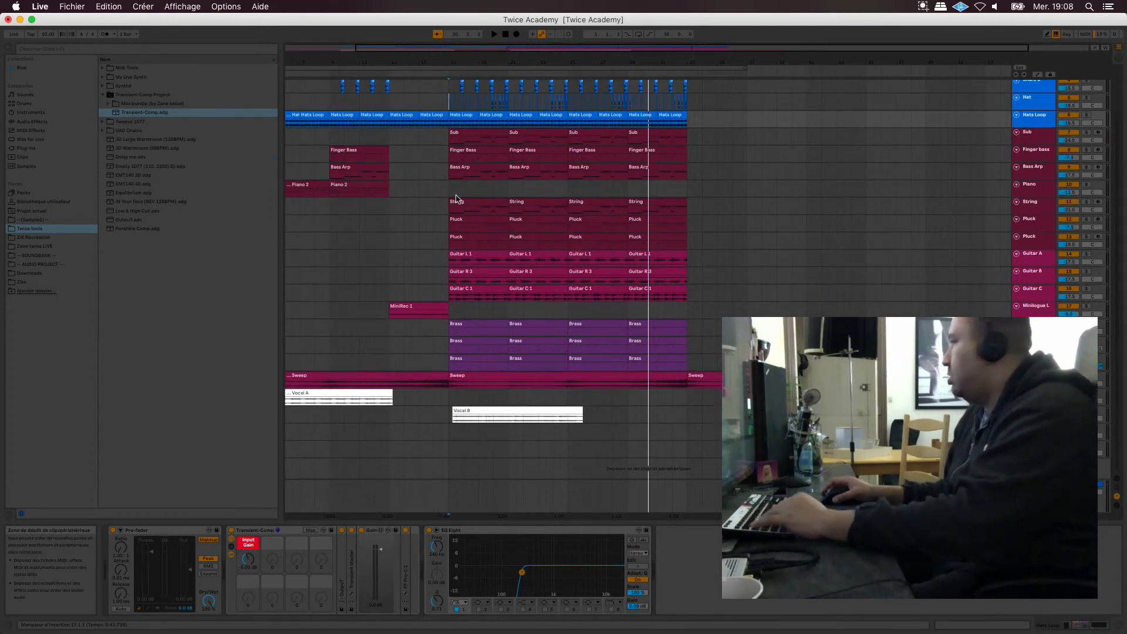
pyautogui.scroll(3, 1048, 316)
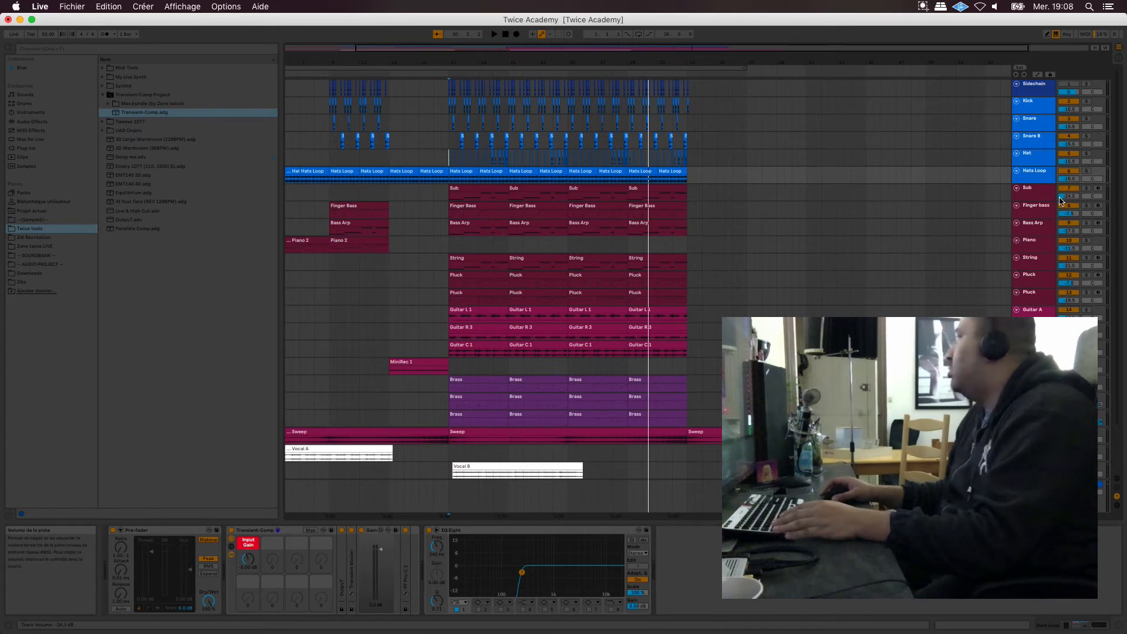
pyautogui.click(1036, 160)
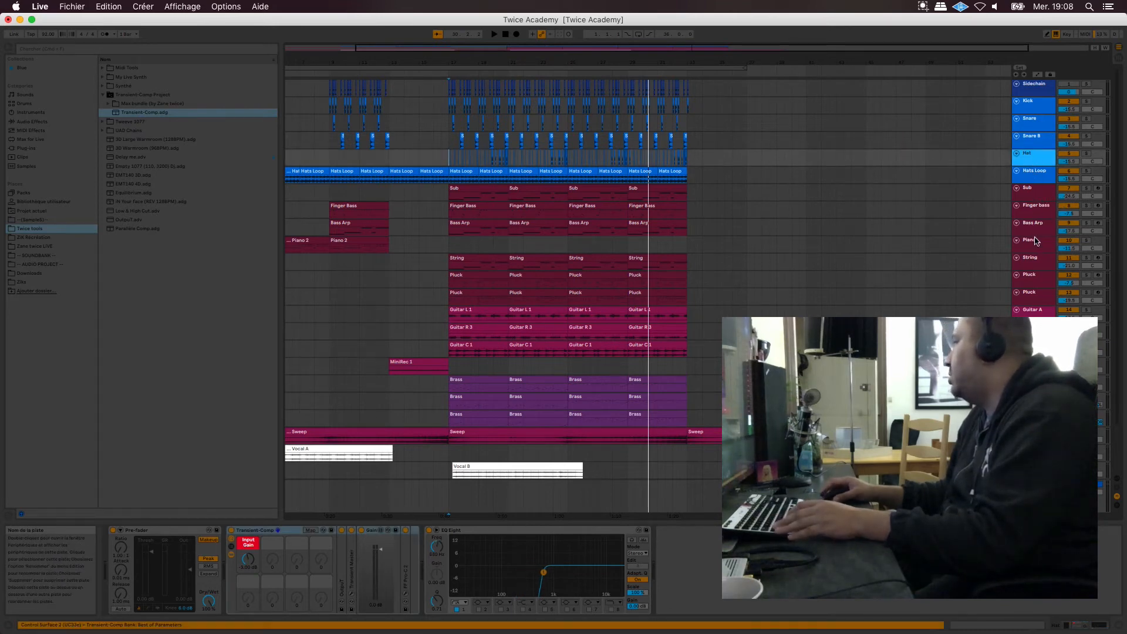
pyautogui.scroll(-3, 1037, 241)
pyautogui.keyDown('shift'); pyautogui.click(1036, 359); pyautogui.keyUp('shift')
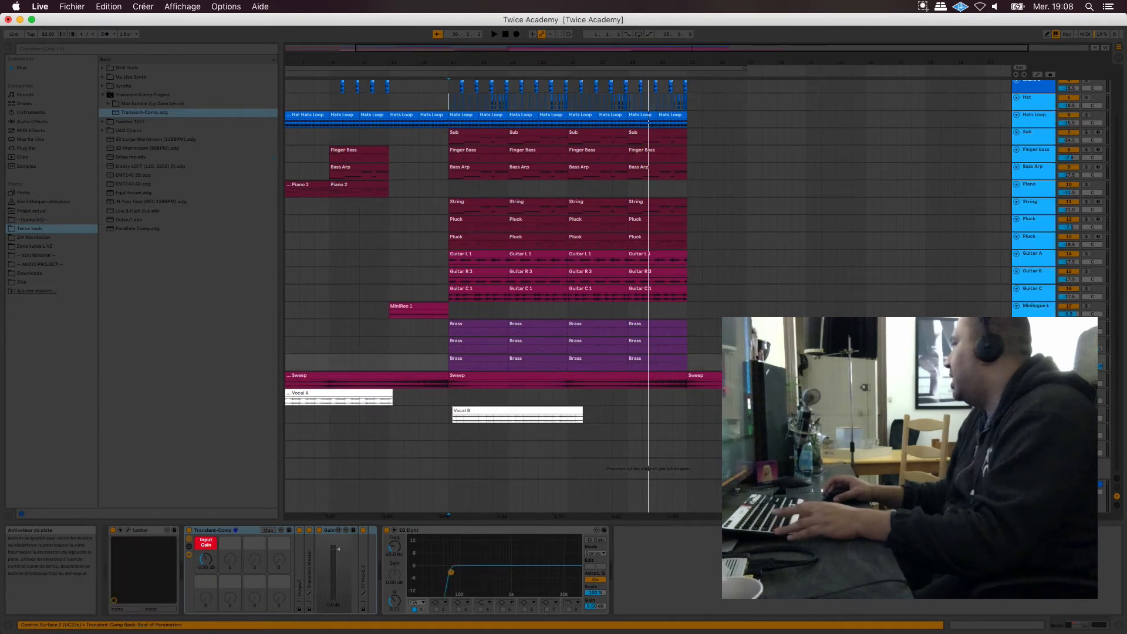
pyautogui.press('0')
pyautogui.scroll(3, 1035, 264)
# Reactivate only the Finger bass track among the muted tracks.
pyautogui.click(1039, 178)
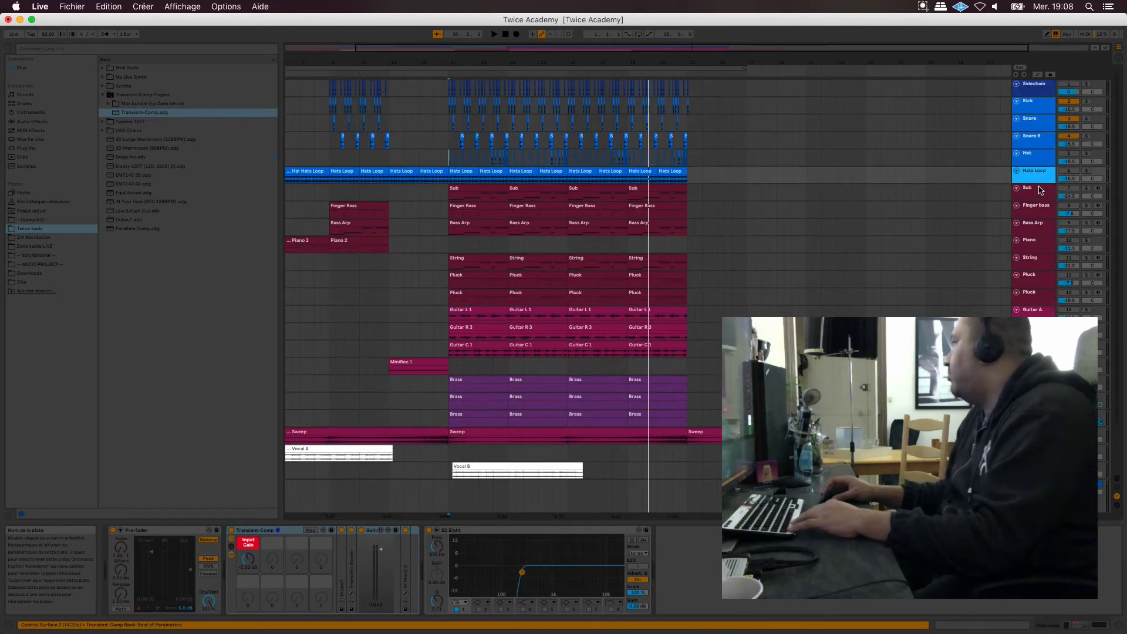
pyautogui.click(1033, 209)
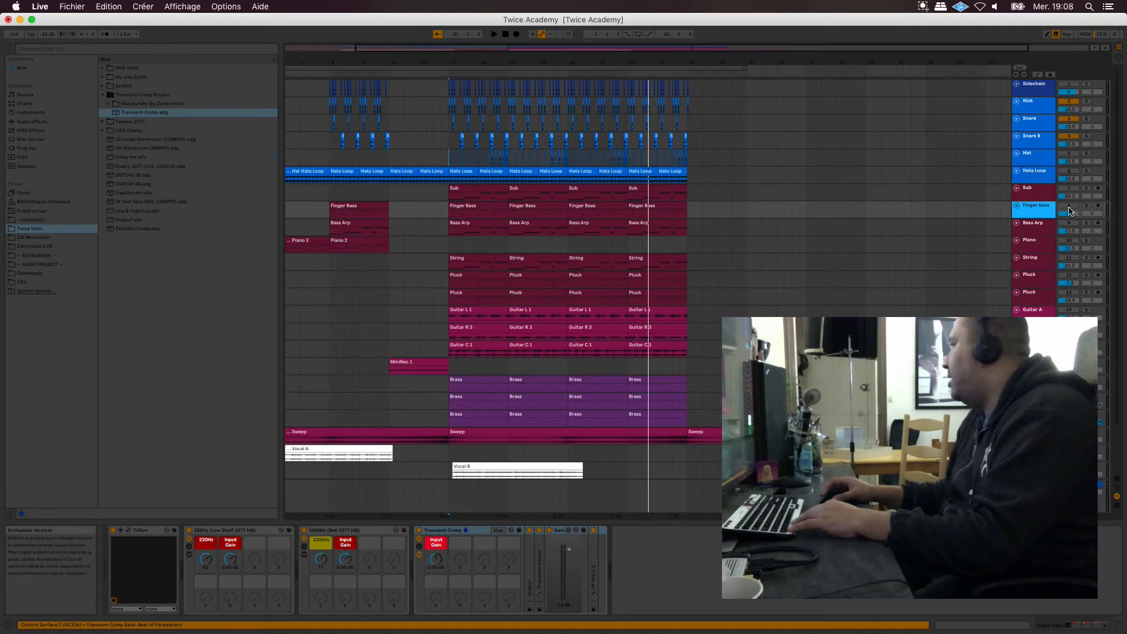
pyautogui.click(1070, 206)
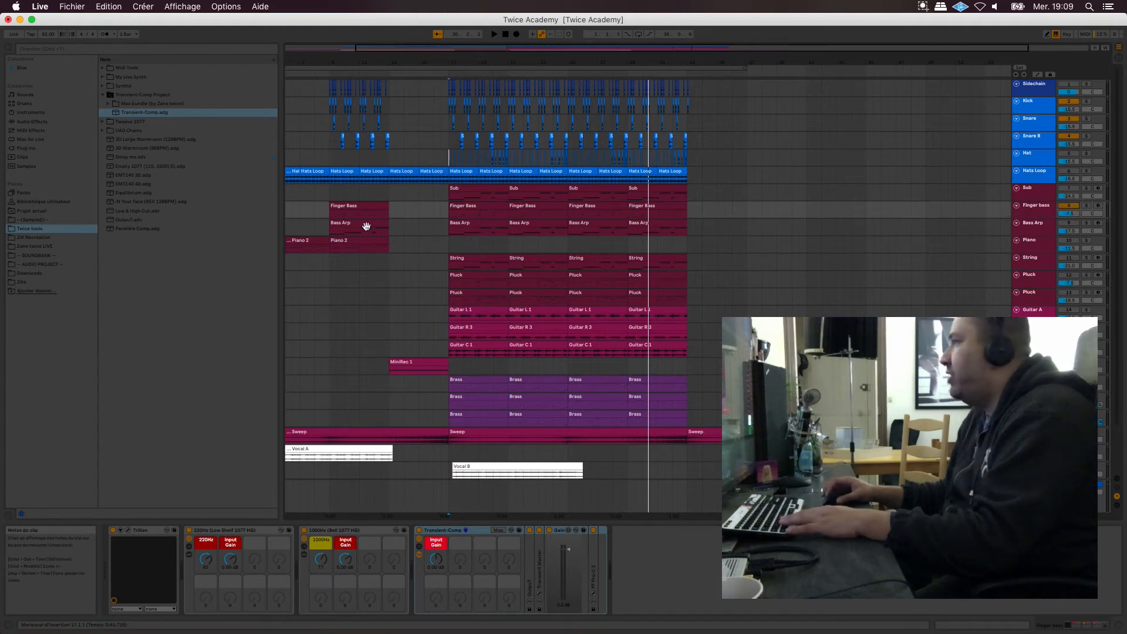
# Open the Finger Bass clip at bar 17 in an enlarged note editor and set its grid to Off.
pyautogui.click(476, 207)
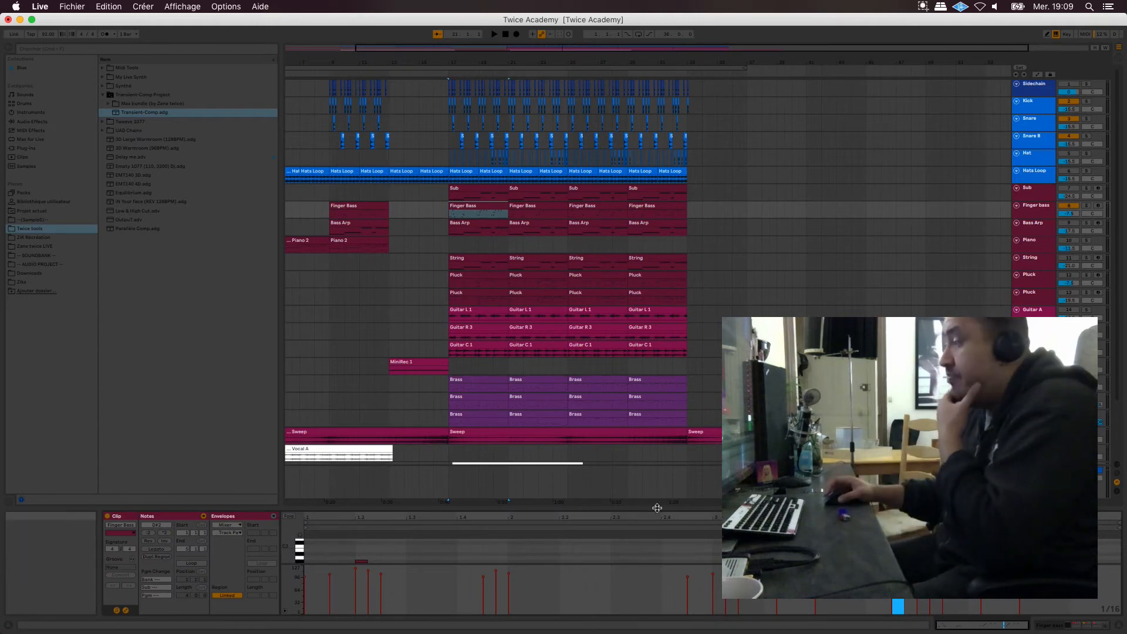
pyautogui.moveTo(676, 508); pyautogui.dragTo(697, 310)
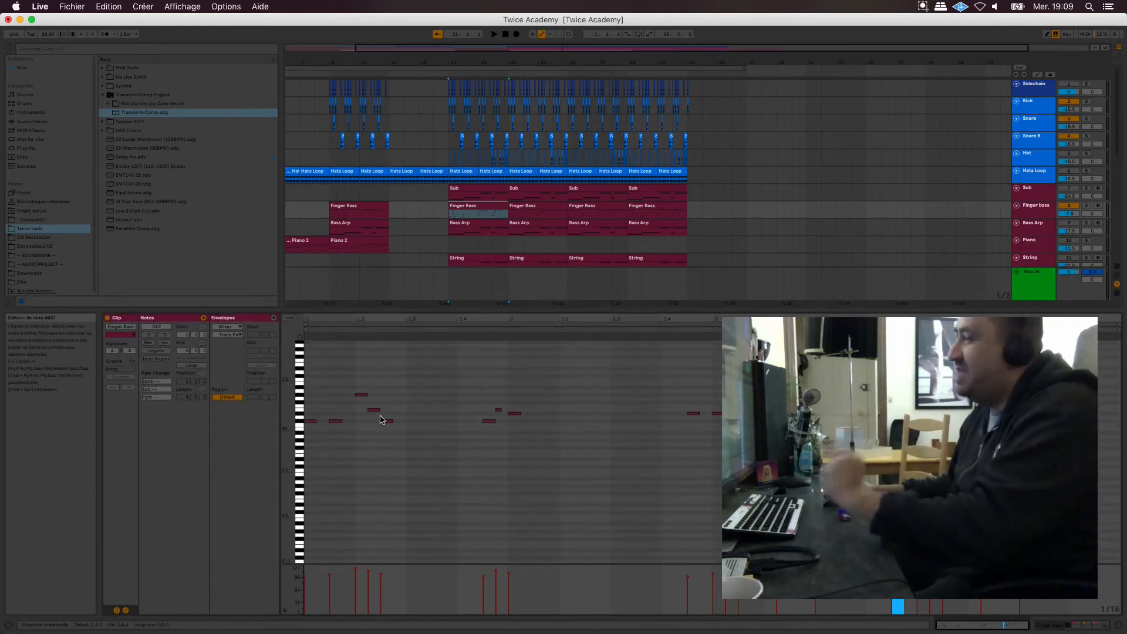
pyautogui.moveTo(307, 322); pyautogui.dragTo(343, 461)
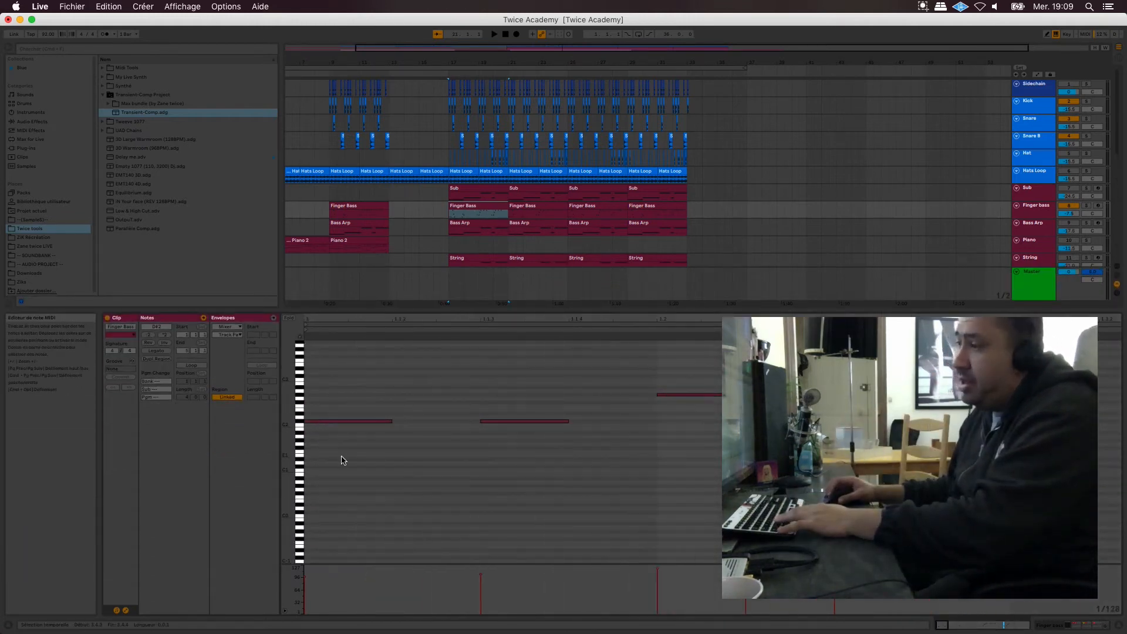
pyautogui.rightClick(353, 441)
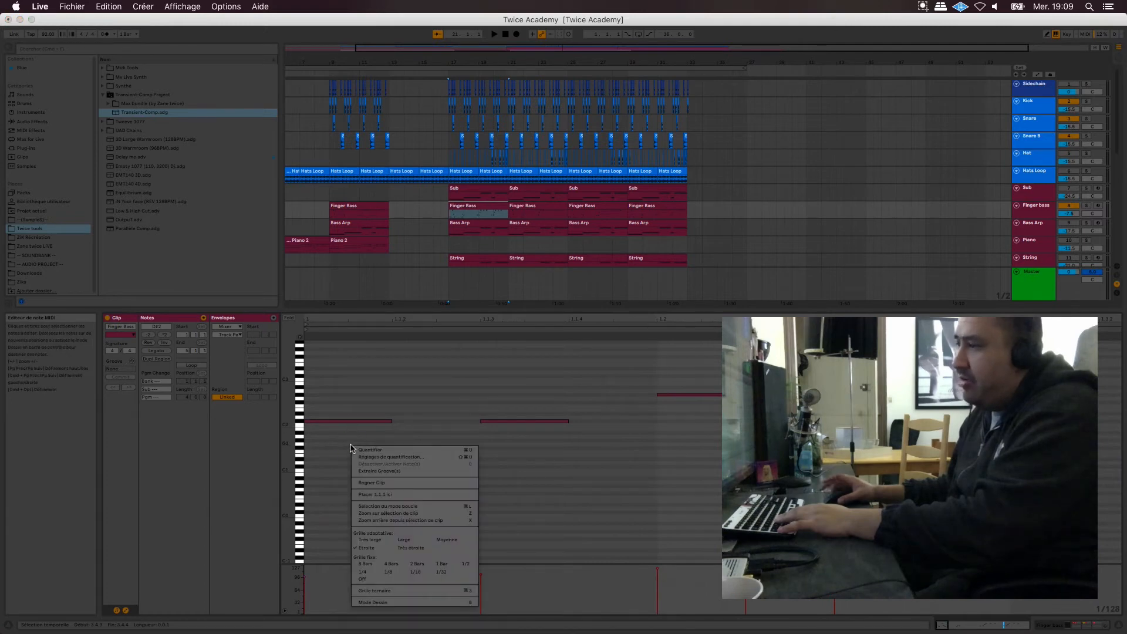
pyautogui.click(361, 578)
# Nudge the first three notes of the Finger Bass clip individually, slightly off the grid.
pyautogui.click(364, 421)
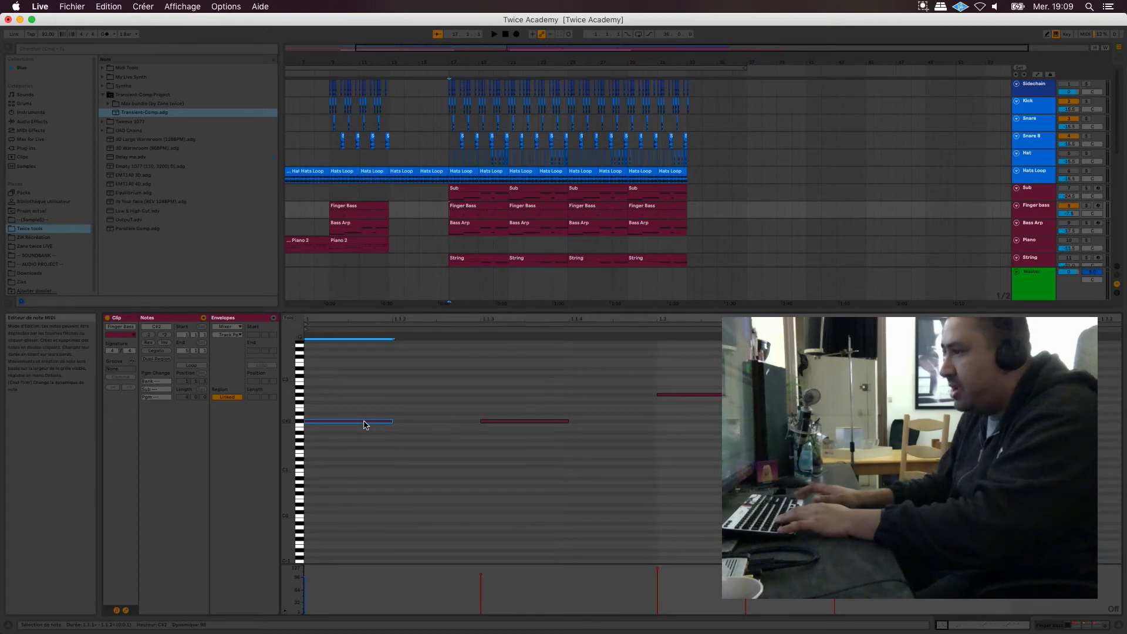
pyautogui.click(513, 421)
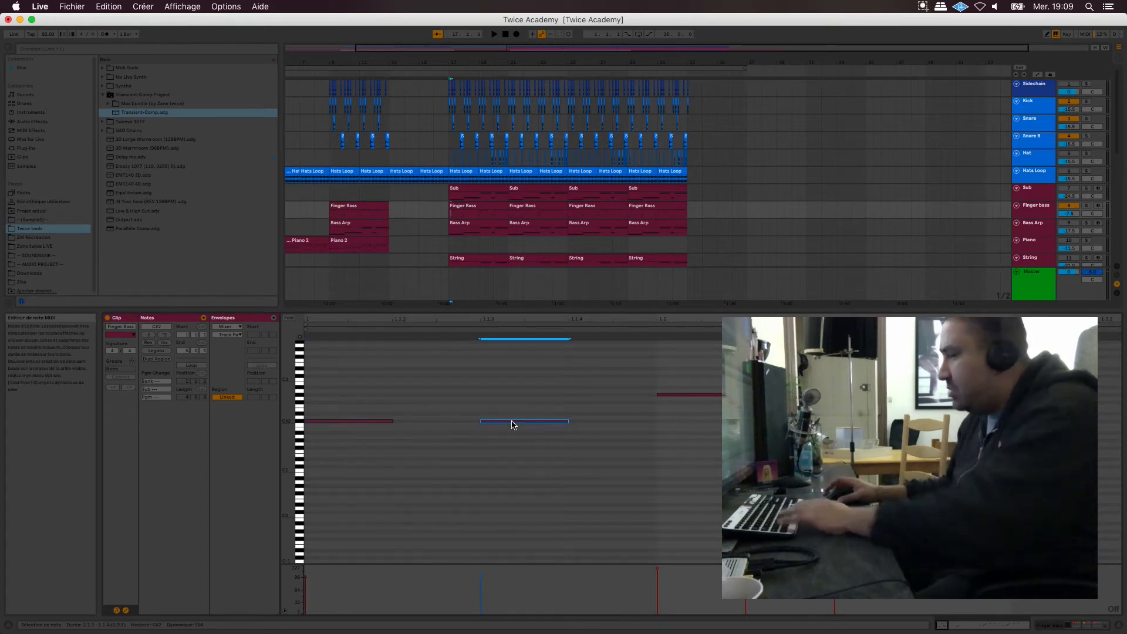
pyautogui.click(693, 395)
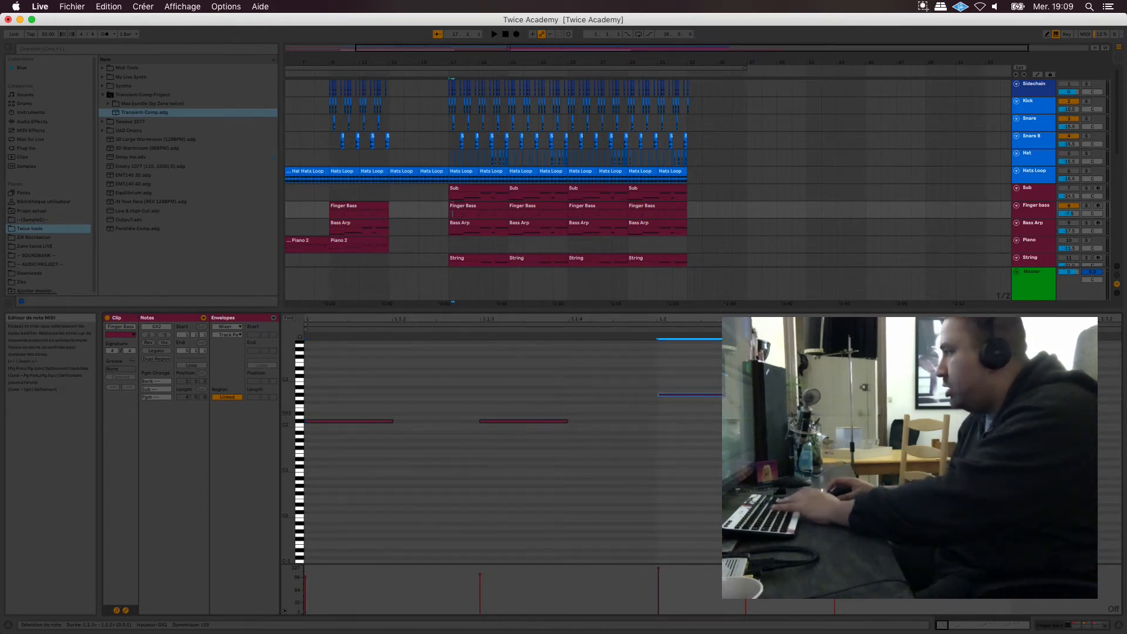
pyautogui.press('super+z')
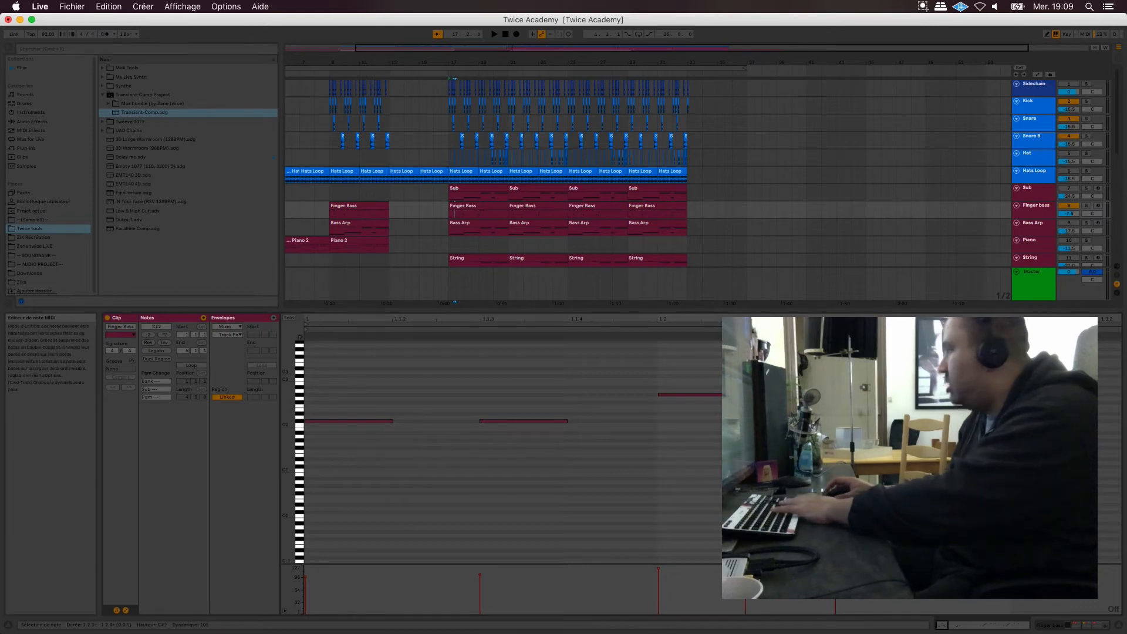
# Nudge the next group of three Finger Bass notes, starting near the end of the first bar, slightly off the grid.
pyautogui.press('-')
pyautogui.moveTo(811, 431); pyautogui.dragTo(435, 433)
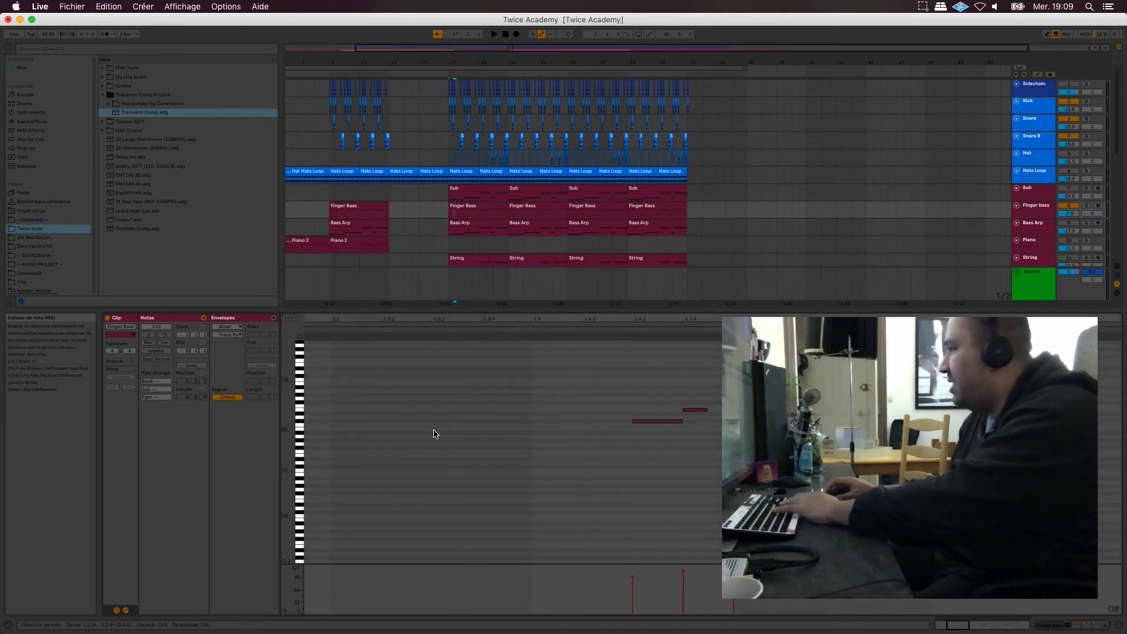
pyautogui.click(646, 423)
pyautogui.click(697, 410)
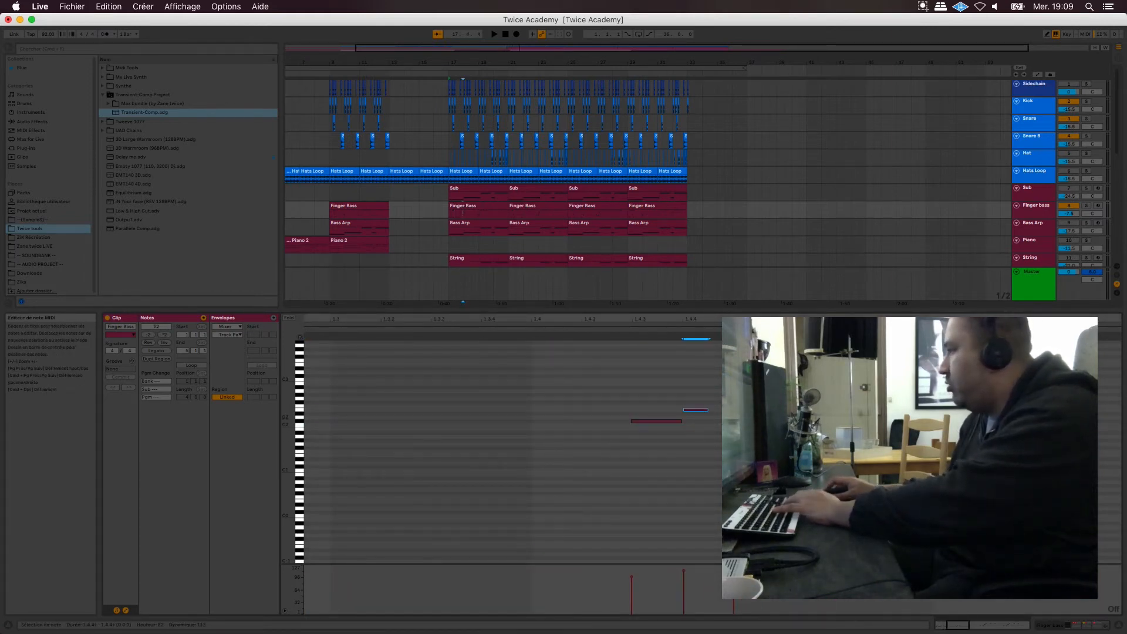
pyautogui.click(755, 414)
# Nudge the pair of same-pitch Finger Bass notes after the following gap slightly off the grid.
pyautogui.moveTo(802, 320); pyautogui.dragTo(383, 288)
pyautogui.click(685, 415)
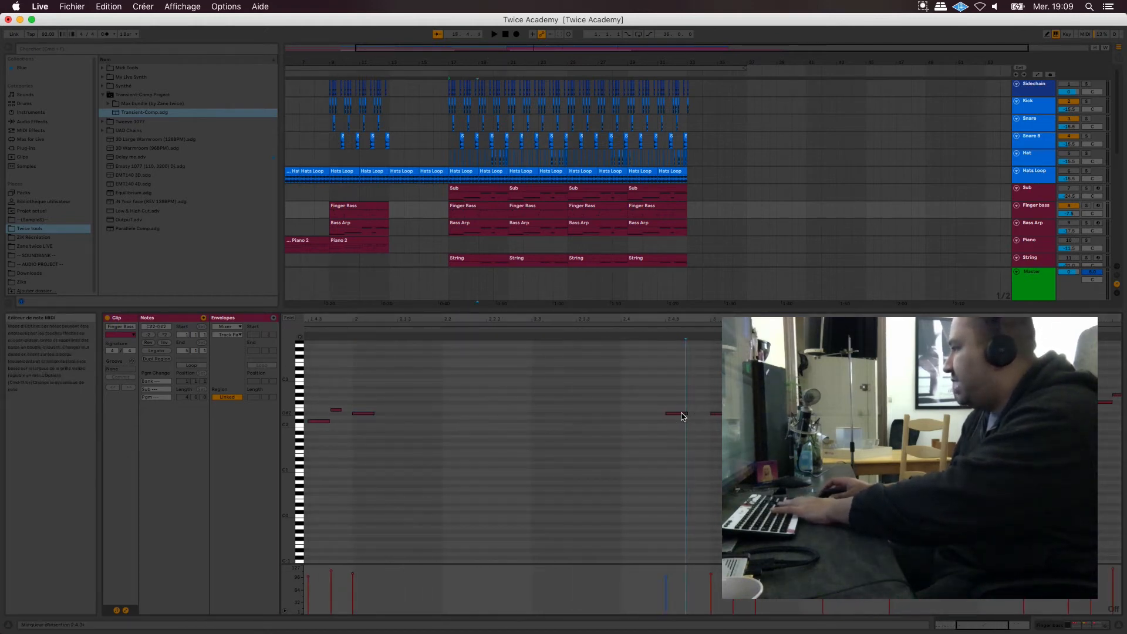
pyautogui.click(717, 415)
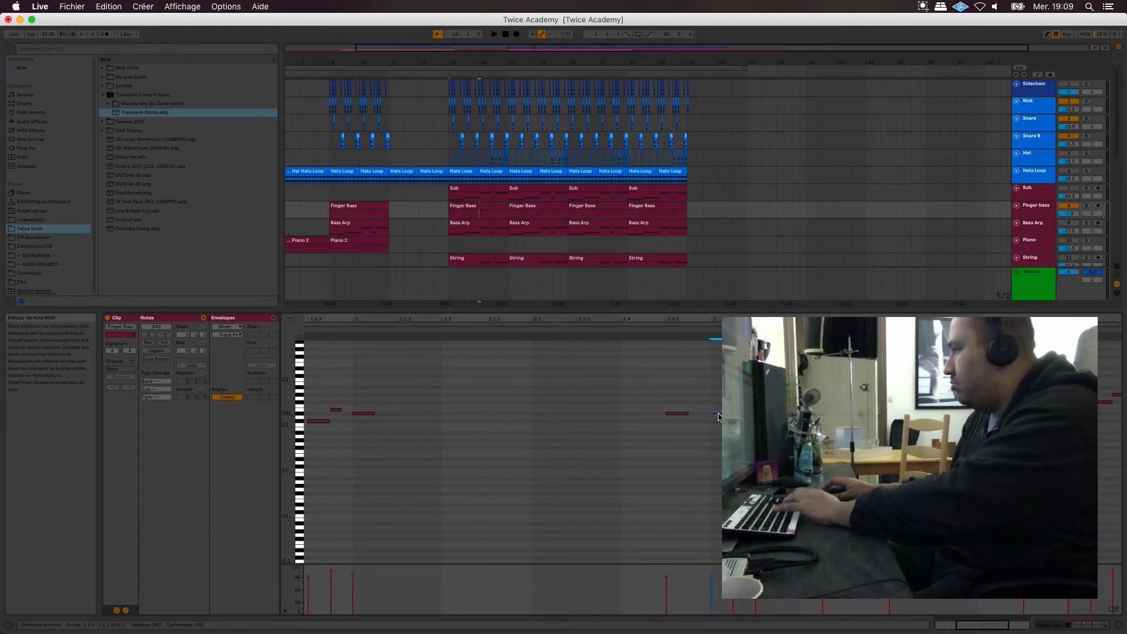
pyautogui.press('Up')
pyautogui.press('Up')
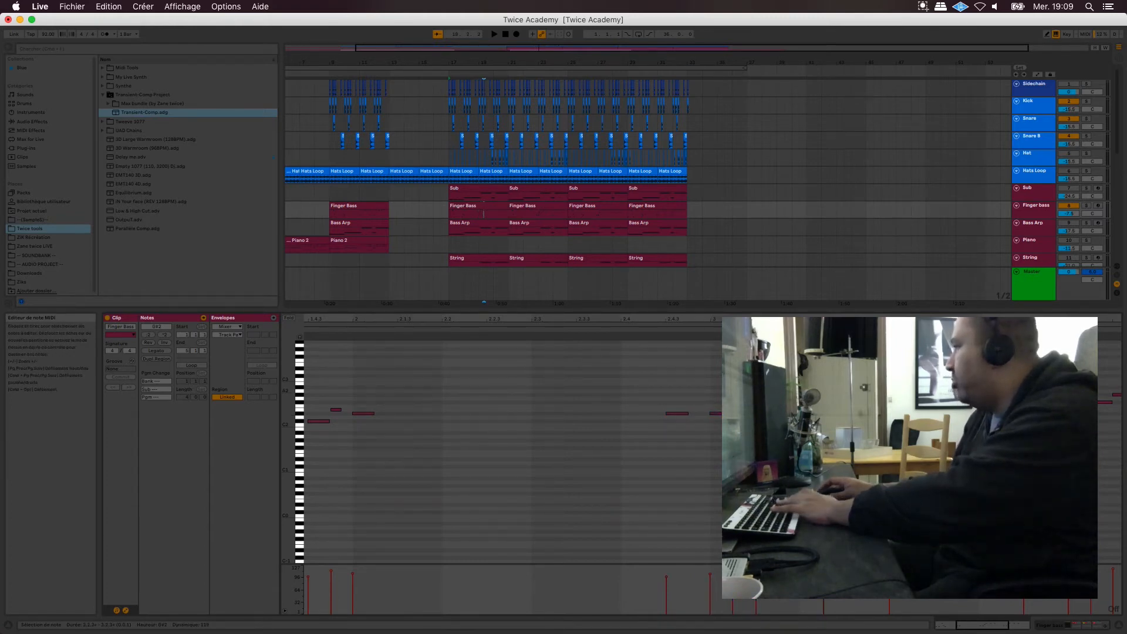
# Nudge the remaining Finger Bass notes, through the last one in the clip's fourth bar, slightly off the grid.
pyautogui.click(898, 395)
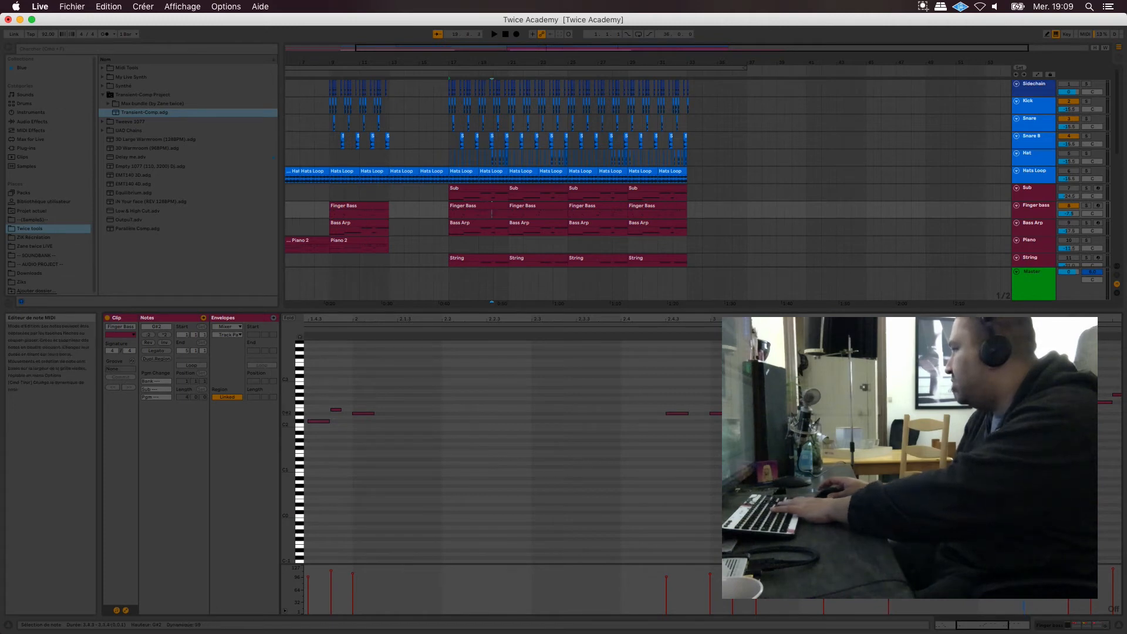
pyautogui.click(1034, 413)
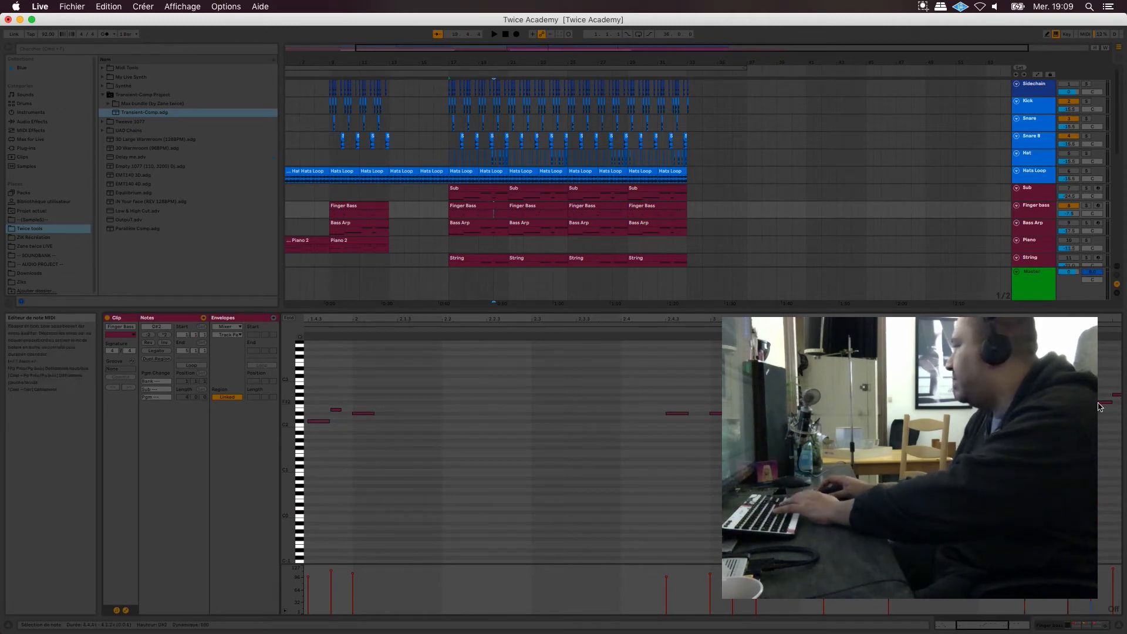
pyautogui.click(1117, 394)
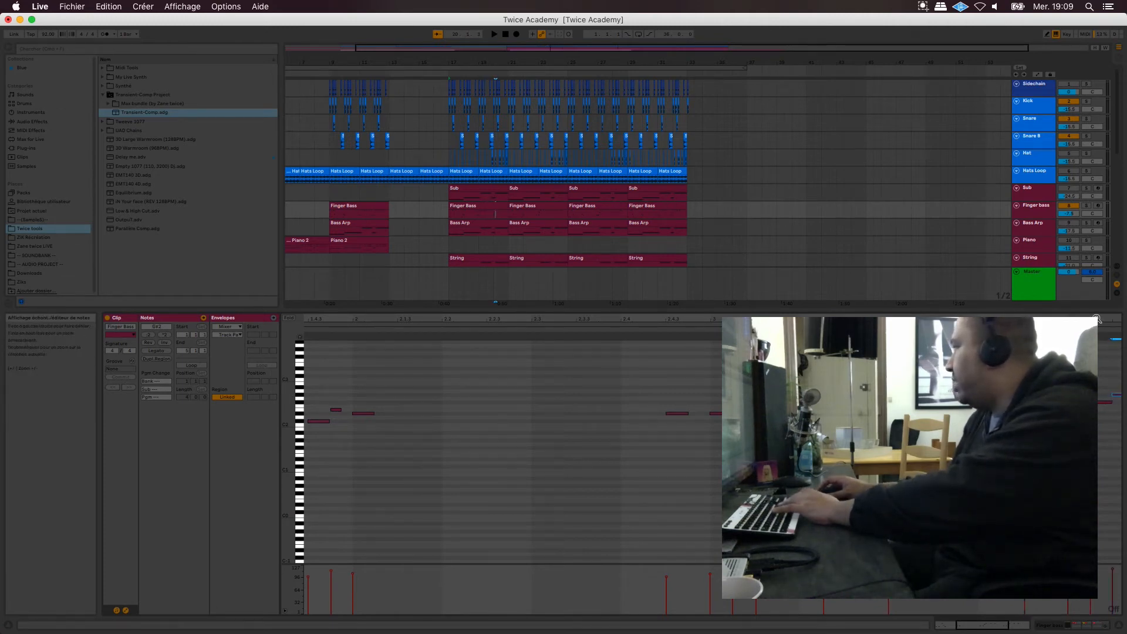
pyautogui.press('-')
pyautogui.press('-')
pyautogui.click(1023, 394)
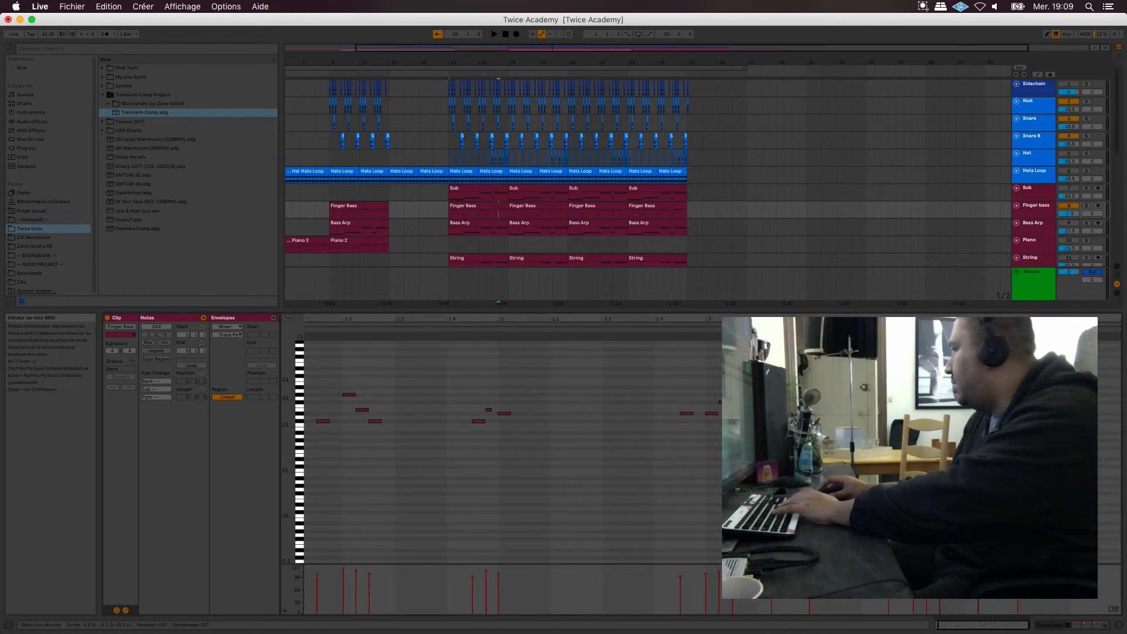
# Play the arrangement from bar 17 to listen to the Finger Bass with its loosened timing.
pyautogui.click(1035, 211)
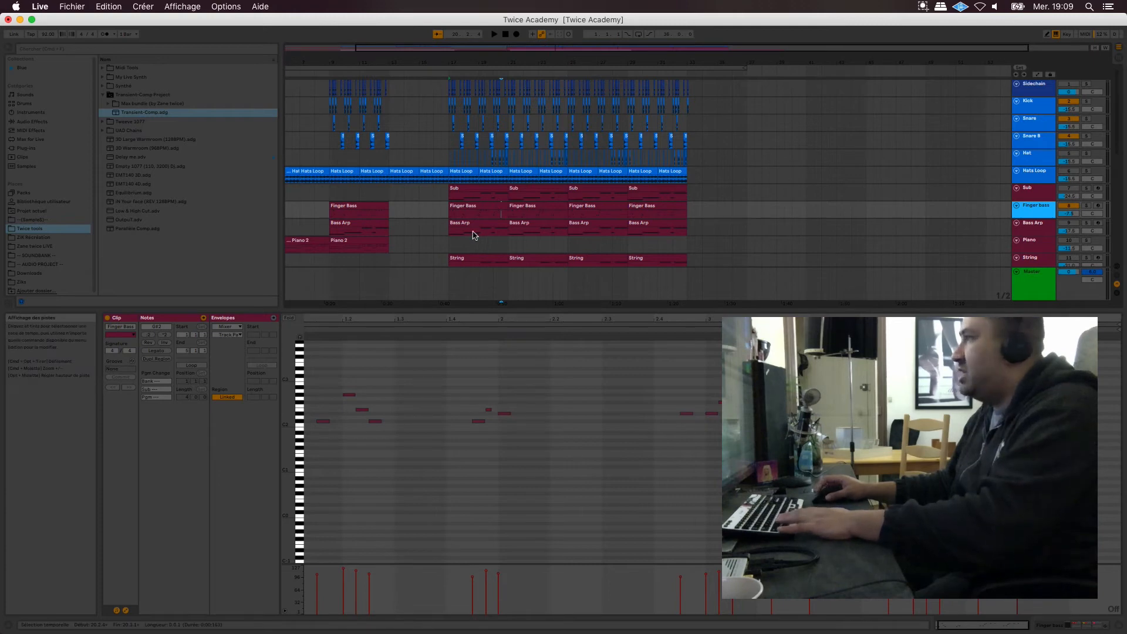
pyautogui.click(450, 215)
pyautogui.press('space')
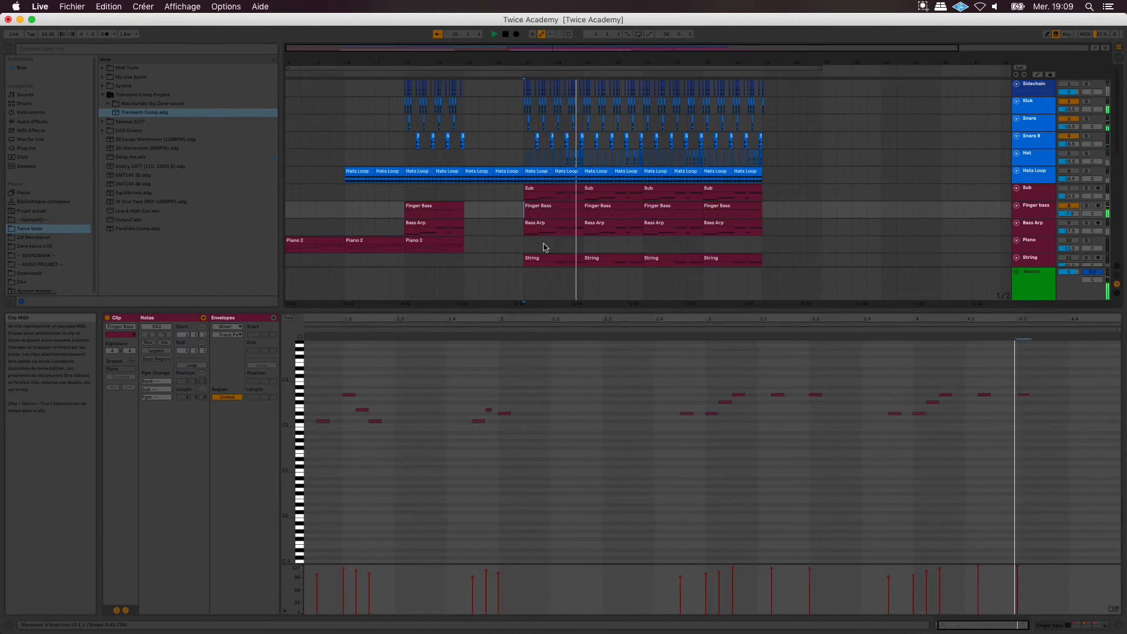
# Stop playback and copy the edited Finger Bass clip over the three following Finger Bass clips and the earlier one at bar 9.
pyautogui.click(561, 210)
pyautogui.press('space')
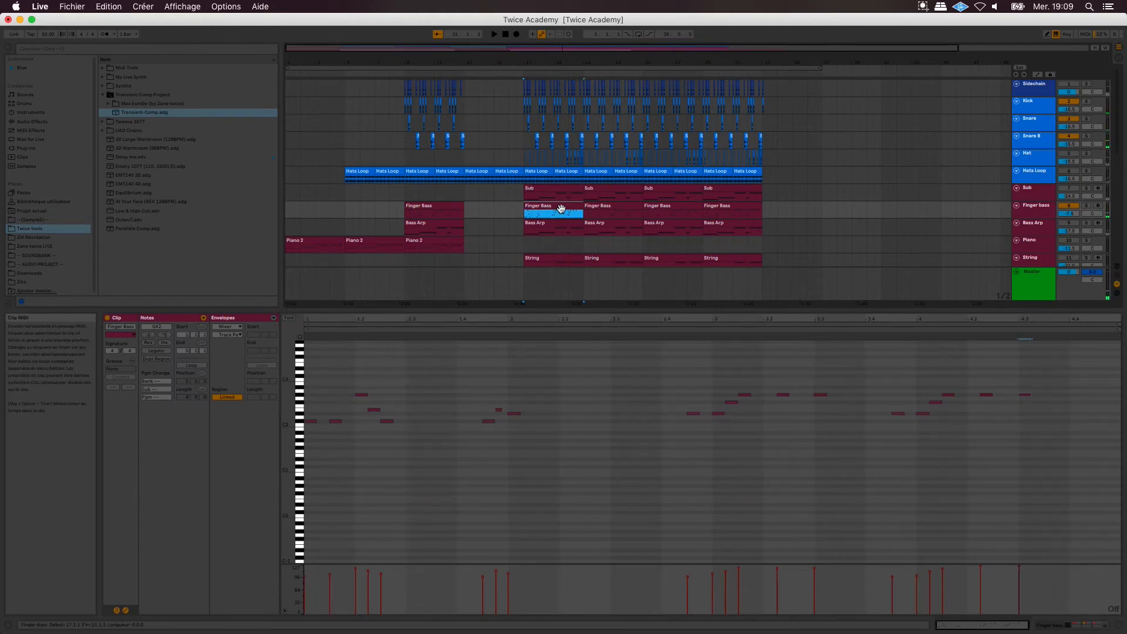
pyautogui.press('Right')
pyautogui.press('Right')
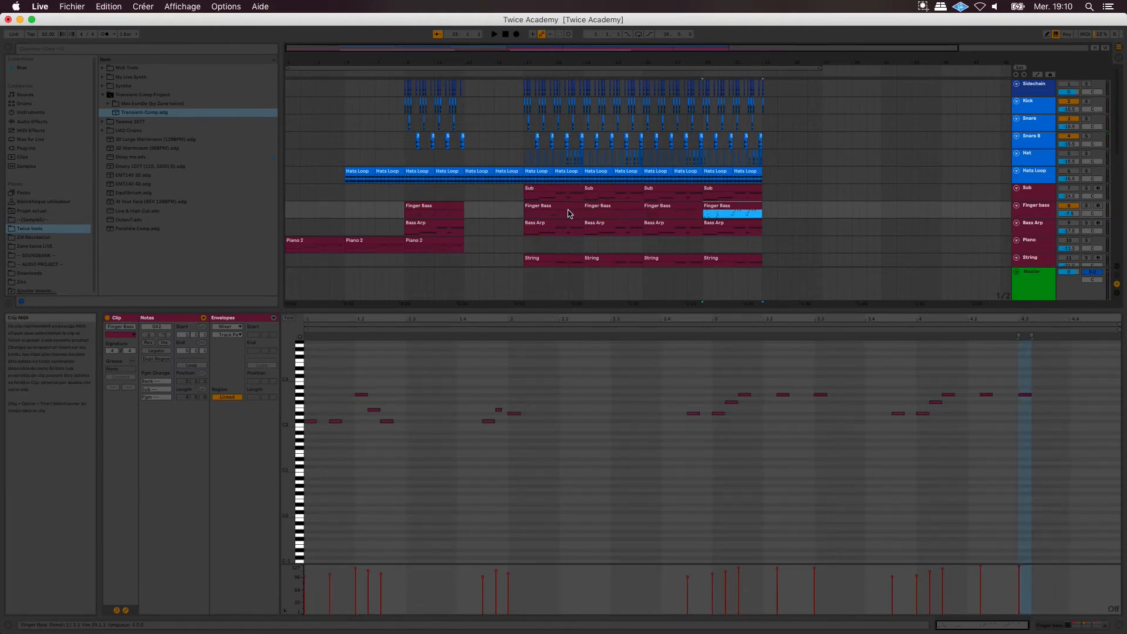
pyautogui.moveTo(561, 212); pyautogui.dragTo(445, 212)
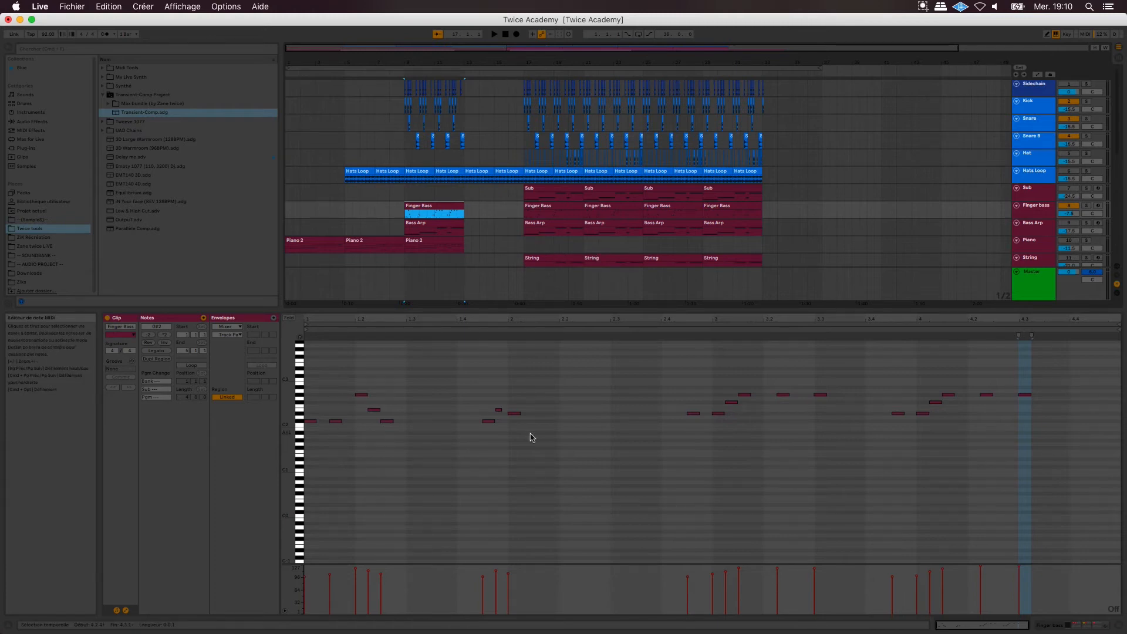
# Activate the Sub track and play from bar 17 to hear it with the Finger Bass.
pyautogui.click(526, 215)
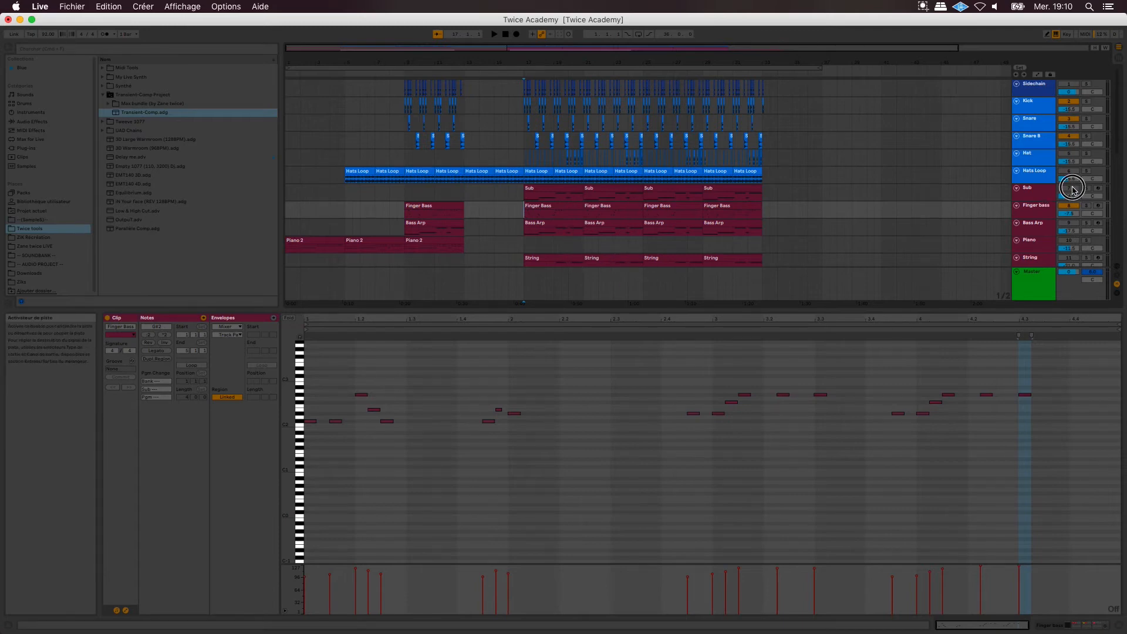
pyautogui.click(1036, 194)
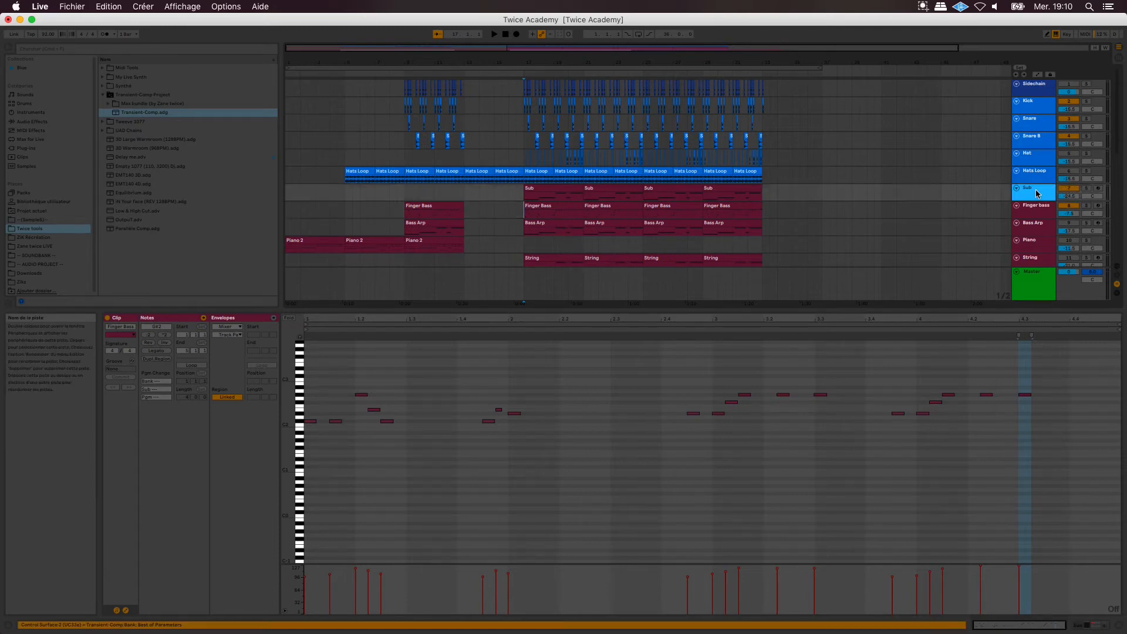
pyautogui.press('space')
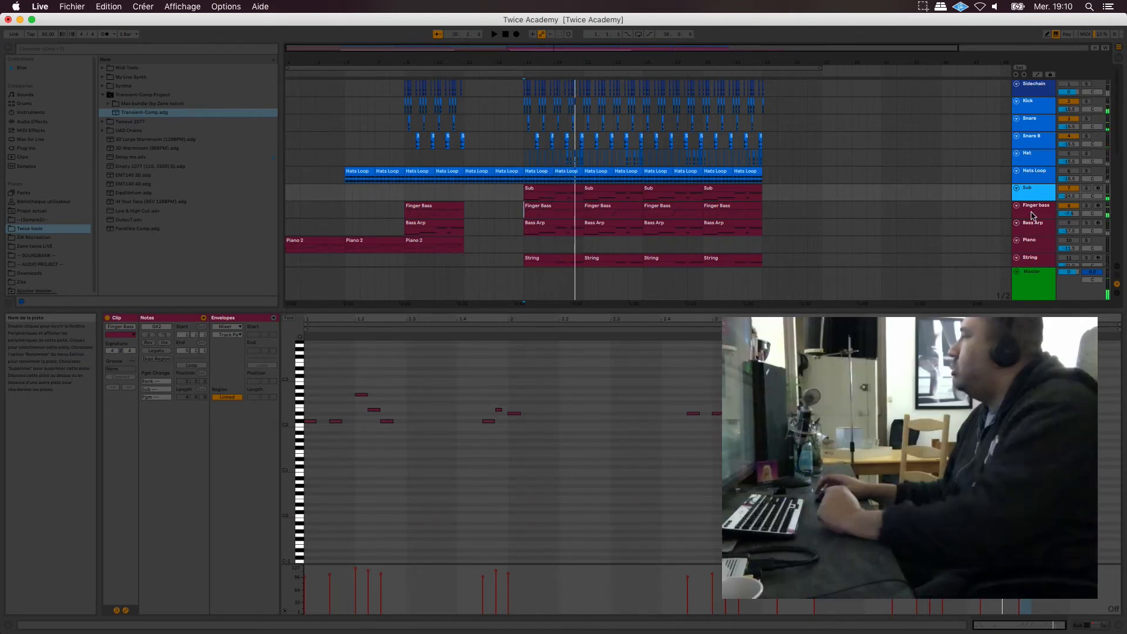
# Insert the Delay me preset before the Transient-Comp rack on the Finger Bass track and link its left and right delay times.
pyautogui.click(1032, 214)
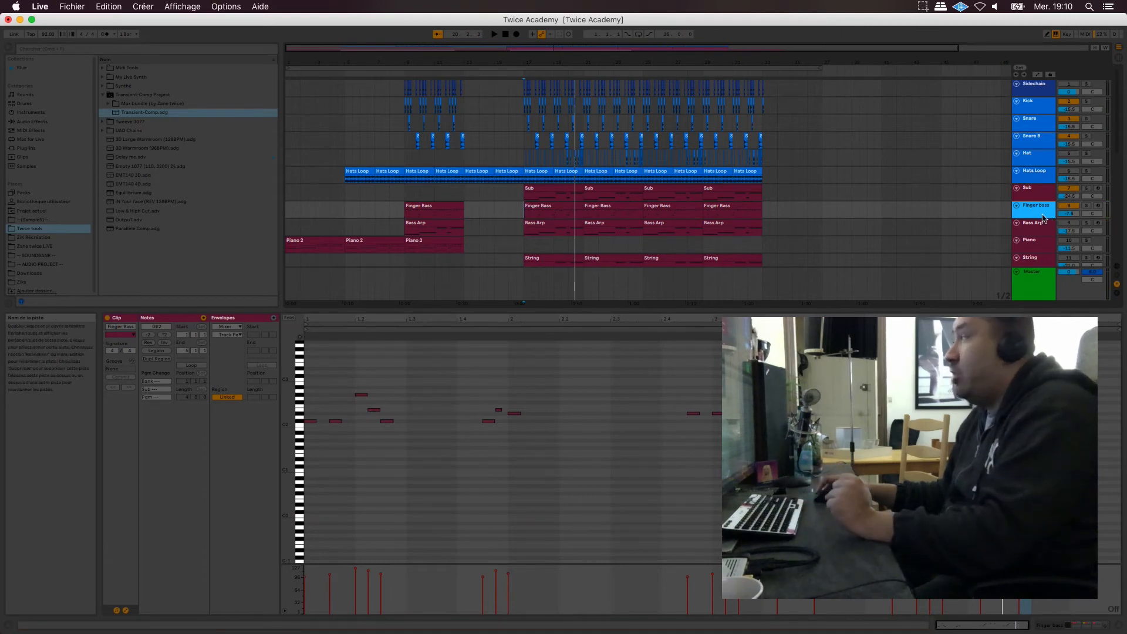
pyautogui.click(1036, 208)
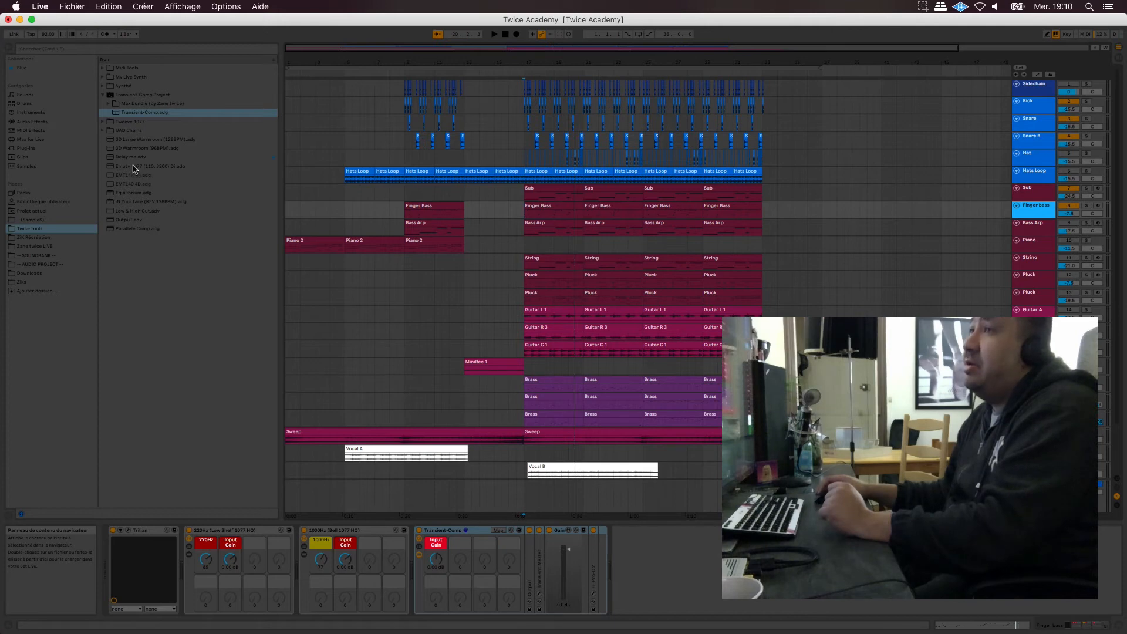
pyautogui.moveTo(129, 161); pyautogui.dragTo(412, 546)
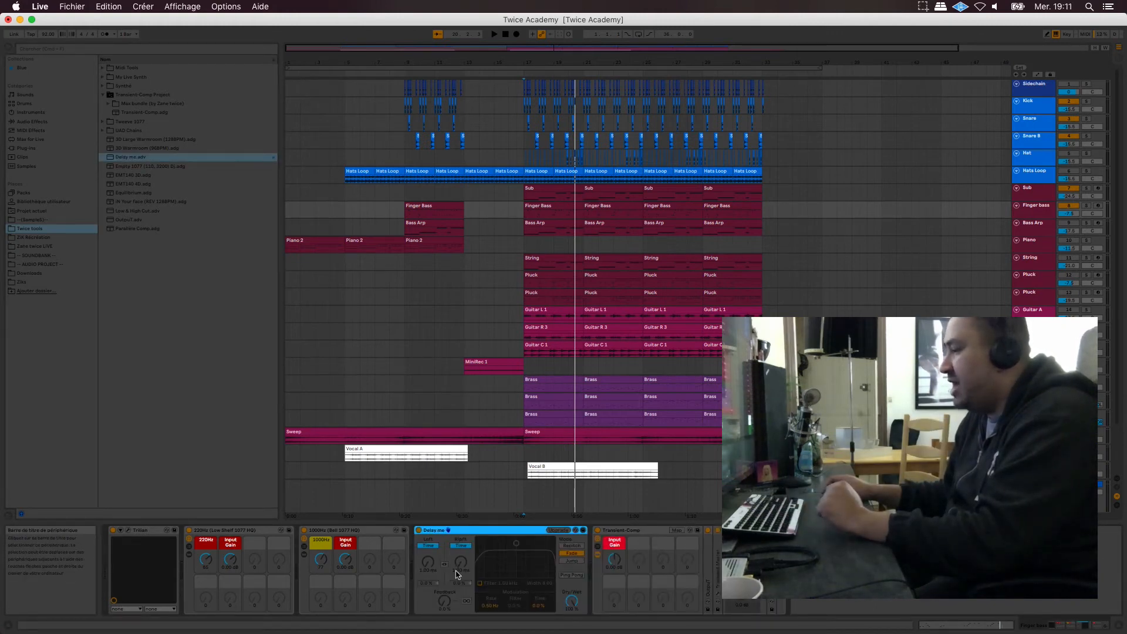
pyautogui.moveTo(433, 563); pyautogui.dragTo(433, 552)
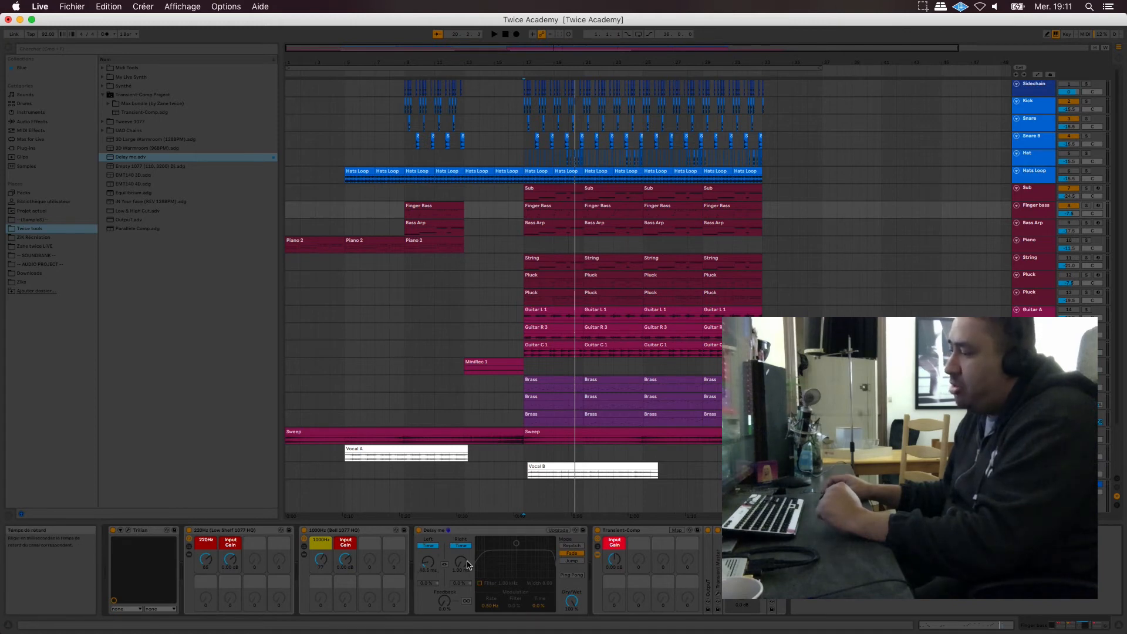
pyautogui.click(444, 564)
pyautogui.moveTo(479, 616)
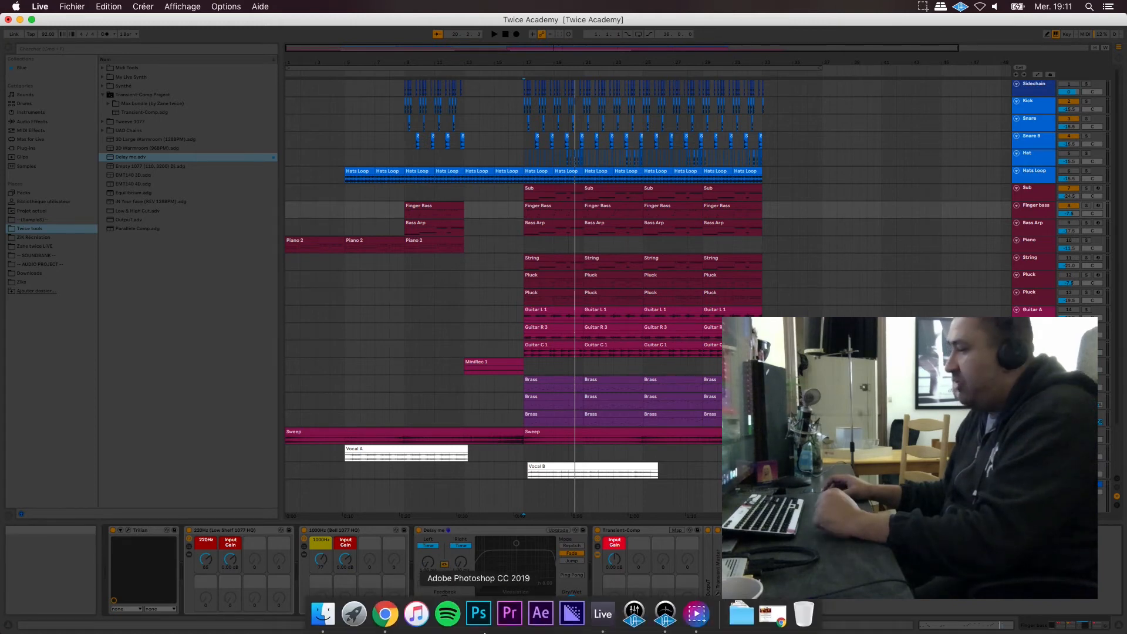
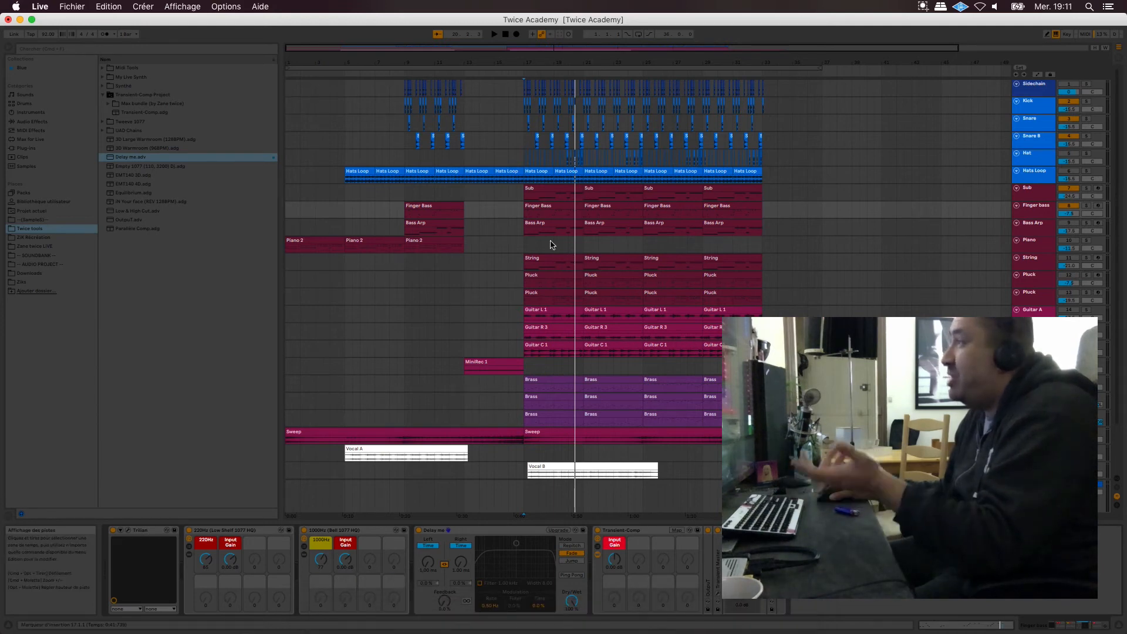
# Check the project tempo, switch to the tempo table in Chrome and calculate the sixty-fourth-note duration at 92 bpm.
pyautogui.moveTo(544, 63)
pyautogui.mouseDown()
pyautogui.moveTo(545, 134)
pyautogui.moveTo(552, 58)
pyautogui.mouseUp()
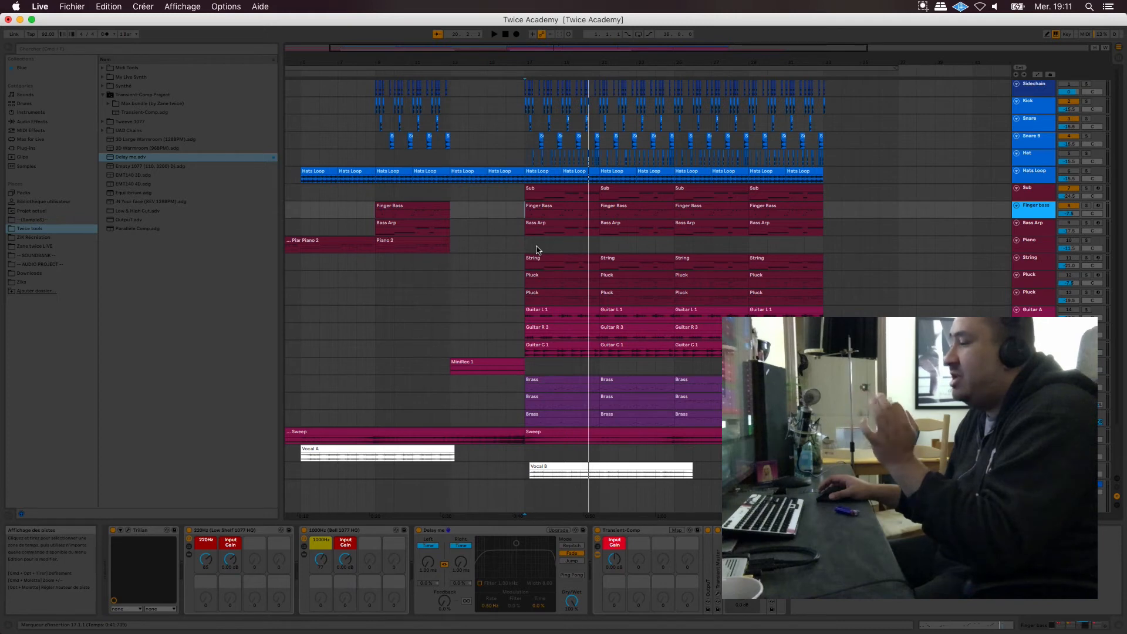
pyautogui.click(47, 35)
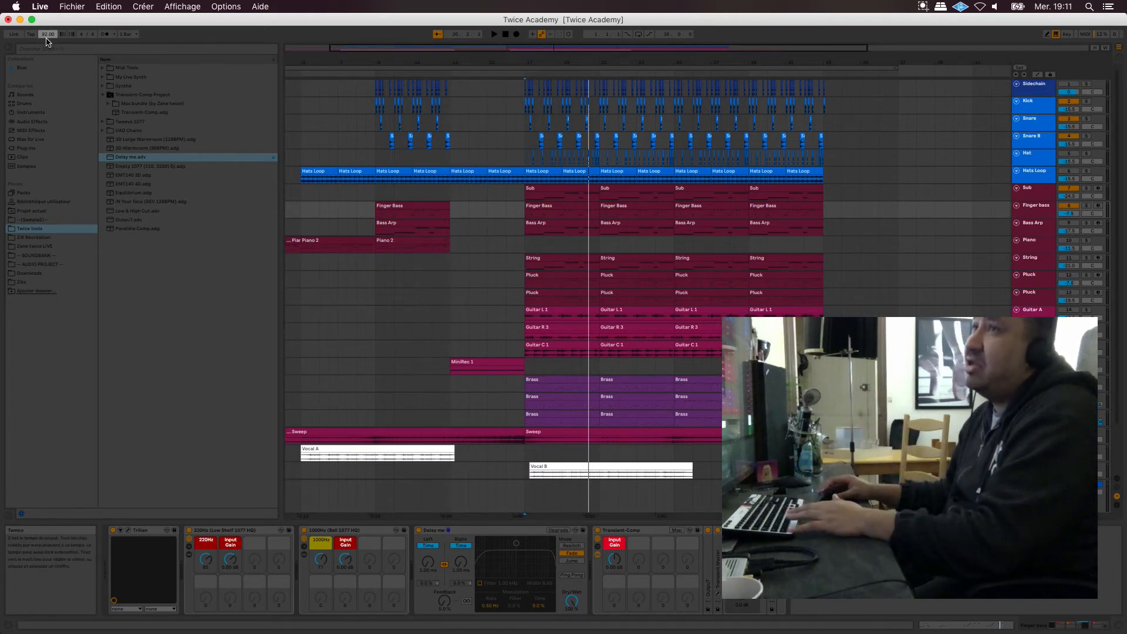
pyautogui.moveTo(599, 625)
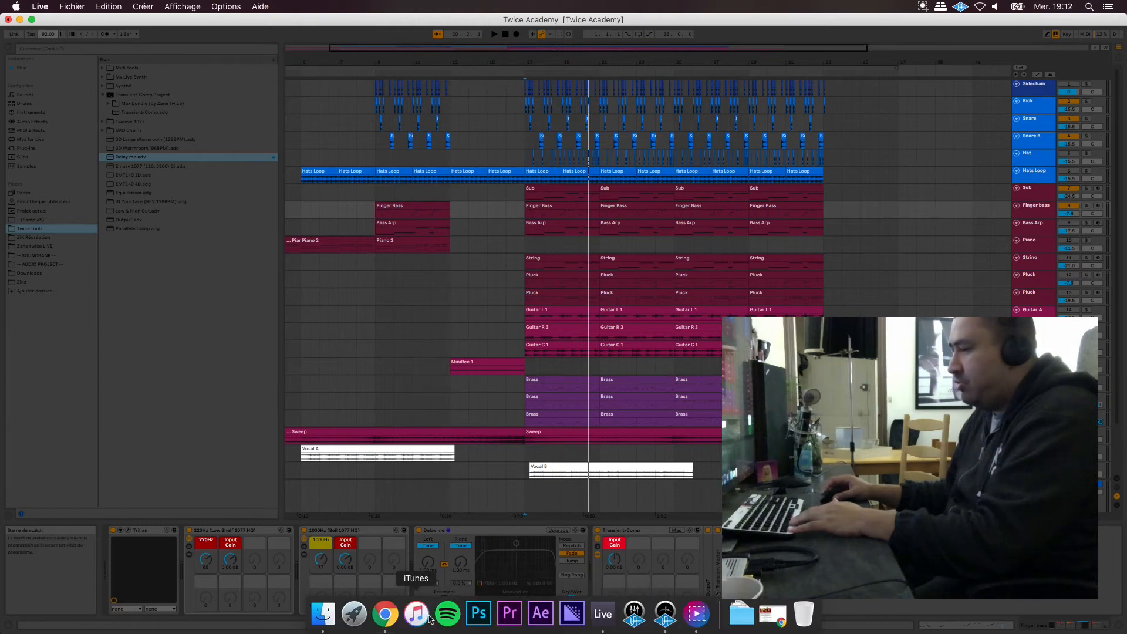
pyautogui.click(385, 613)
pyautogui.click(274, 422)
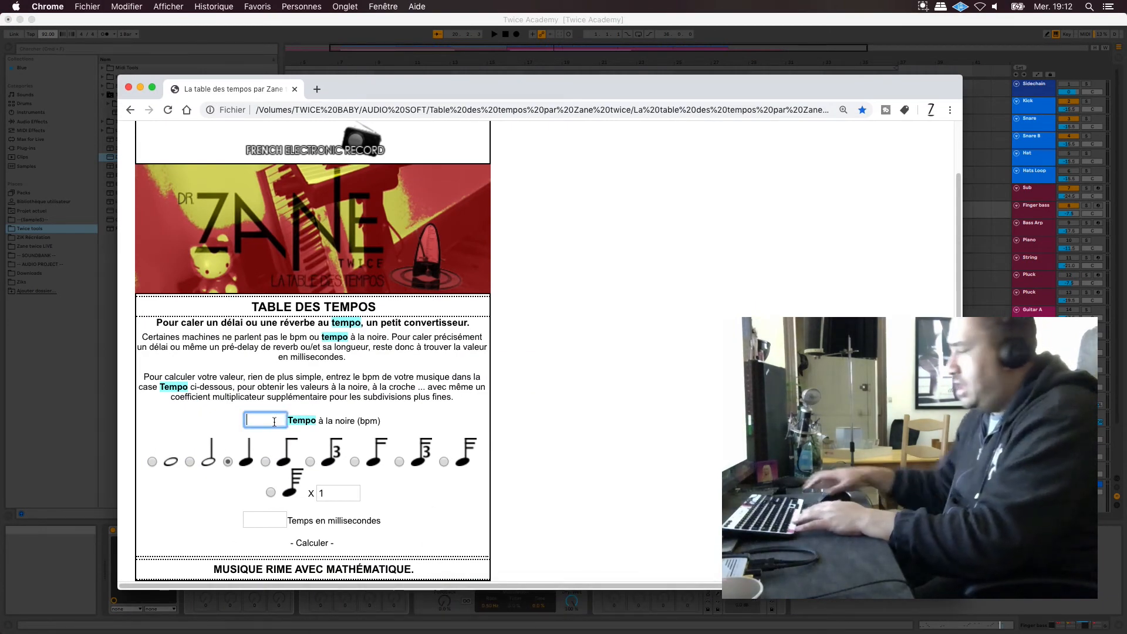
pyautogui.write('92')
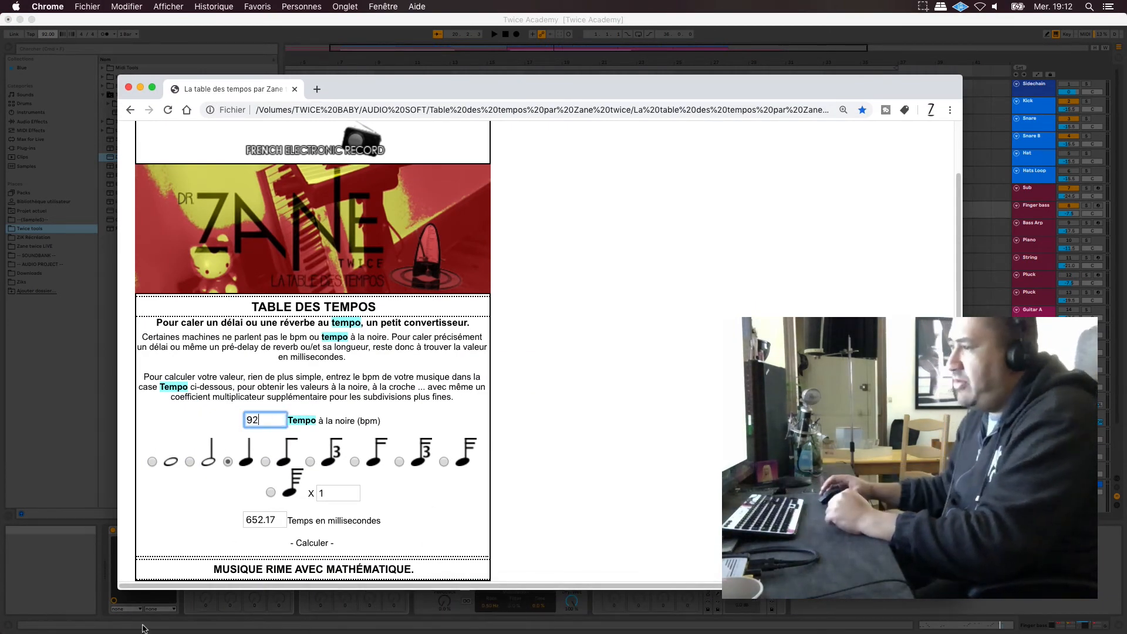
pyautogui.click(271, 492)
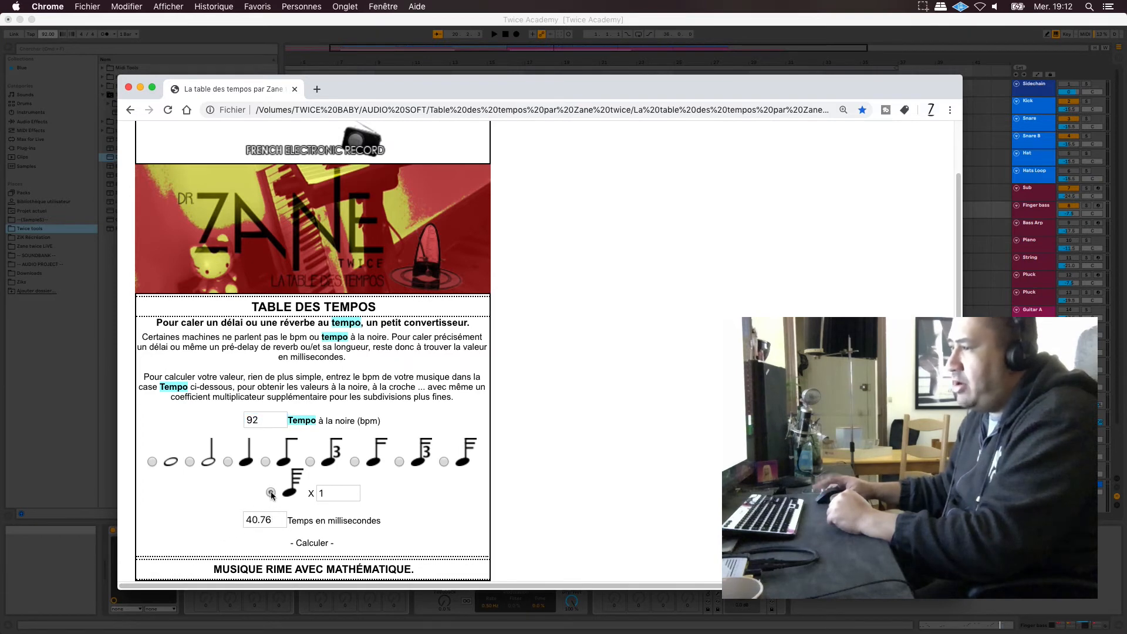
# Try a subdivision factor of 22 in the tempo table, and replace it with 24 for a shorter delay time.
pyautogui.doubleClick(330, 494)
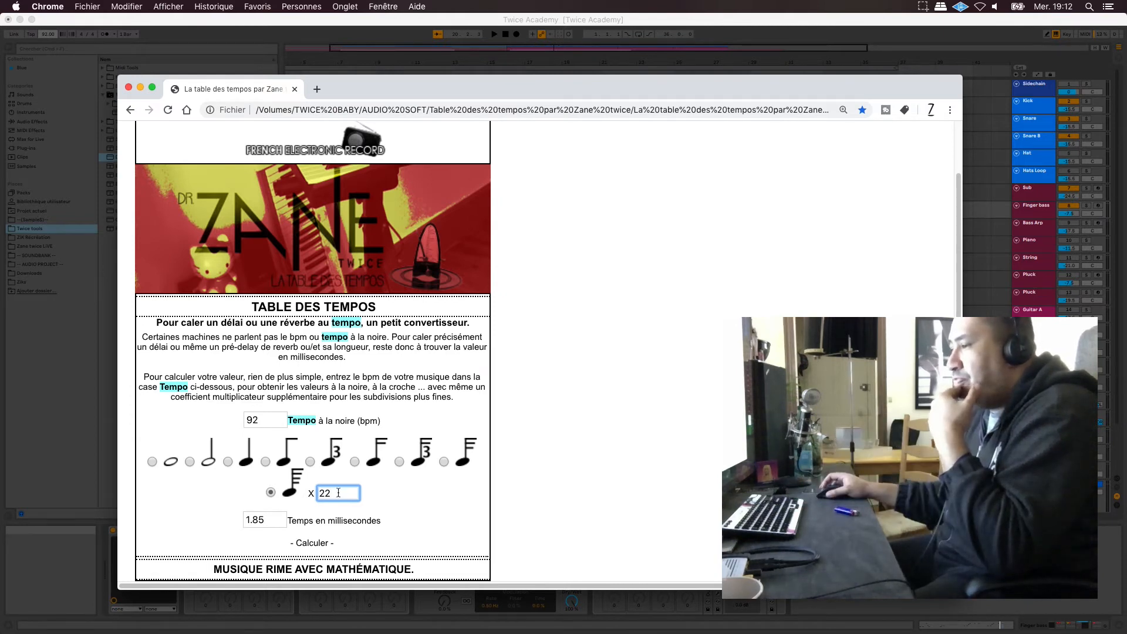
pyautogui.moveTo(338, 493); pyautogui.dragTo(317, 496)
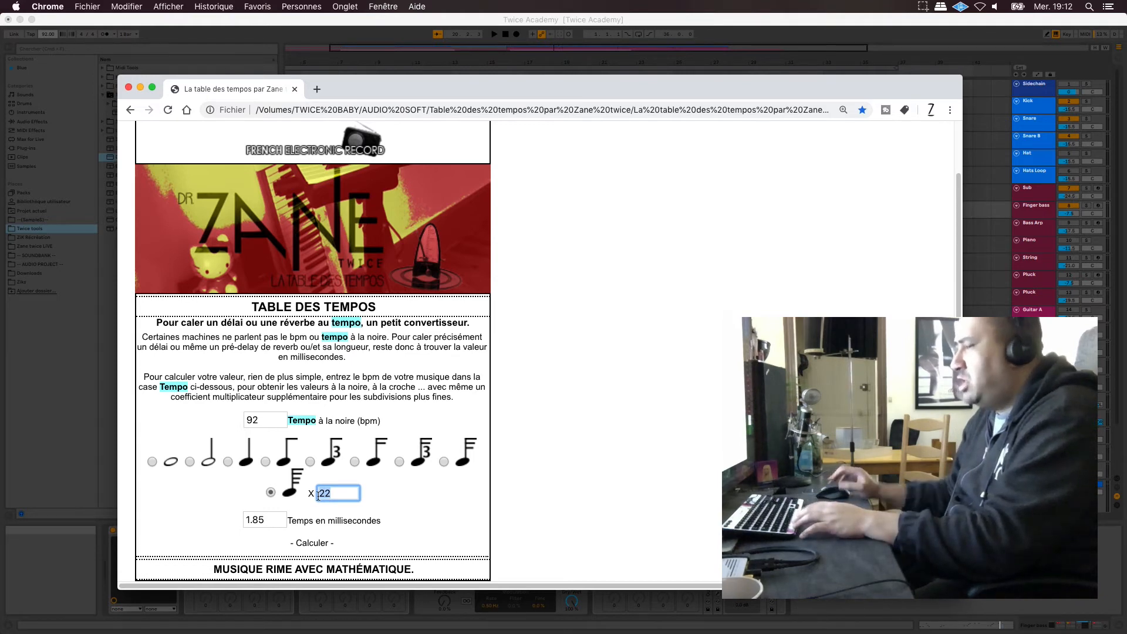
pyautogui.write('24')
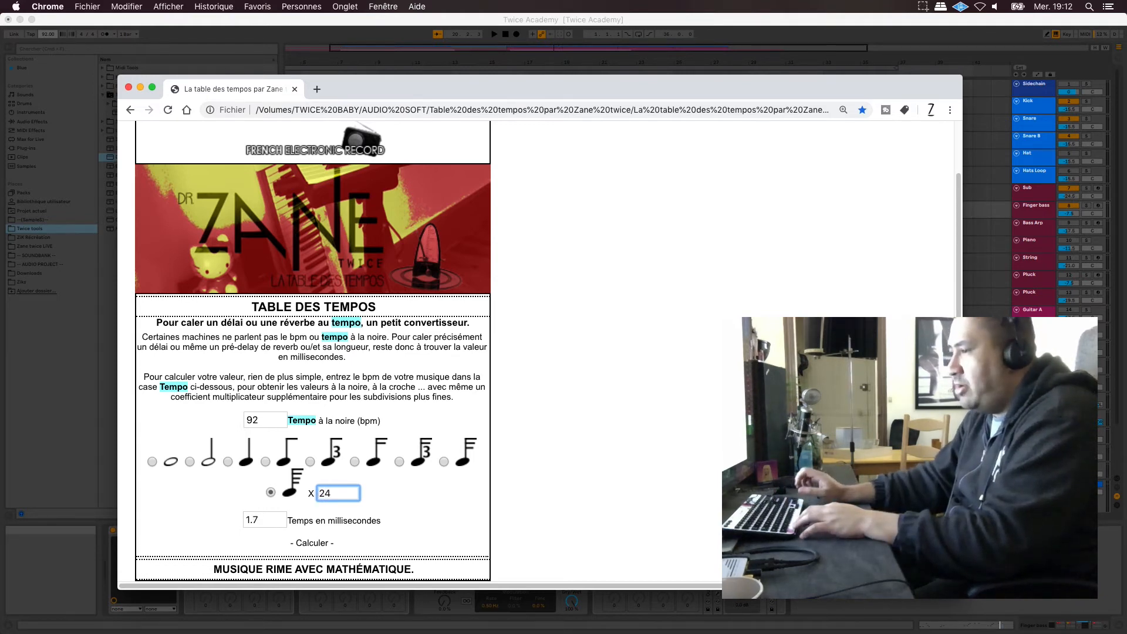
pyautogui.moveTo(340, 493); pyautogui.dragTo(313, 493)
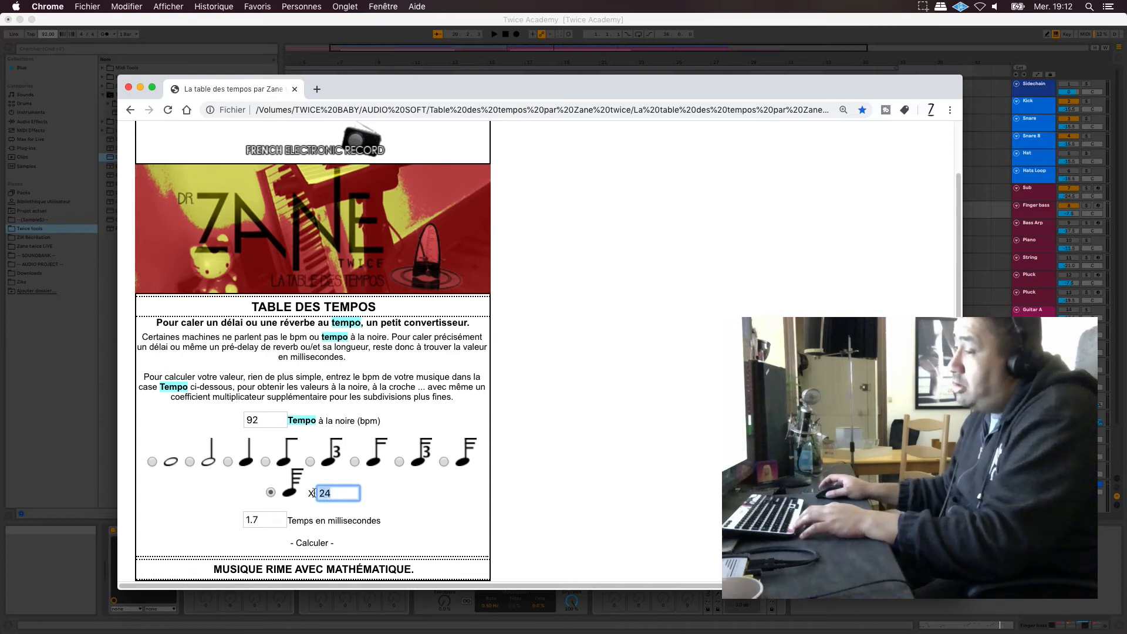
# Switch back to Live, set the linked Finger Bass delay times to 1.70 ms, and play from bar 17 with Bass Arp activated.
pyautogui.click(863, 615)
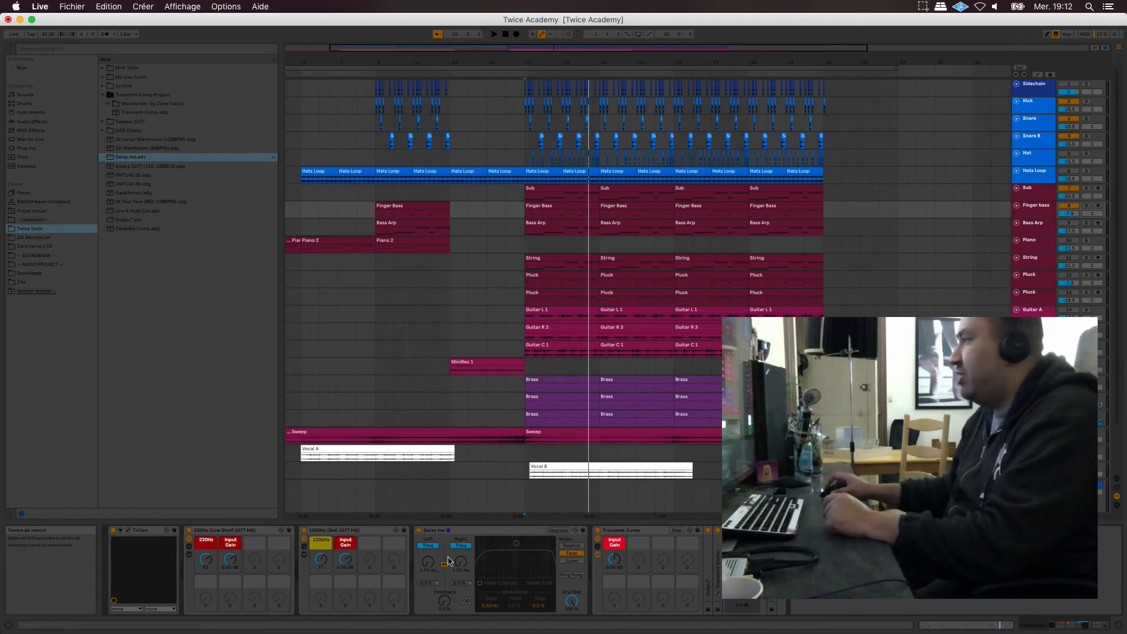
pyautogui.click(523, 214)
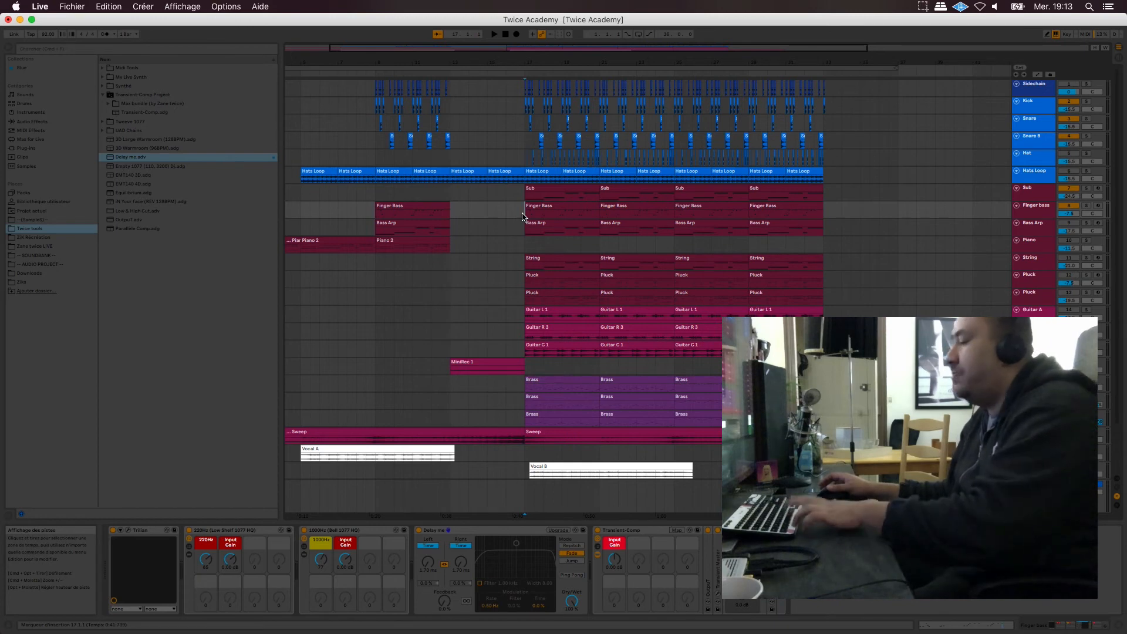
pyautogui.press('space')
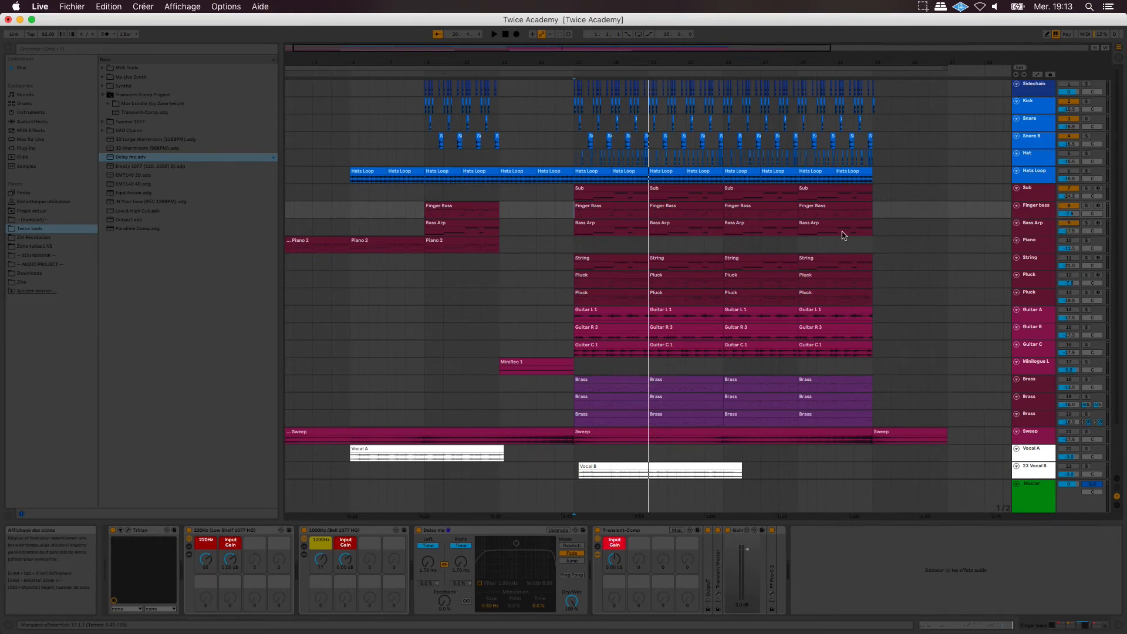
pyautogui.press('space')
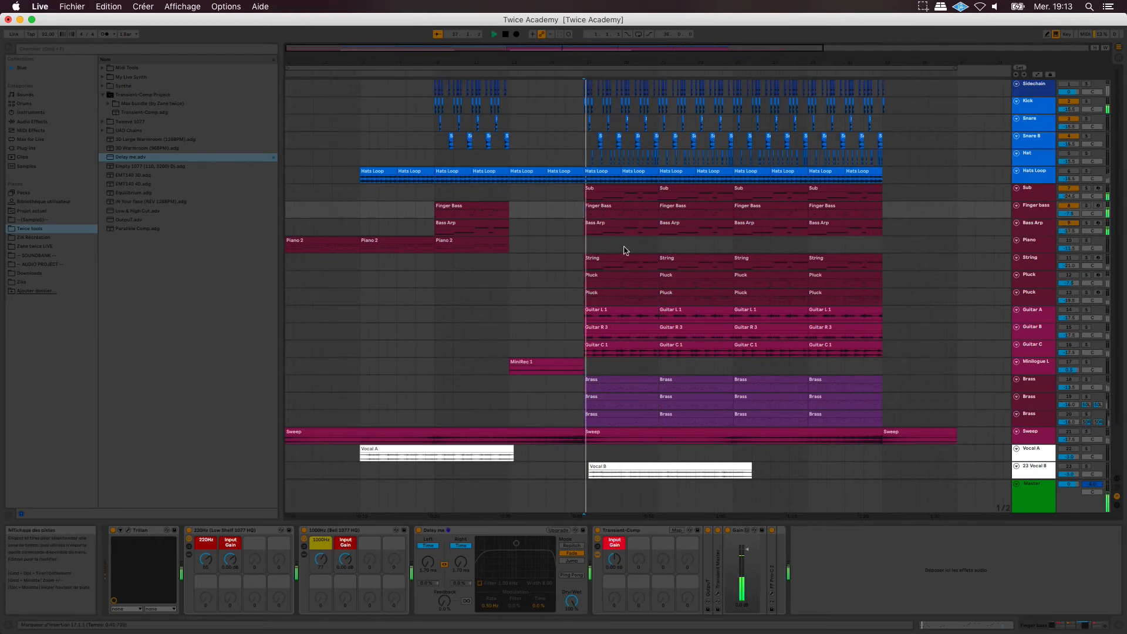
# Insert the Delay me preset before the 80Hz Low Shelf rack on the Bass Arp track and link its left and right delay times.
pyautogui.click(1030, 224)
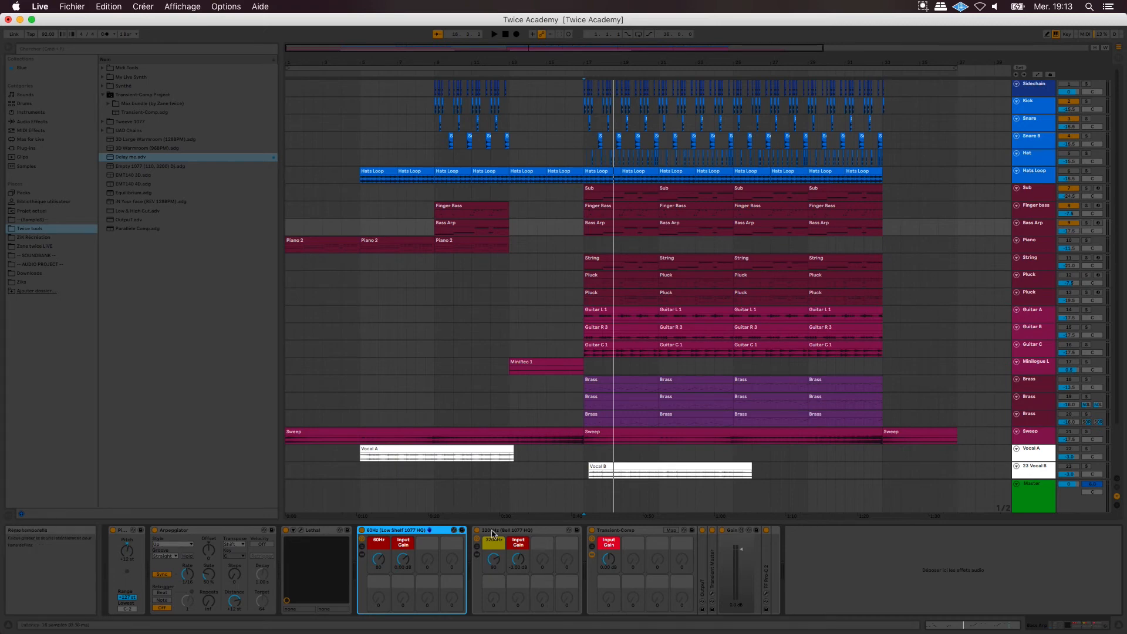
pyautogui.moveTo(132, 157); pyautogui.dragTo(367, 562)
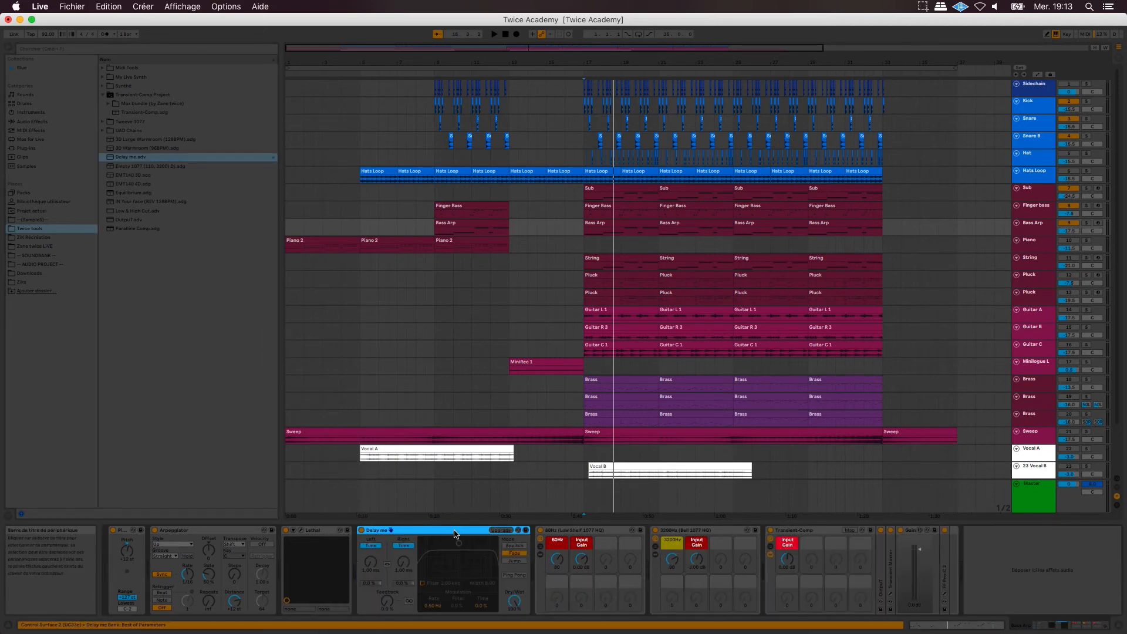
pyautogui.click(387, 564)
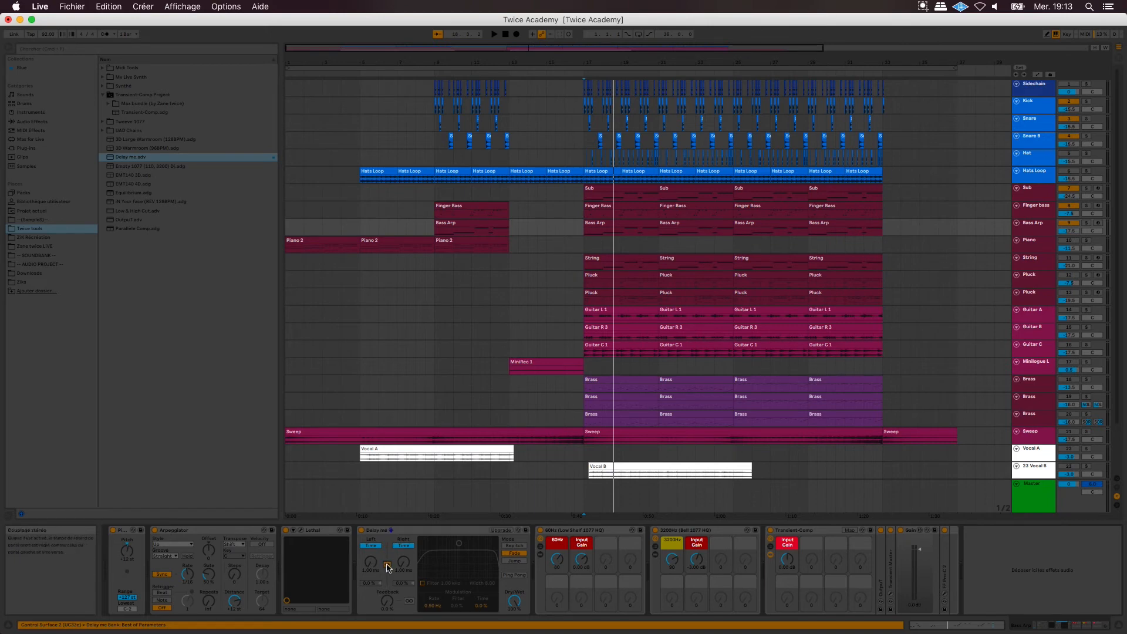
# Switch to the tempo table in Chrome and recalculate the delay time at 92 bpm with a subdivision factor of 30.
pyautogui.click(429, 531)
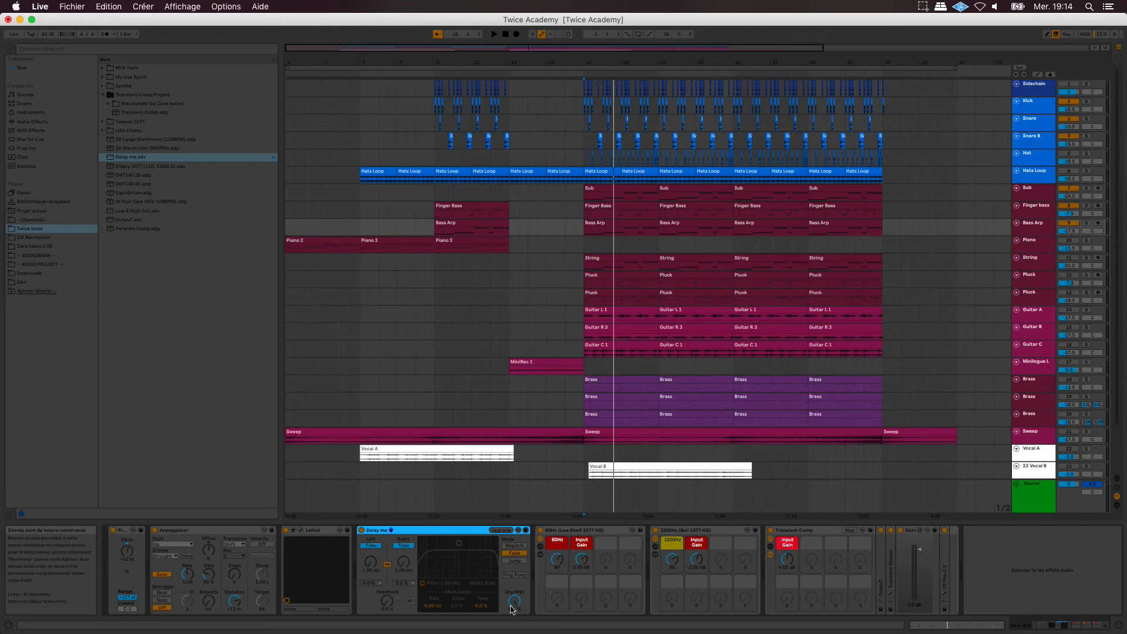
pyautogui.moveTo(506, 632)
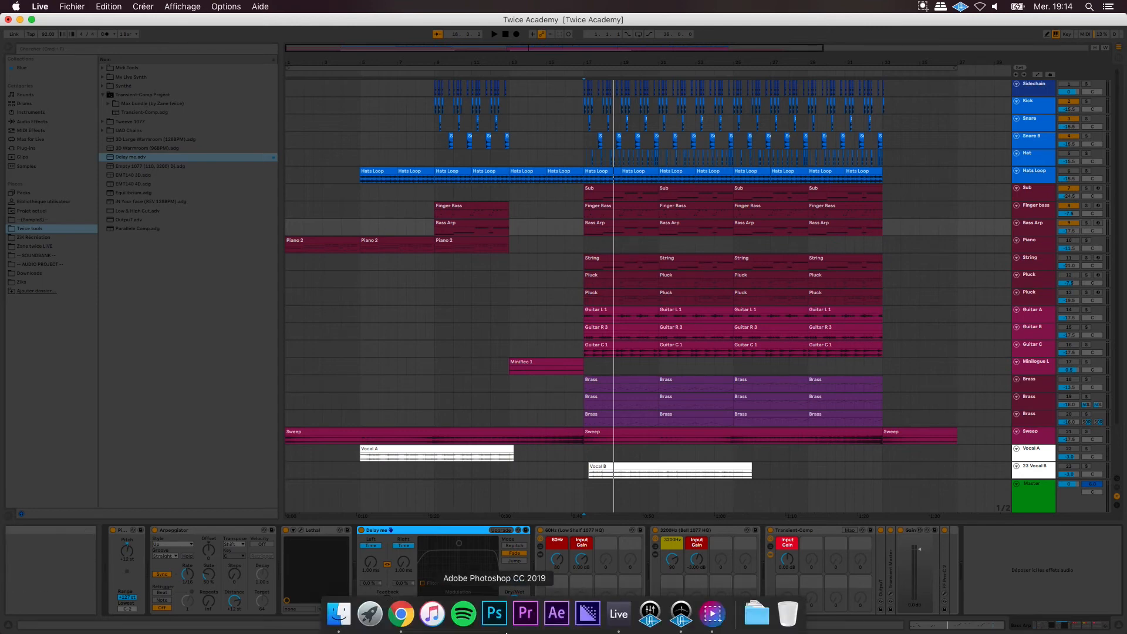
pyautogui.click(401, 614)
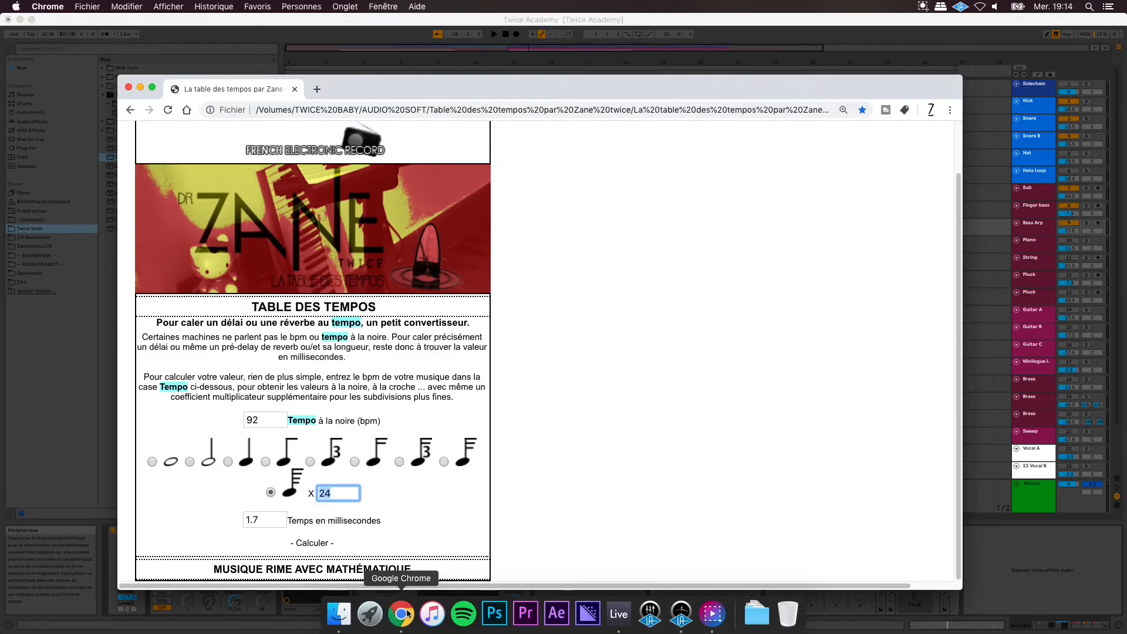
pyautogui.click(338, 493)
pyautogui.moveTo(338, 493); pyautogui.dragTo(309, 495)
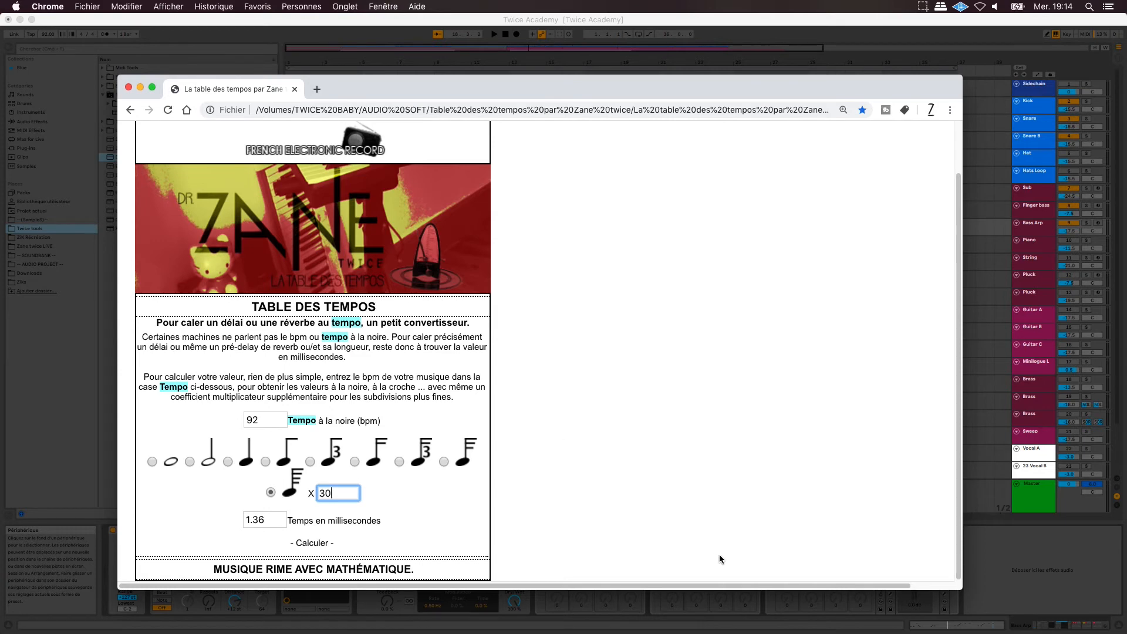
# Switch back to Live, set the linked Bass Arp delay times to 1.36 ms, and play the mix from bar 17.
pyautogui.click(967, 595)
pyautogui.click(371, 572)
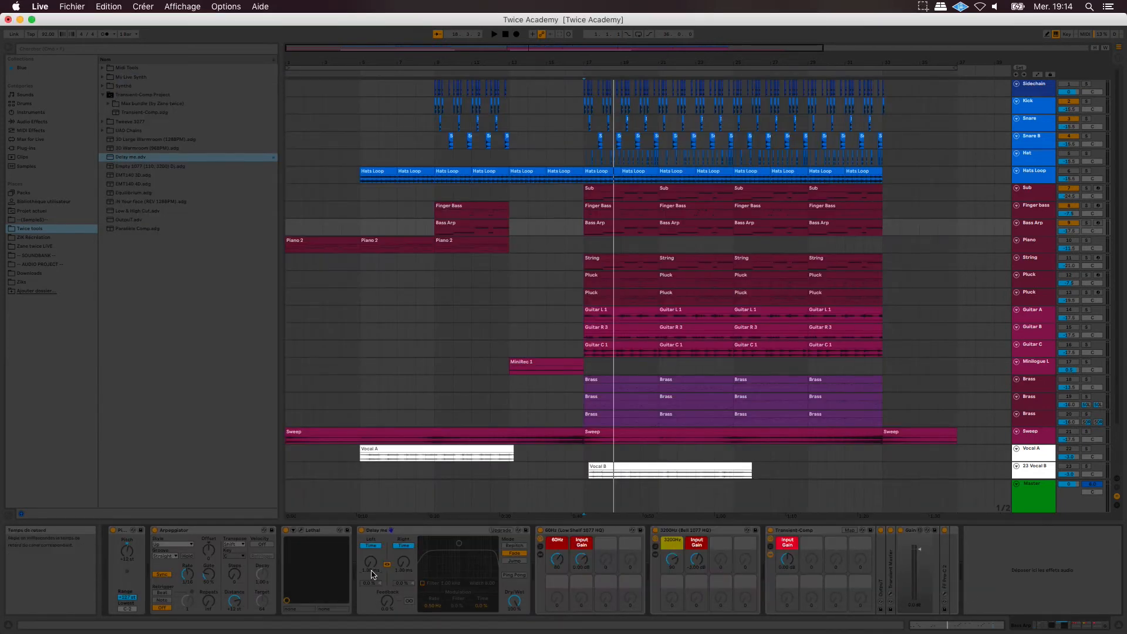
pyautogui.click(617, 239)
pyautogui.press('space')
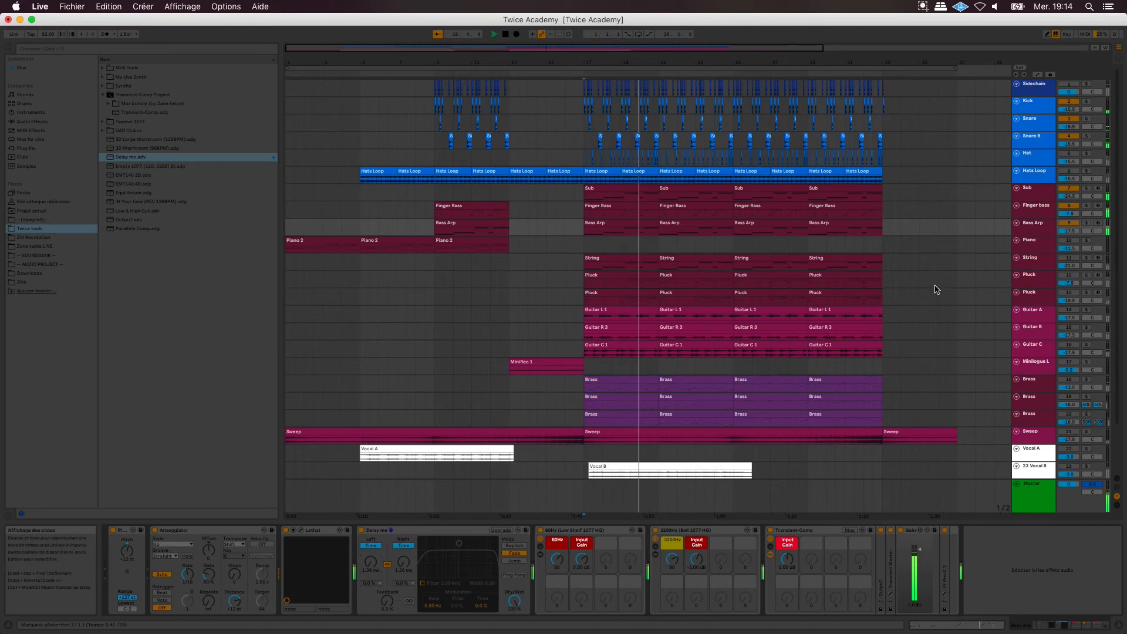
pyautogui.press('space')
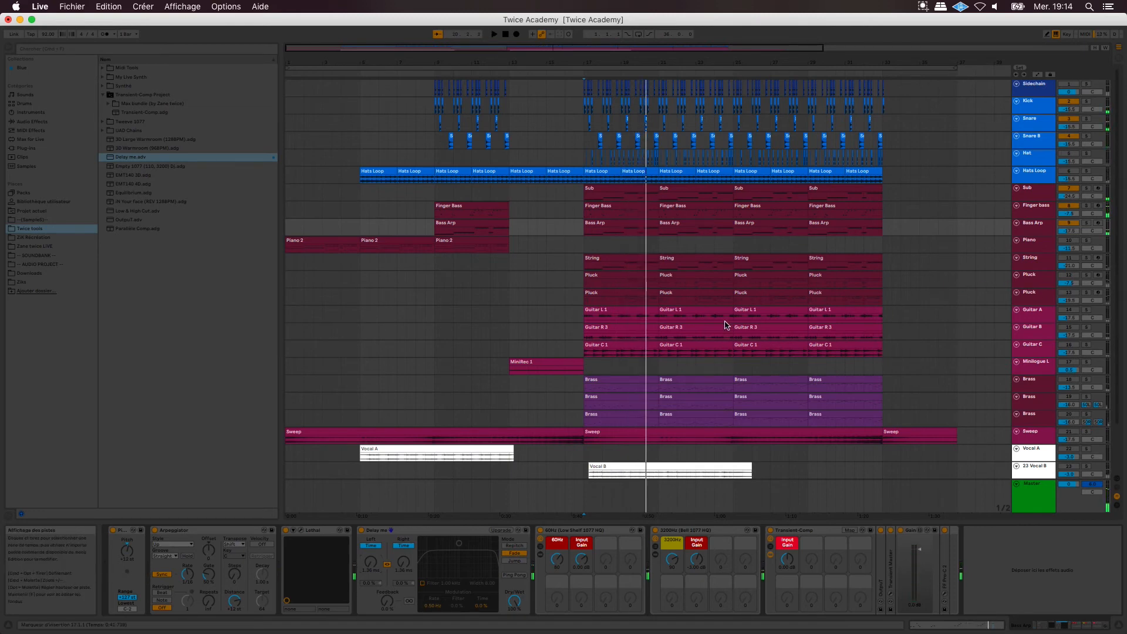
# Activate the String track, listen to it with the mix from bar 17, and adjust its volume slightly.
pyautogui.click(1040, 266)
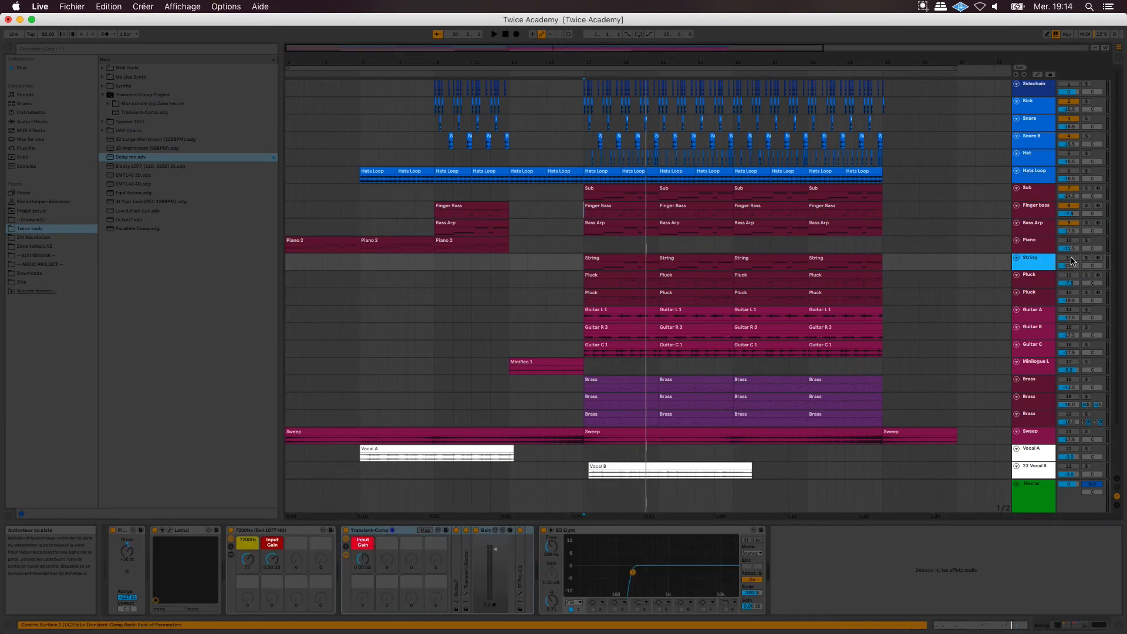
pyautogui.click(1071, 260)
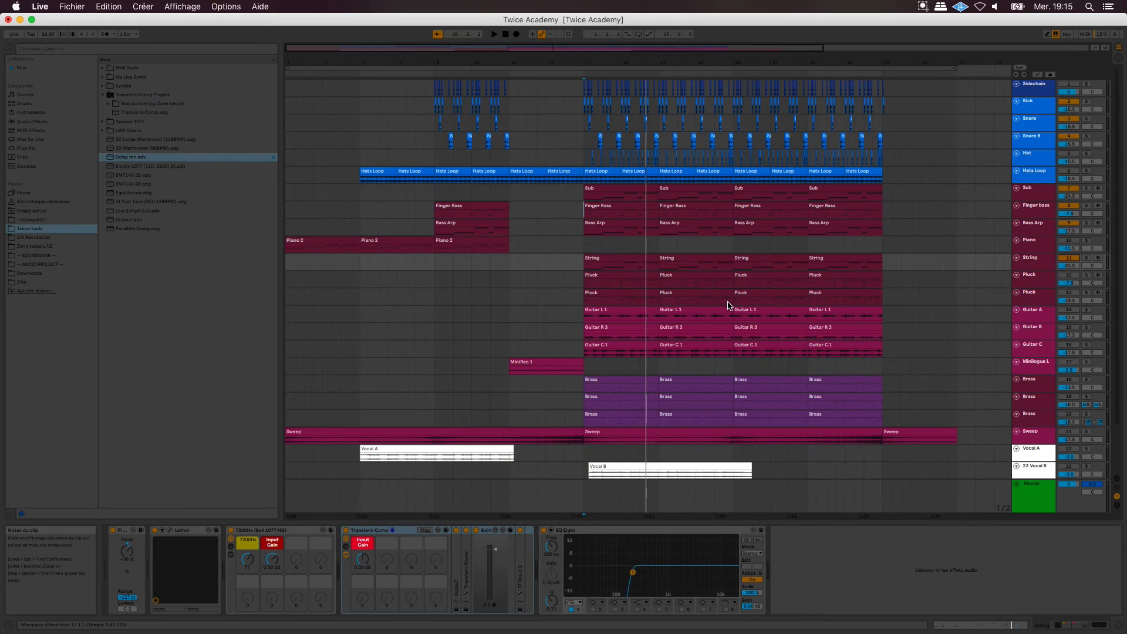
pyautogui.press('space')
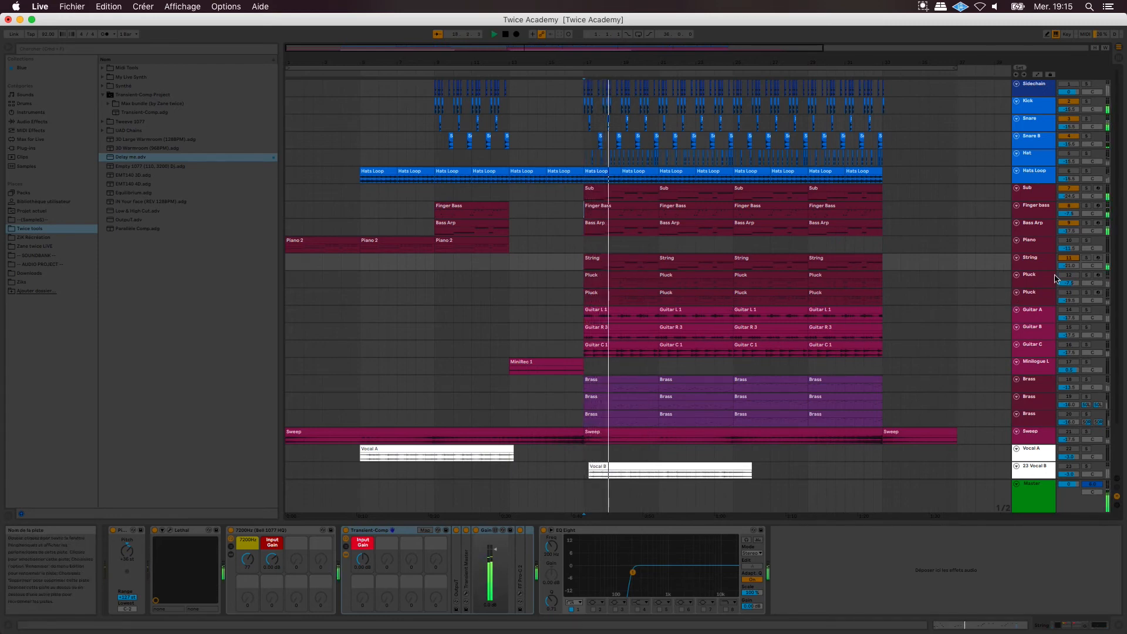
pyautogui.press('space')
pyautogui.moveTo(1069, 266); pyautogui.dragTo(1070, 268)
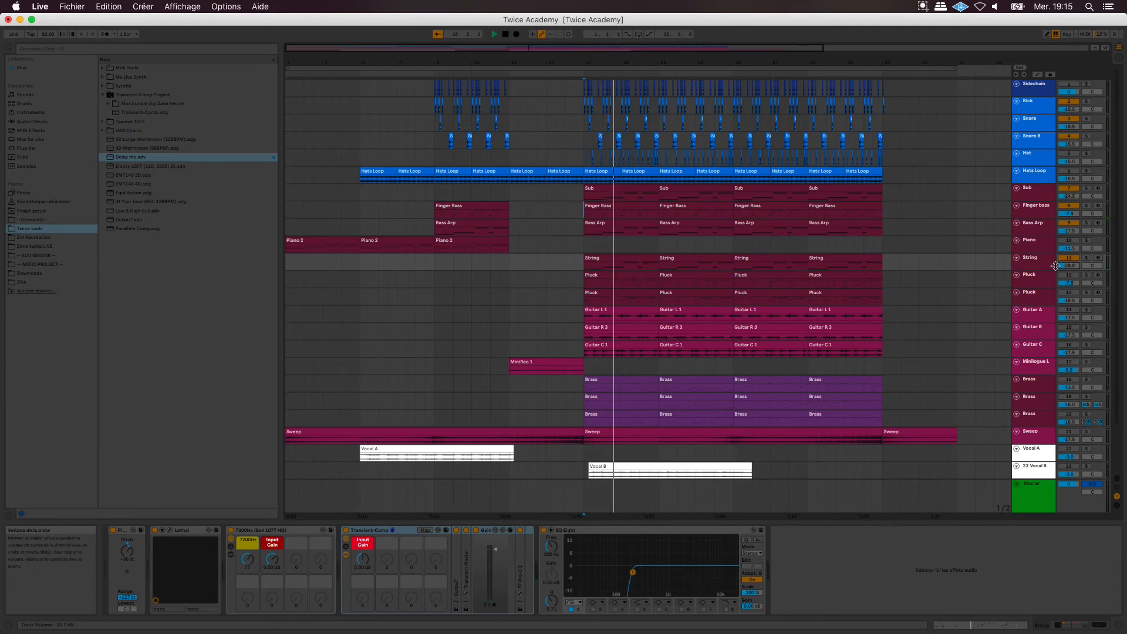
pyautogui.press('space')
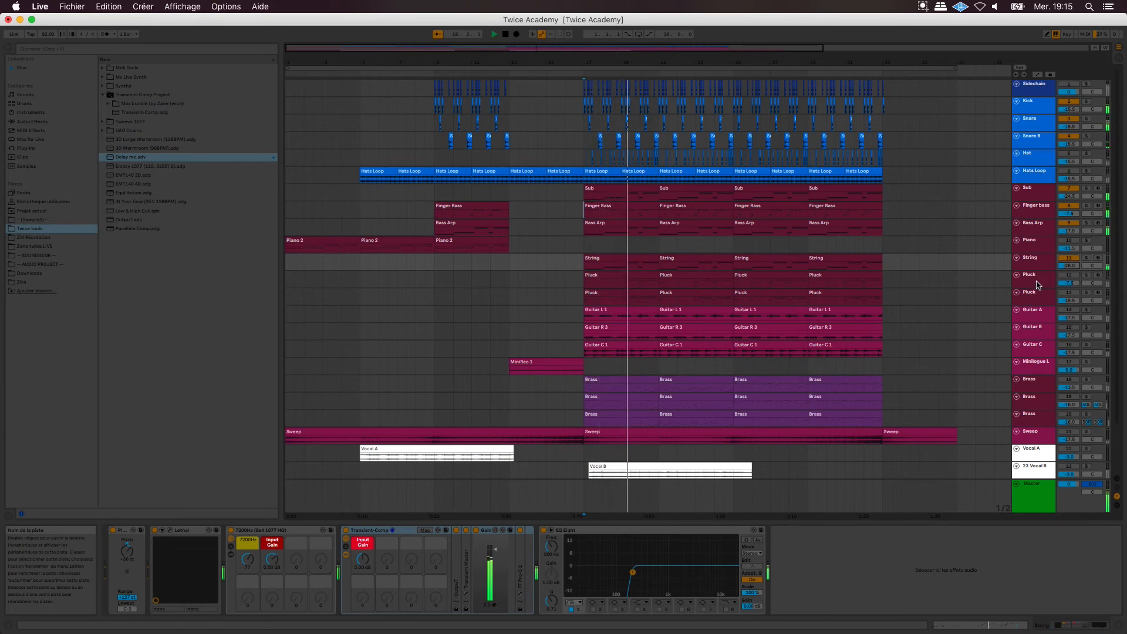
# Activate both Pluck tracks and combine them into one track group.
pyautogui.click(1048, 283)
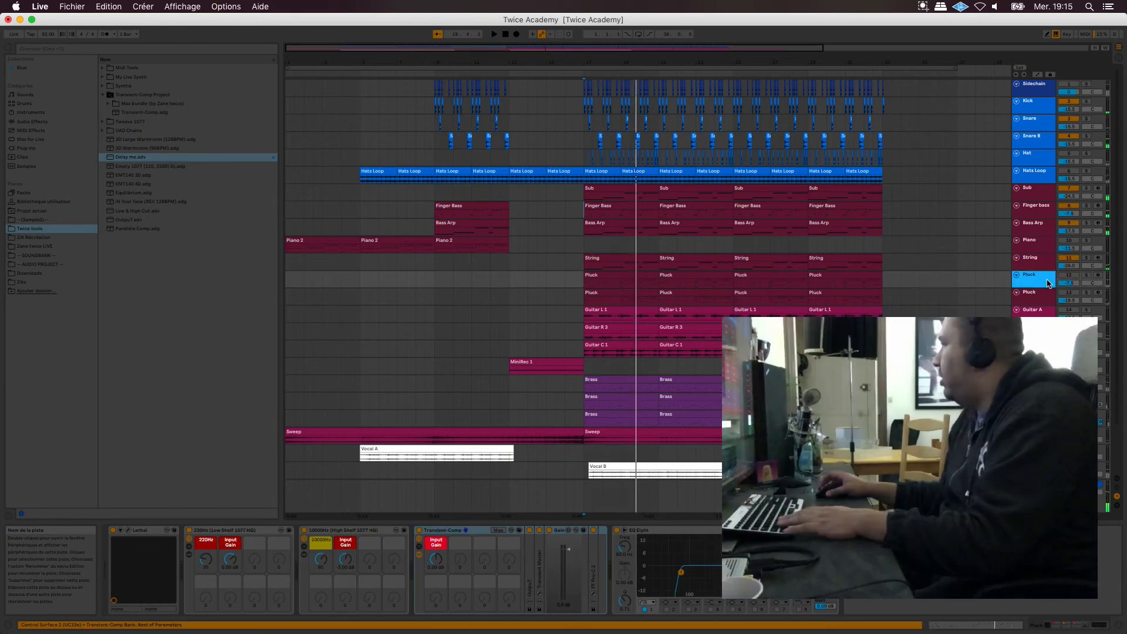
pyautogui.click(1068, 275)
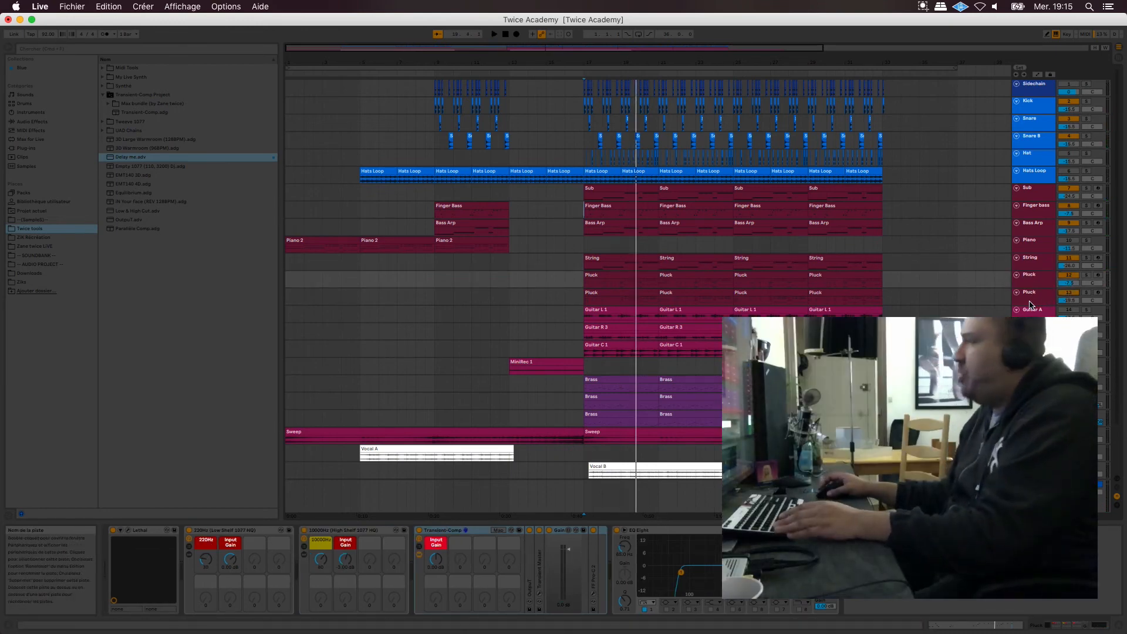
pyautogui.doubleClick(1034, 283)
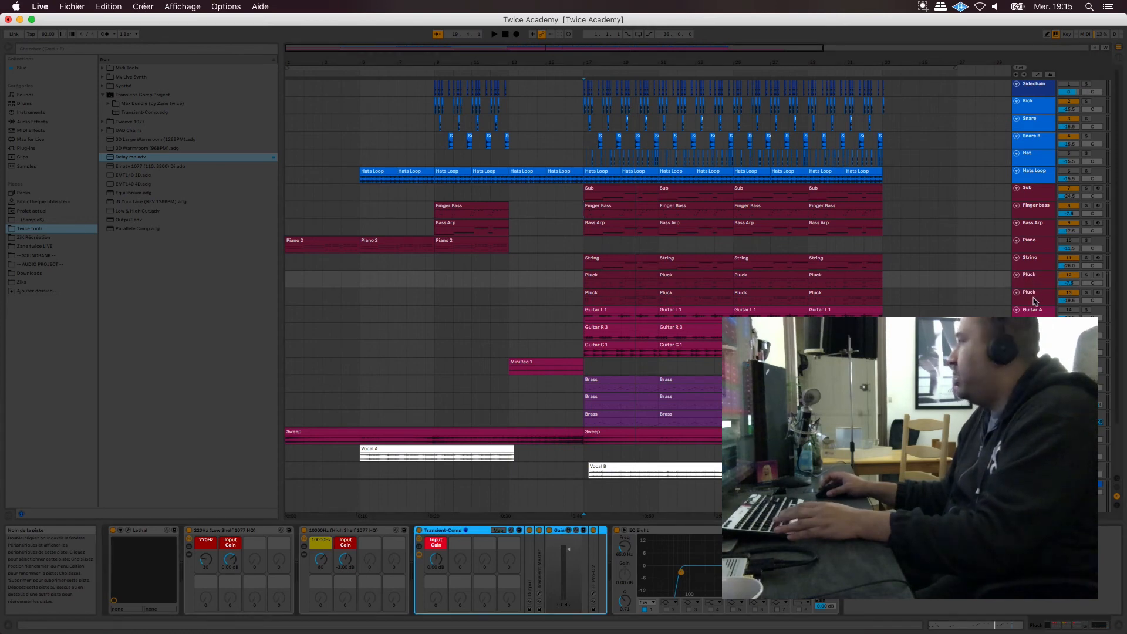
pyautogui.keyDown('shift'); pyautogui.click(1035, 301); pyautogui.keyUp('shift')
pyautogui.rightClick(1033, 285)
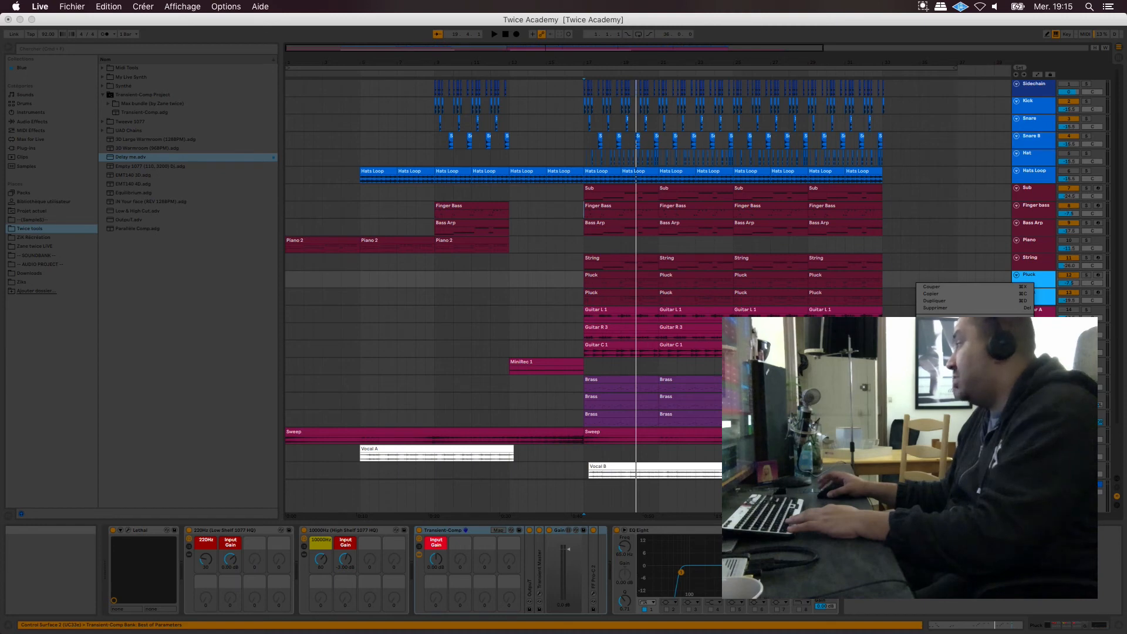
pyautogui.click(1021, 343)
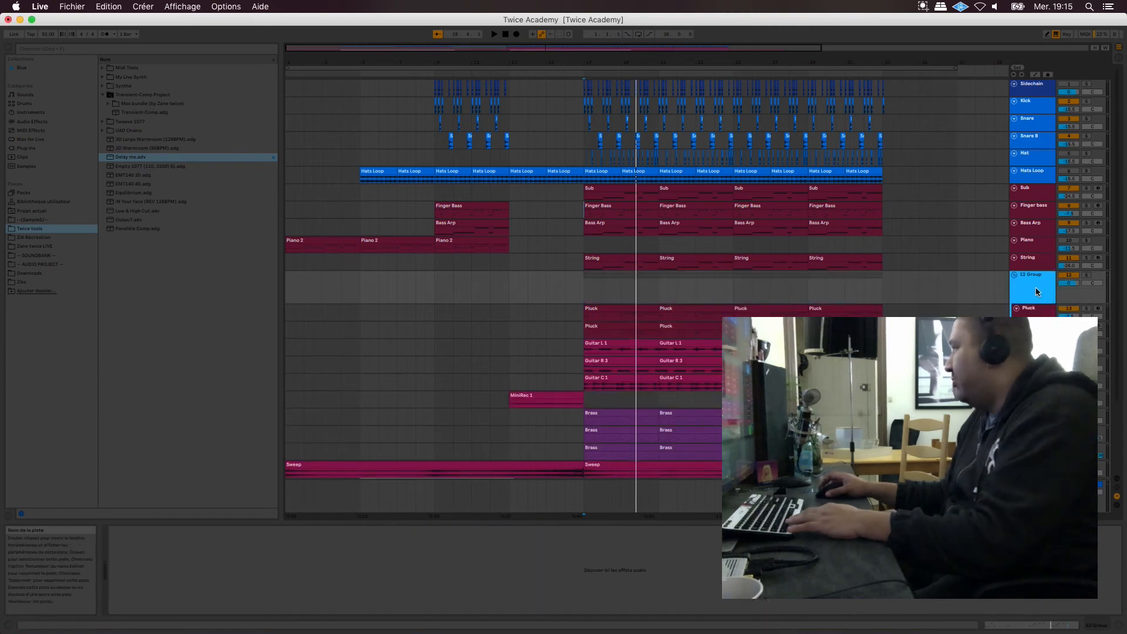
# Rename the new group containing the two Pluck tracks as Pluck group.
pyautogui.rightClick(1032, 278)
pyautogui.click(978, 314)
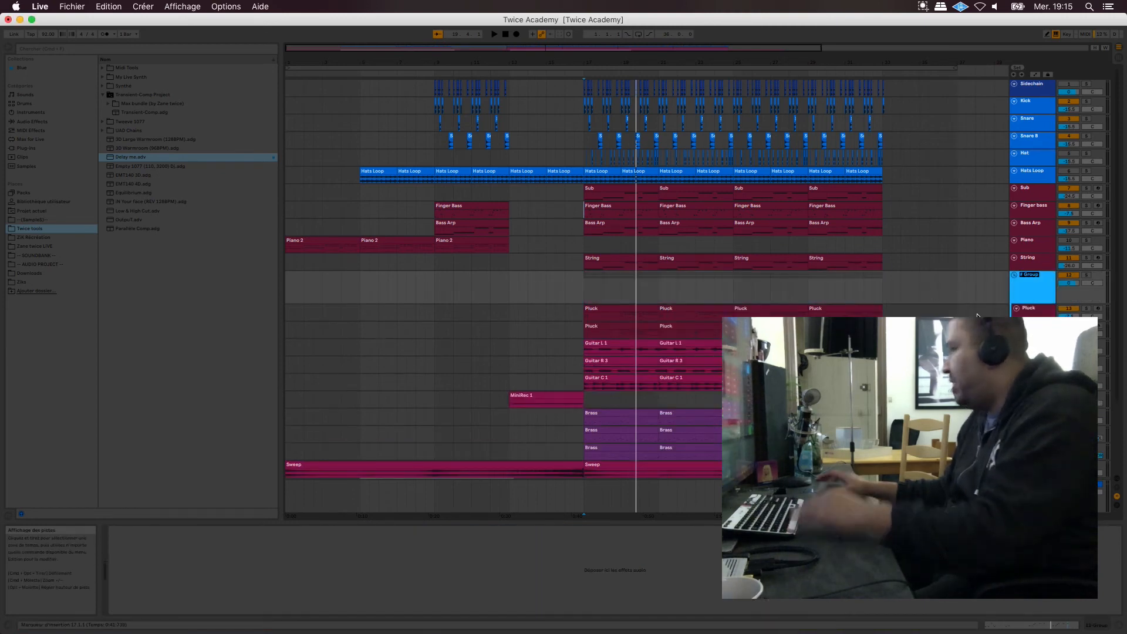
pyautogui.write('Pluck group')
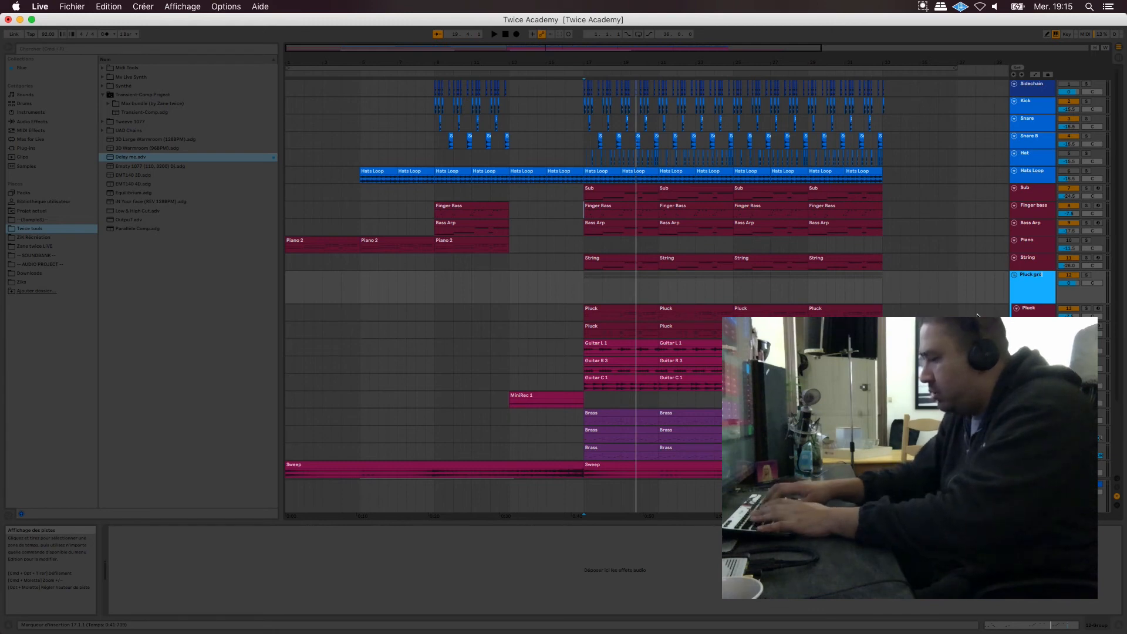
pyautogui.press('Return')
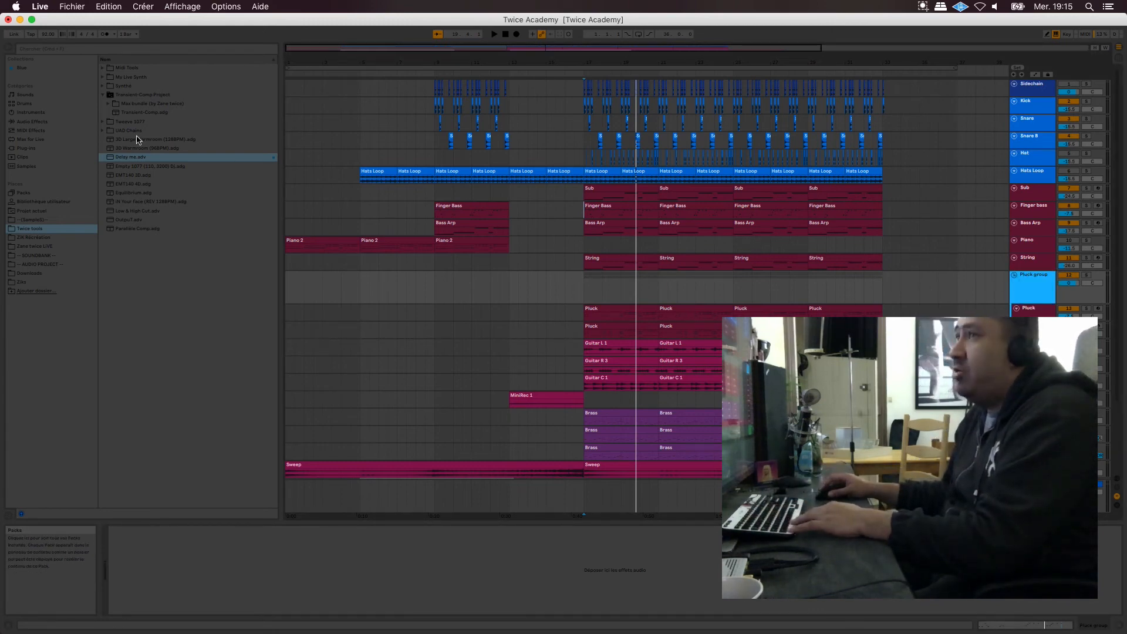
# Insert the Delay me preset on the Pluck group and recalculate the delay time in Chrome's tempo table with a factor of 28.
pyautogui.moveTo(146, 159); pyautogui.dragTo(170, 560)
pyautogui.moveTo(464, 627)
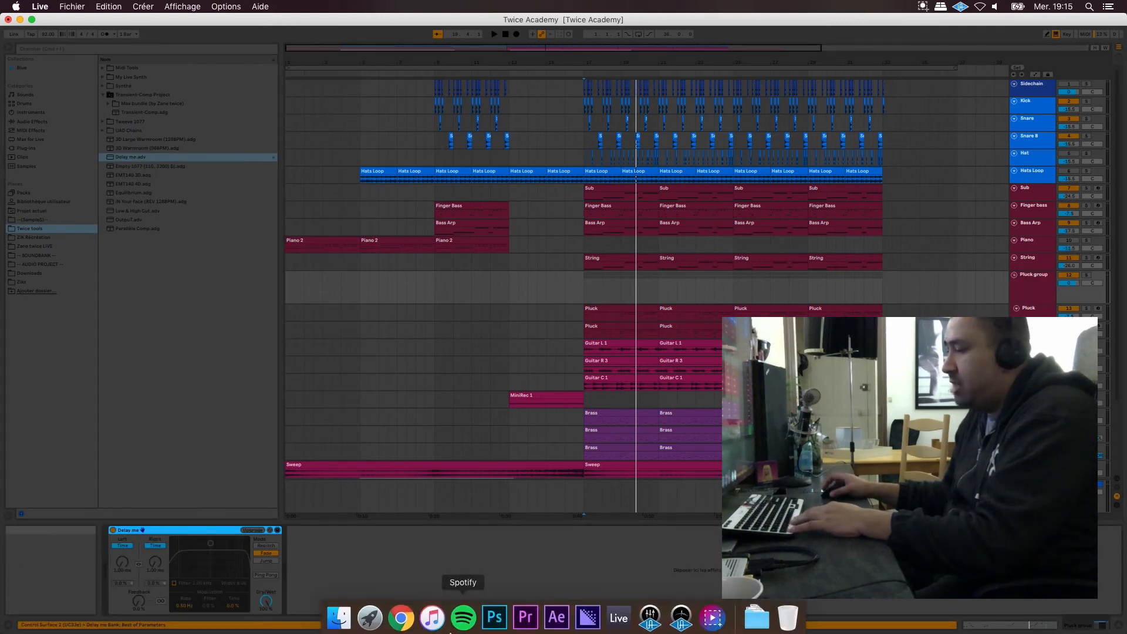
pyautogui.click(401, 613)
pyautogui.click(341, 493)
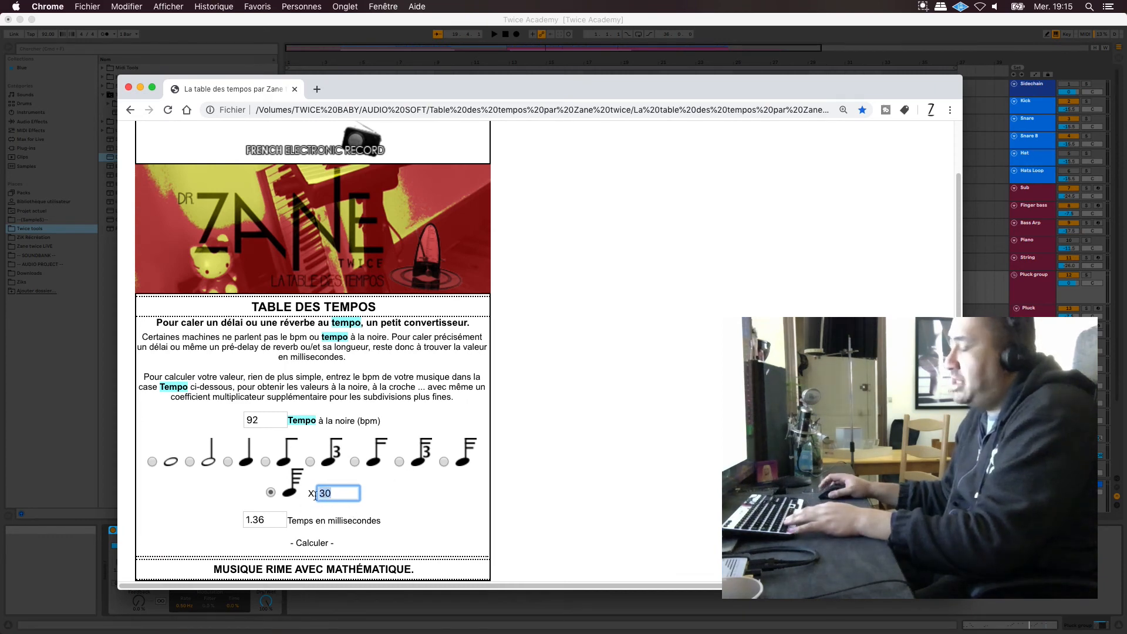
pyautogui.write('28')
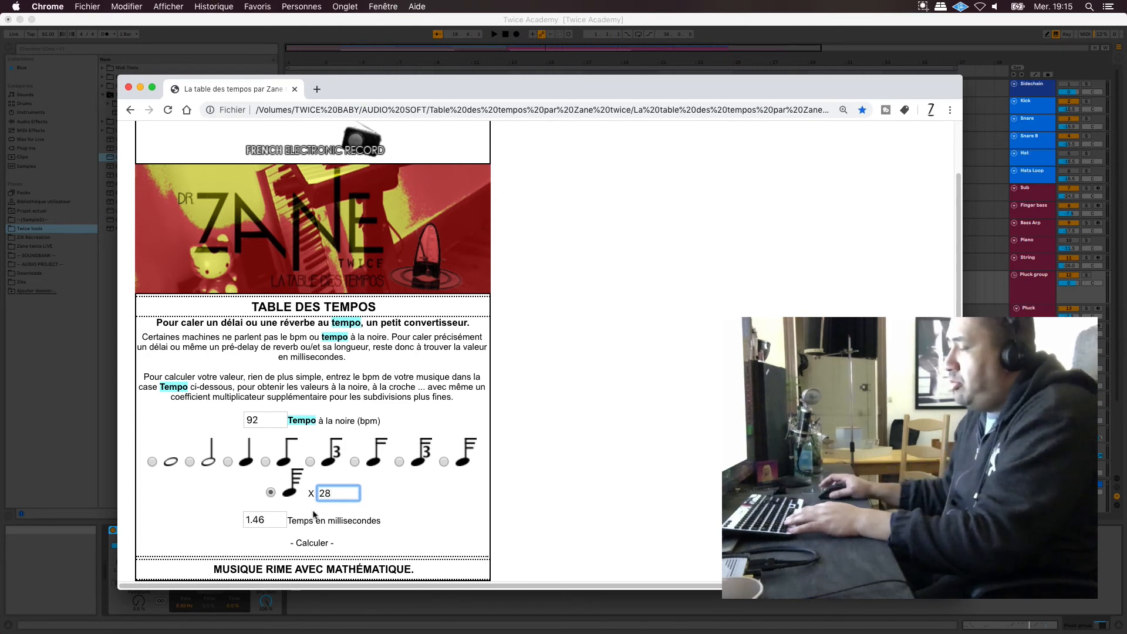
# Switch back to Live, set the Pluck group's linked left and right delay times to 1.46 ms, and play the mix.
pyautogui.click(345, 608)
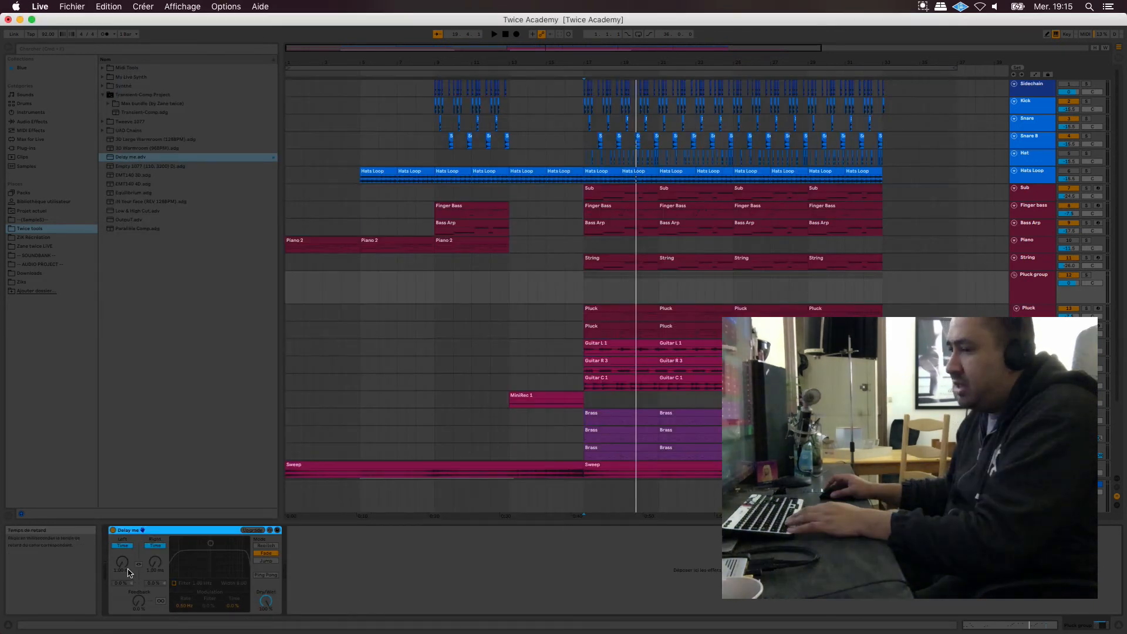
pyautogui.click(128, 569)
pyautogui.write('1.46')
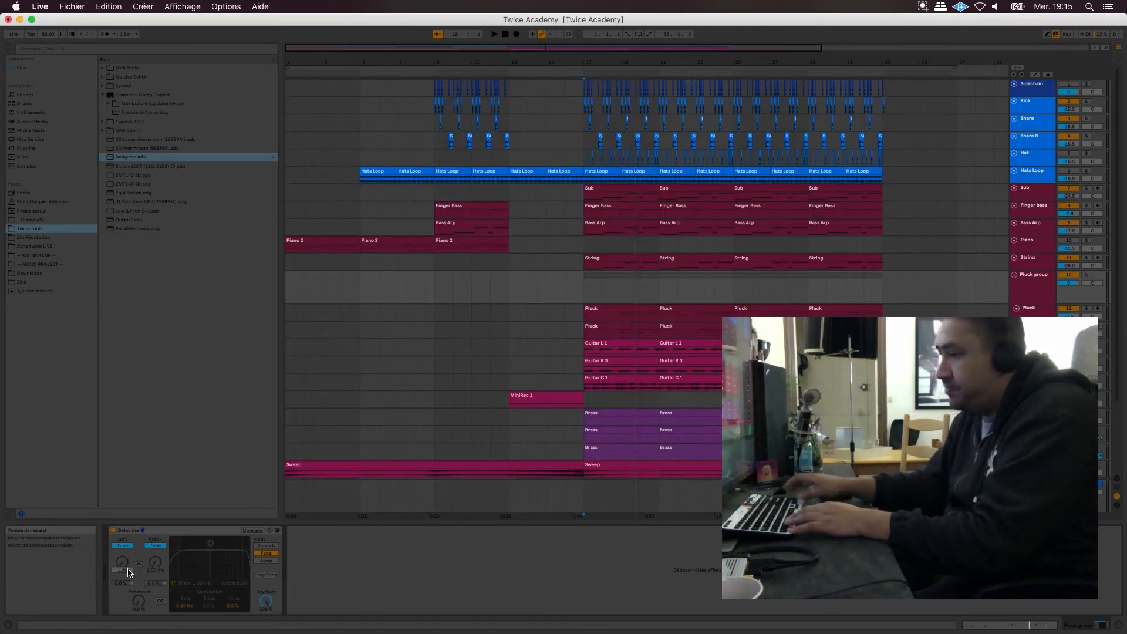
pyautogui.press('Return')
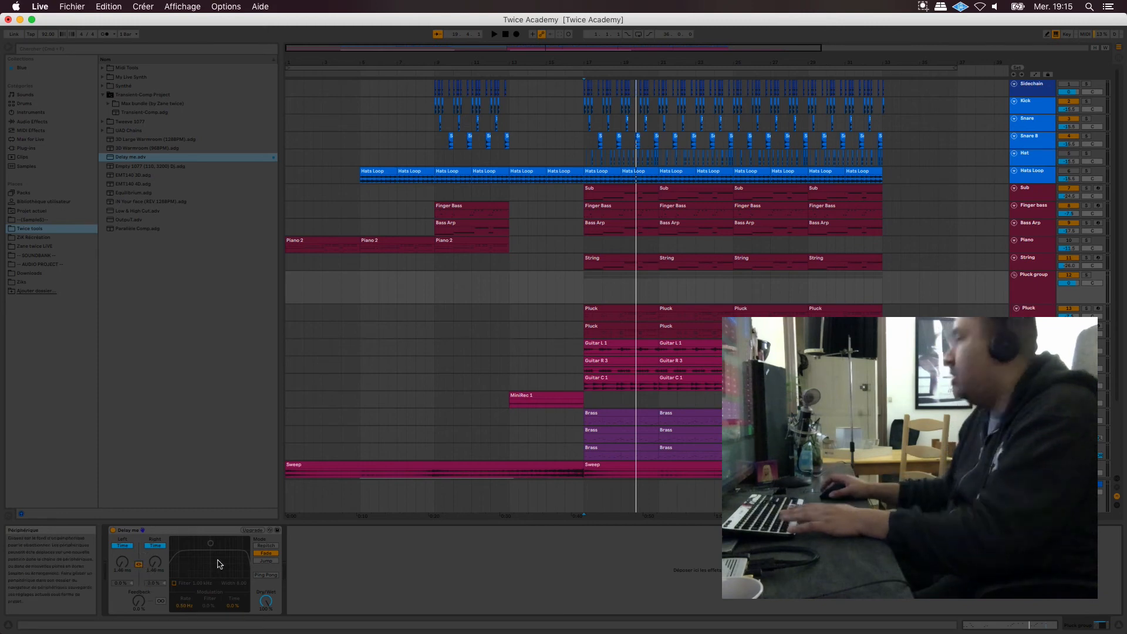
pyautogui.press('space')
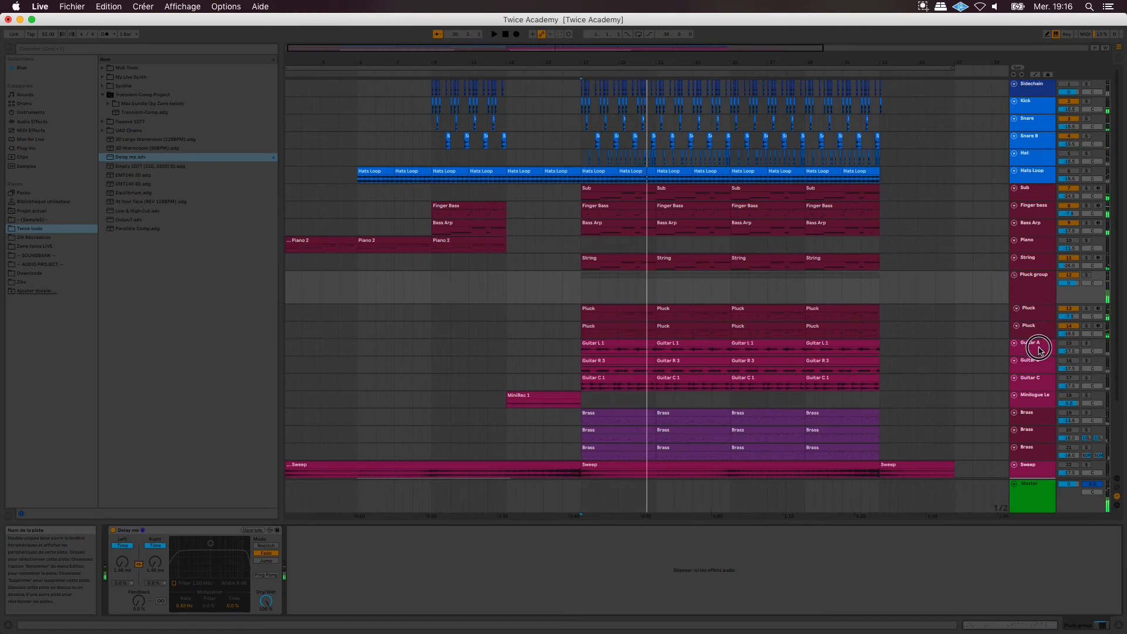
# Activate Guitar A, enlarge the Guitar A and Guitar B tracks, and compare the note timing of their waveforms around bar 18.
pyautogui.click(1039, 350)
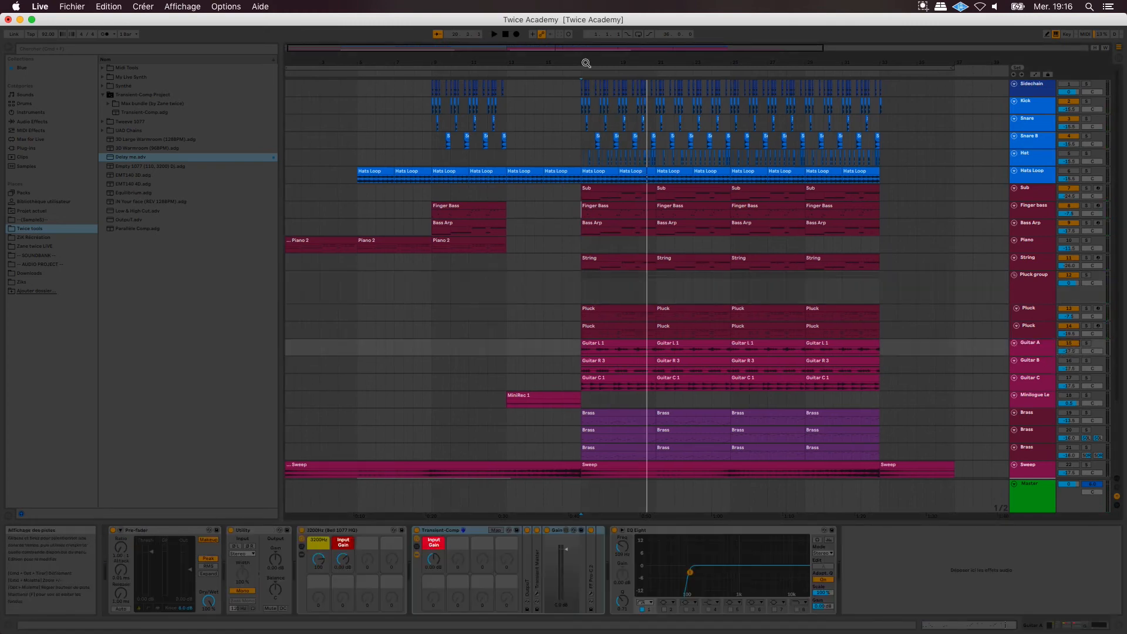
pyautogui.moveTo(589, 63); pyautogui.dragTo(589, 118)
pyautogui.click(1044, 353)
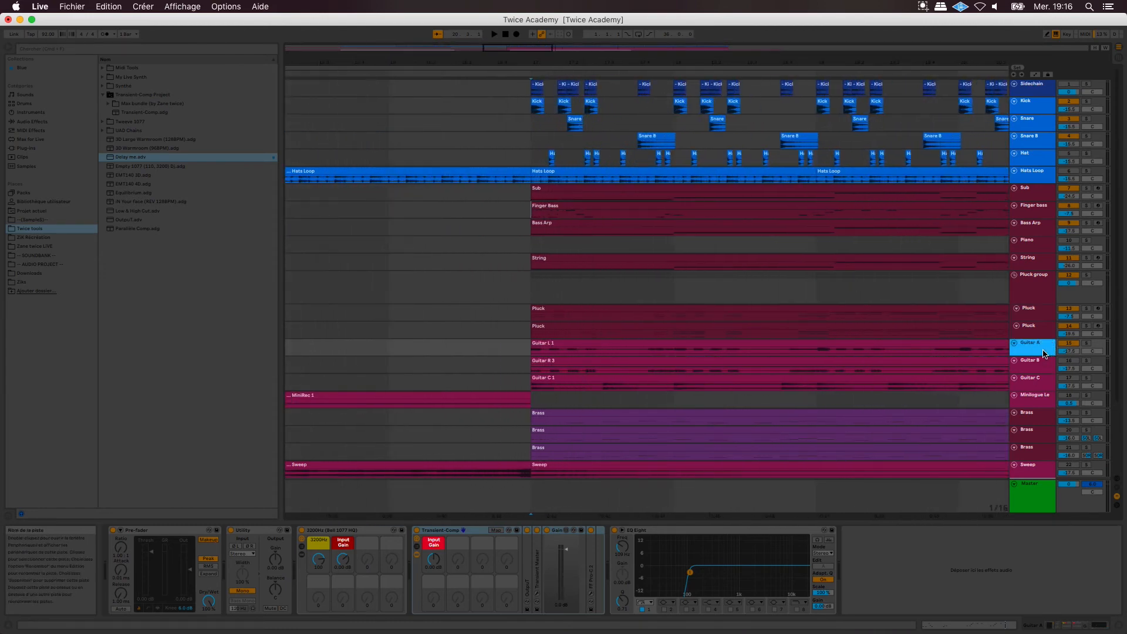
pyautogui.keyDown('shift'); pyautogui.click(1044, 364); pyautogui.keyUp('shift')
pyautogui.moveTo(1042, 357); pyautogui.dragTo(1043, 386)
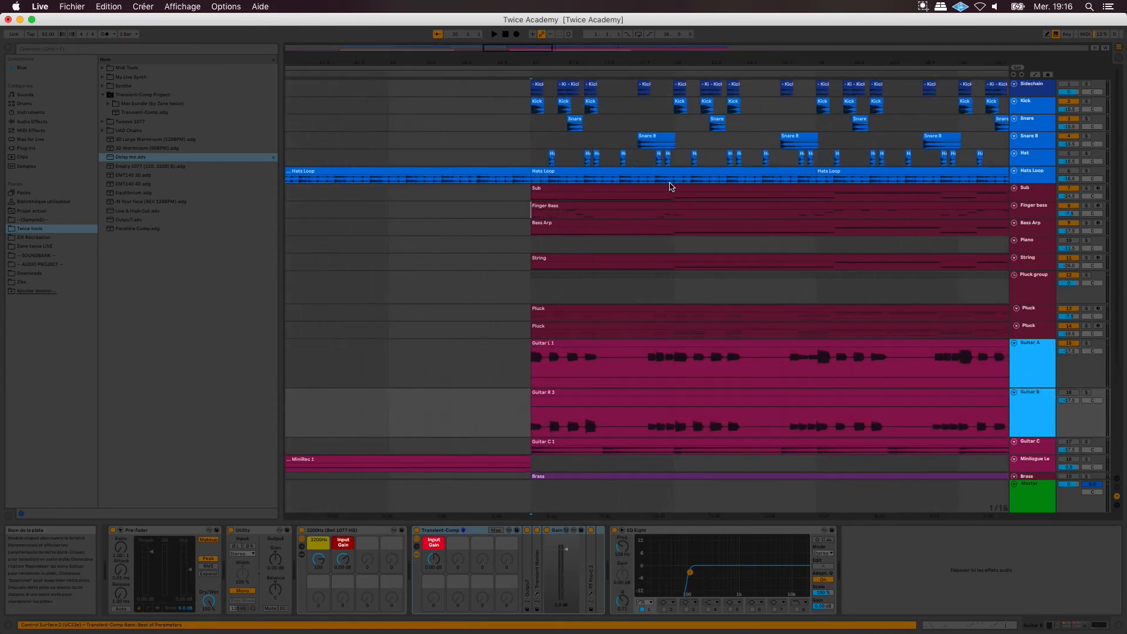
pyautogui.moveTo(663, 65); pyautogui.dragTo(663, 114)
pyautogui.click(586, 365)
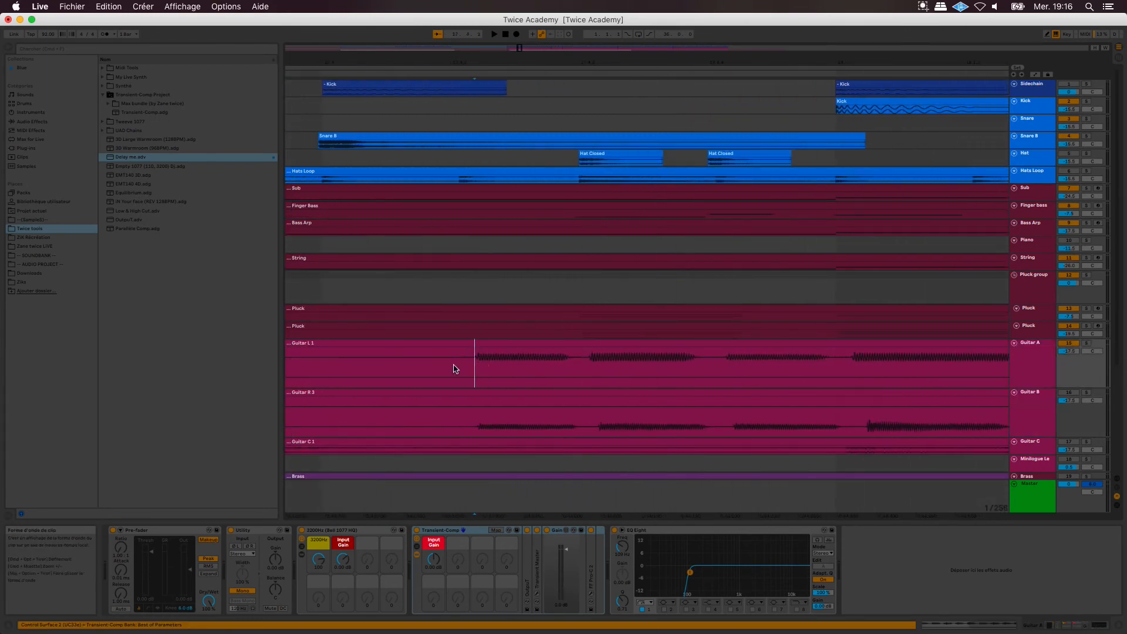
pyautogui.click(844, 367)
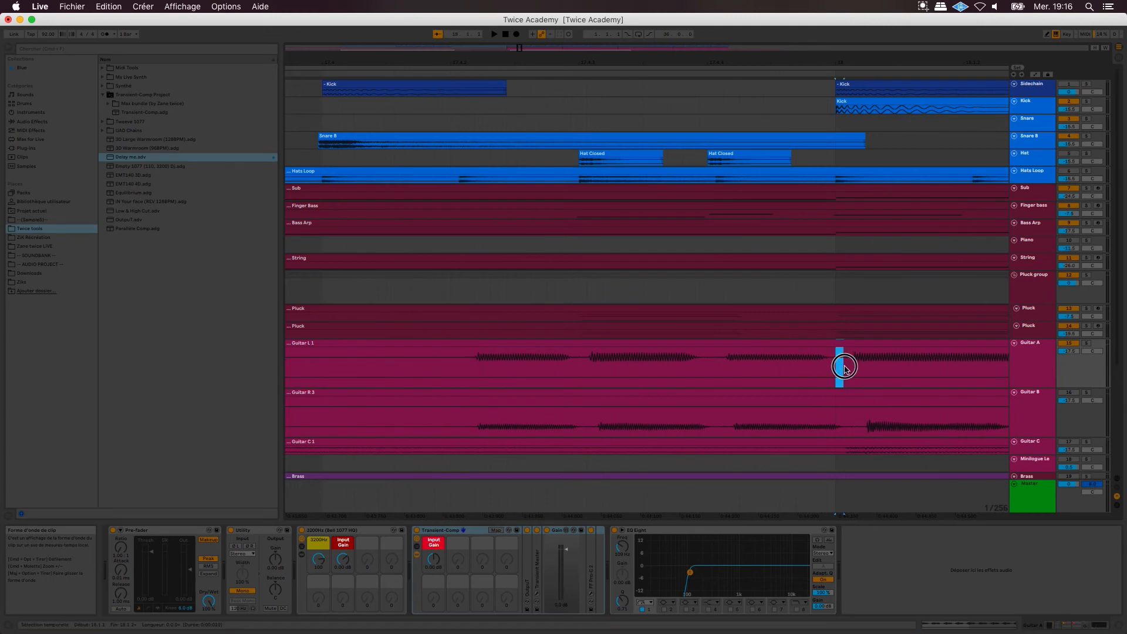
# Activate Guitar B, shrink both guitar tracks back to compact height, and play the mix from bar 17.
pyautogui.moveTo(715, 62); pyautogui.dragTo(715, 13)
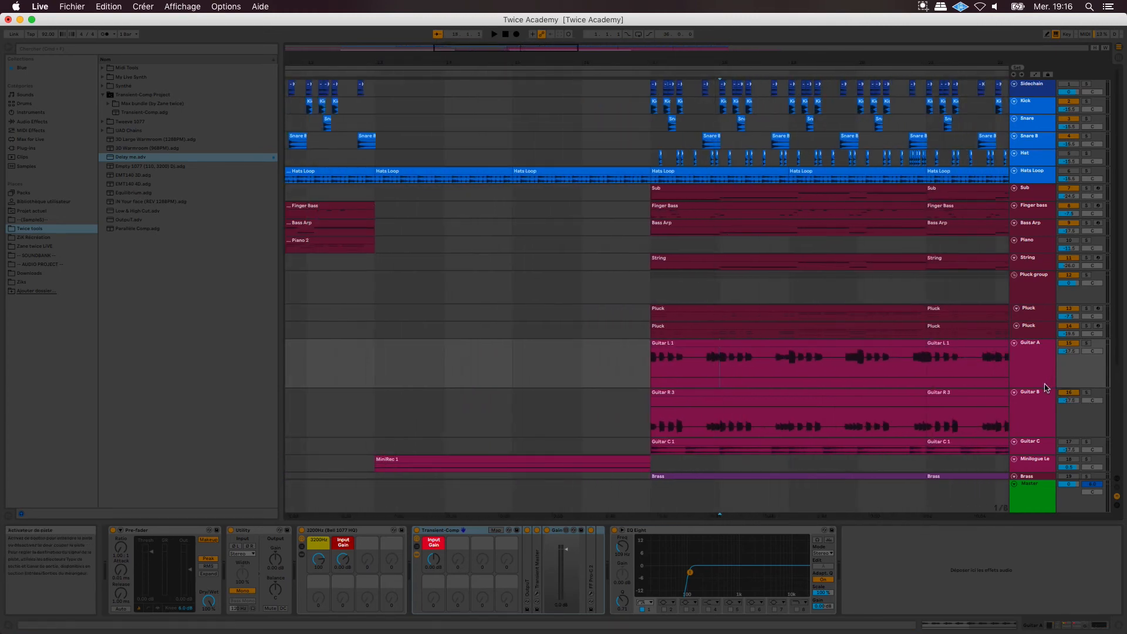
pyautogui.keyDown('shift'); pyautogui.click(1041, 410); pyautogui.keyUp('shift')
pyautogui.moveTo(1035, 387); pyautogui.dragTo(1037, 358)
pyautogui.press('space')
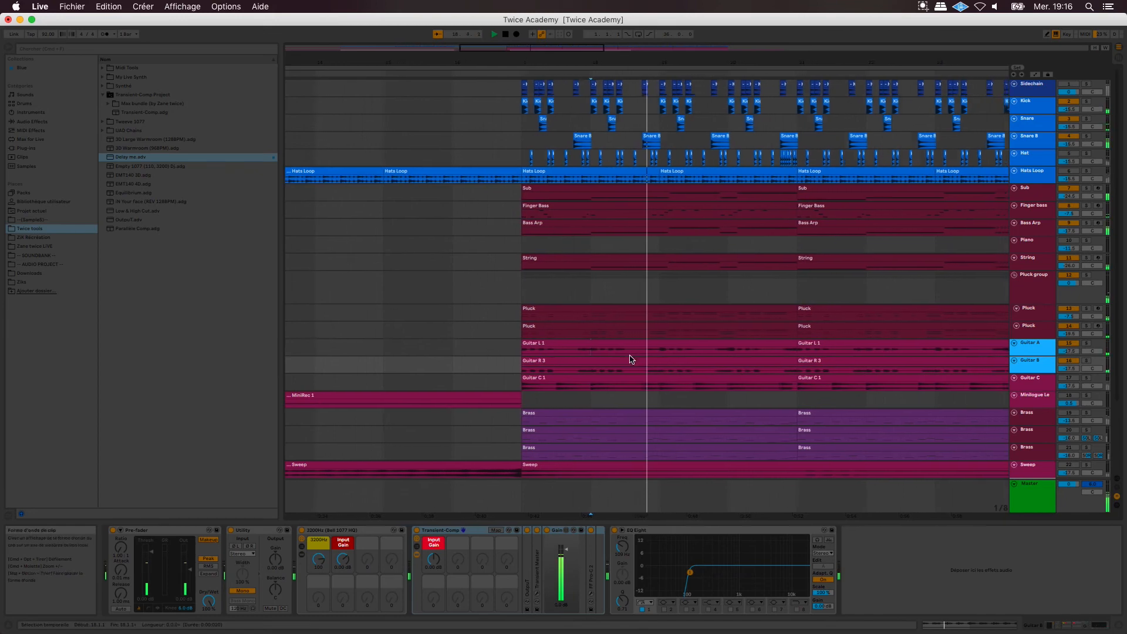
pyautogui.click(485, 348)
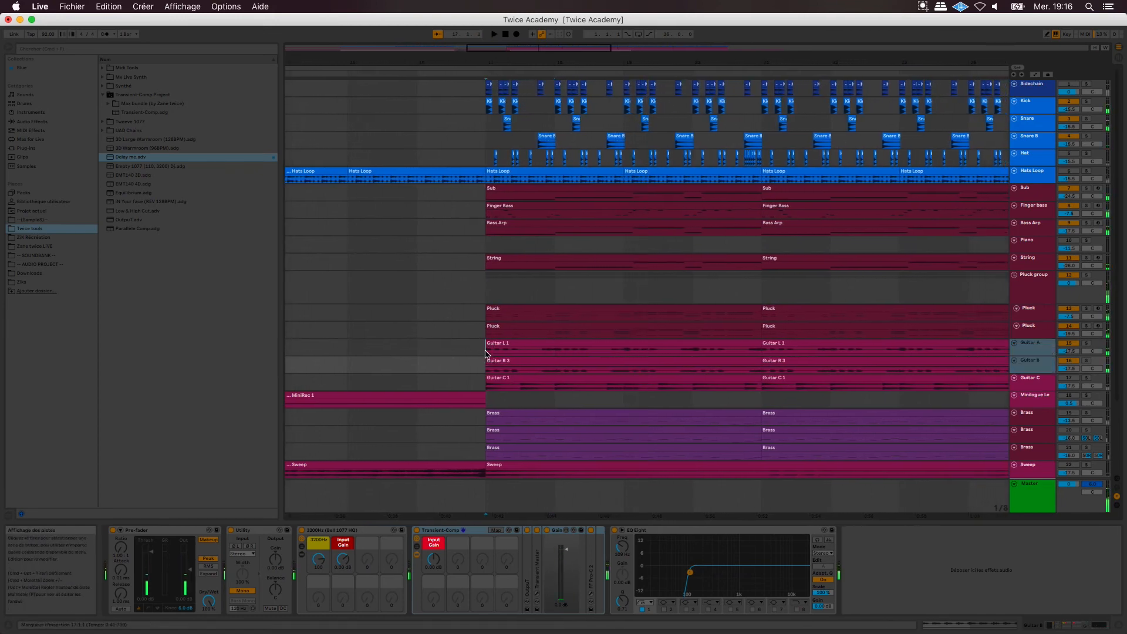
# Enlarge the Guitar C track and examine the note timing of its waveform from bar 17.
pyautogui.click(1043, 385)
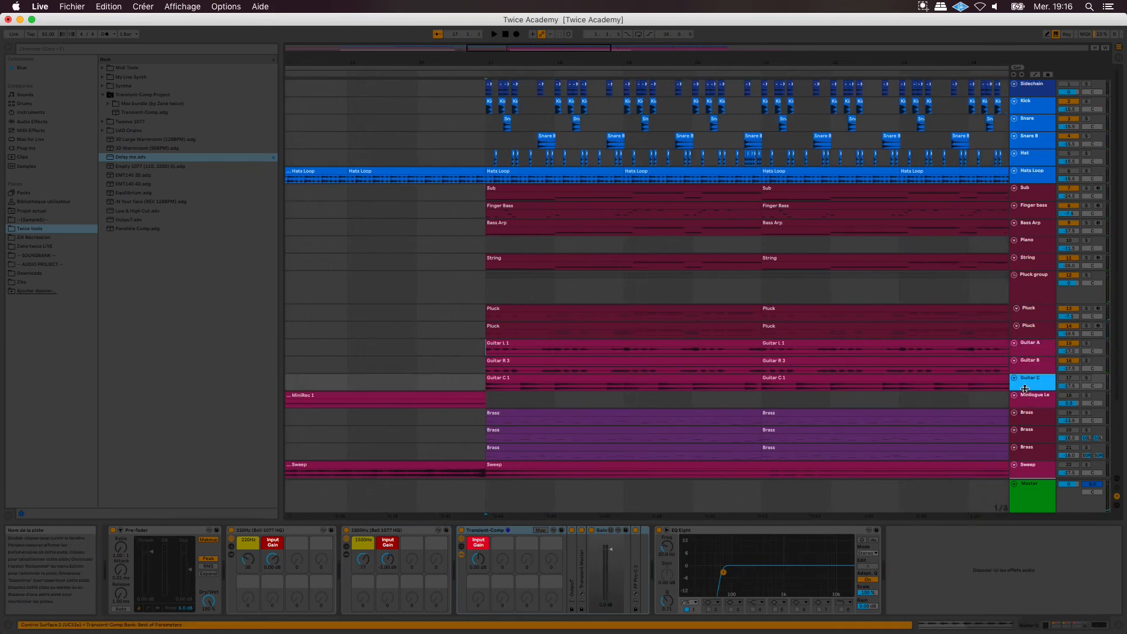
pyautogui.moveTo(1025, 389); pyautogui.dragTo(1025, 405)
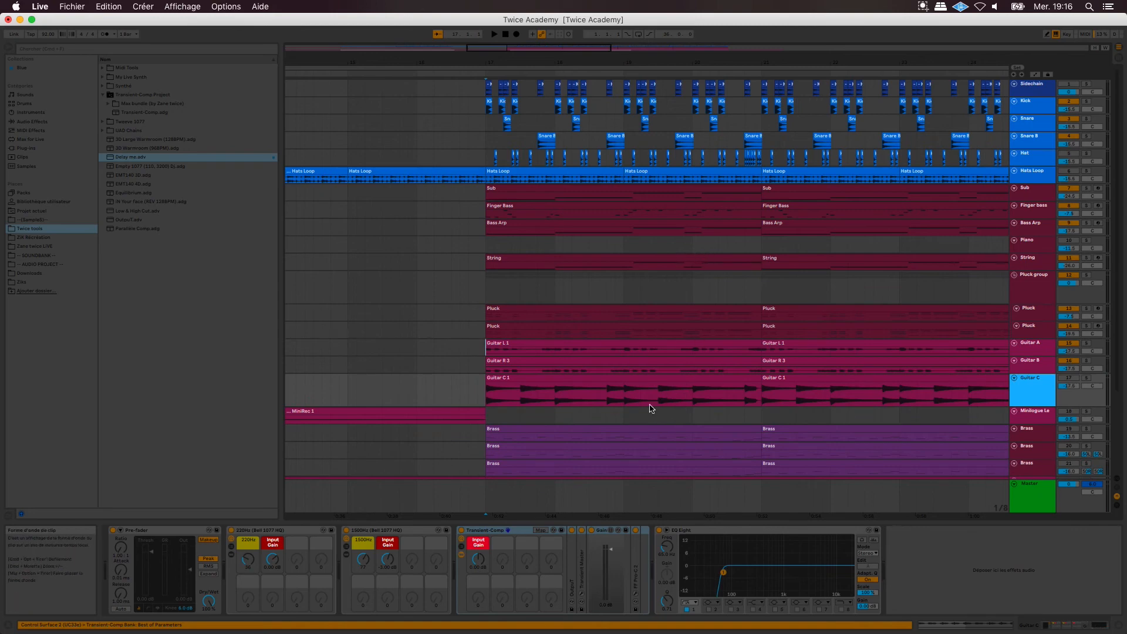
pyautogui.click(487, 392)
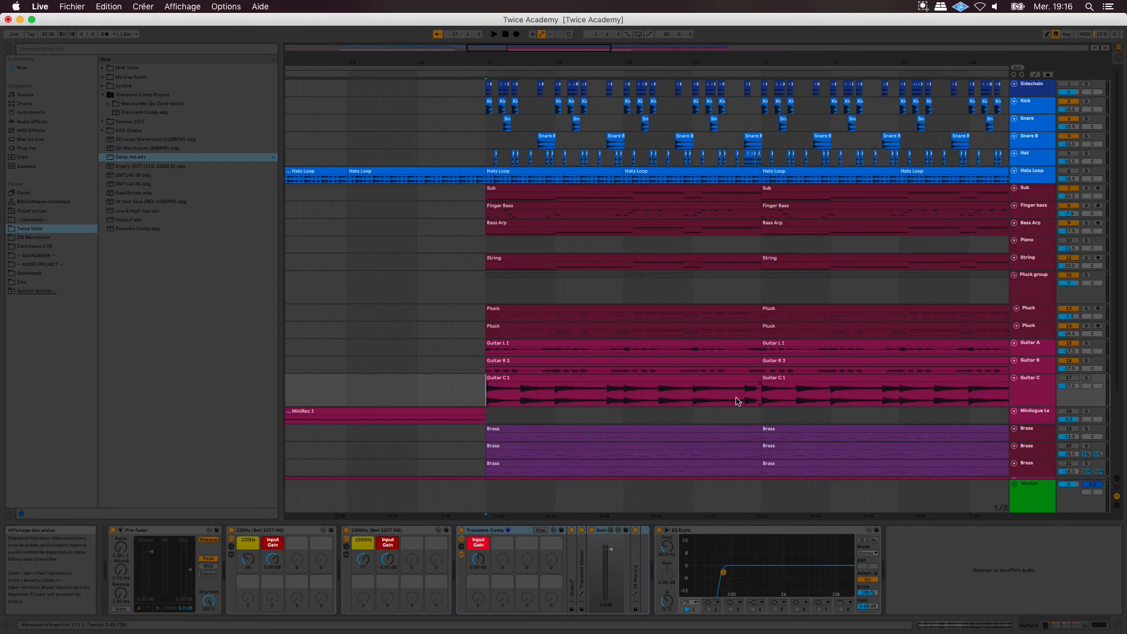
pyautogui.click(1045, 393)
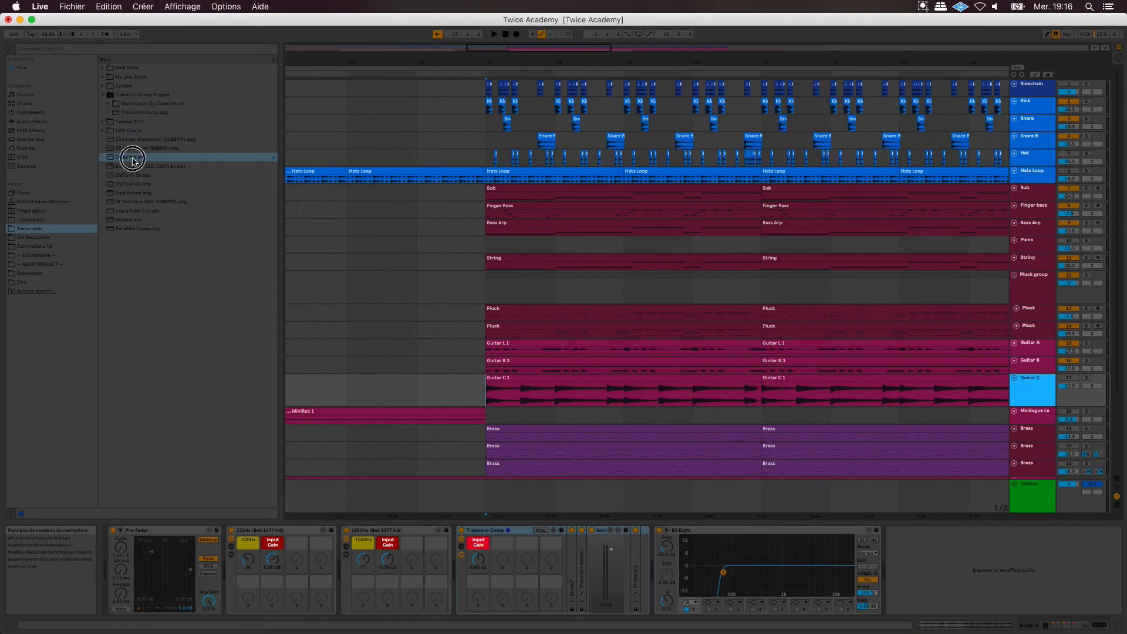
# Insert the Delay me preset on Guitar C and set its linked delay times to 1.57 ms, using factor 26 in Chrome's tempo table.
pyautogui.moveTo(133, 159); pyautogui.dragTo(254, 585)
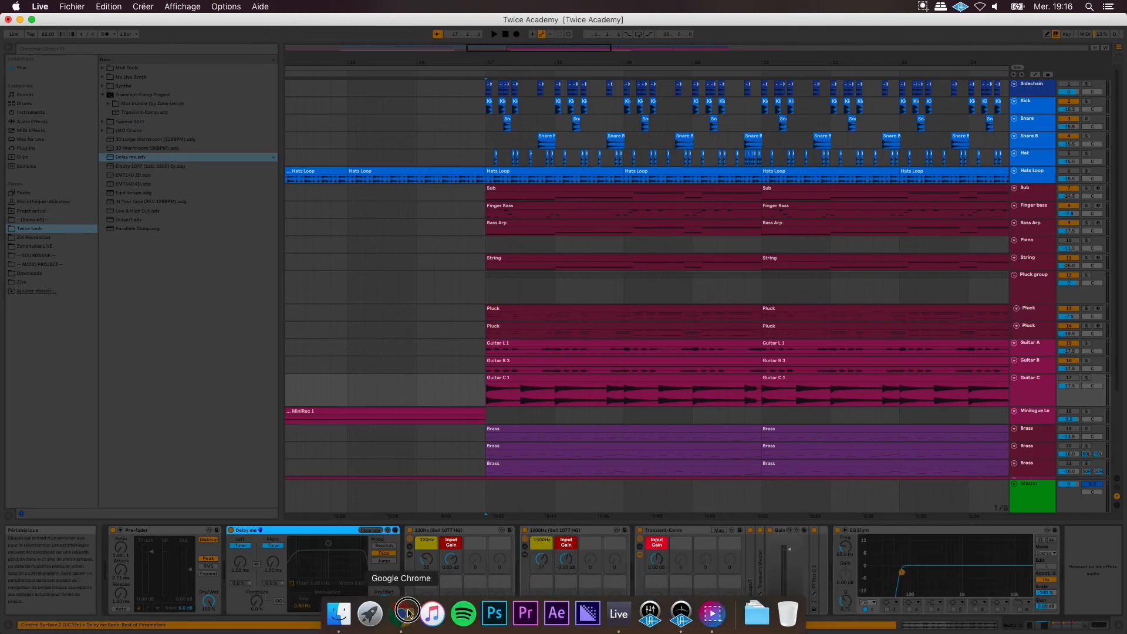
pyautogui.click(390, 613)
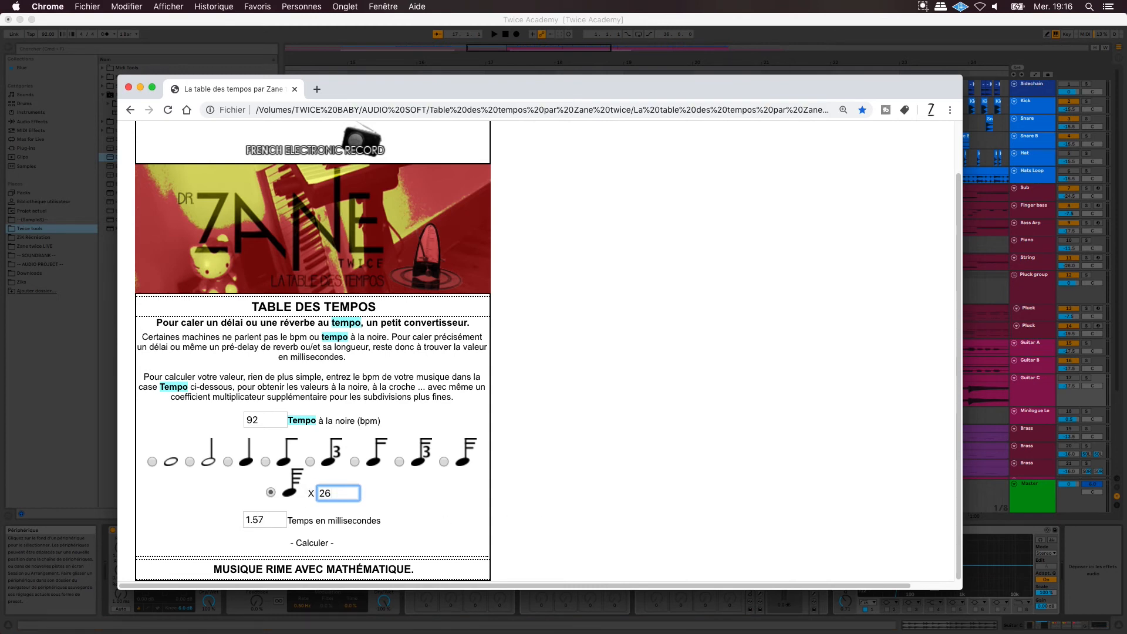
pyautogui.click(228, 622)
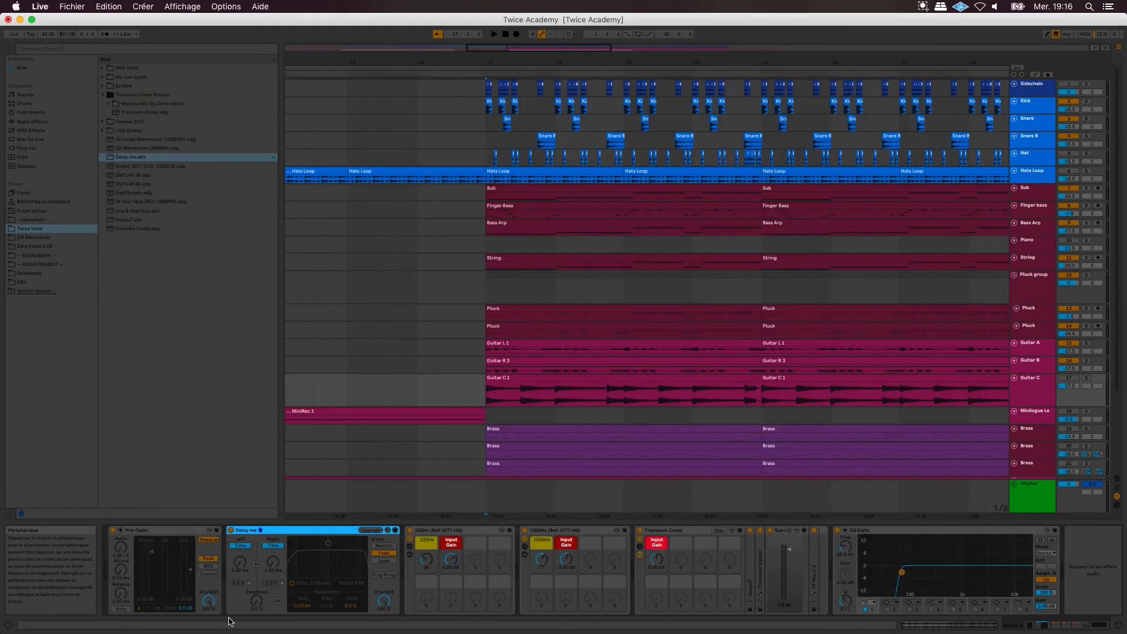
pyautogui.click(238, 572)
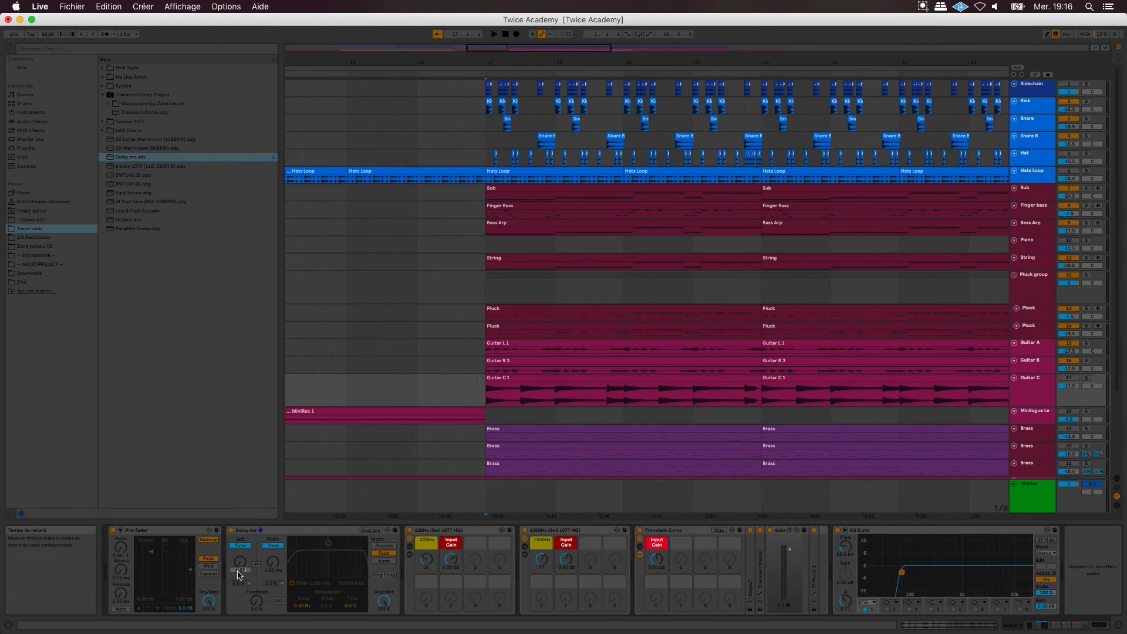
pyautogui.click(257, 565)
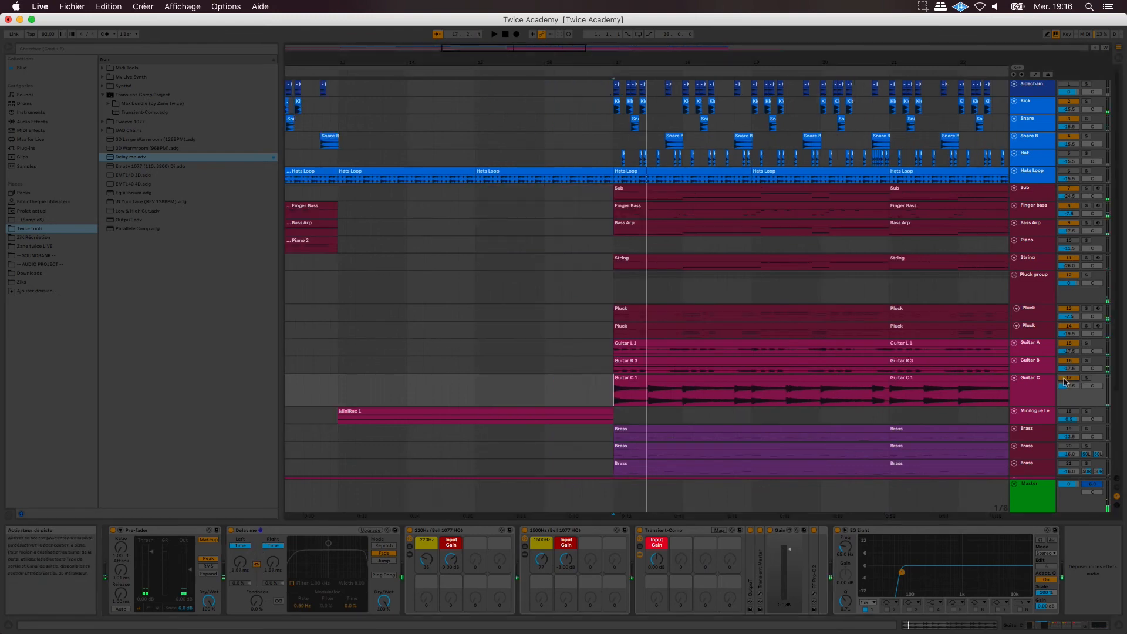
# Activate Guitar C, play the mix from bar 17, and shrink the track back to compact height.
pyautogui.click(1066, 379)
pyautogui.press('space')
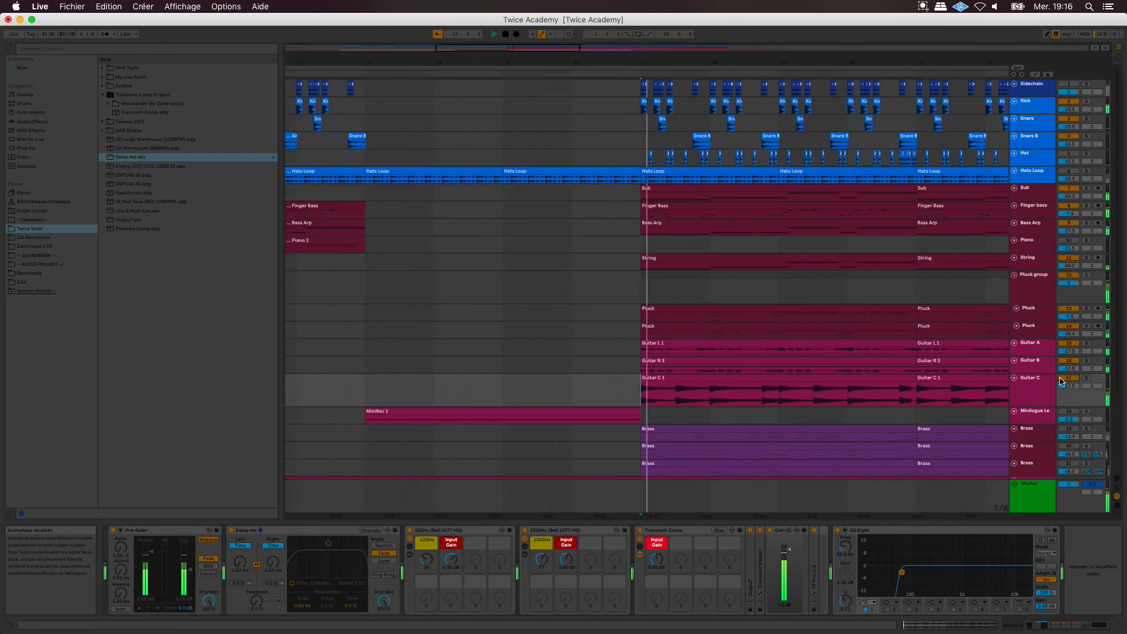
pyautogui.moveTo(634, 63); pyautogui.dragTo(635, 15)
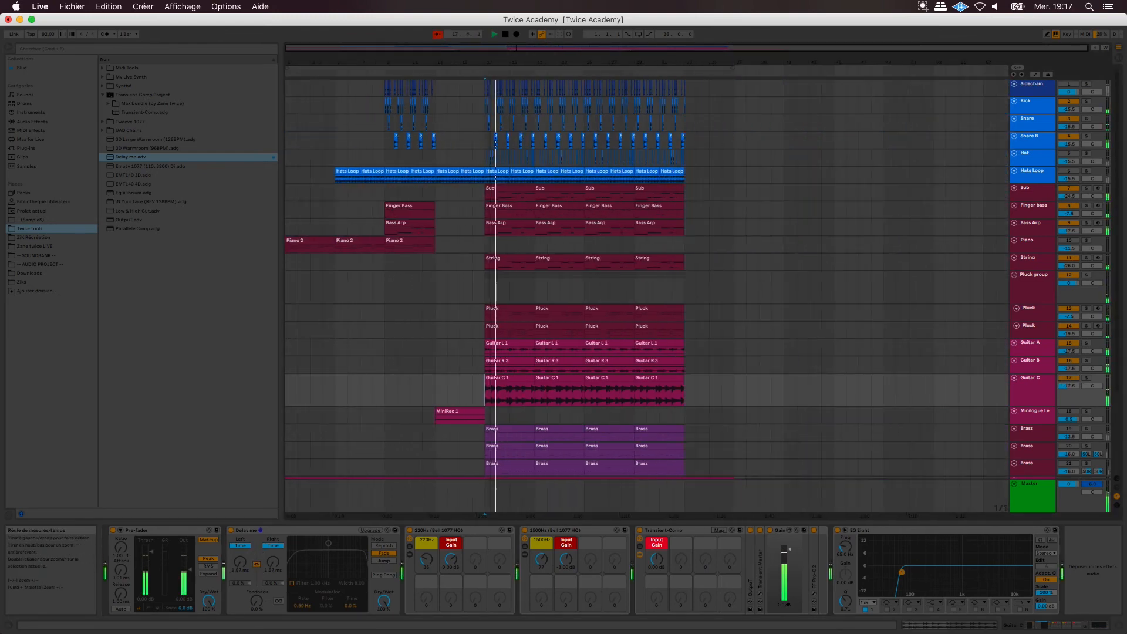
pyautogui.scroll(-4, 695, 330)
pyautogui.click(1031, 329)
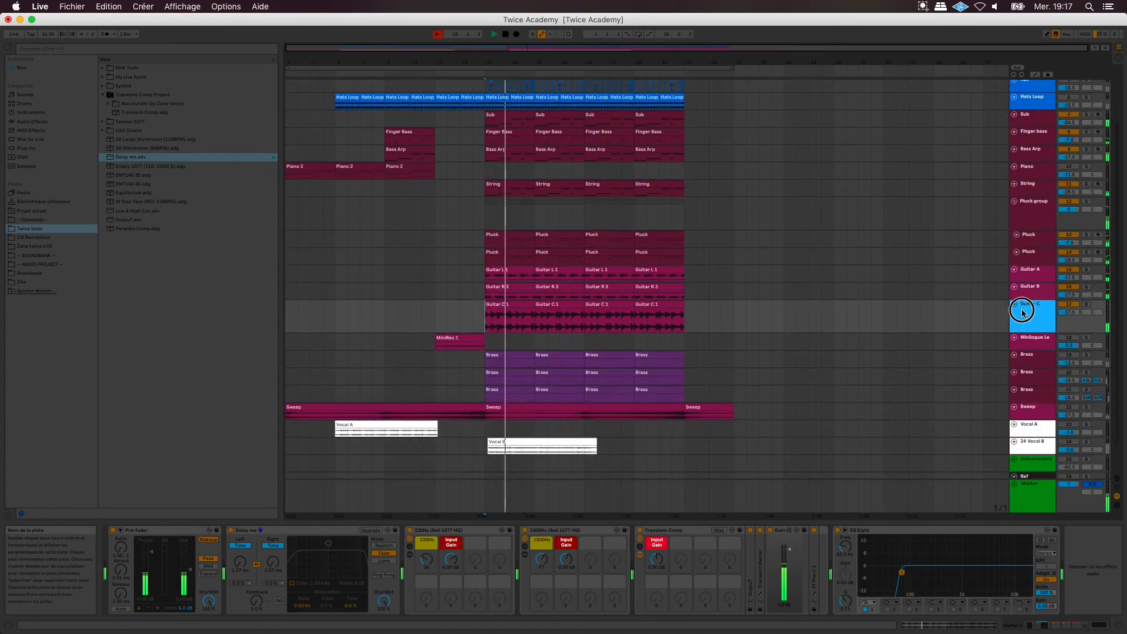
pyautogui.moveTo(1031, 331); pyautogui.dragTo(1031, 317)
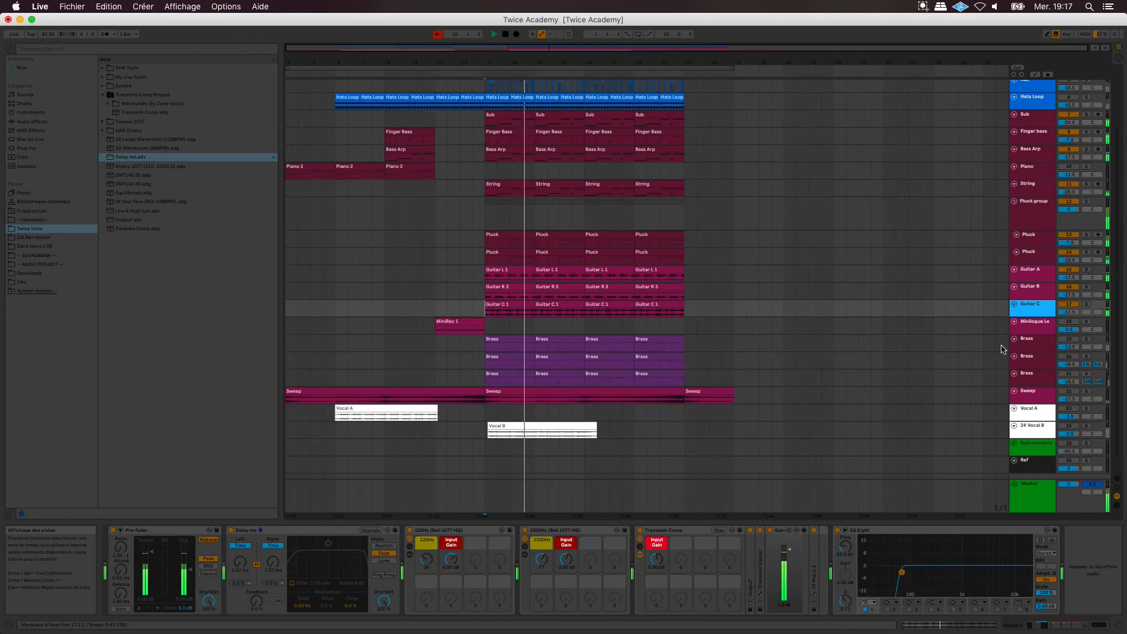
pyautogui.press('space')
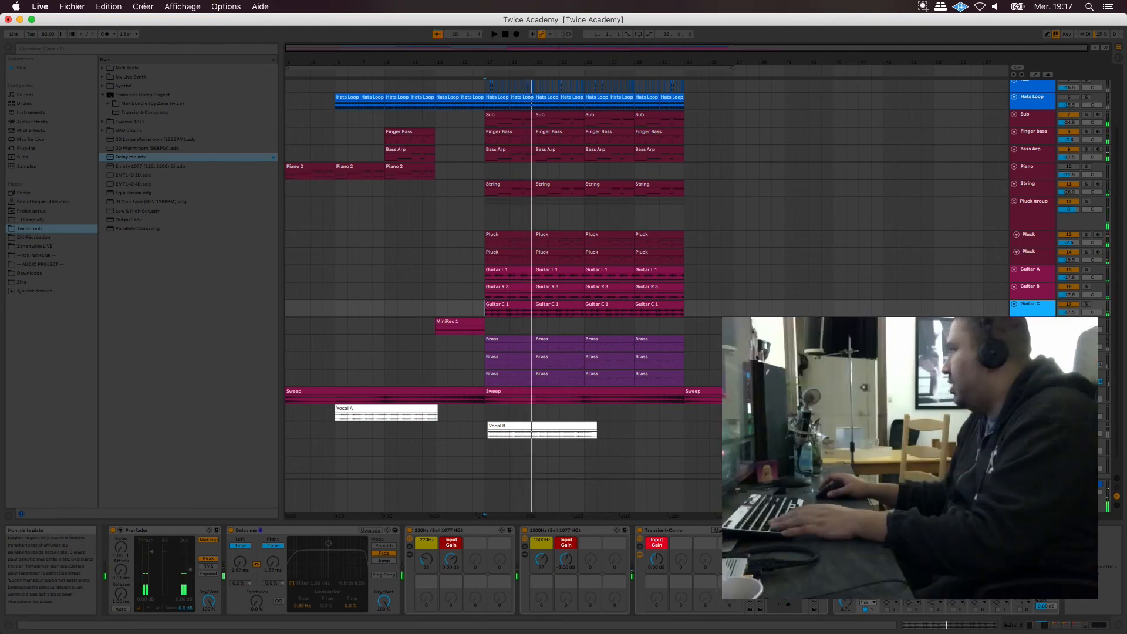
# Activate the three Brass tracks and combine them into a group named Brass group.
pyautogui.click(1028, 341)
pyautogui.press('Delete')
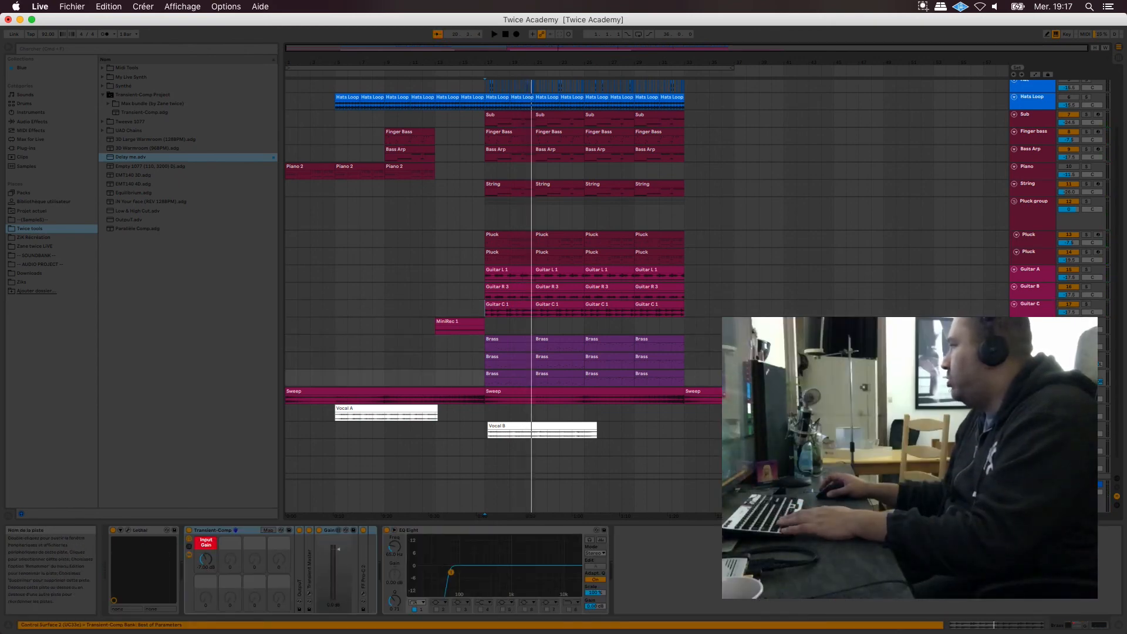
pyautogui.press('super+z')
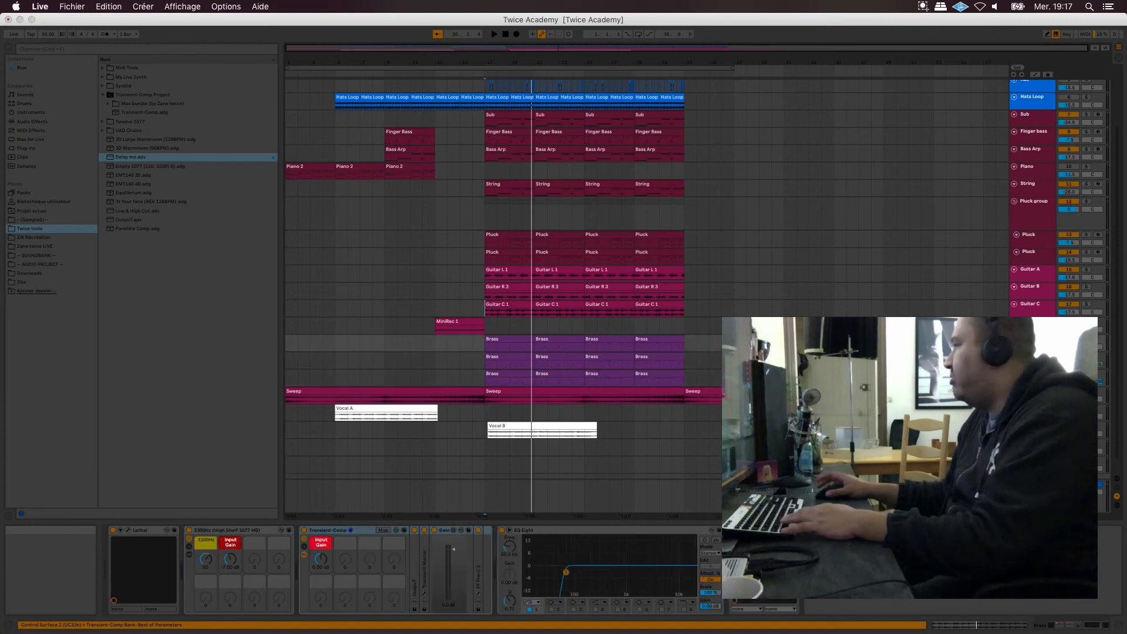
pyautogui.press('super+shift+z')
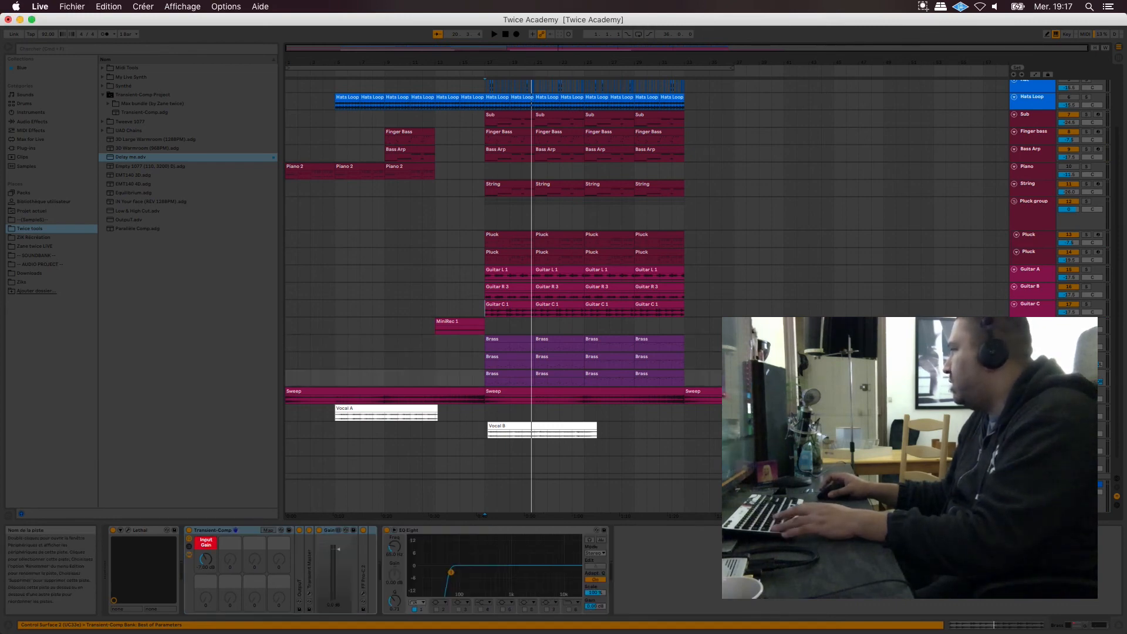
pyautogui.press('super+z')
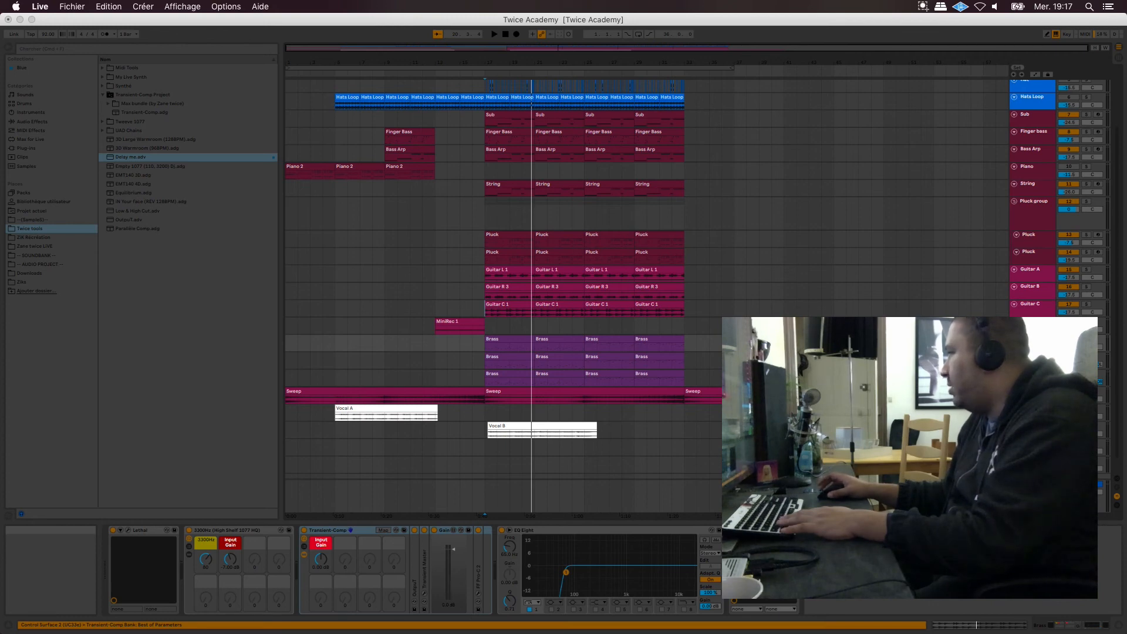
pyautogui.press('super+t')
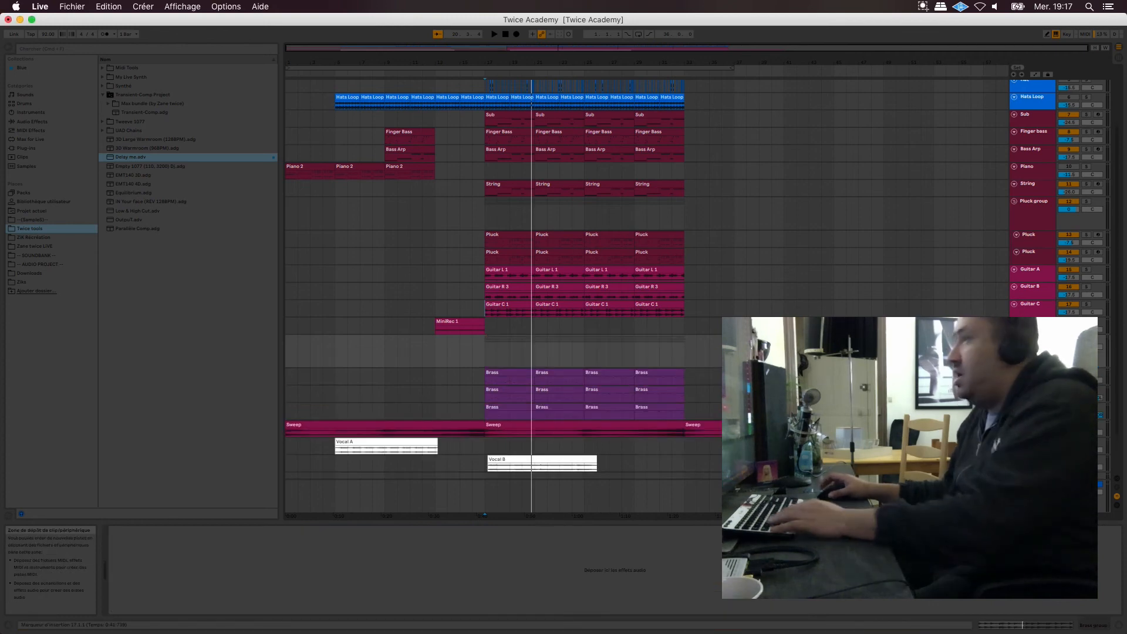
# Insert the Delay me preset on the Brass group and recalculate the delay time in Chrome's tempo table with a factor of 32.
pyautogui.moveTo(136, 162); pyautogui.dragTo(138, 164)
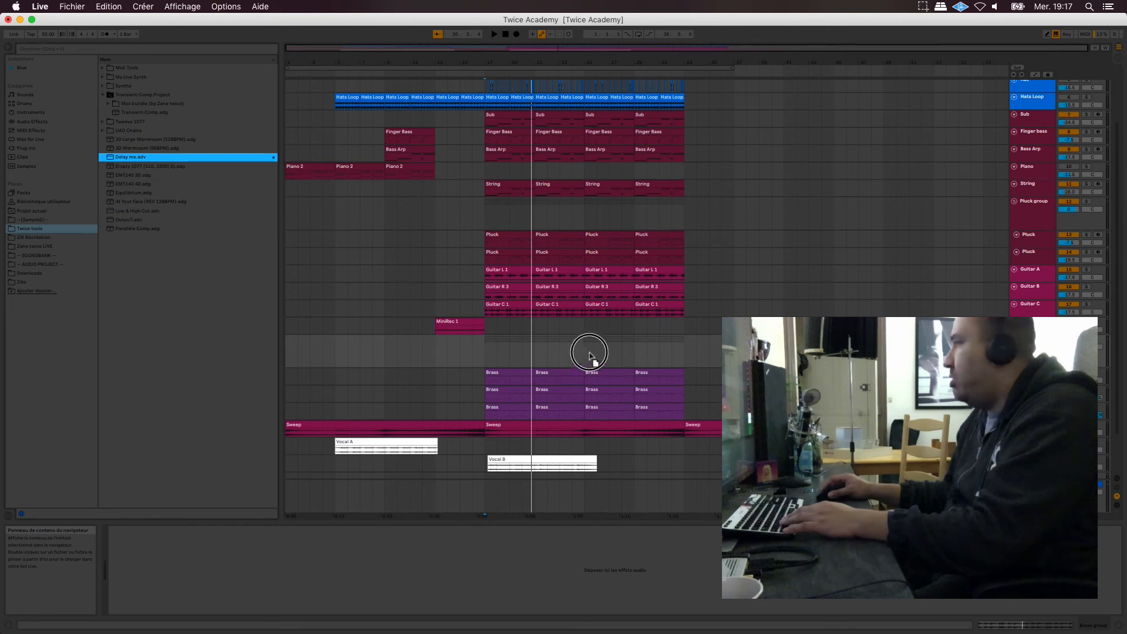
pyautogui.moveTo(601, 345); pyautogui.dragTo(594, 353)
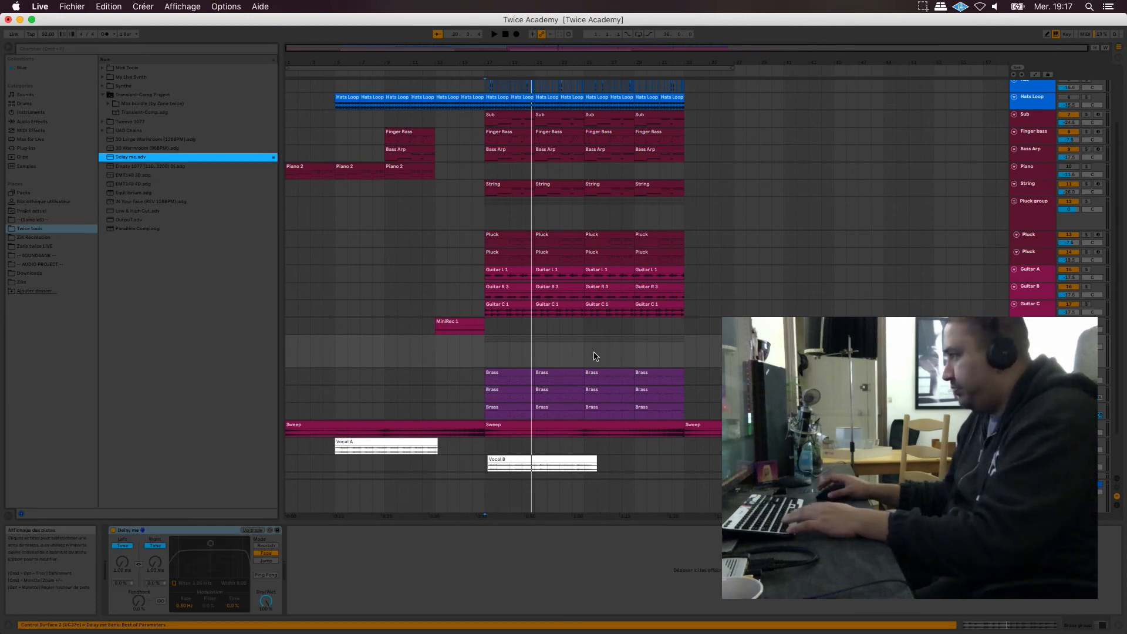
pyautogui.click(124, 572)
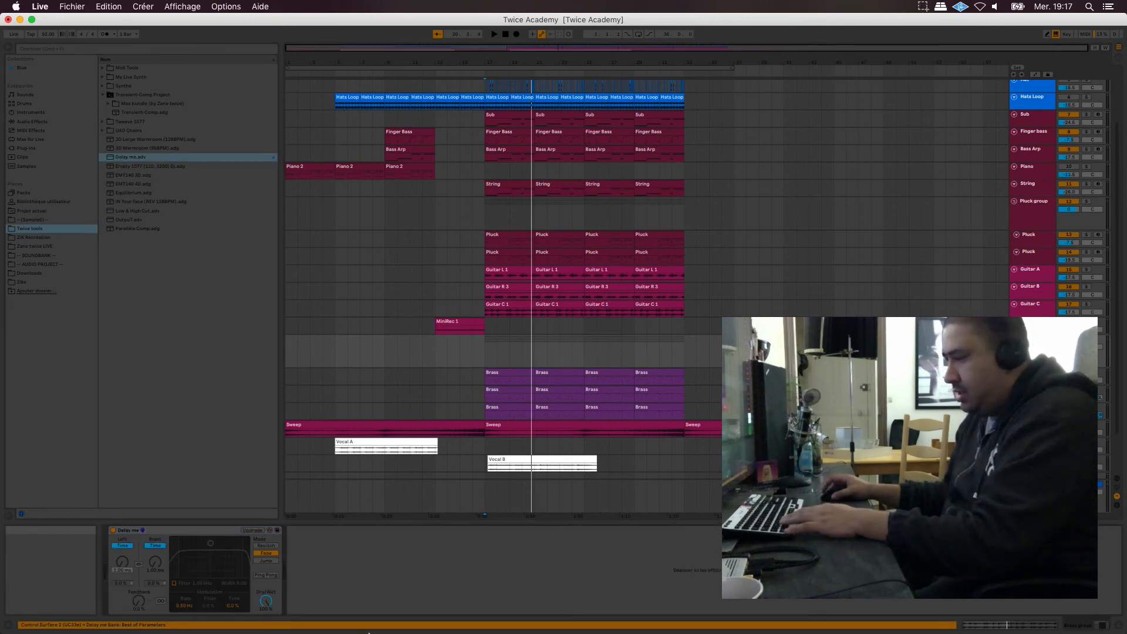
pyautogui.click(403, 620)
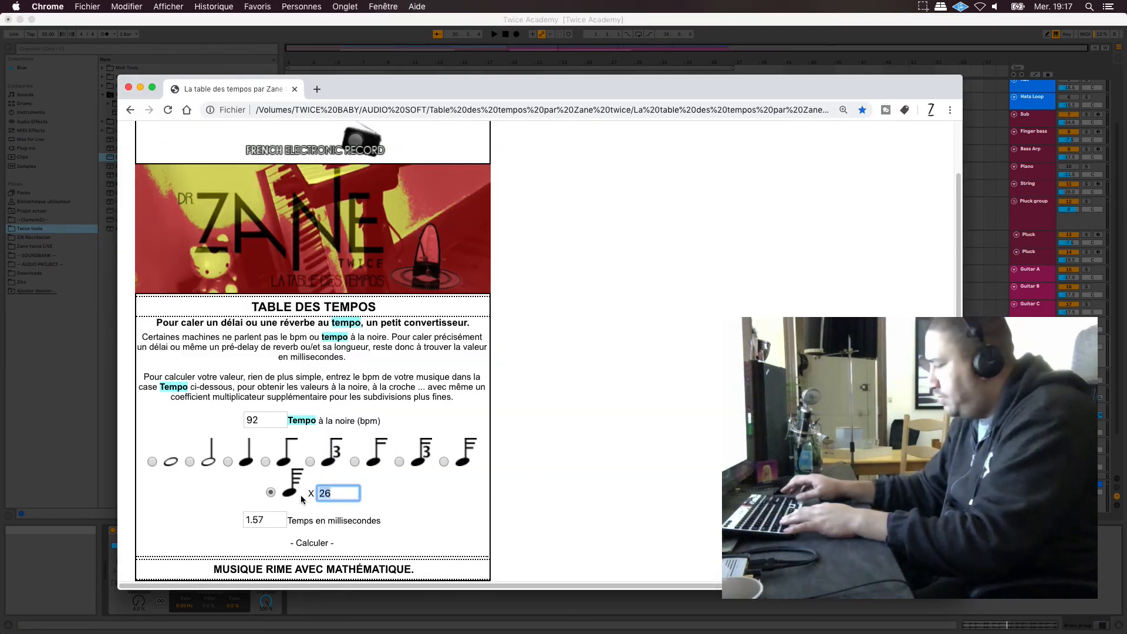
pyautogui.press('BackSpace')
pyautogui.press('BackSpace')
pyautogui.write('32')
pyautogui.press('Return')
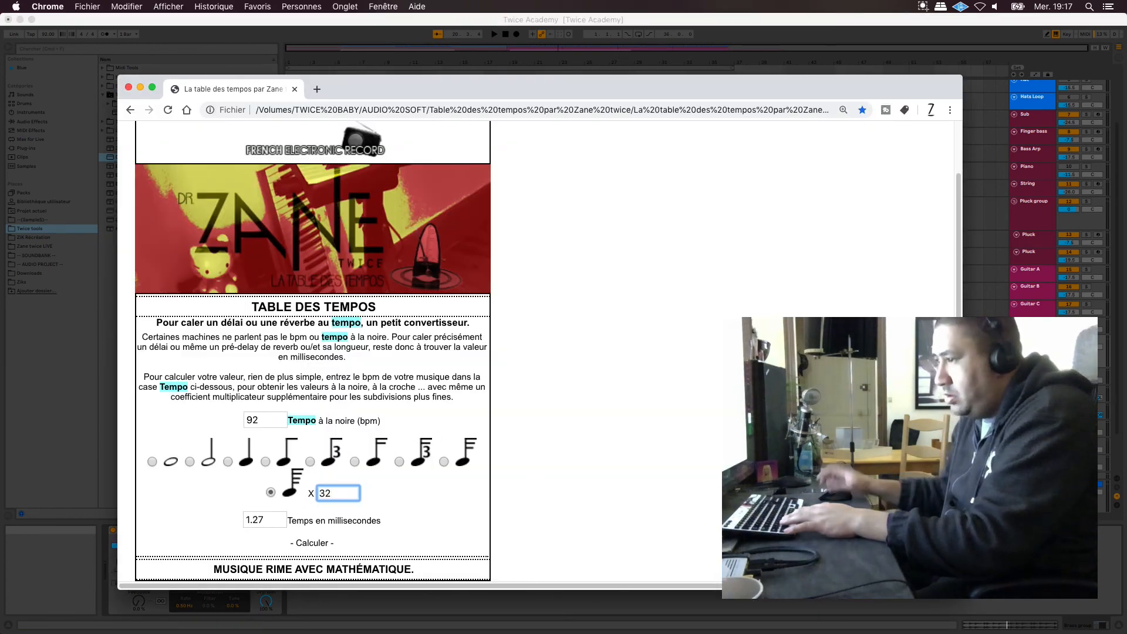
# Switch back to Live, set the Brass group's linked left and right delay times to 1.27 ms, and play the mix.
pyautogui.click(319, 610)
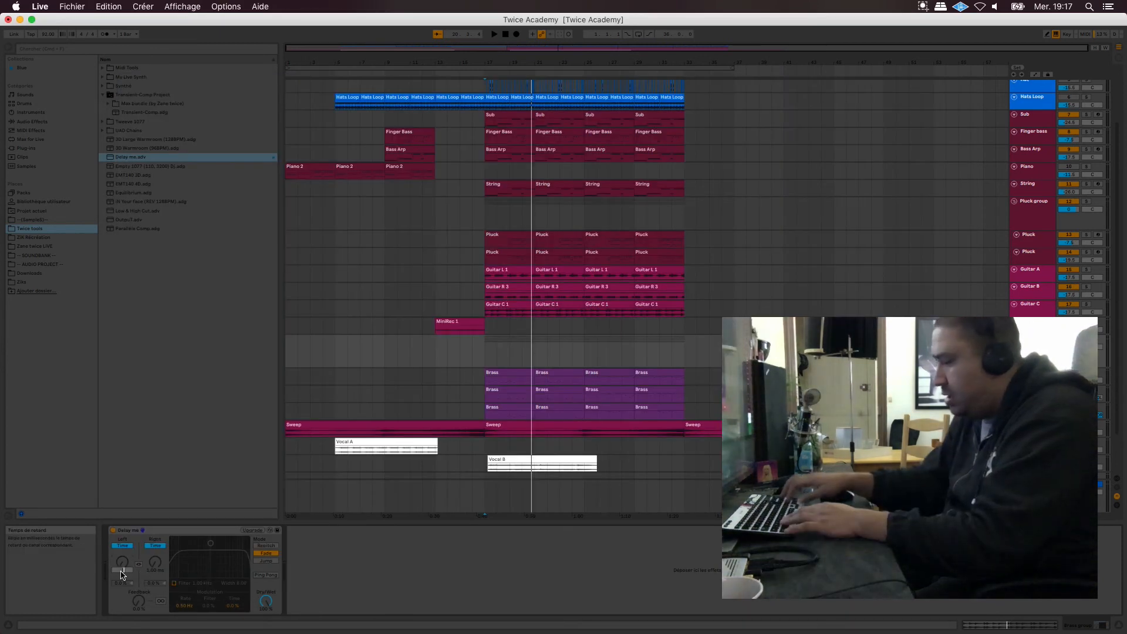
pyautogui.click(139, 564)
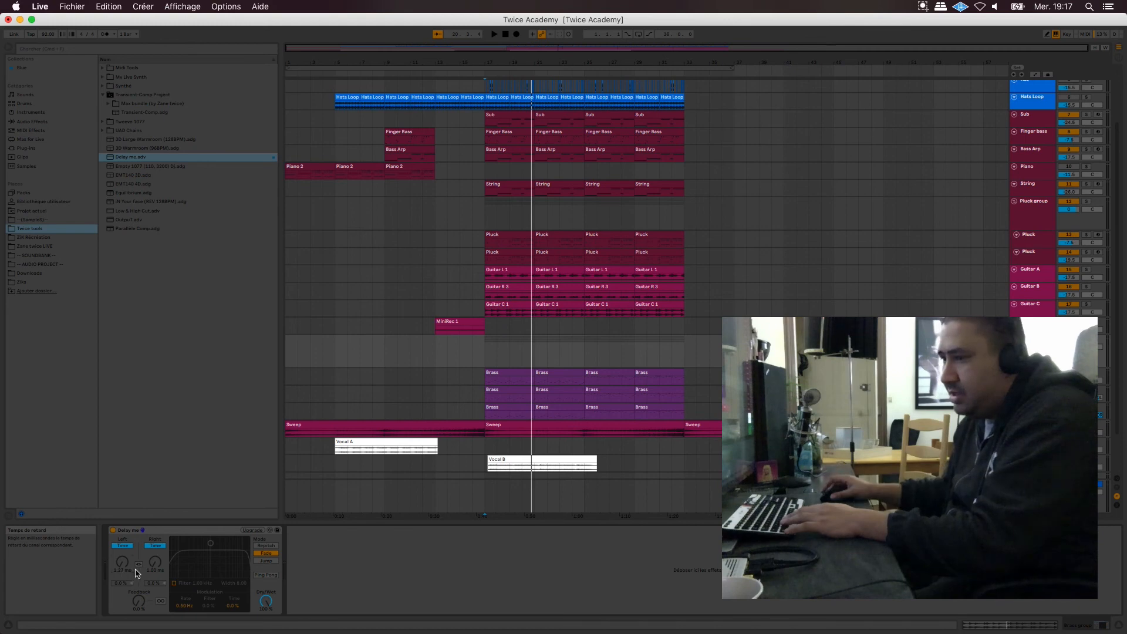
pyautogui.press('space')
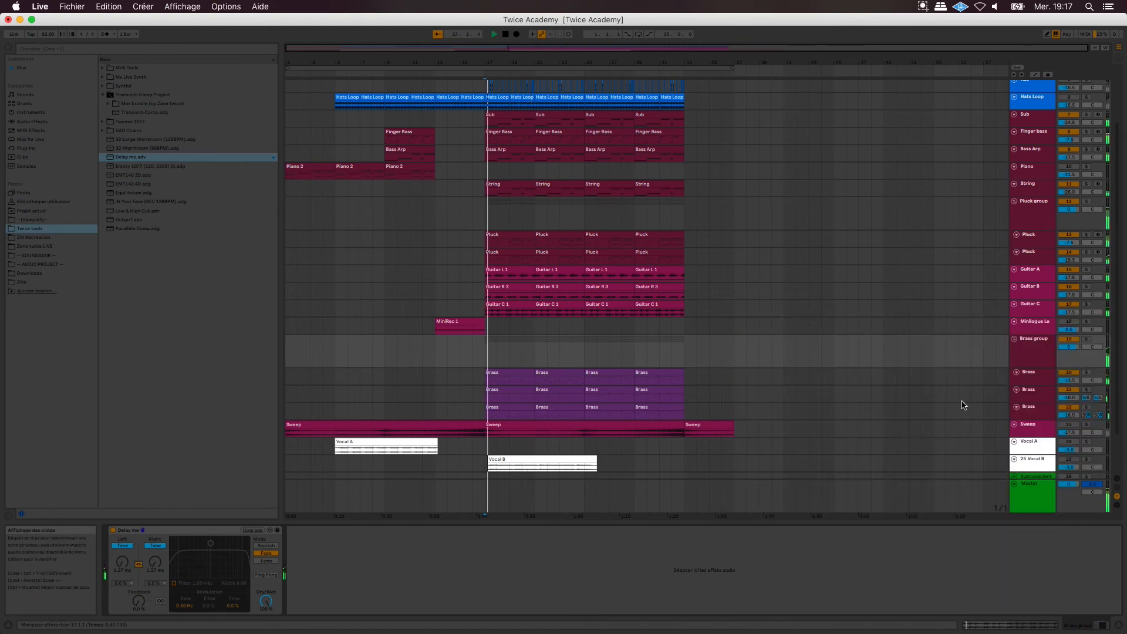
# Shrink the Brass group track to compact height while listening to the mix, and stop playback.
pyautogui.scroll(3, 574, 347)
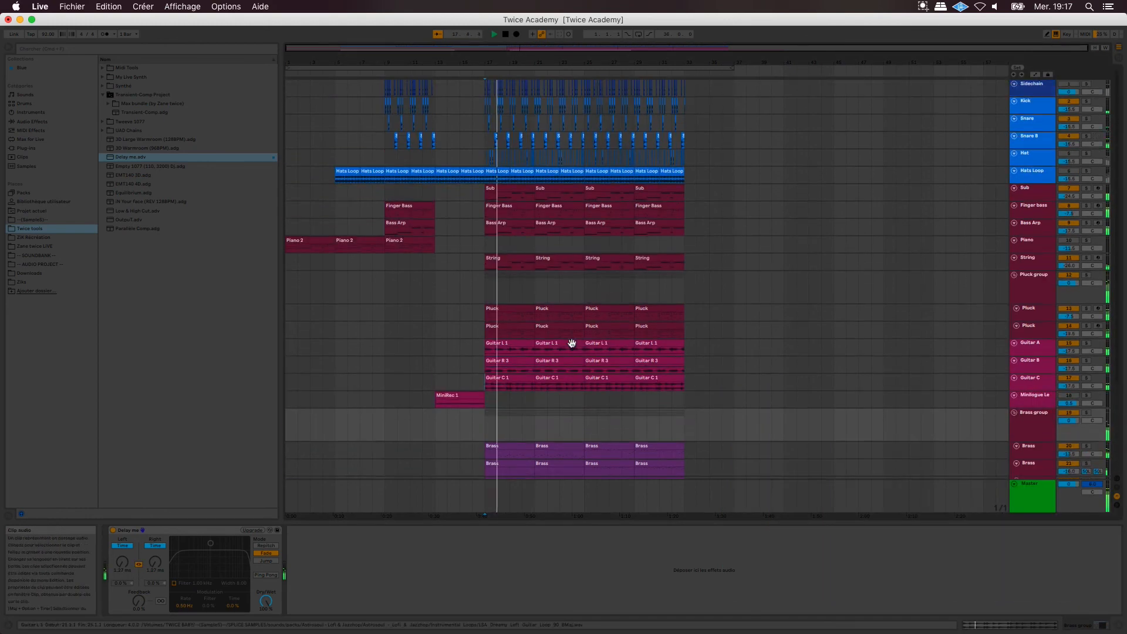
pyautogui.scroll(-2, 574, 346)
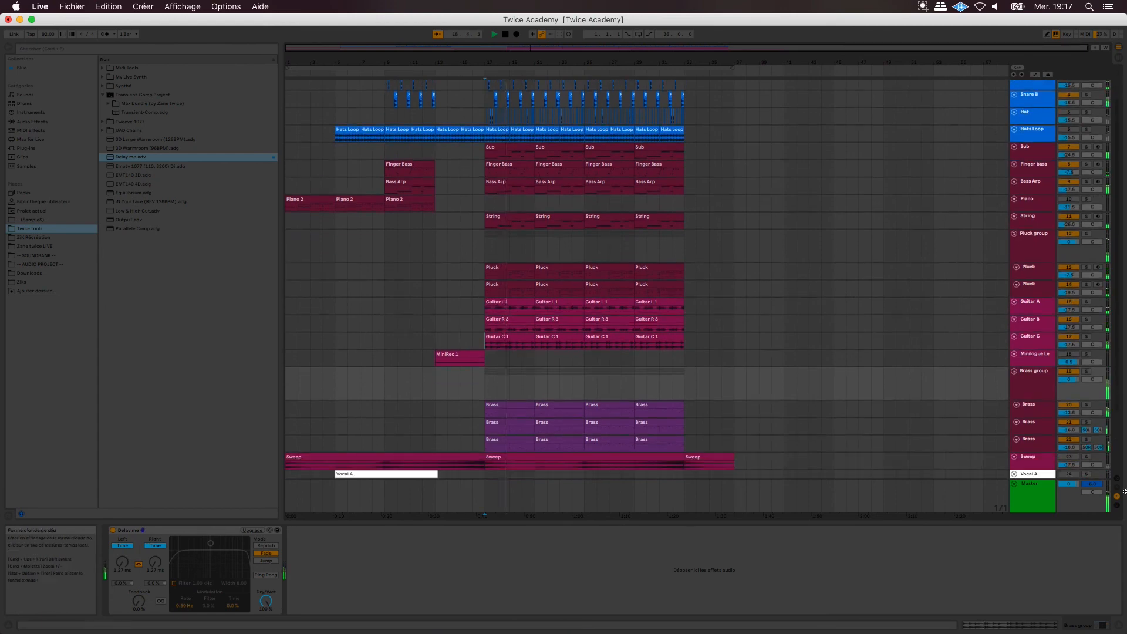
pyautogui.click(1029, 397)
pyautogui.moveTo(1030, 397); pyautogui.dragTo(1030, 384)
pyautogui.scroll(1, 863, 365)
pyautogui.scroll(-3, 863, 364)
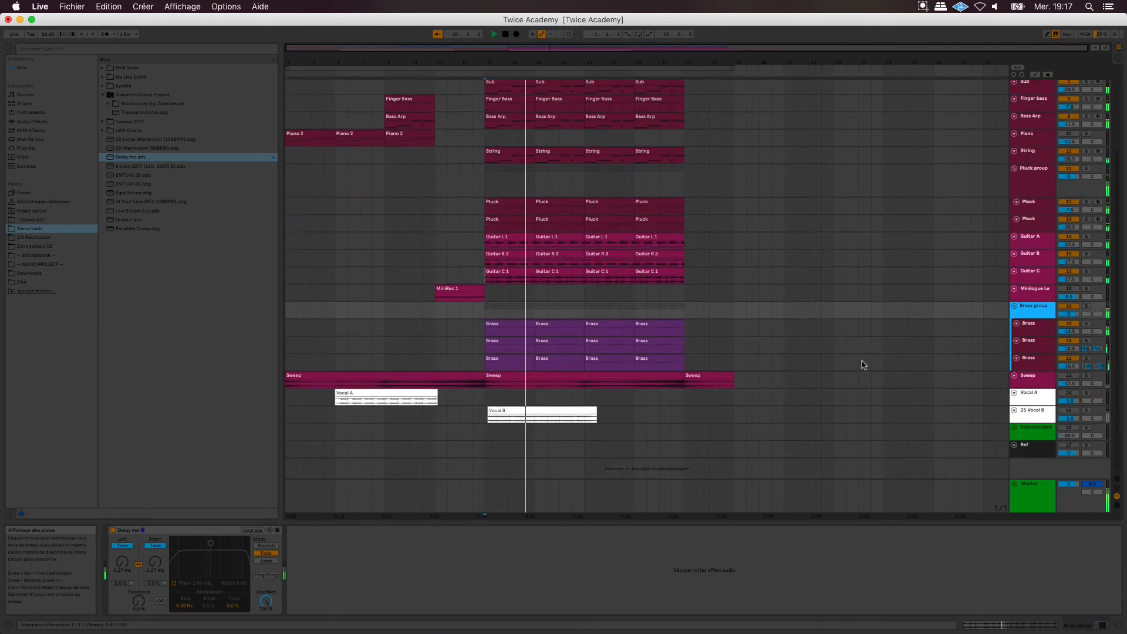
pyautogui.scroll(5, 863, 365)
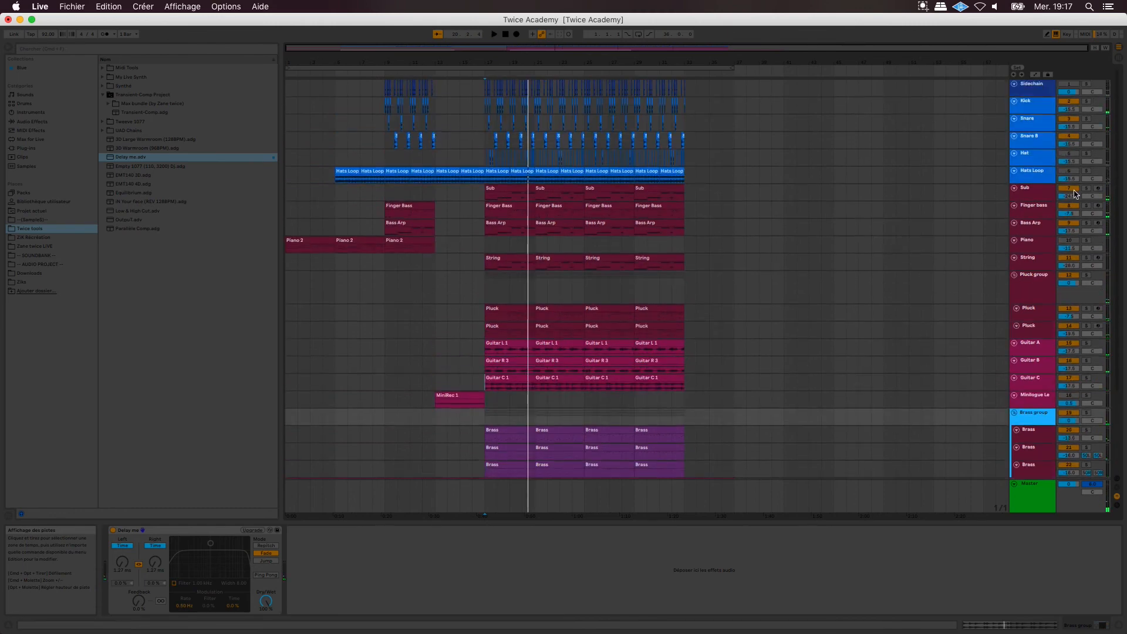
# Select the Hat track, place the insertion marker at bar 17 where its main section begins, and examine its clips.
pyautogui.click(1031, 165)
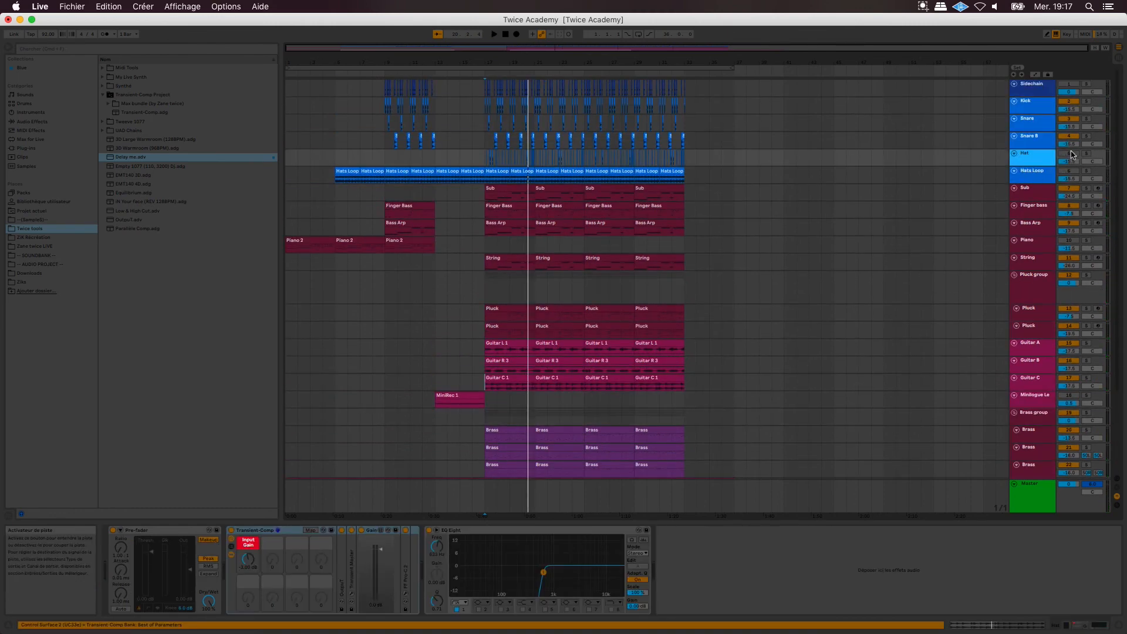
pyautogui.click(1052, 181)
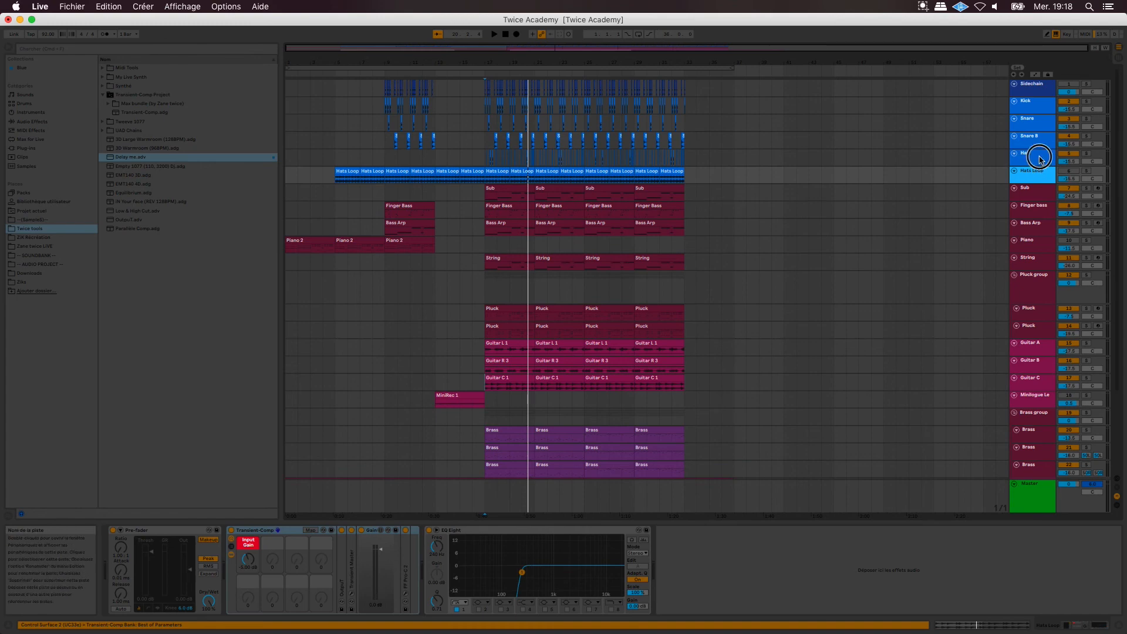
pyautogui.click(1039, 159)
pyautogui.click(482, 160)
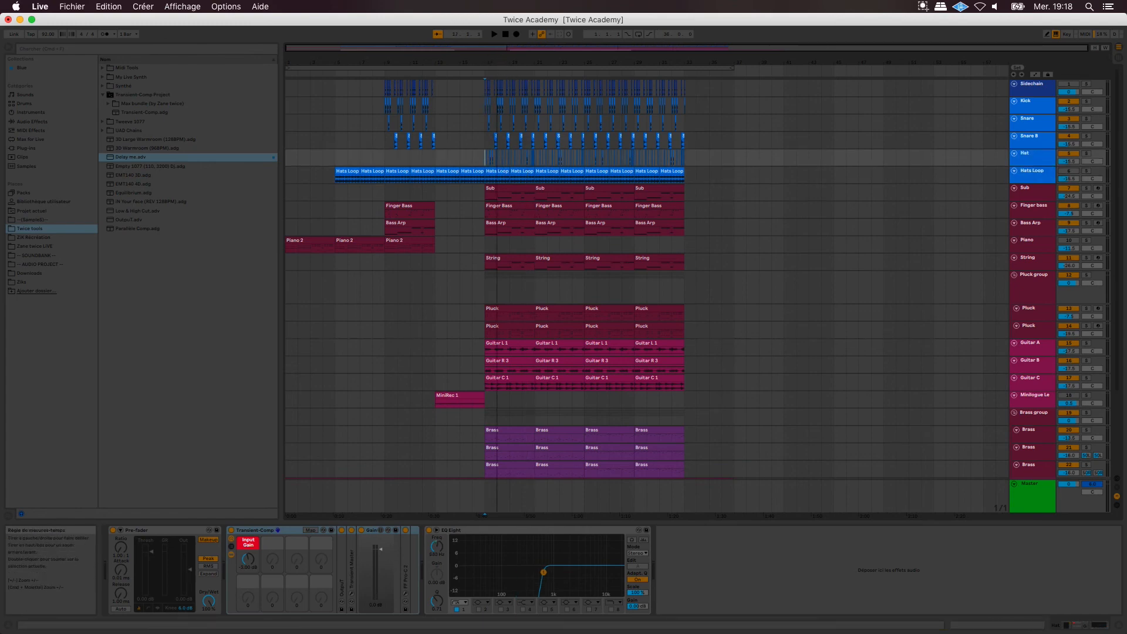
pyautogui.moveTo(498, 62); pyautogui.dragTo(367, 59)
pyautogui.moveTo(607, 62); pyautogui.dragTo(606, 177)
pyautogui.moveTo(608, 235); pyautogui.dragTo(608, 50)
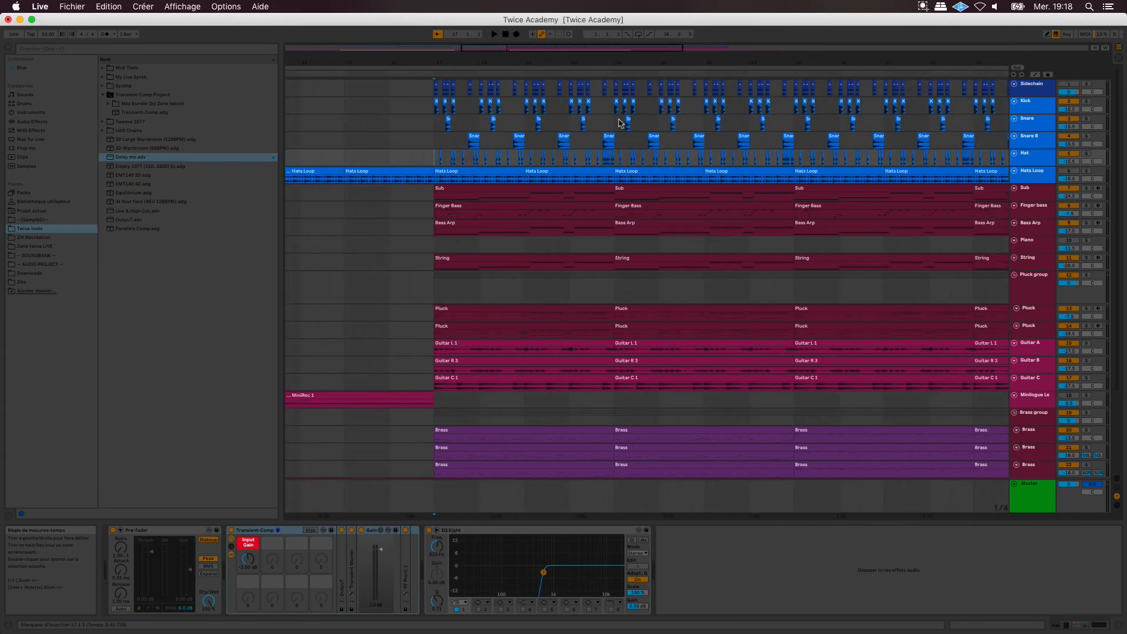
# Insert the Delay me preset on the Hat track and recalculate the delay time in Chrome's tempo table with a factor of 34.
pyautogui.click(1035, 163)
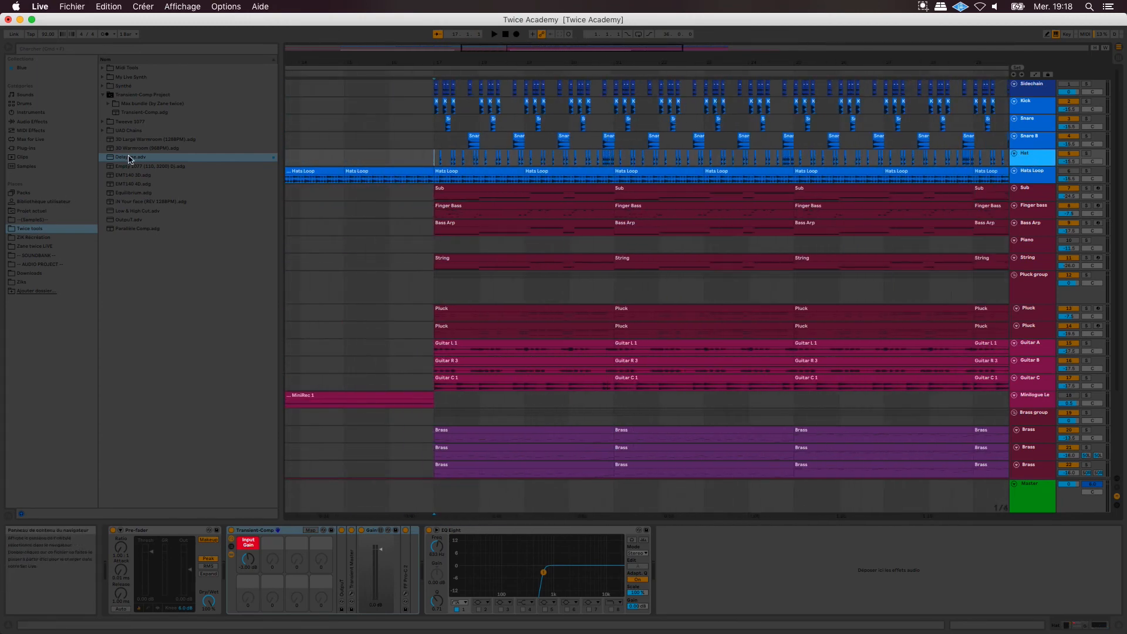
pyautogui.moveTo(129, 159); pyautogui.dragTo(223, 573)
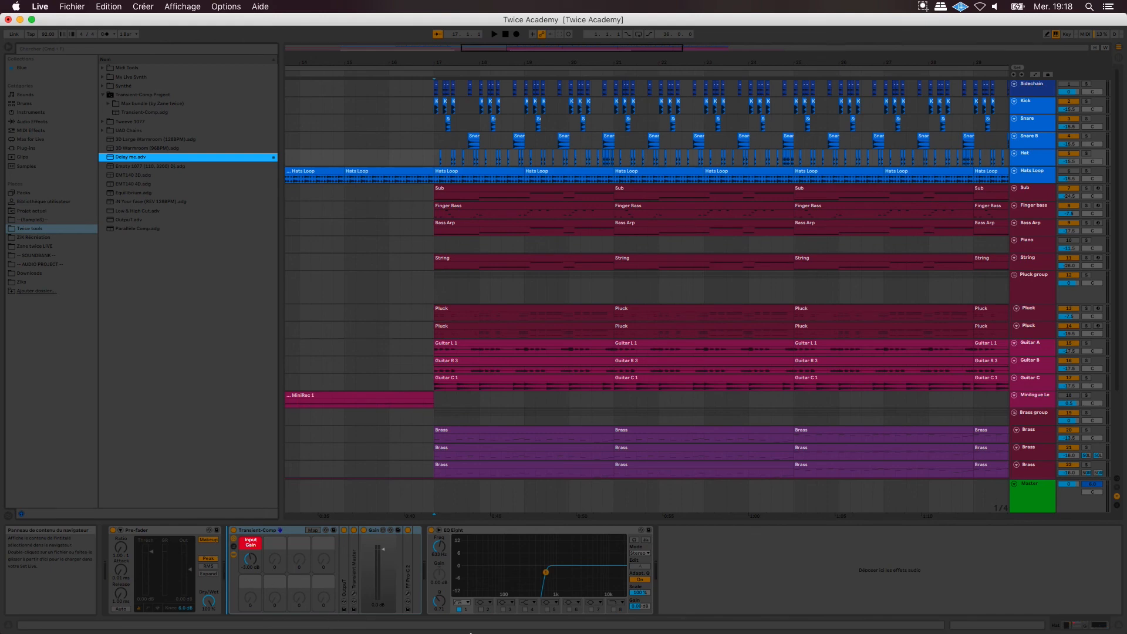
pyautogui.click(395, 612)
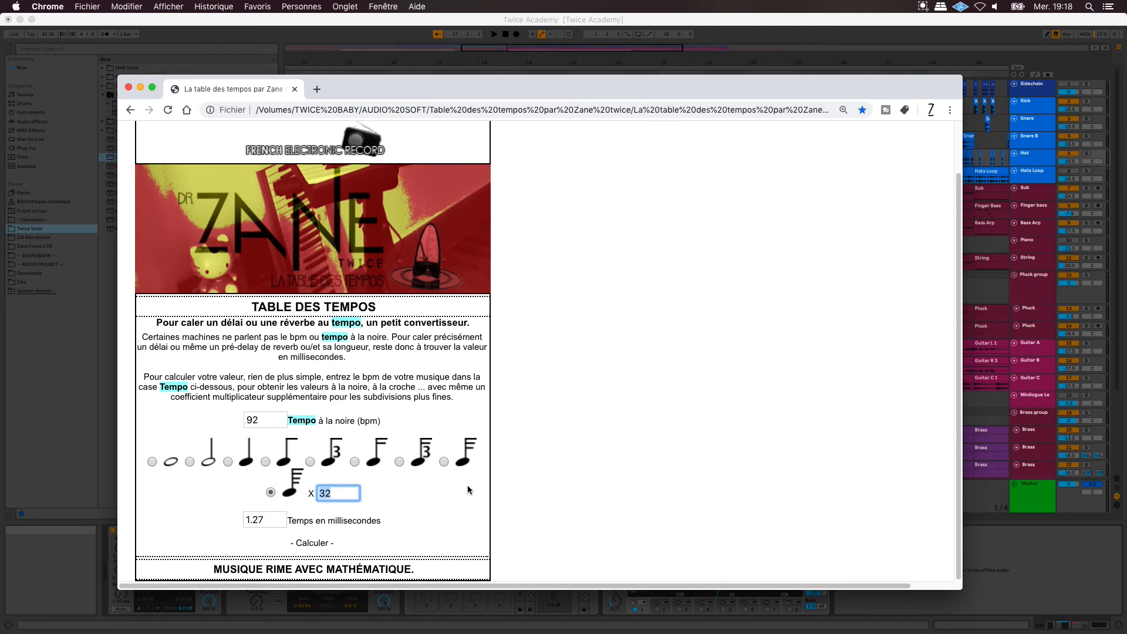
pyautogui.write('34')
# Switch back to Live, set the Hat track's linked left and right delay times to 1.2 ms, and audition the mix.
pyautogui.click(898, 610)
pyautogui.click(238, 575)
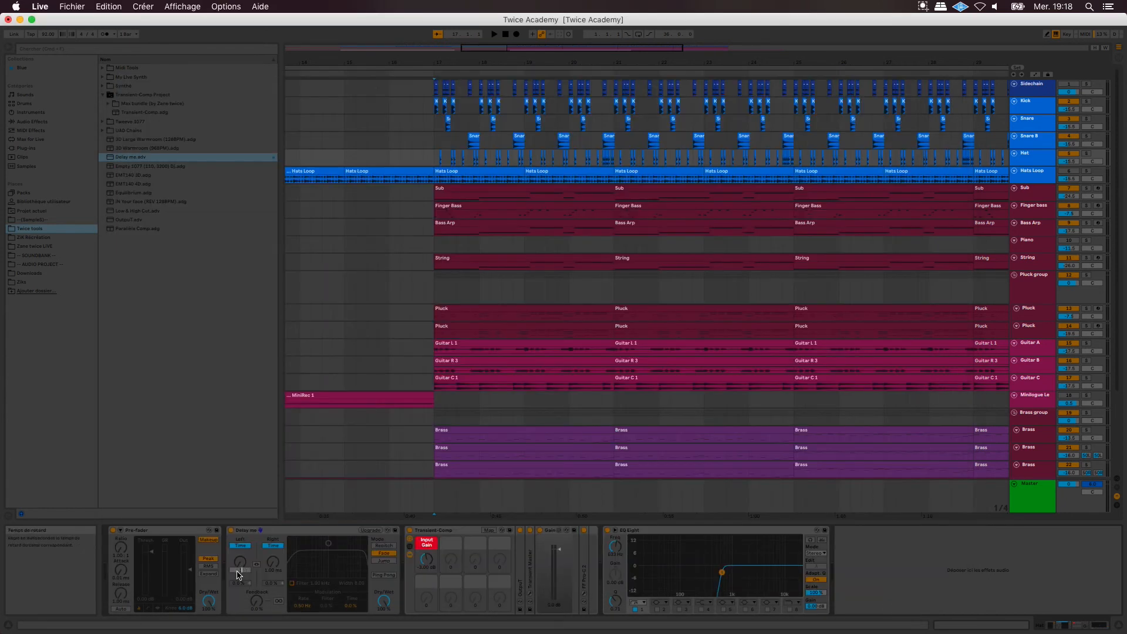
pyautogui.press('space')
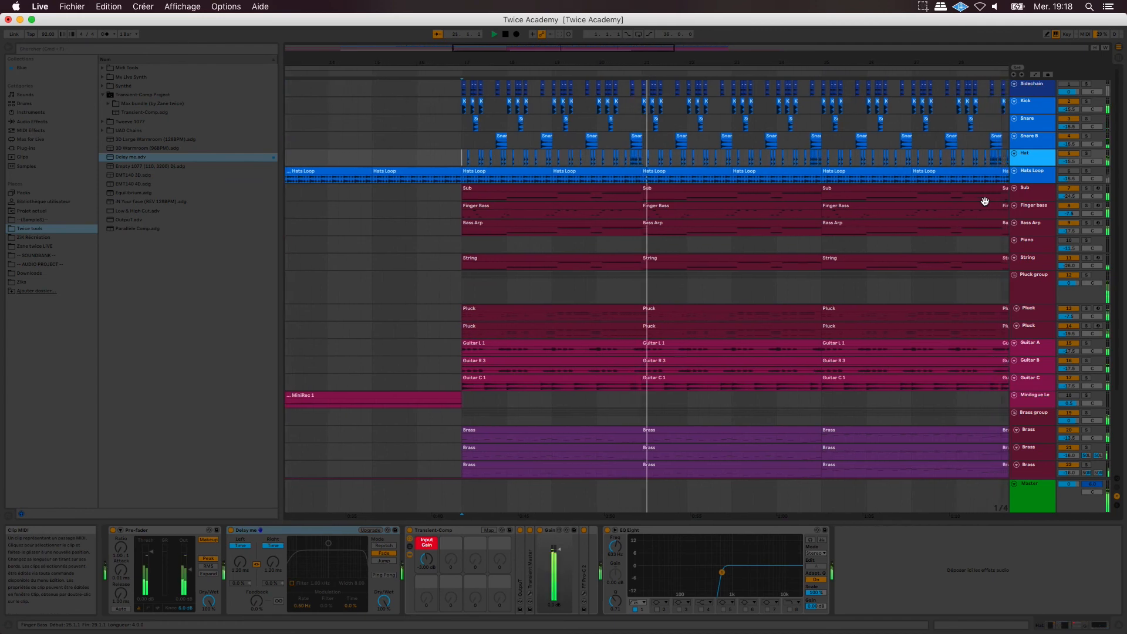
pyautogui.press('space')
# Enlarge the Hats Loop track and examine its waveform against the Hat, kick and snare clips.
pyautogui.click(1025, 175)
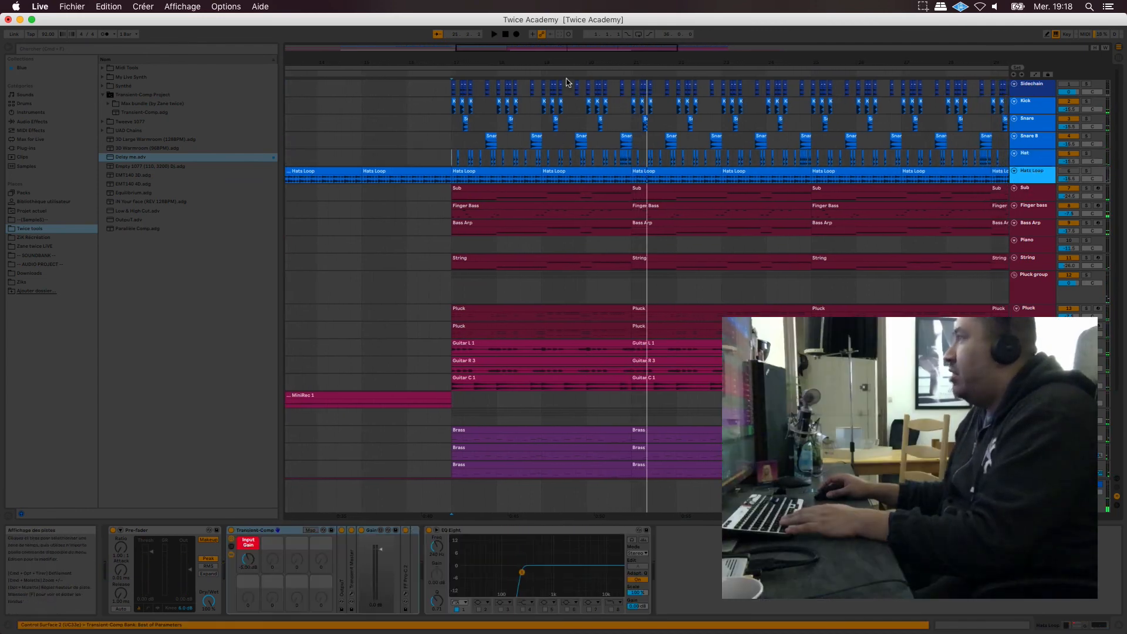
pyautogui.moveTo(566, 62); pyautogui.dragTo(567, 158)
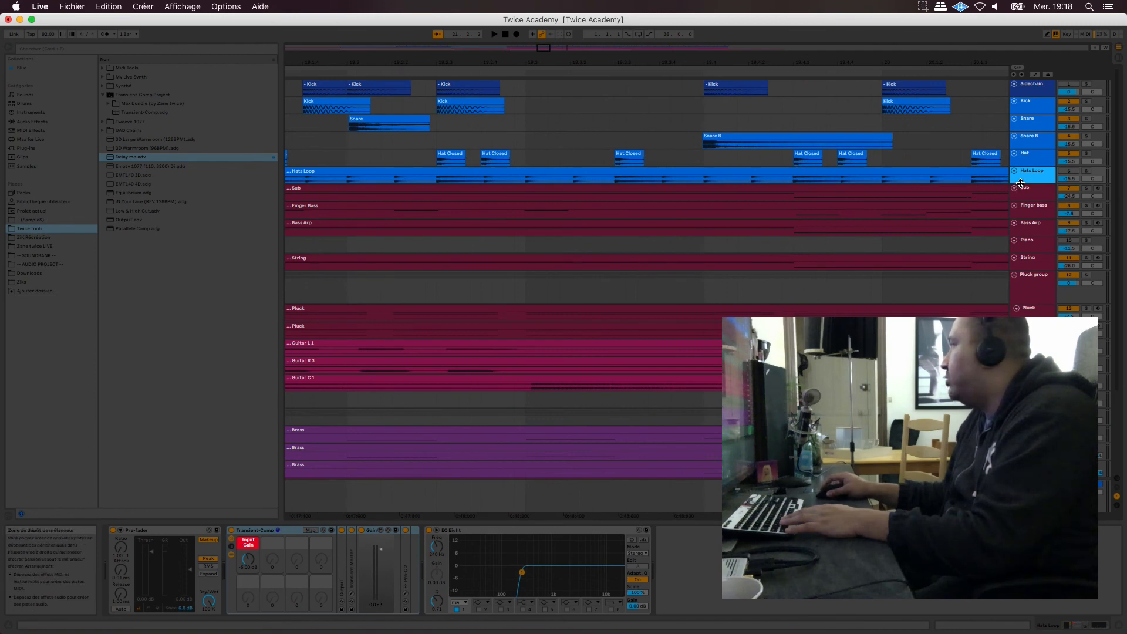
pyautogui.moveTo(1021, 183); pyautogui.dragTo(1018, 216)
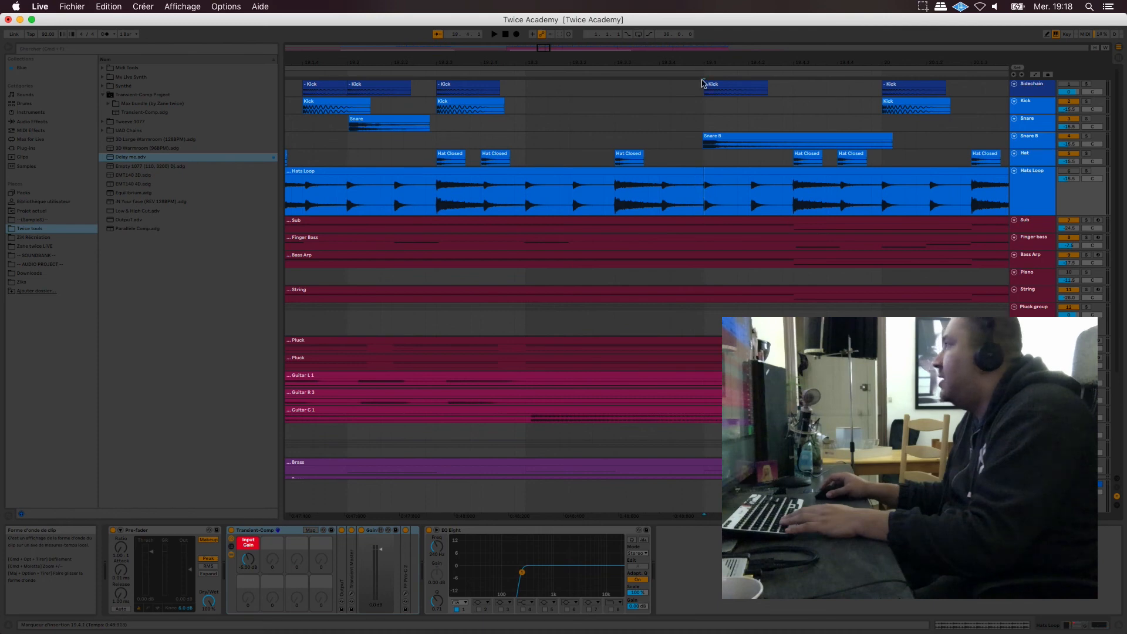
pyautogui.moveTo(700, 65)
pyautogui.mouseDown()
pyautogui.moveTo(703, 112)
pyautogui.moveTo(700, 28)
pyautogui.mouseUp()
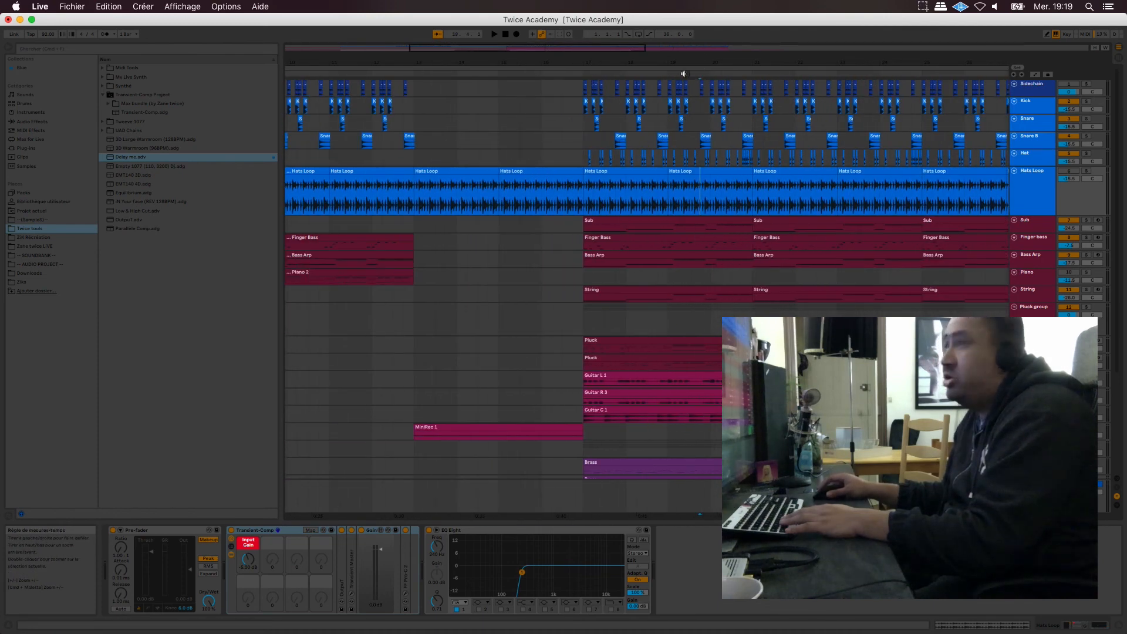
# Insert the Delay me preset on the Hats Loop track and recalculate the delay time in Chrome's tempo table with a factor of 36.
pyautogui.moveTo(160, 157); pyautogui.dragTo(232, 552)
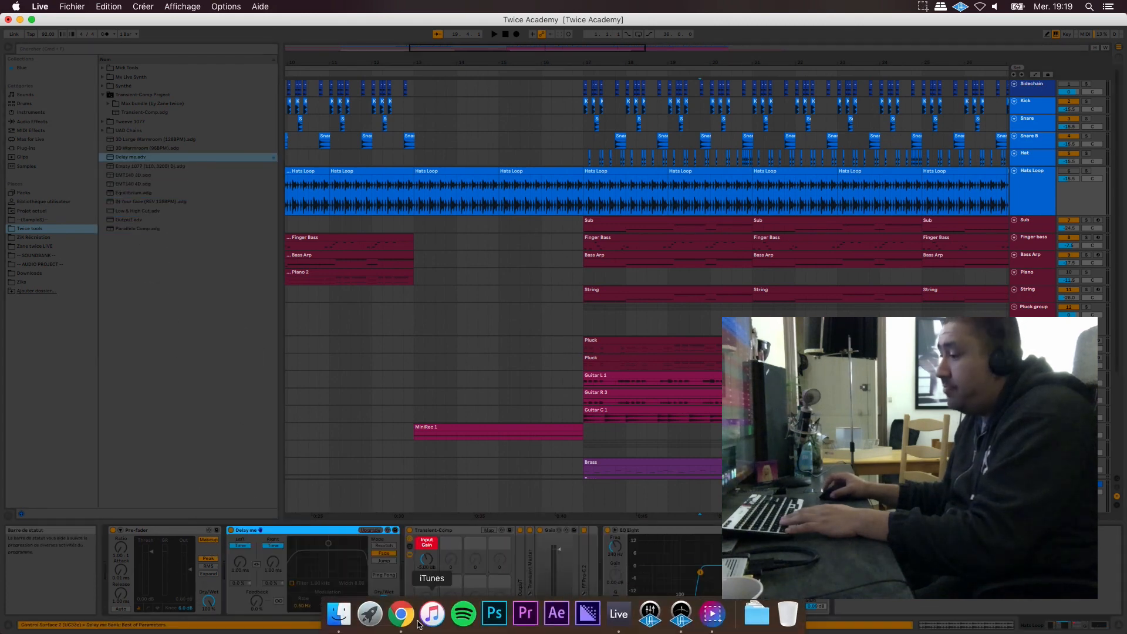
pyautogui.click(417, 613)
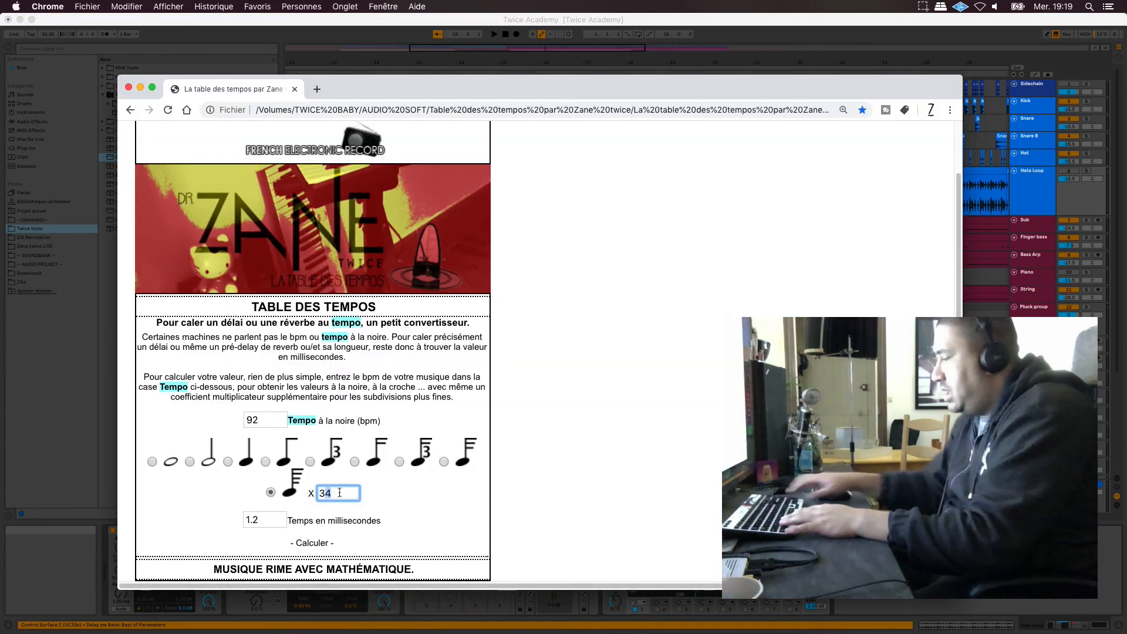
pyautogui.write('36')
# Switch back to Live, set the Hats Loop's linked left and right delay times to 1.13 ms, and play the mix from bar 17.
pyautogui.click(863, 612)
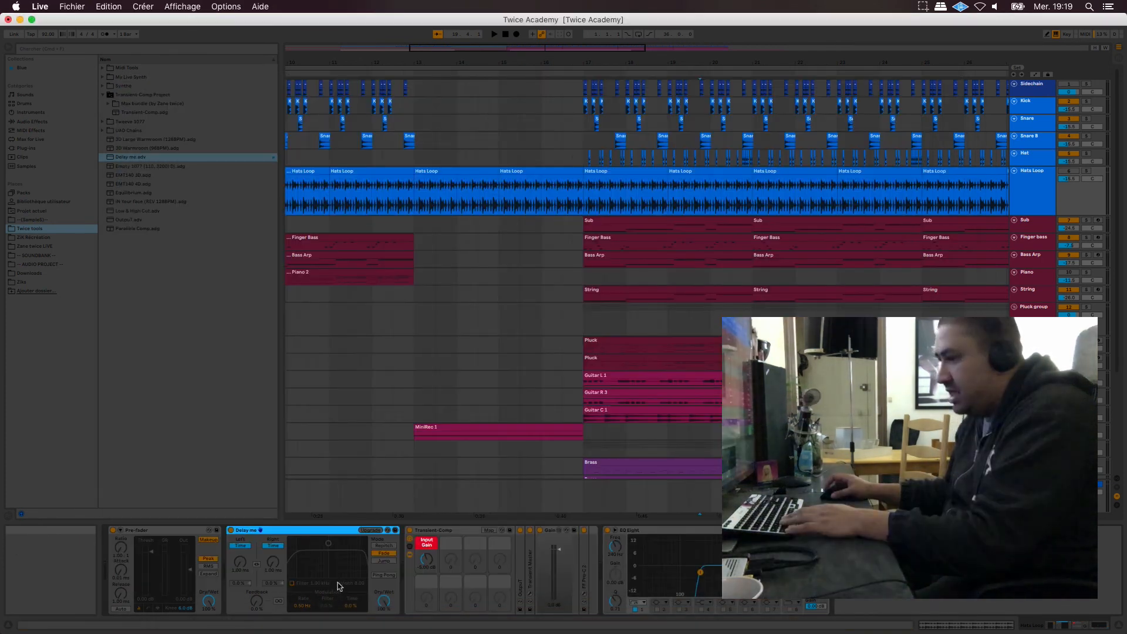
pyautogui.click(237, 574)
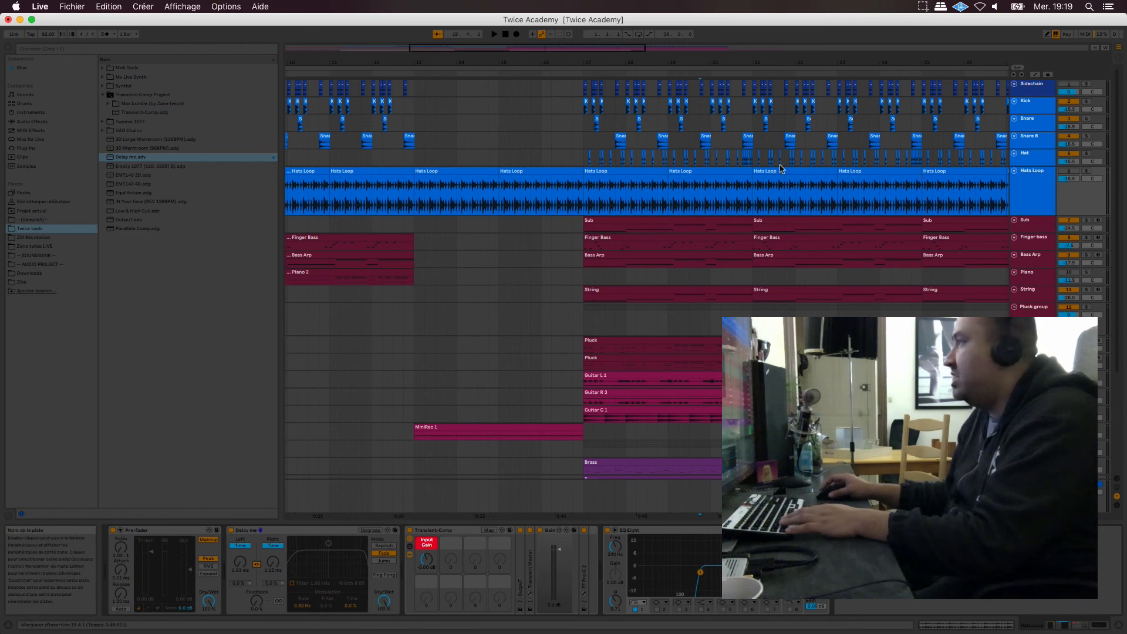
pyautogui.click(587, 202)
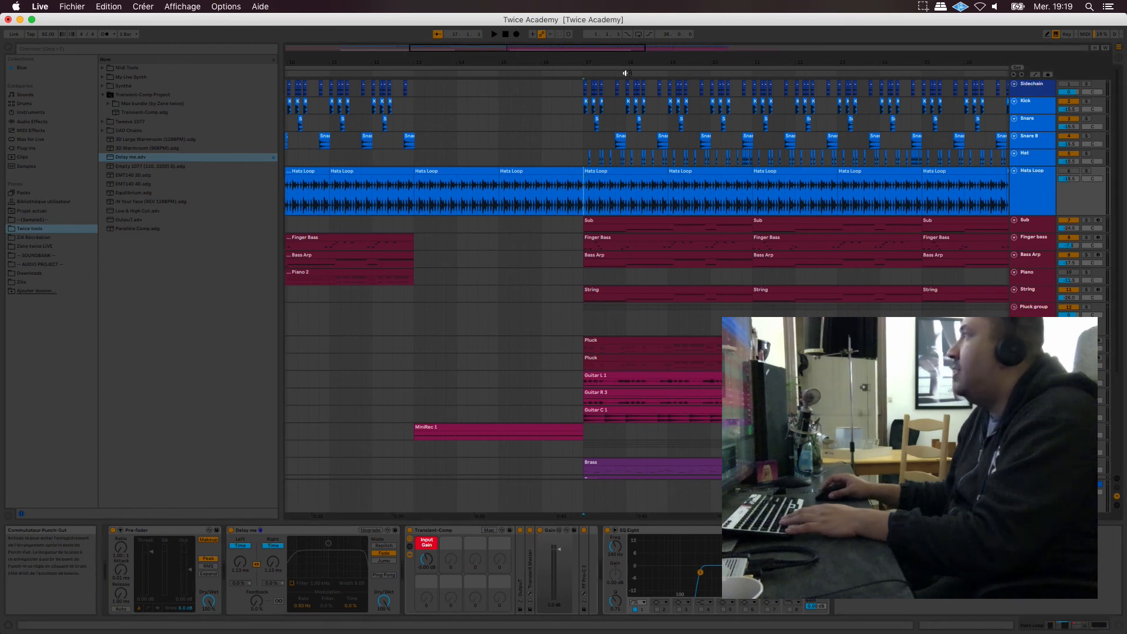
pyautogui.moveTo(633, 64); pyautogui.dragTo(633, 24)
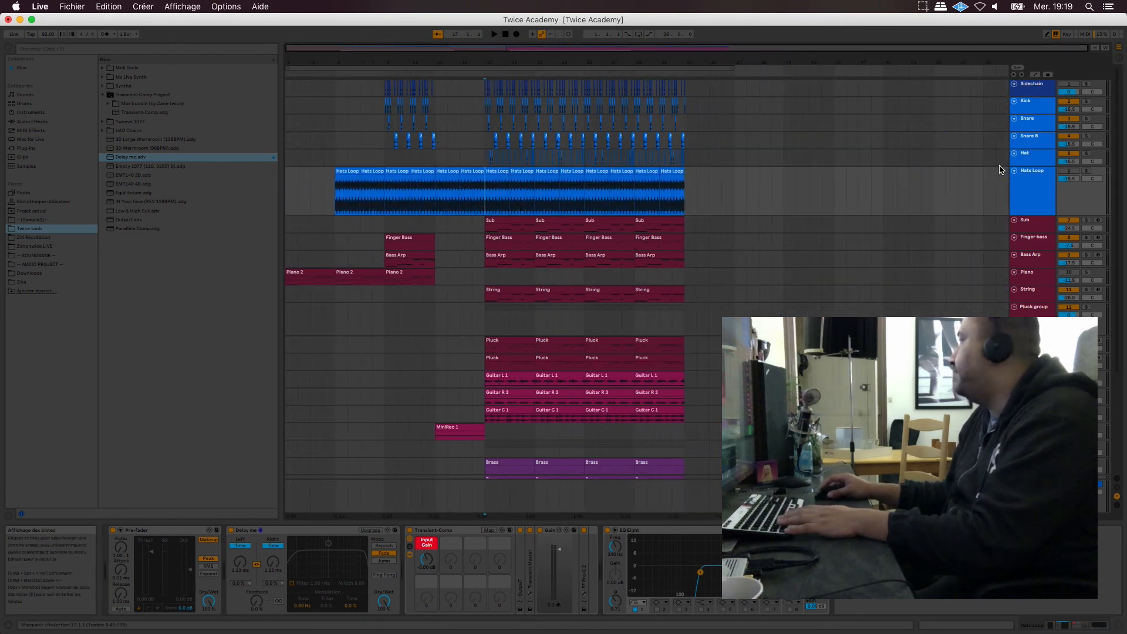
pyautogui.press('space')
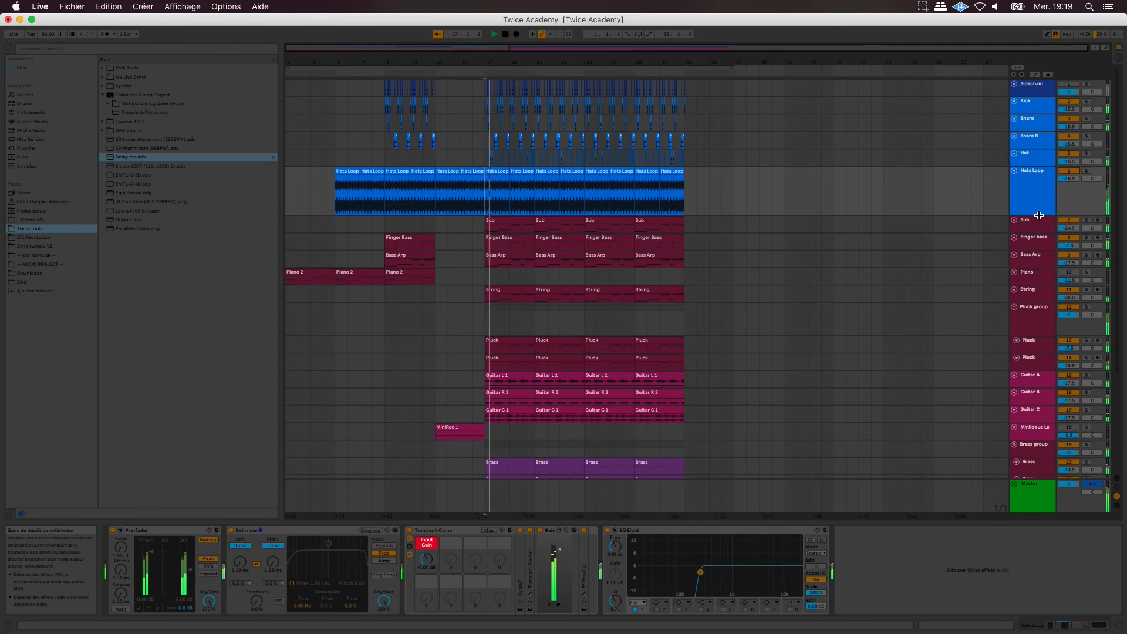
# Shrink the Hats Loop track to compact height while listening to the mix, and stop playback.
pyautogui.moveTo(1042, 214); pyautogui.dragTo(1039, 184)
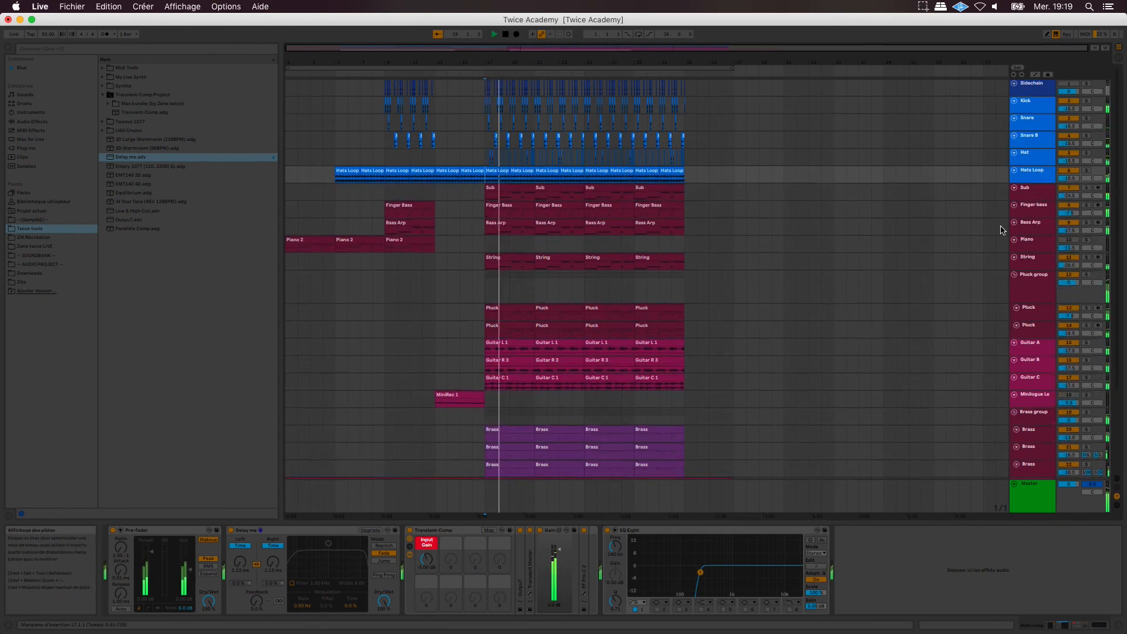
pyautogui.scroll(-5, 1001, 230)
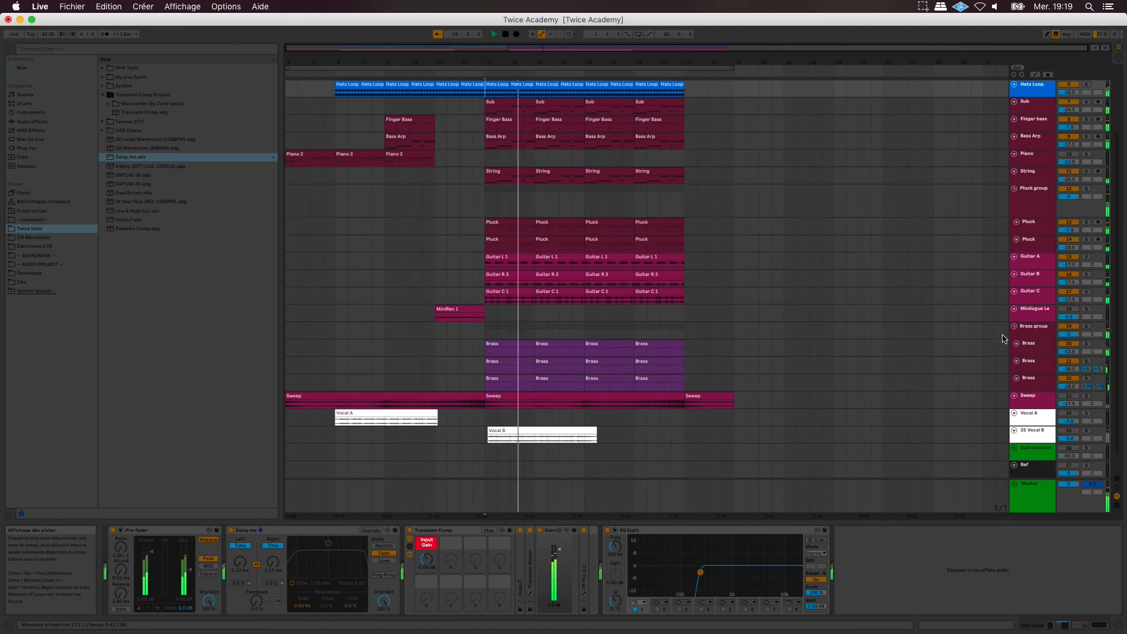
pyautogui.scroll(1, 1042, 375)
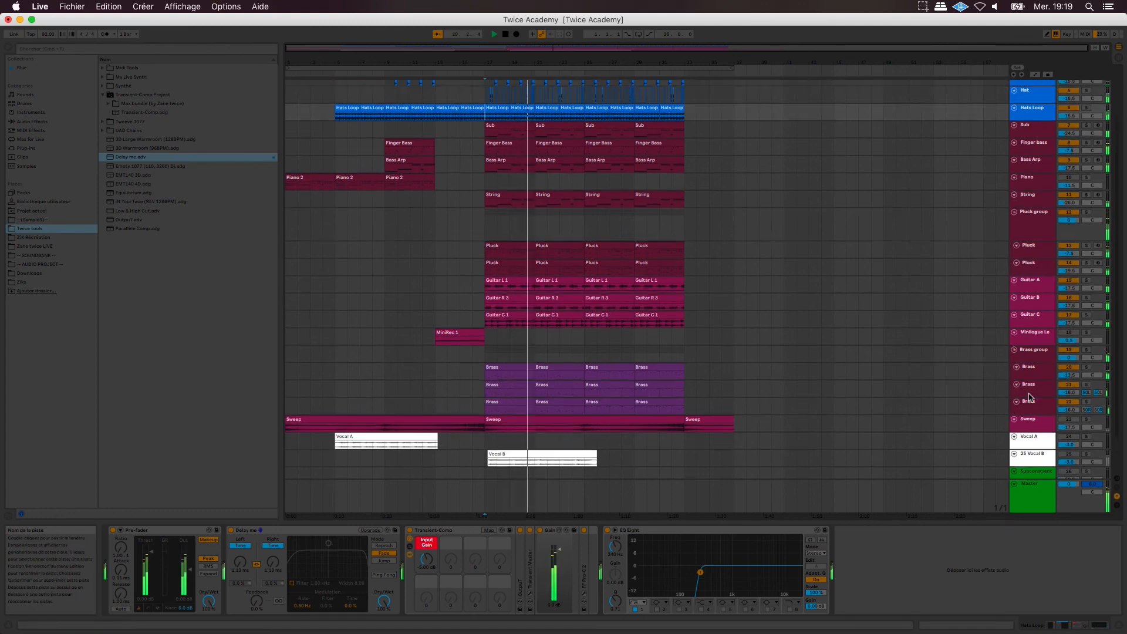
pyautogui.press('space')
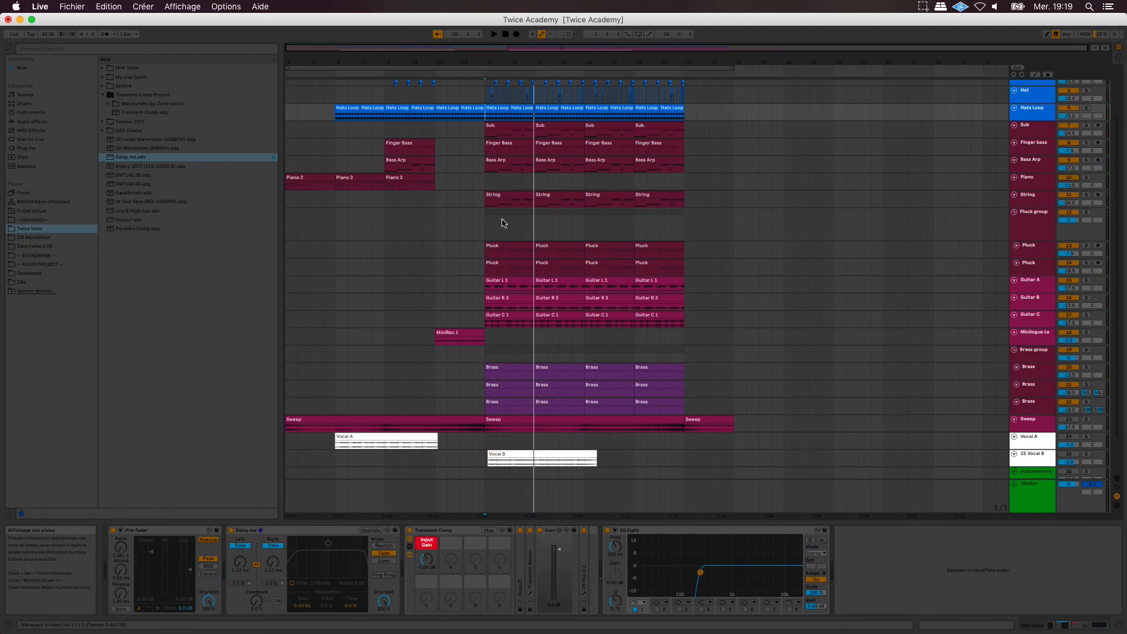
# Copy the Pluck group's Delay me device to the Piano track after Grand Piano, and to the Minilogue track after Pre-fader.
pyautogui.scroll(2, 391, 206)
pyautogui.click(385, 212)
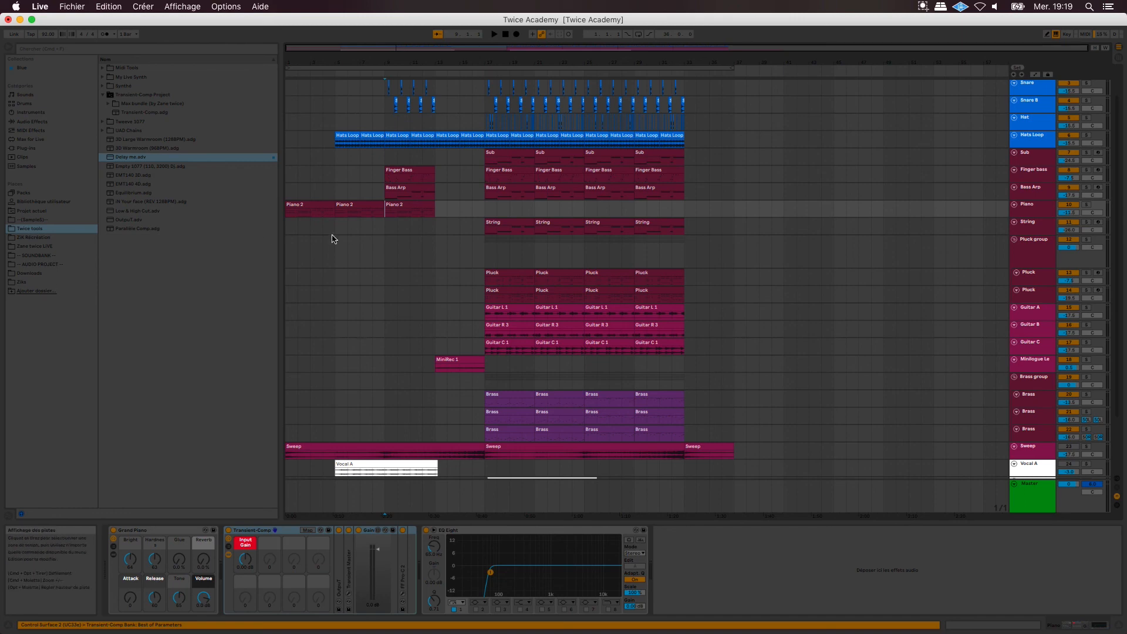
pyautogui.click(1028, 258)
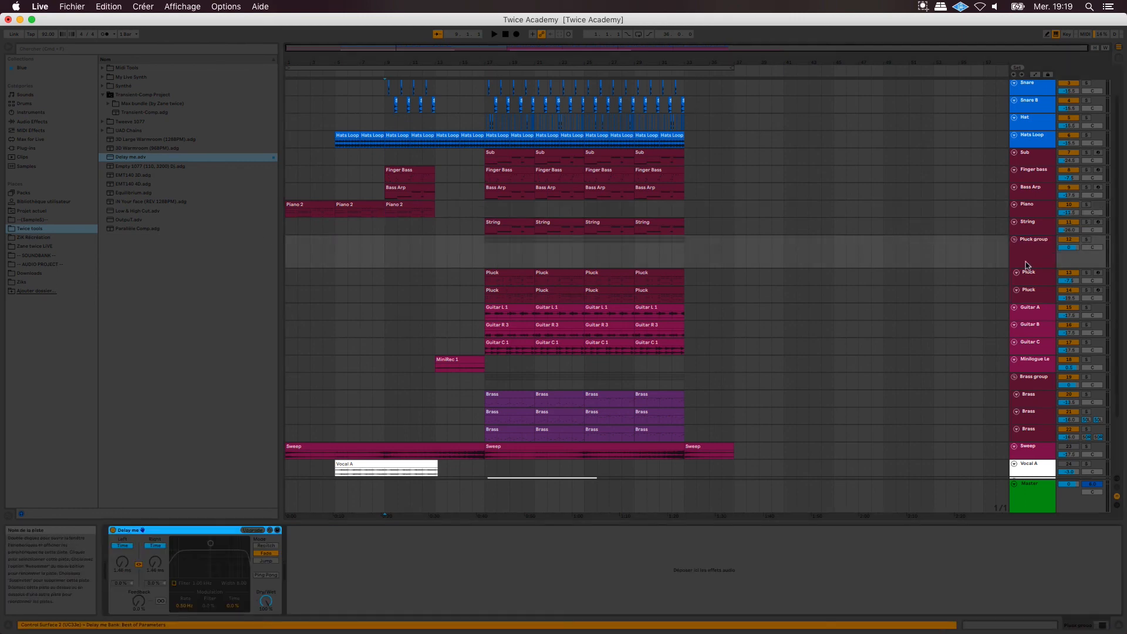
pyautogui.click(410, 213)
pyautogui.moveTo(401, 360); pyautogui.dragTo(231, 585)
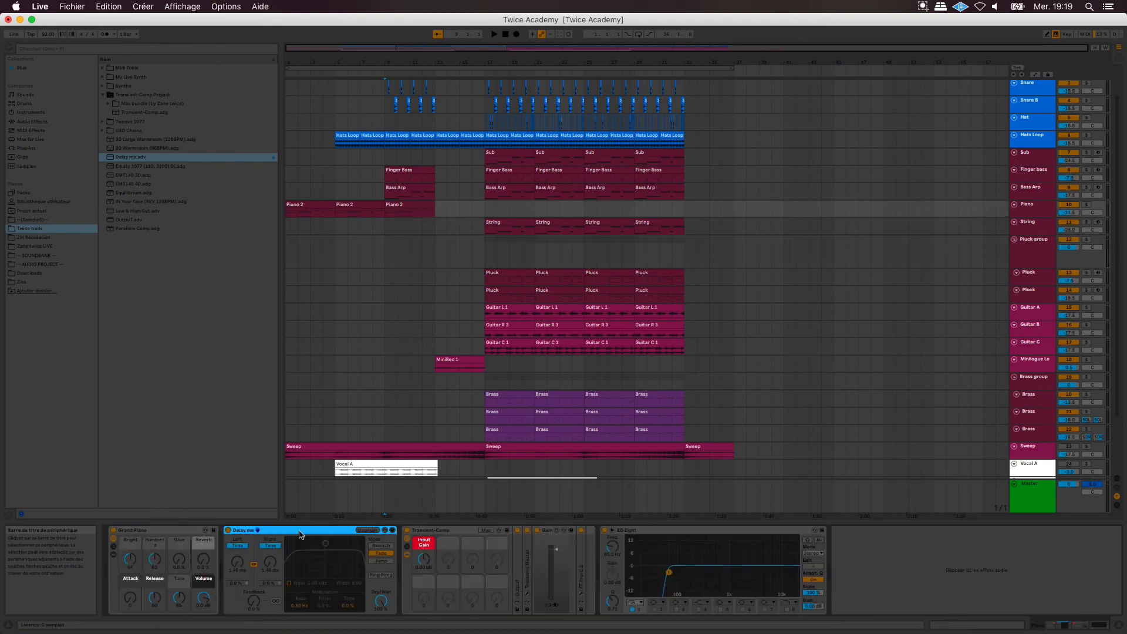
pyautogui.moveTo(300, 531); pyautogui.dragTo(453, 366)
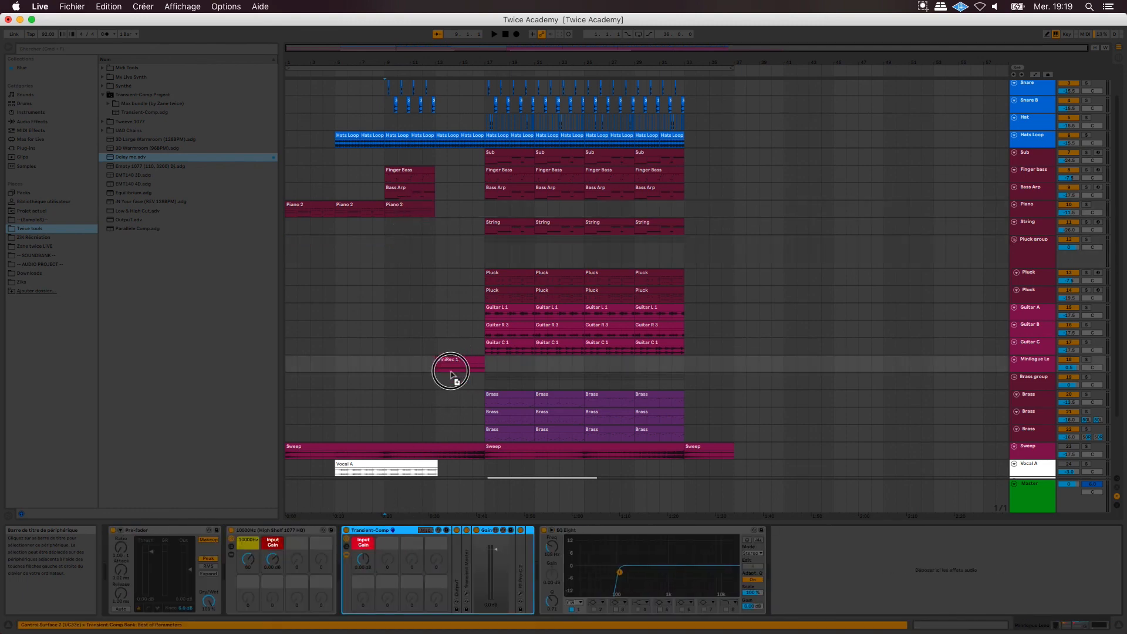
pyautogui.moveTo(226, 568); pyautogui.dragTo(226, 569)
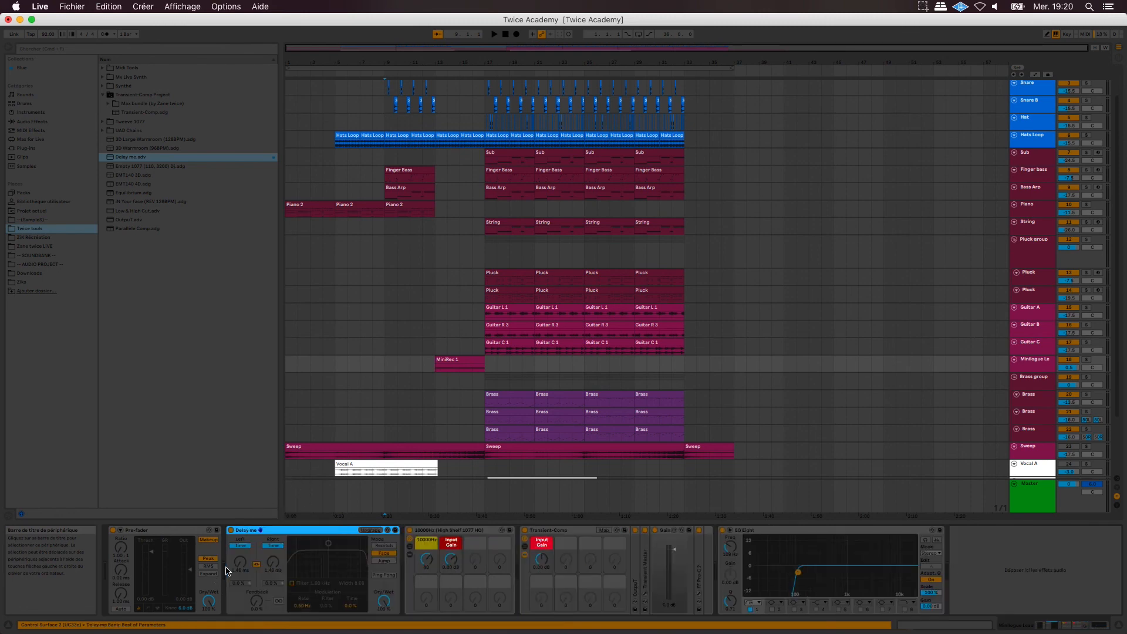
# Play the mix from bar 17 to hear the brass, sweep and vocal parts together.
pyautogui.scroll(-1, 1066, 432)
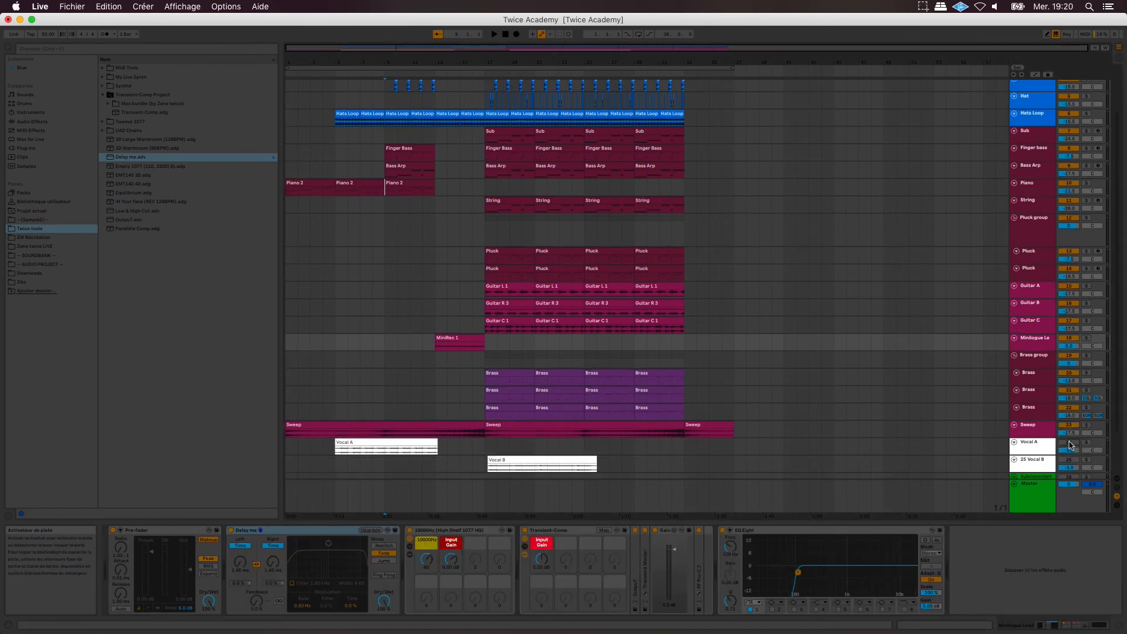
pyautogui.click(485, 418)
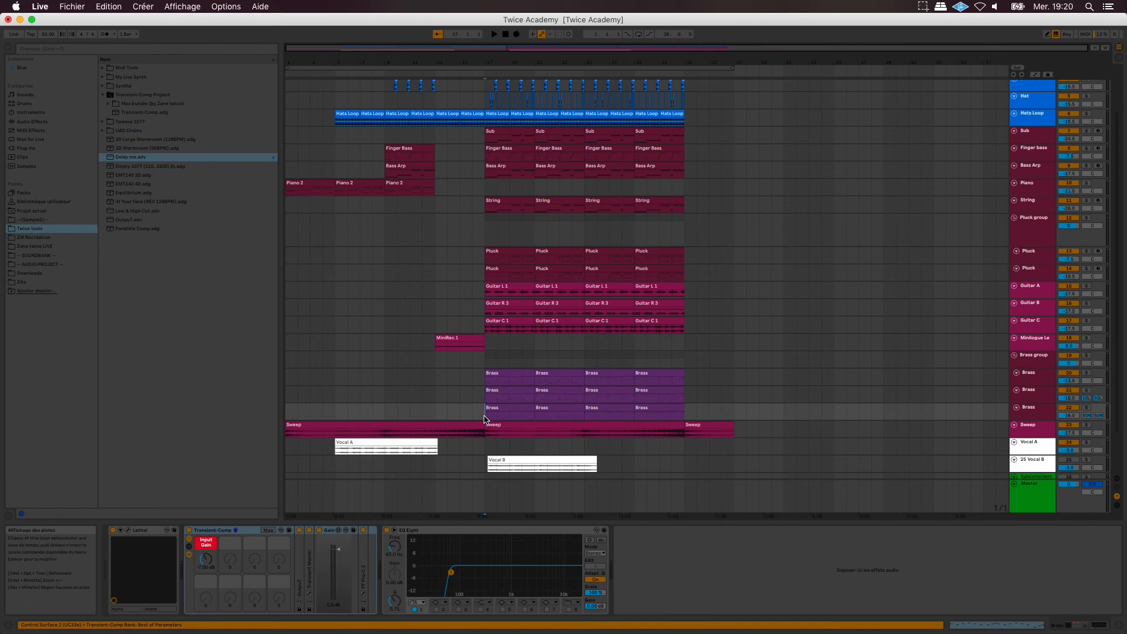
pyautogui.press('space')
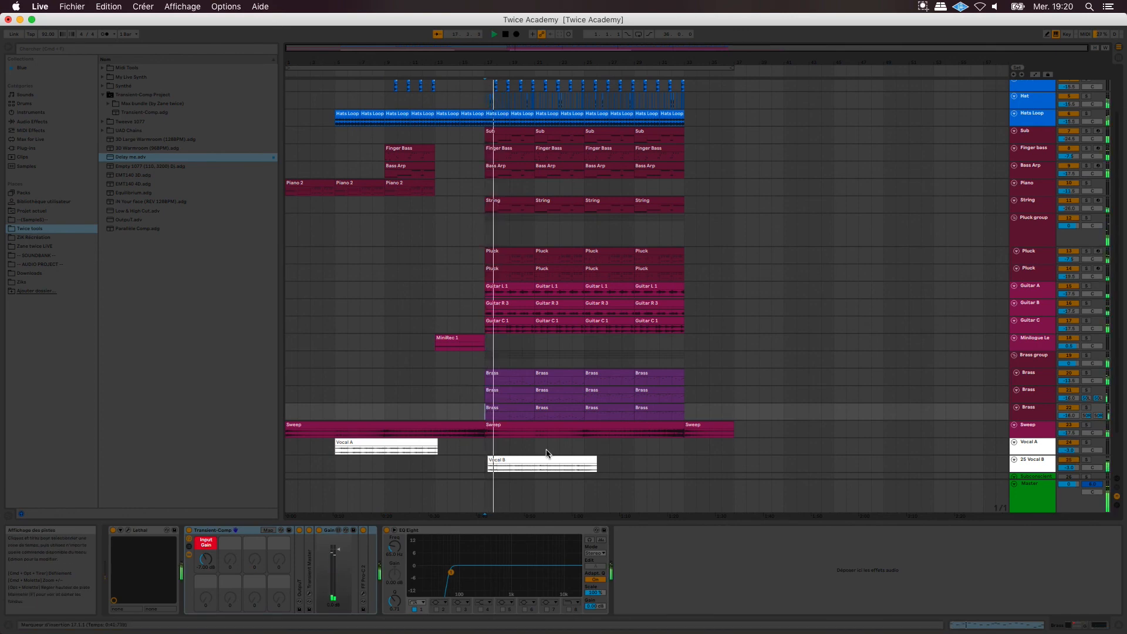
pyautogui.scroll(-1, 546, 453)
pyautogui.scroll(-1, 548, 453)
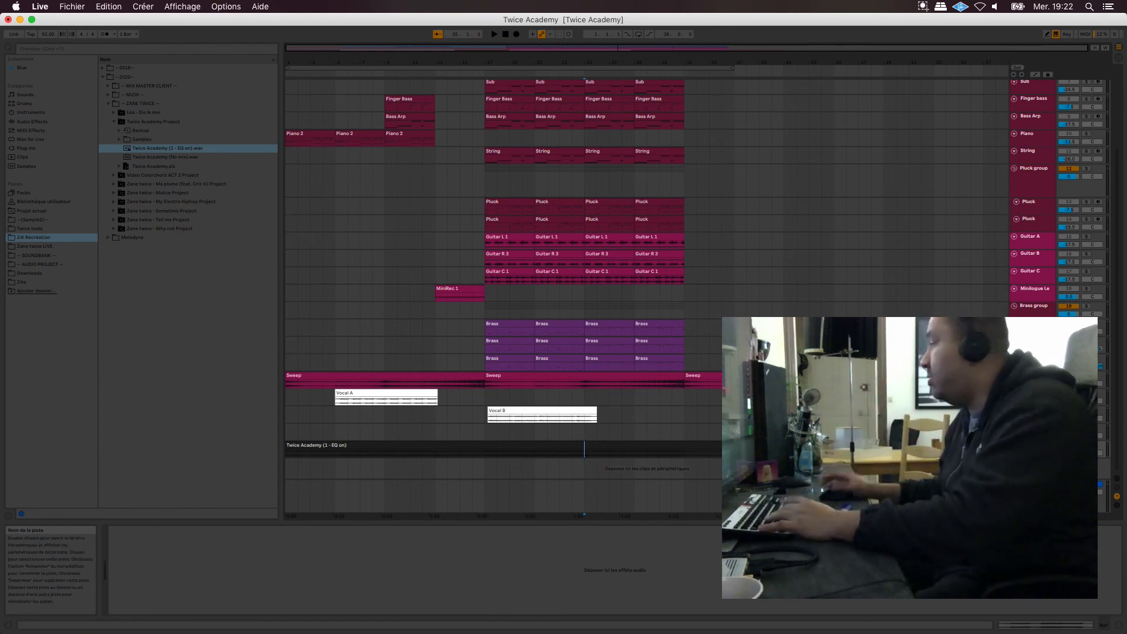
# Play the mix and toggle solo on the Ref track to compare it with the Twice Academy (1 - EQ on) reference.
pyautogui.press('space')
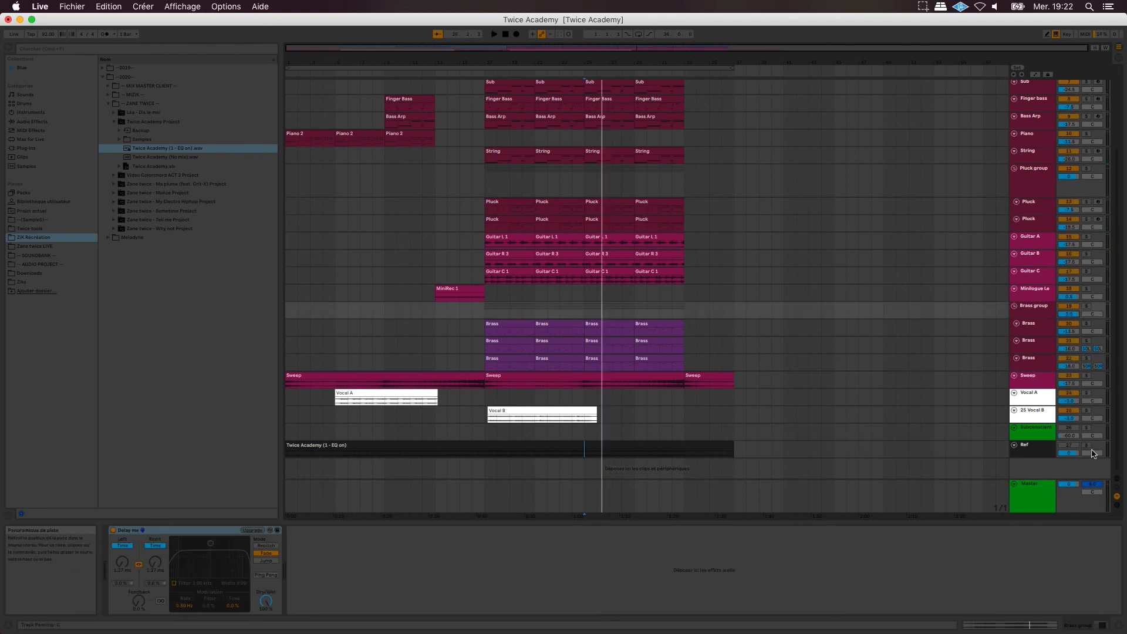
pyautogui.press('space')
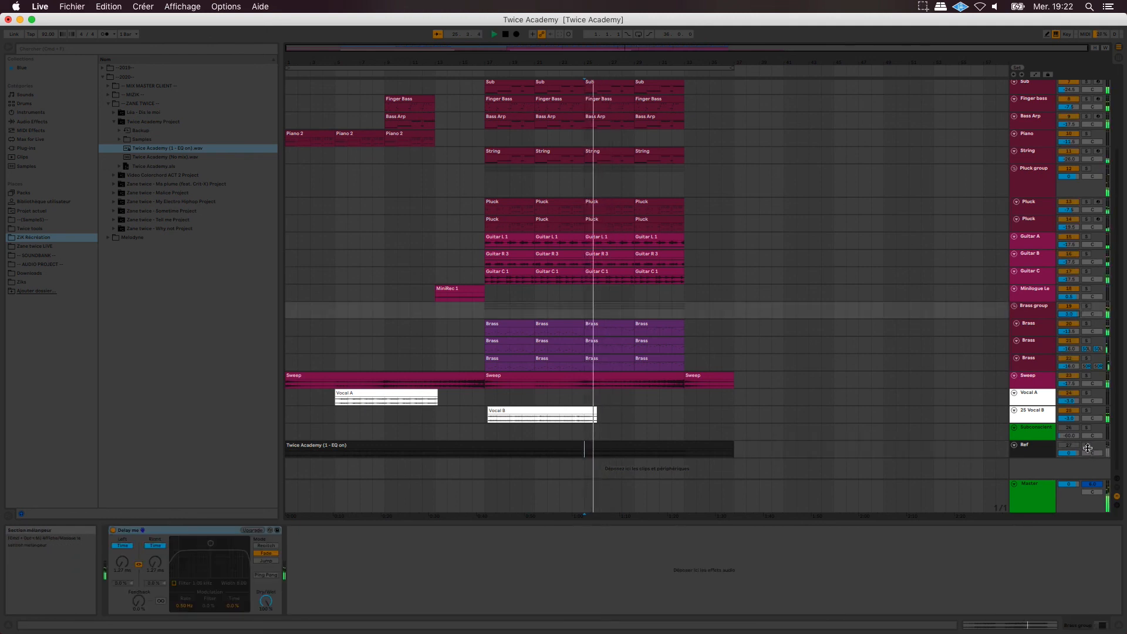
pyautogui.click(1087, 446)
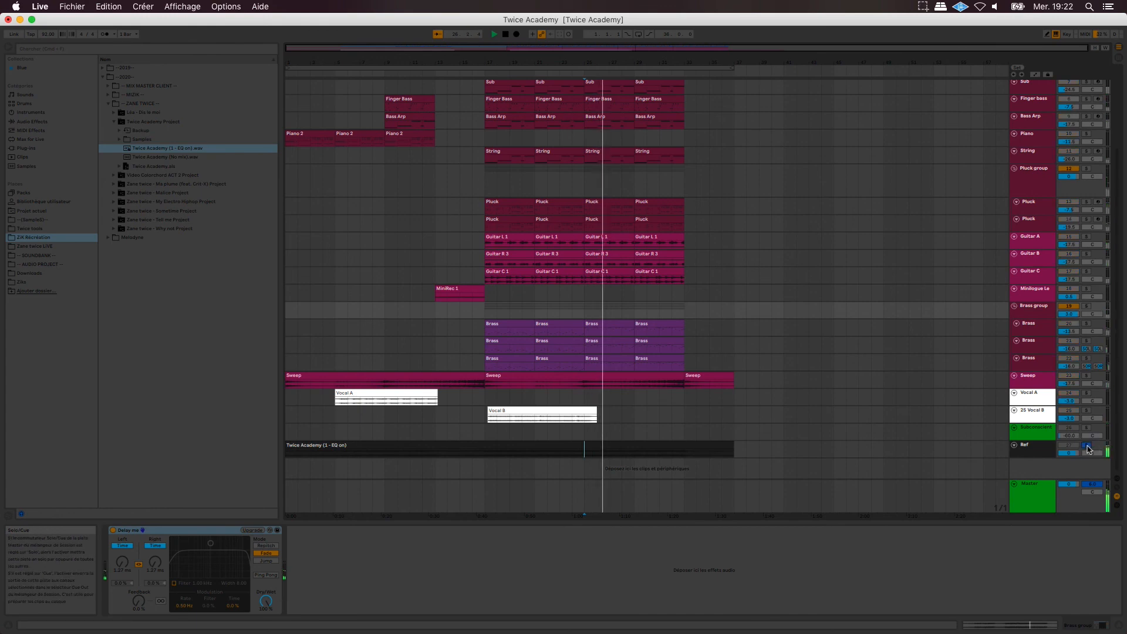
pyautogui.click(1087, 446)
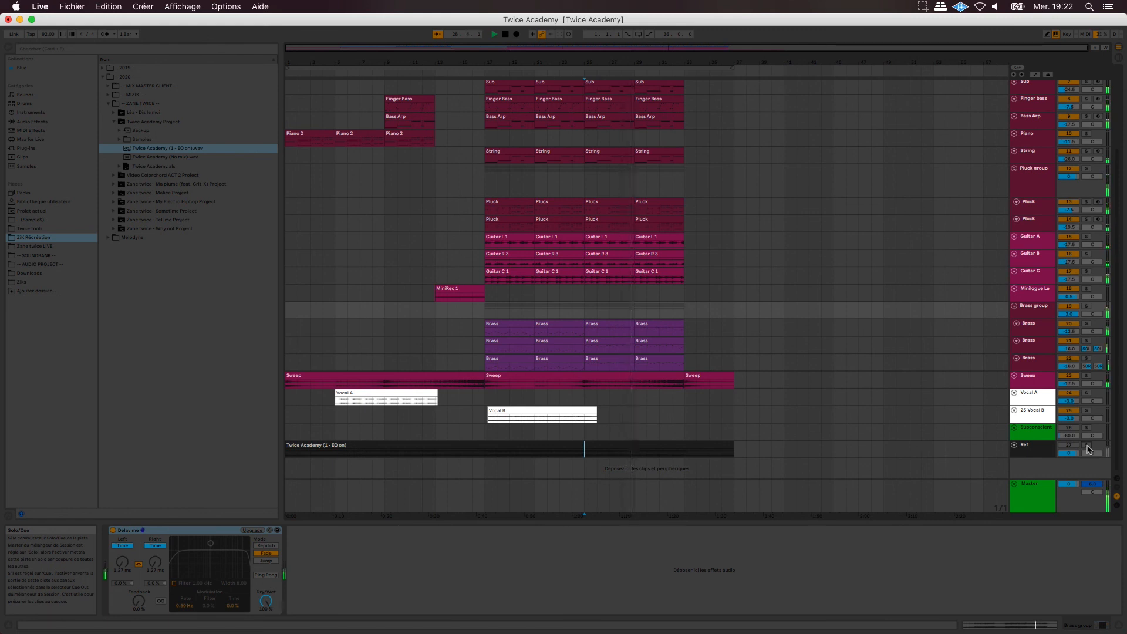
pyautogui.click(1087, 446)
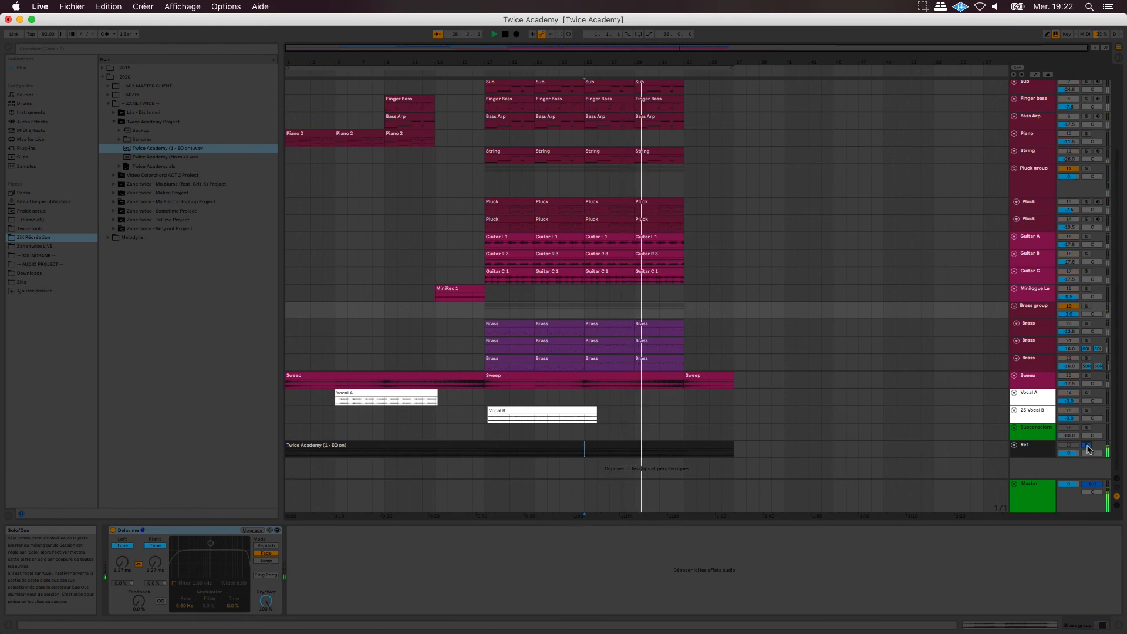